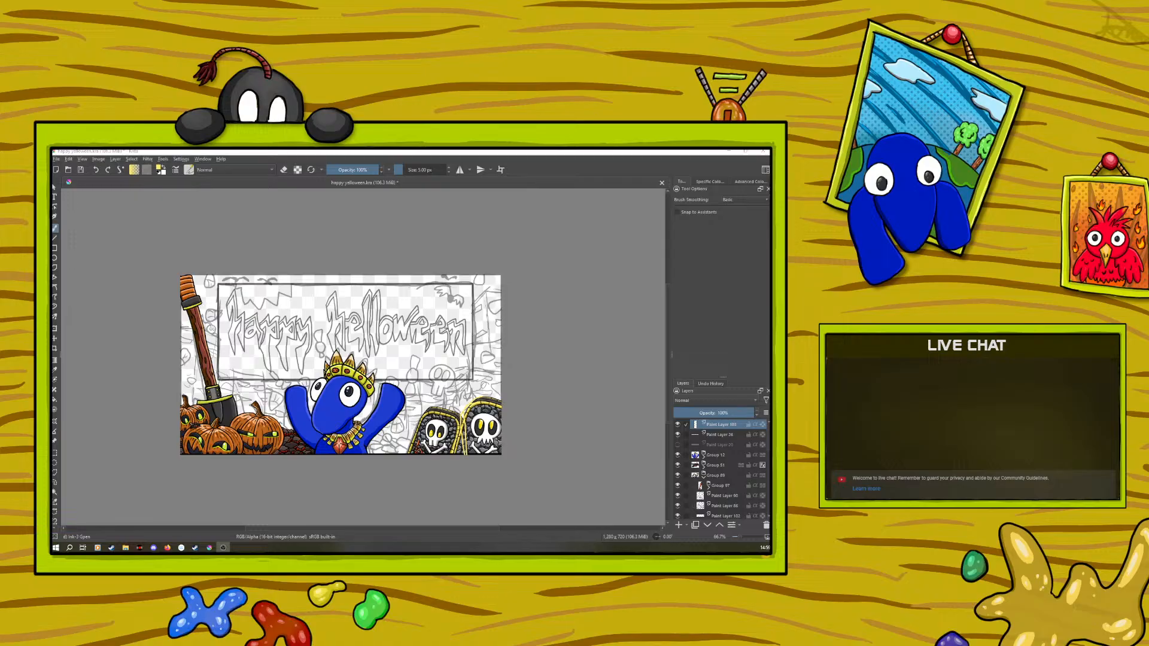
Step: Examine the overall Halloween scene and the two skull gravestones up close
scroll(556, 411, "up", 2)
scroll(452, 388, "down", 3)
scroll(473, 413, "up", 4)
scroll(353, 385, "down", 3)
scroll(315, 384, "up", 3)
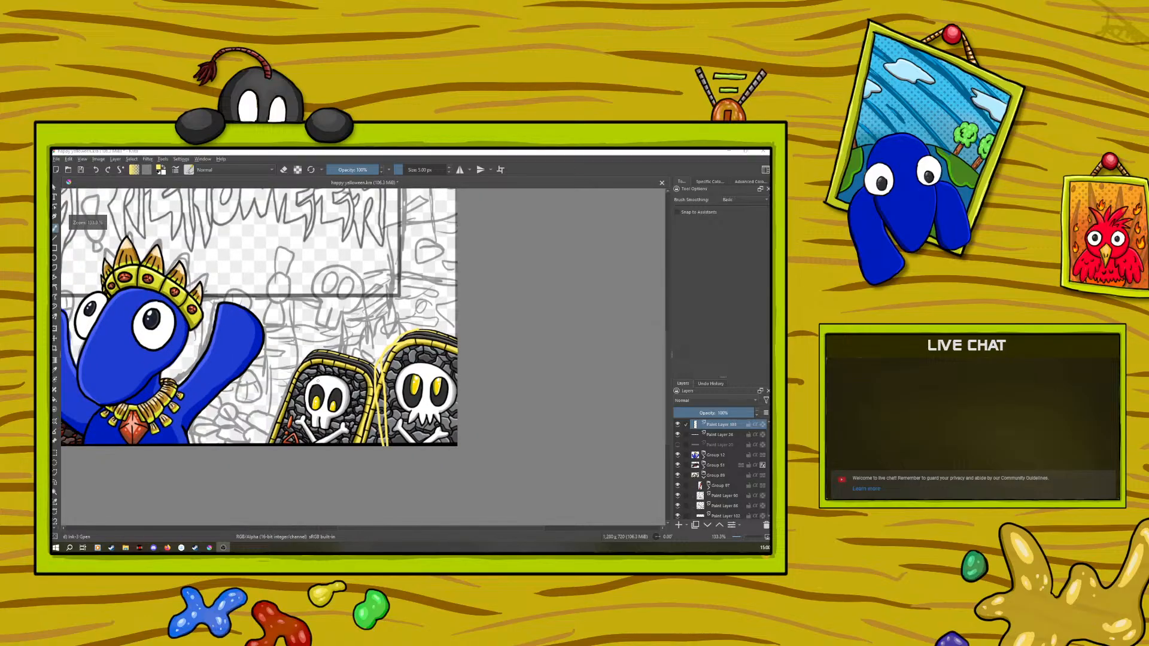
scroll(362, 405, "up", 1)
scroll(365, 412, "down", 1)
scroll(370, 431, "up", 1)
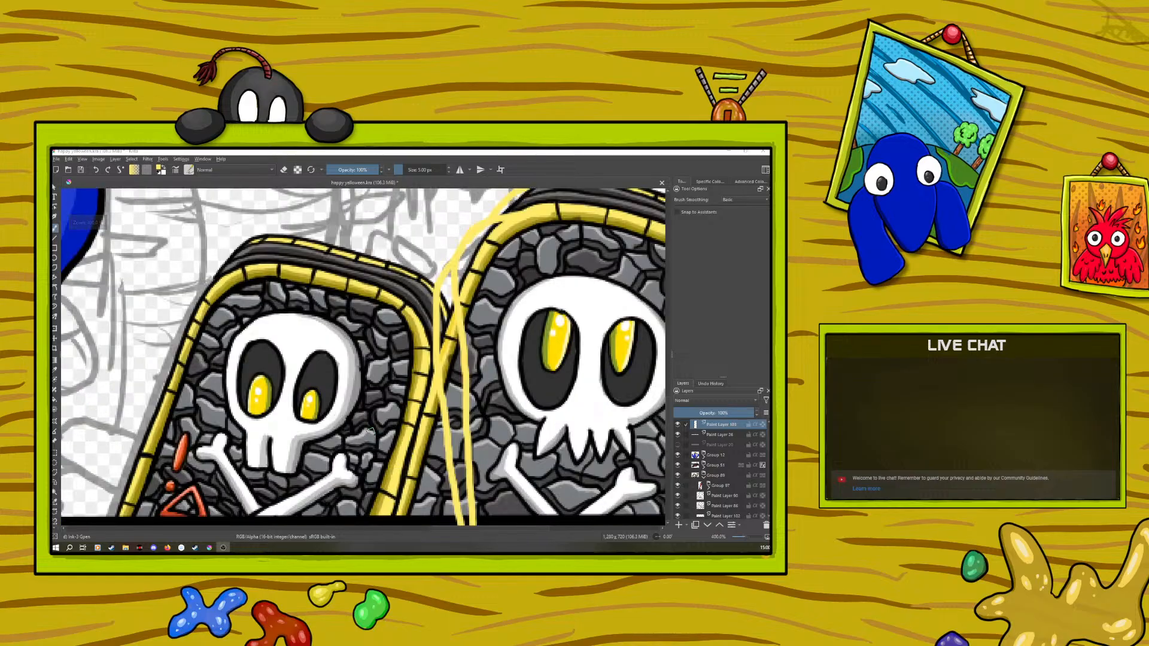
scroll(369, 430, "down", 3)
scroll(370, 432, "up", 2)
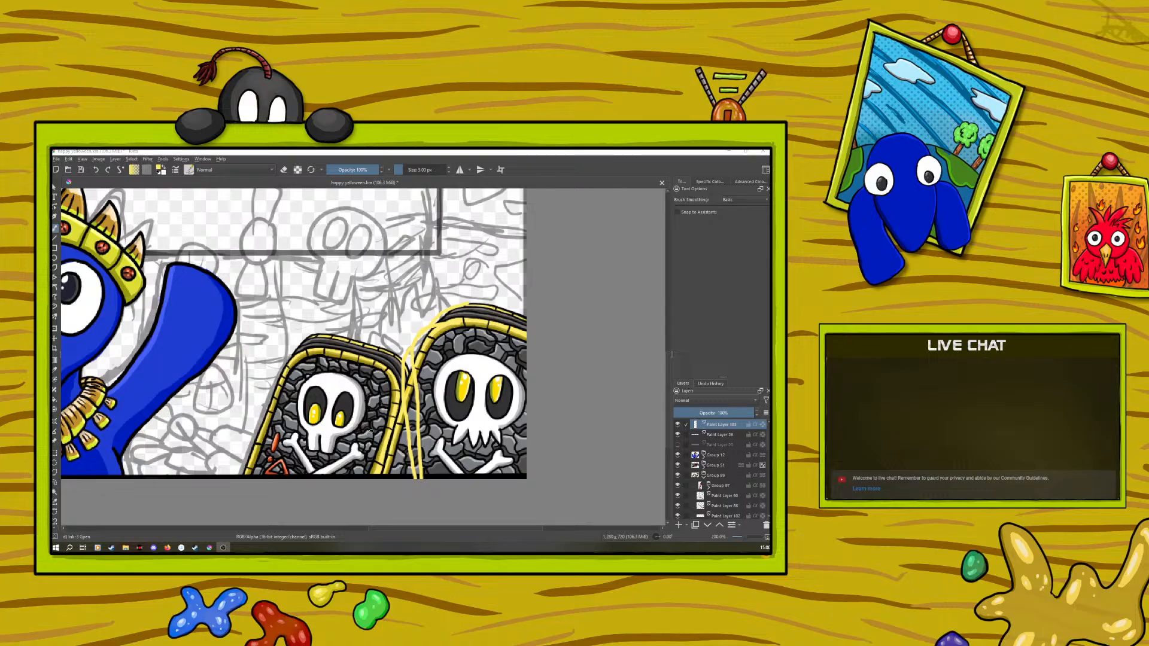
Step: Move the layer with the yellow guide lines down the stack to just below Group 97
left_click(769, 443)
scroll(730, 472, "down", 1)
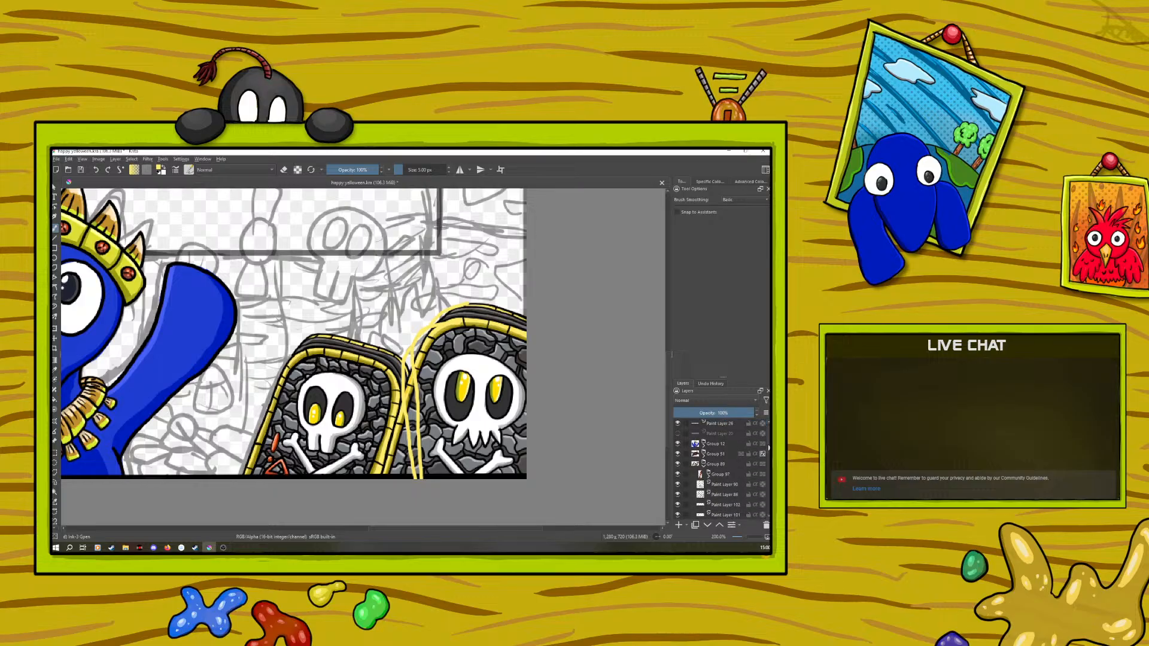
left_click(707, 524)
left_click(707, 525)
left_click(707, 525)
left_click(707, 525)
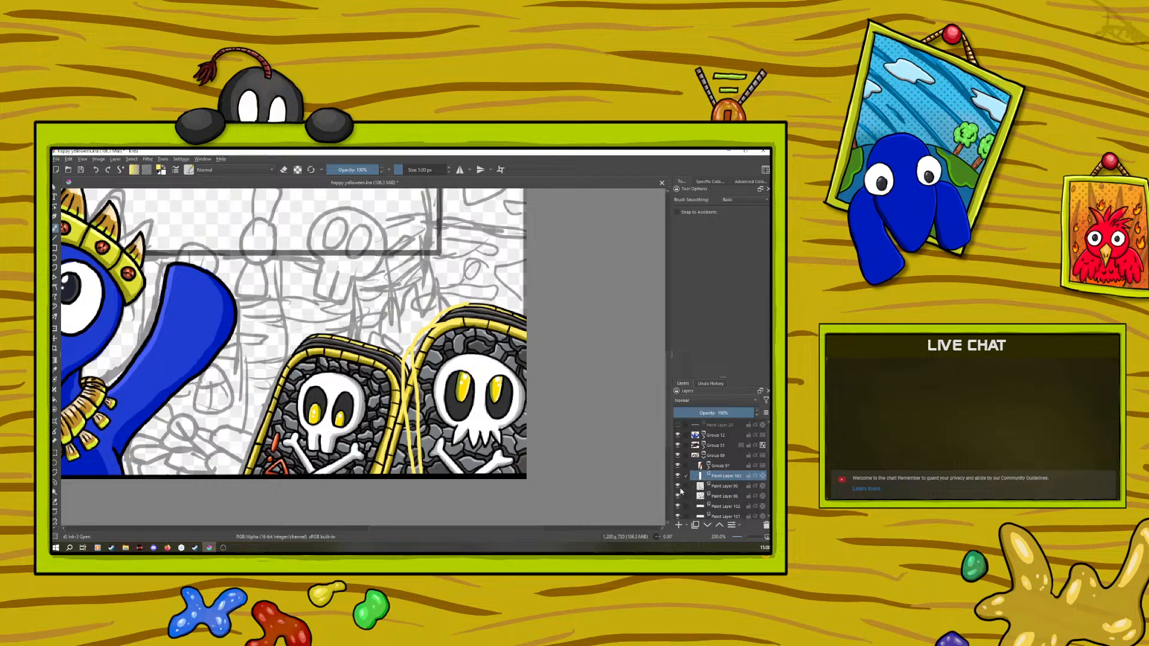
Step: Select the gravestone line-art layer, Paint Layer 90, and hide the yellow guide-line layer above it
left_click(715, 484)
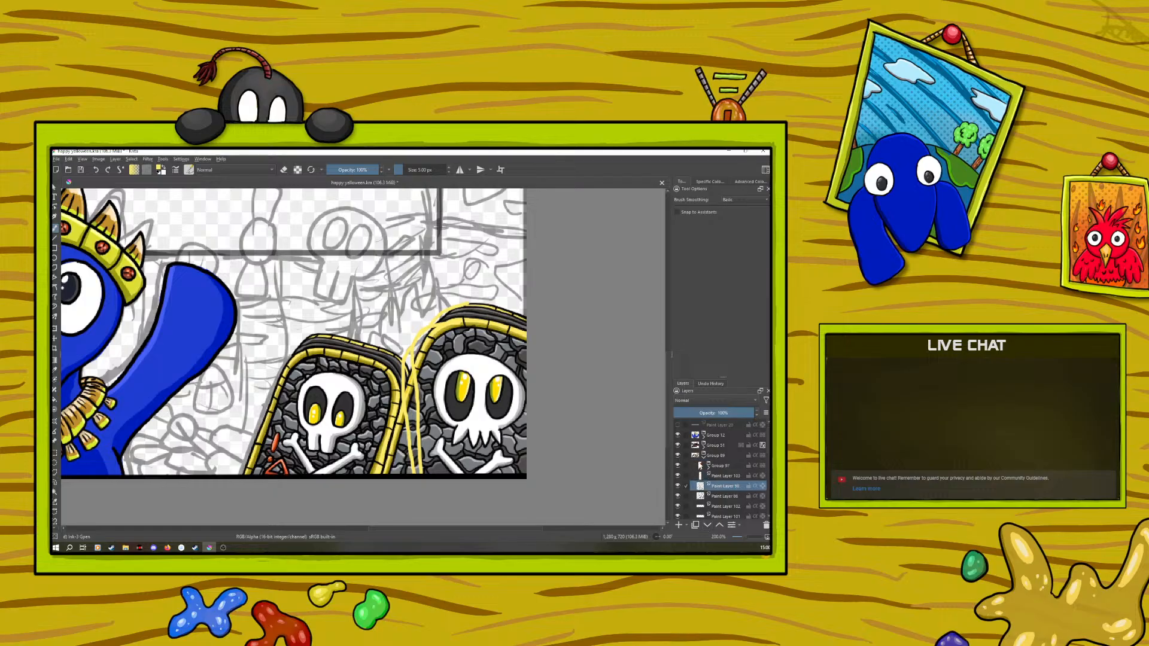
key("e")
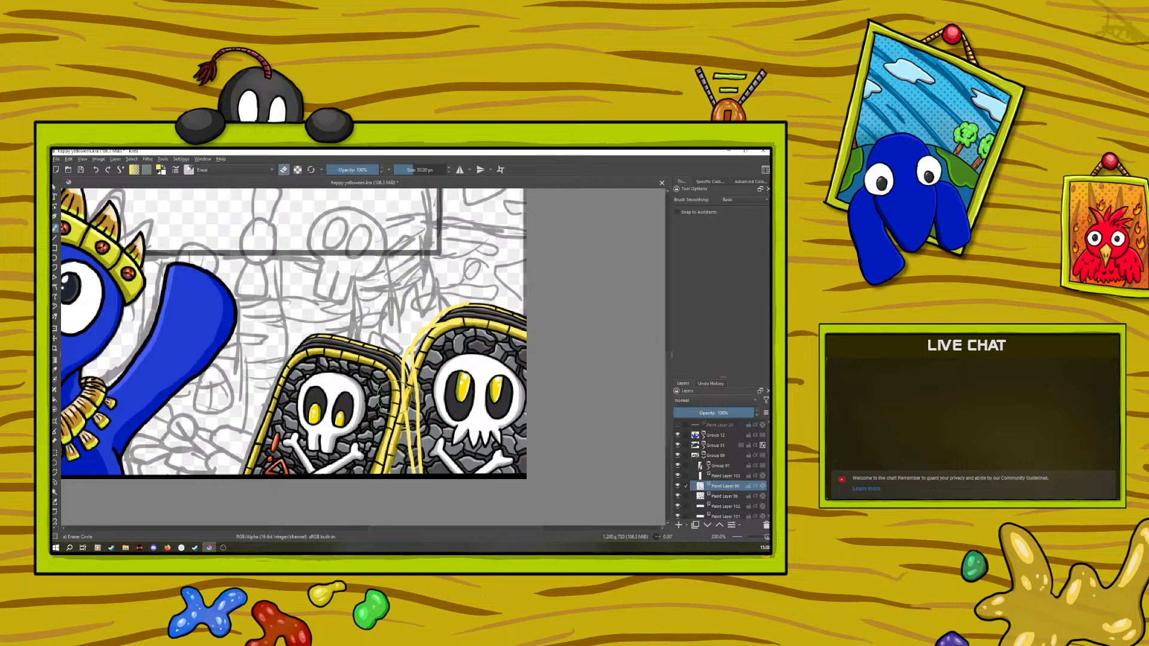
key("e")
left_click(678, 475)
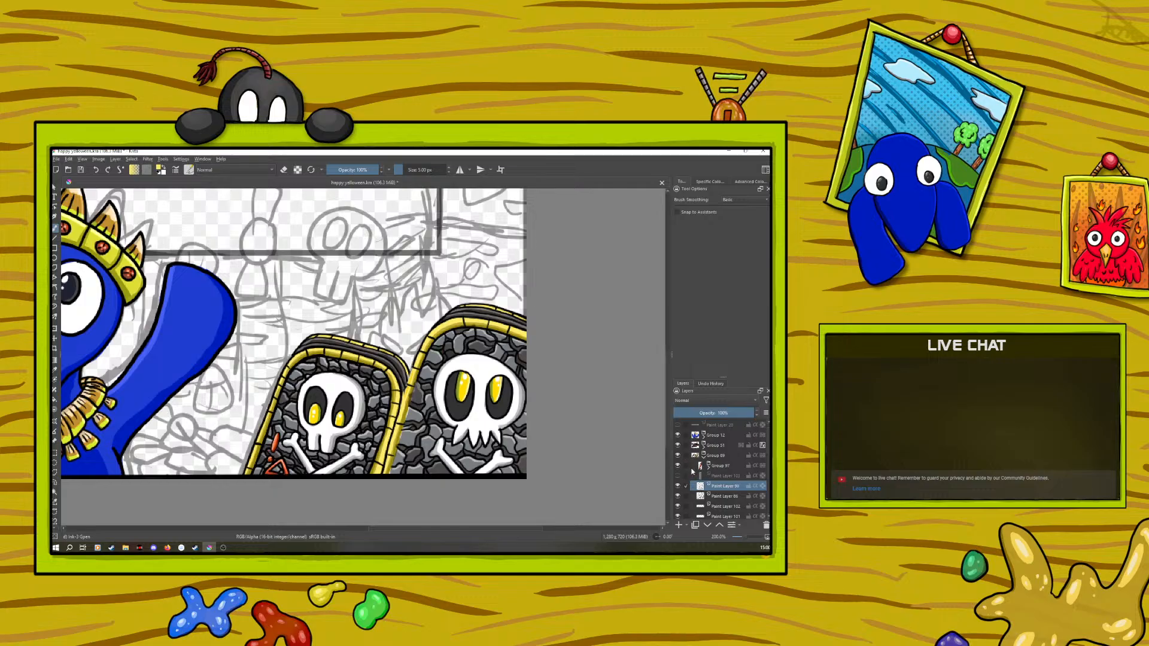
Step: Lower the opacity of the dark grey gravestone fill layers, setting one to 42%, so the line art reads clearly
scroll(692, 472, "down", 5)
left_click(725, 483)
left_click_drag(719, 415, 707, 413)
left_click(727, 472)
scroll(721, 467, "up", 2)
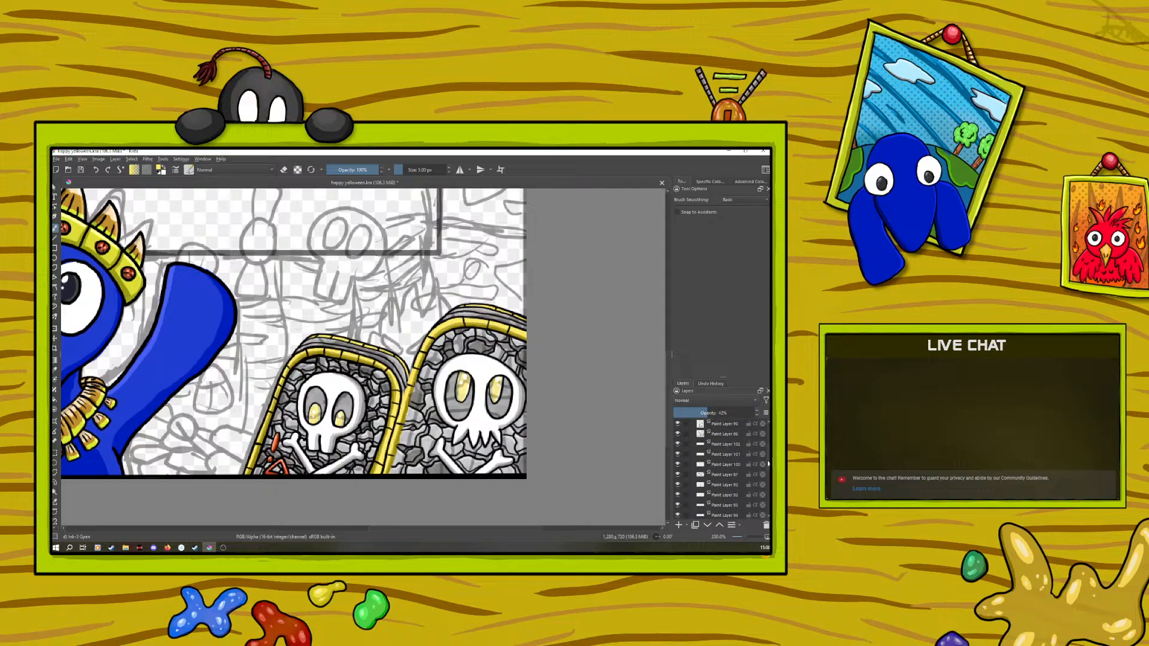
Step: Ink the edges where the two gravestones meet in black on Paint Layer 90, using the 5 px ink brush
left_click(719, 424)
left_click(678, 424)
left_click(678, 424)
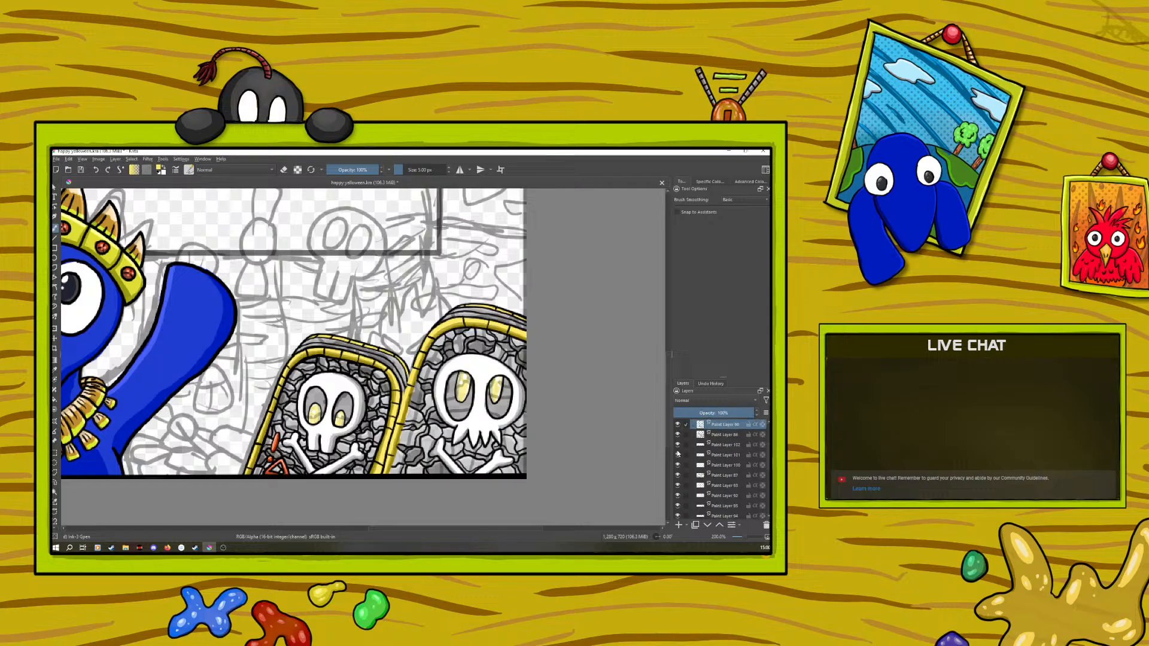
left_click(677, 424)
left_click(678, 424)
right_click(387, 381)
left_click(379, 393)
left_click(95, 170)
left_click_drag(417, 378, 413, 469)
left_click_drag(407, 370, 404, 473)
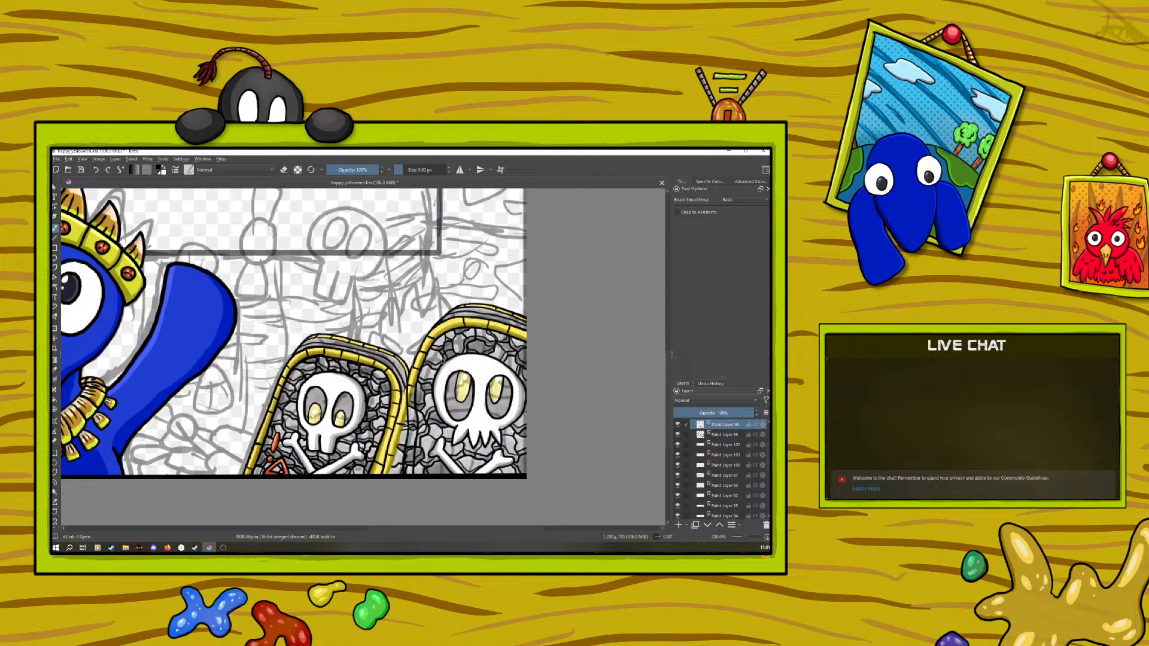
key("e")
key("e")
Step: Erase the excess yellow along the outer side edge of the smaller gravestone on Paint Layer 93
left_click(718, 496)
left_click(678, 495)
left_click(678, 496)
left_click(678, 485)
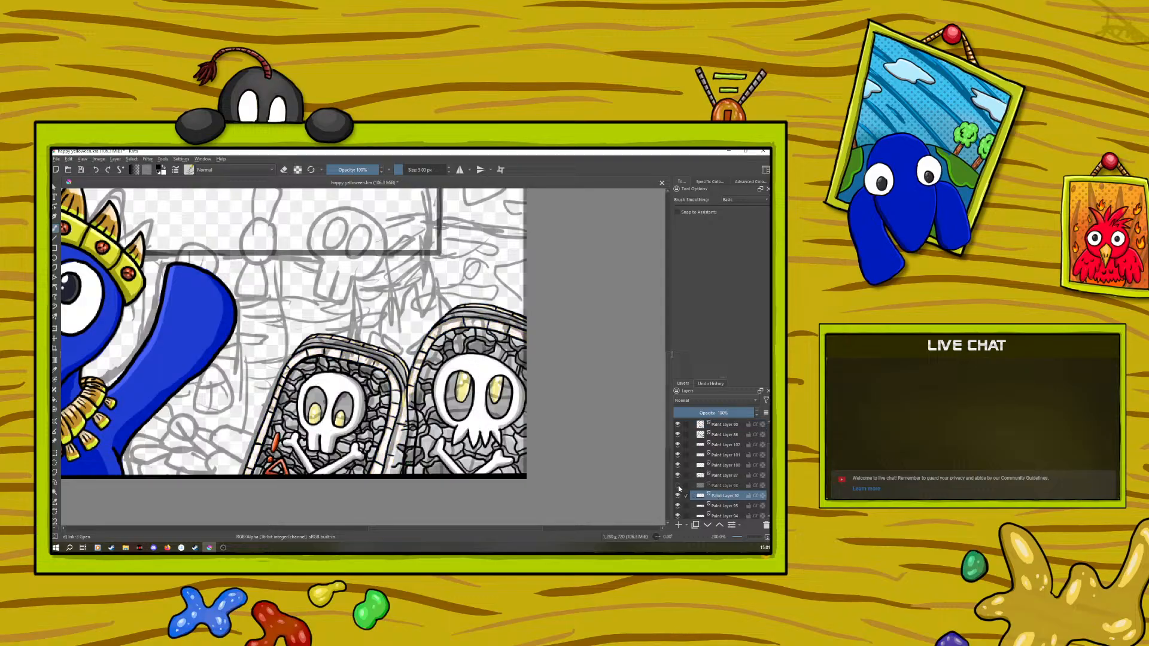
left_click(678, 486)
left_click(720, 484)
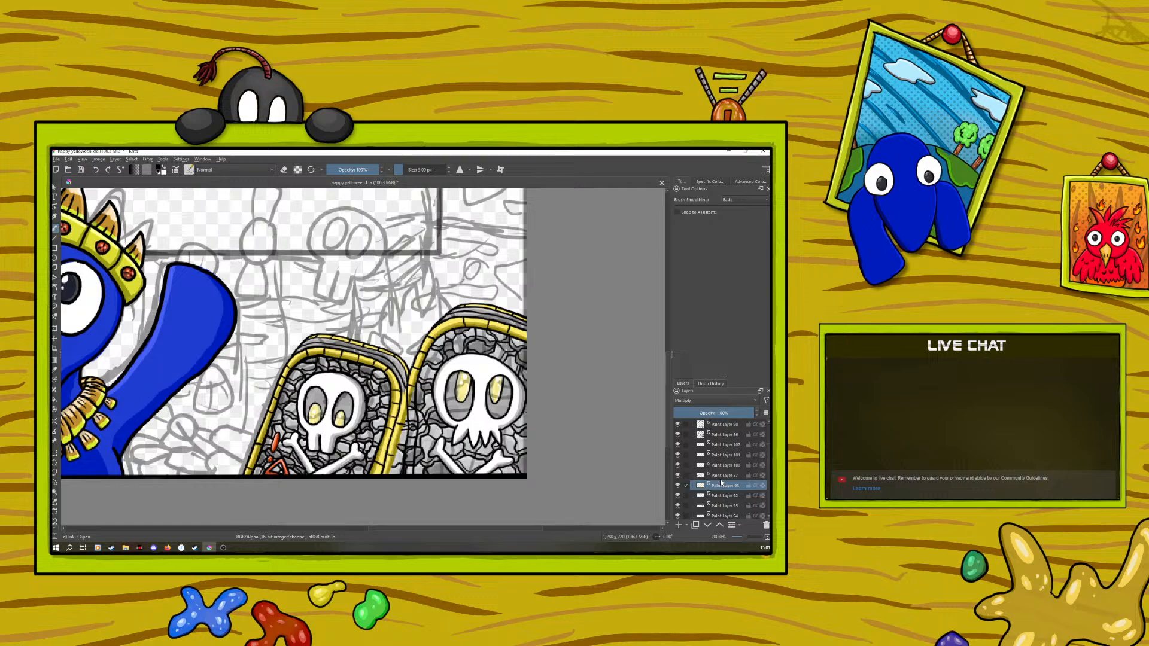
left_click_drag(398, 430, 387, 467)
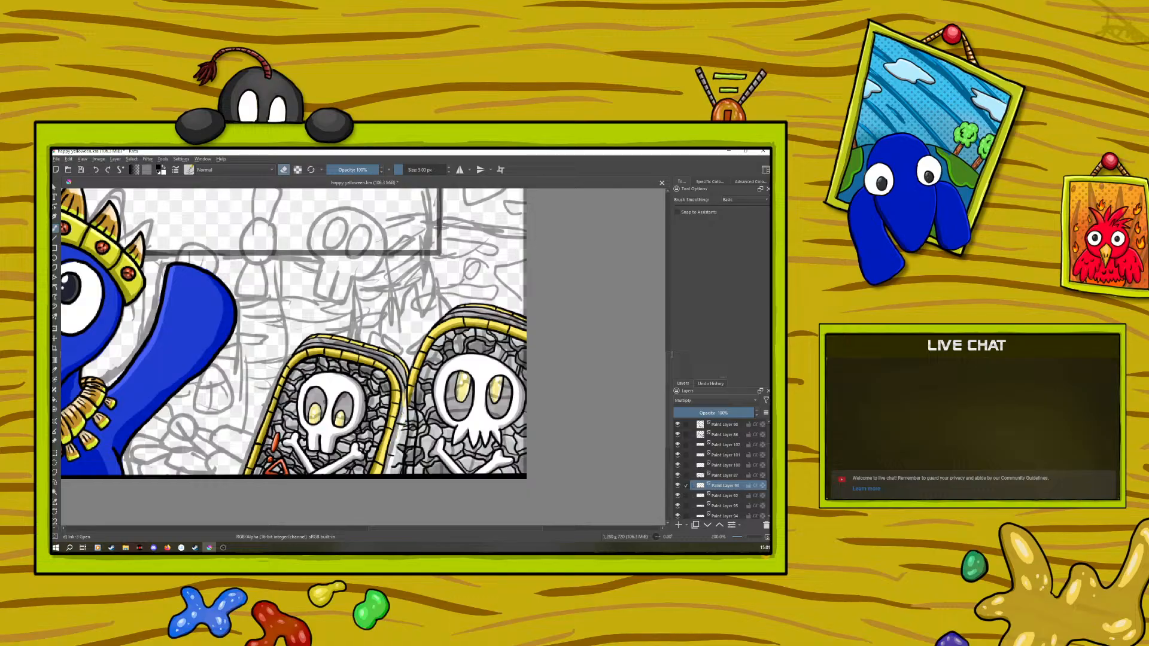
Step: Sample the yellow from the larger gravestone's rim and paint it along that gravestone's inner side edge
left_click(678, 496)
left_click(678, 496)
left_click(55, 371)
left_click(470, 311)
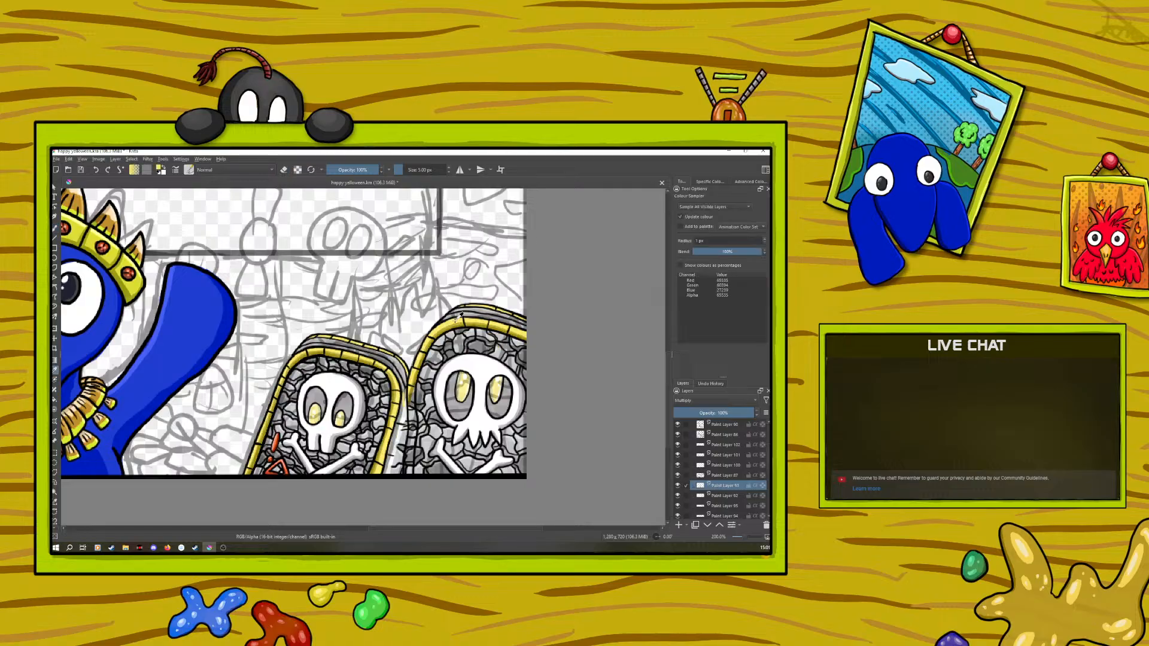
left_click(55, 228)
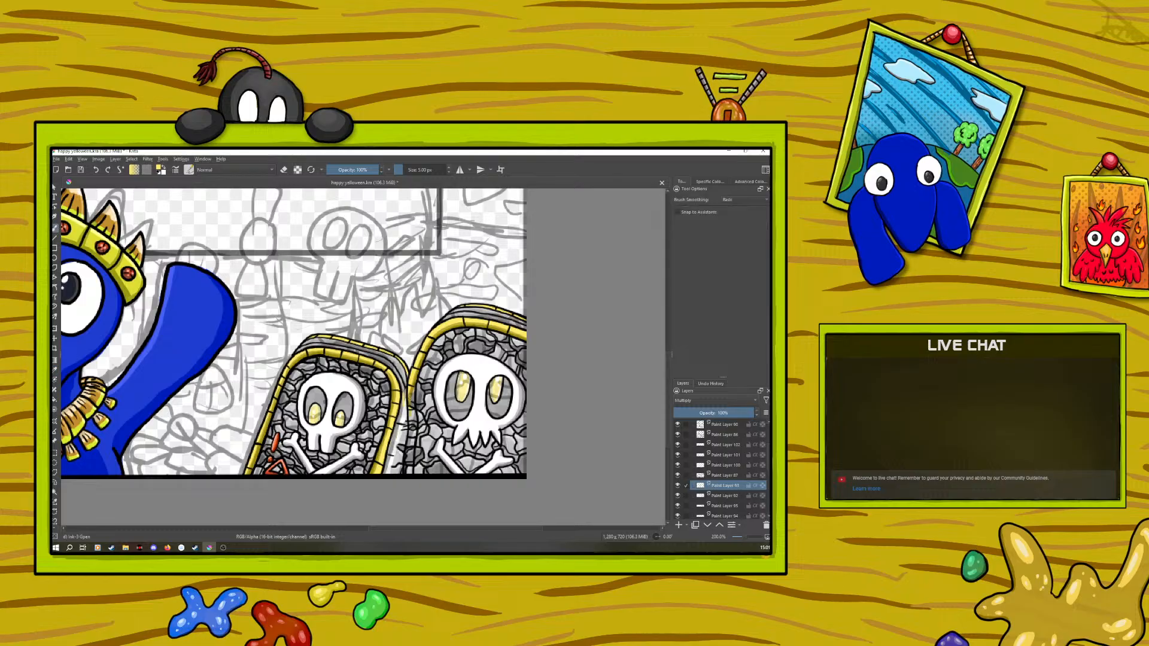
left_click_drag(414, 413, 412, 435)
Step: Erase the leftover stone marks in the gap between the two gravestones on Paint Layer 87
left_click(677, 476)
left_click(678, 476)
left_click(678, 476)
left_click(678, 476)
left_click(718, 476)
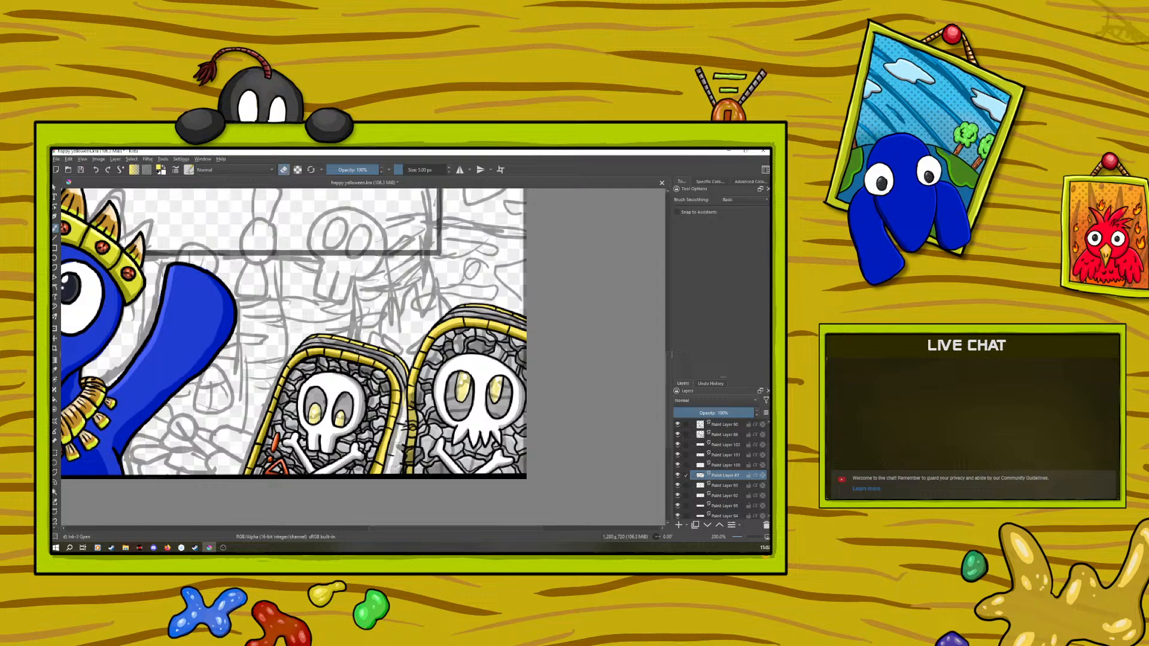
mouse_move(404, 469)
left_mouse_down()
mouse_move(410, 430)
mouse_move(409, 472)
mouse_move(414, 415)
left_mouse_up()
Step: Reselect the yellow border layer, Paint Layer 93, and sample a darker yellow from the smaller gravestone's rim for the brush
left_click(702, 465)
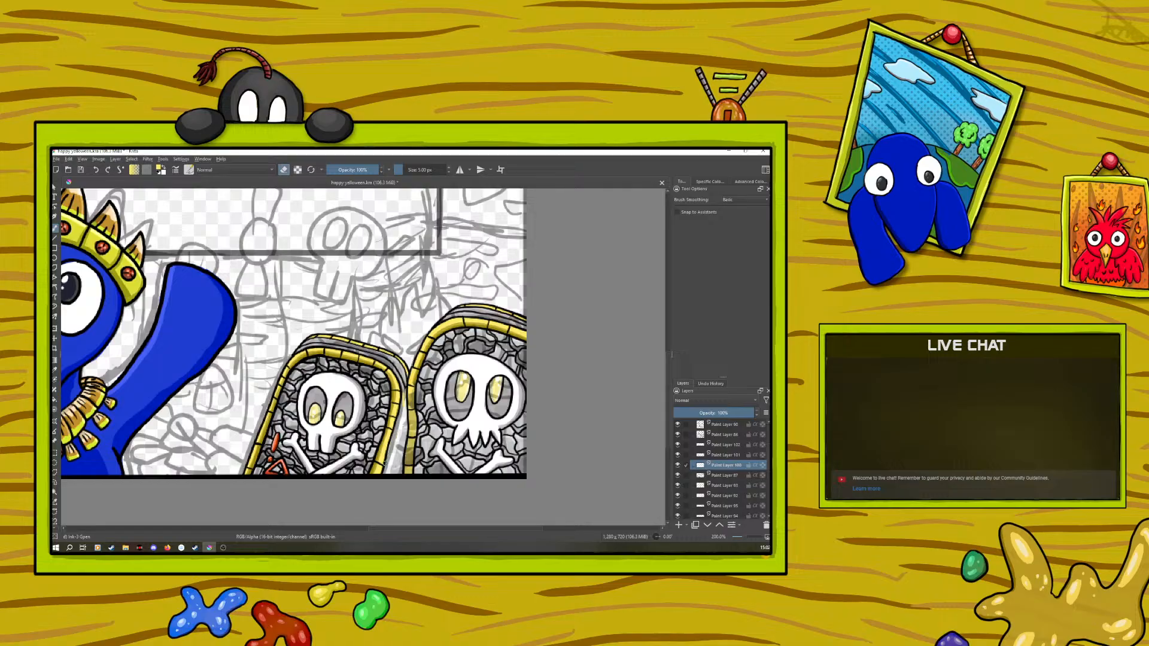
left_click(697, 486)
left_click(678, 487)
left_click(678, 486)
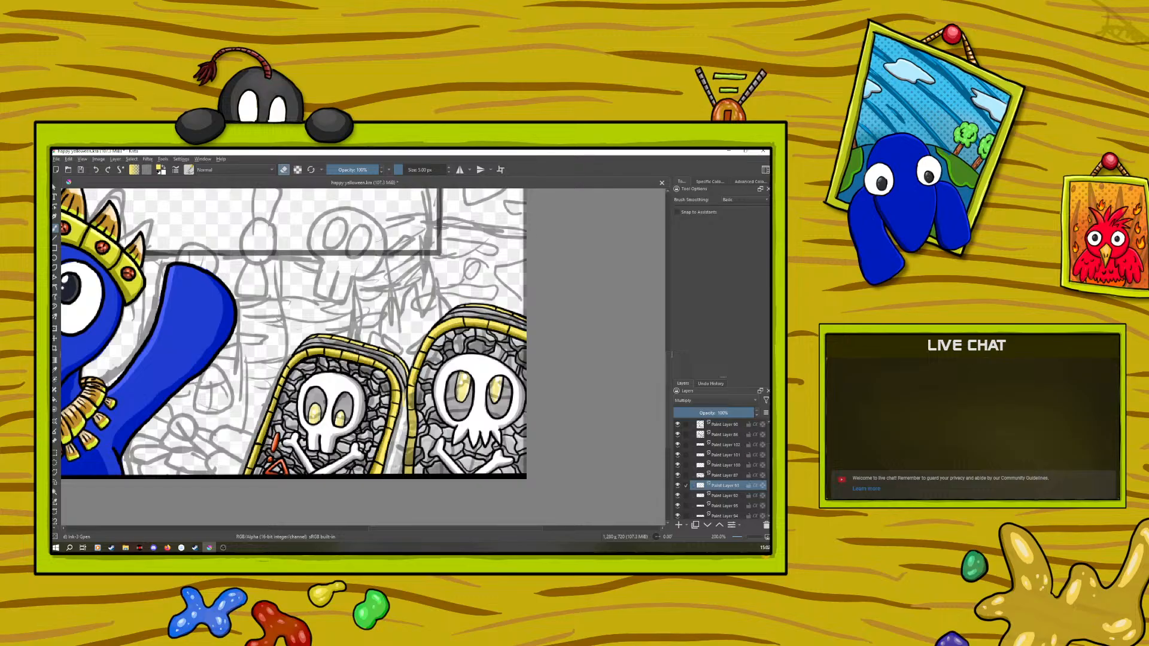
left_click(678, 496)
left_click(677, 496)
left_click(677, 486)
left_click(678, 486)
left_click(54, 374)
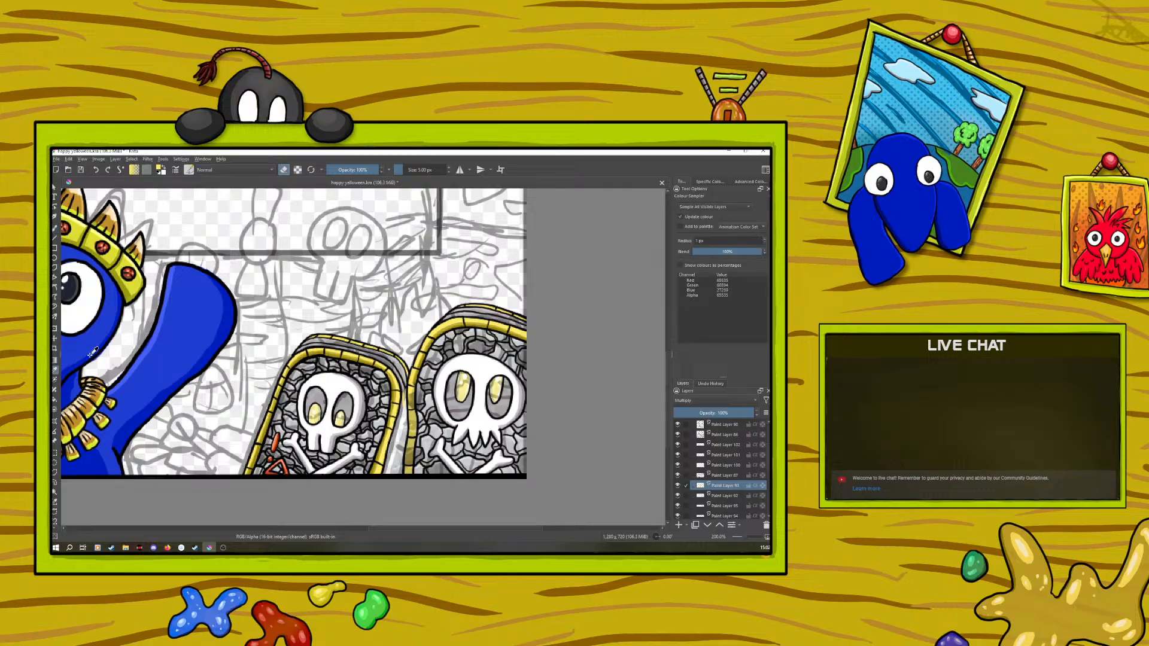
left_click(337, 350)
left_click(337, 350)
key("b")
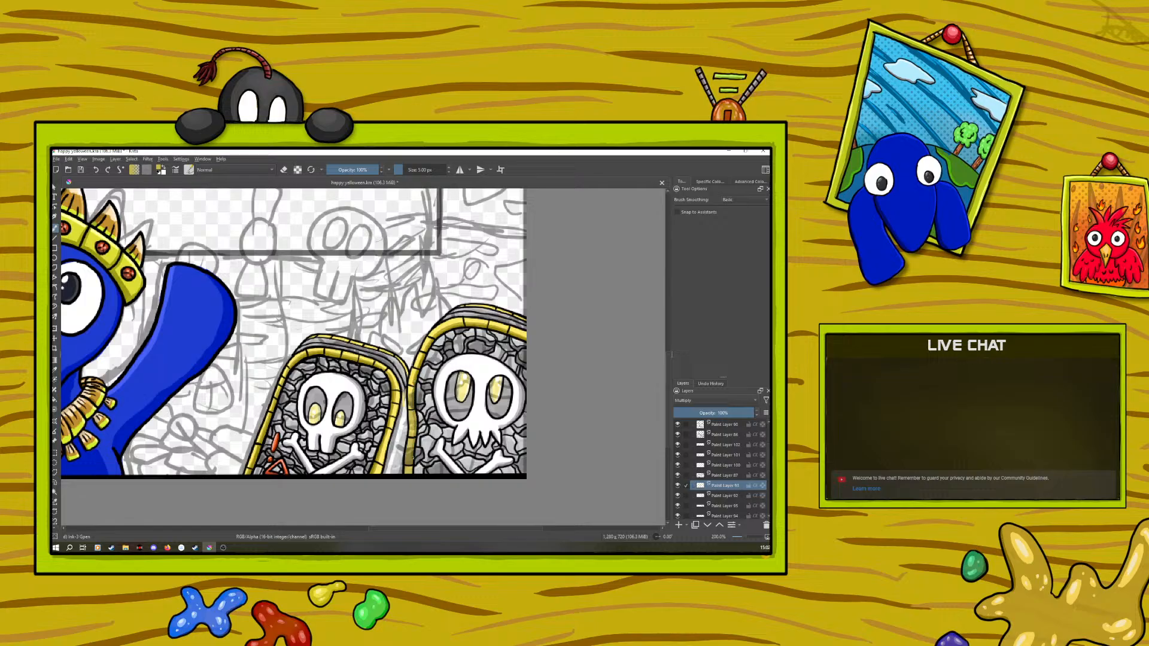
Step: Hide the two grey stone fill layers behind the gravestones, leaving the yellow border layer visible
scroll(762, 470, "down", 2)
left_click(677, 472)
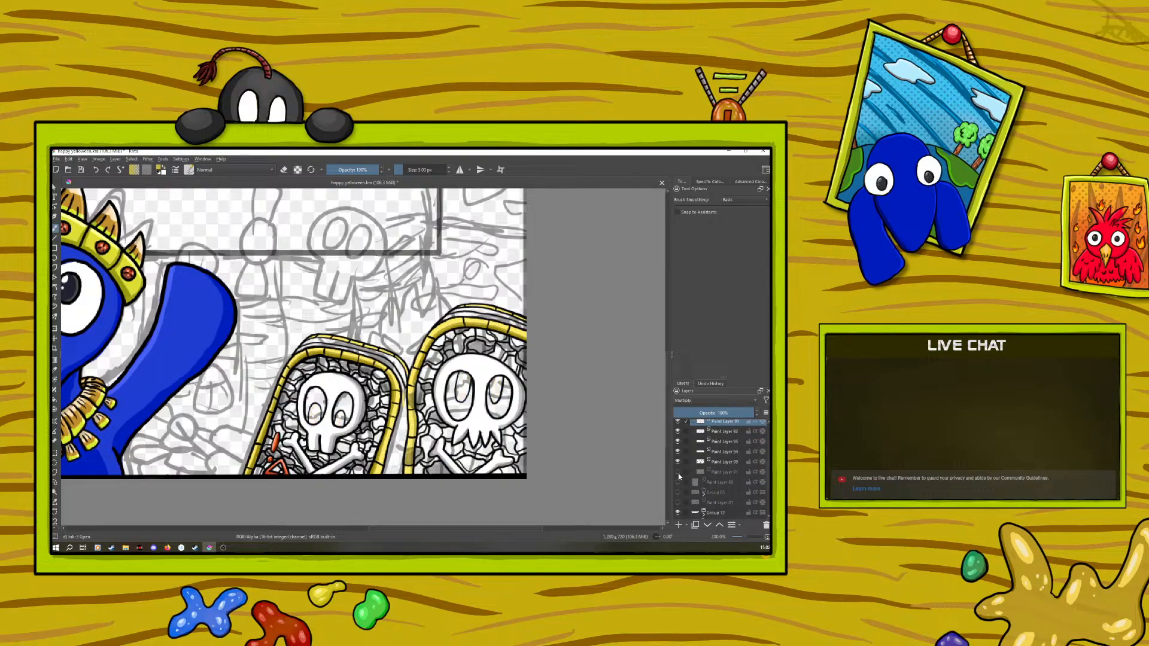
left_click(678, 463)
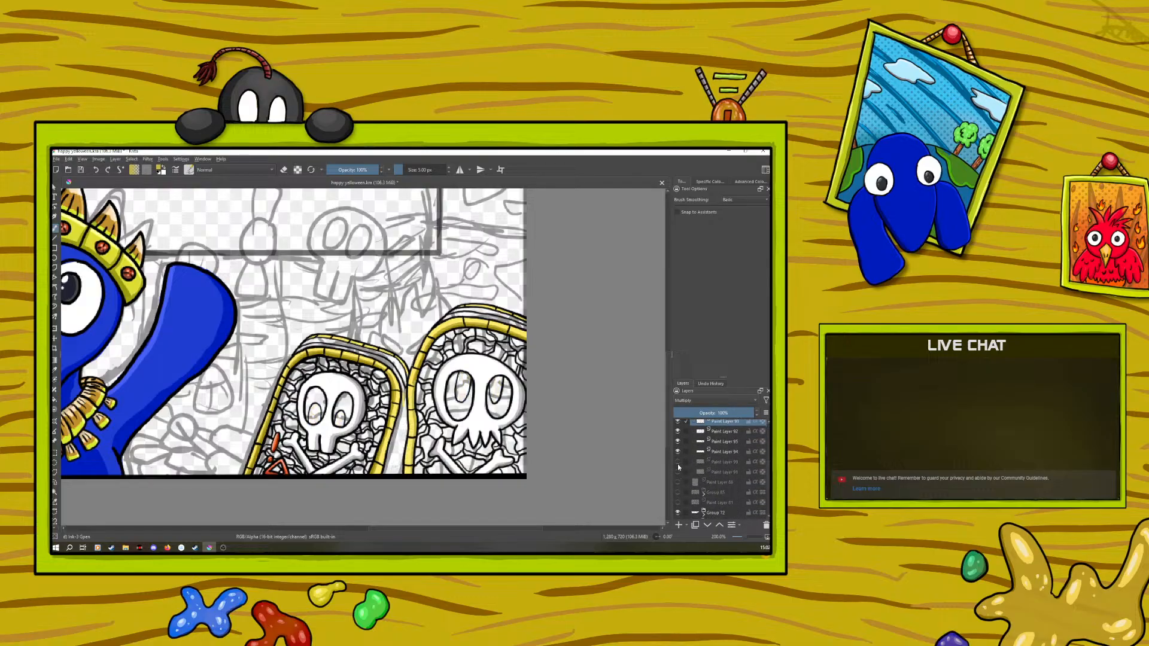
left_click(678, 465)
left_click(677, 465)
left_click(677, 464)
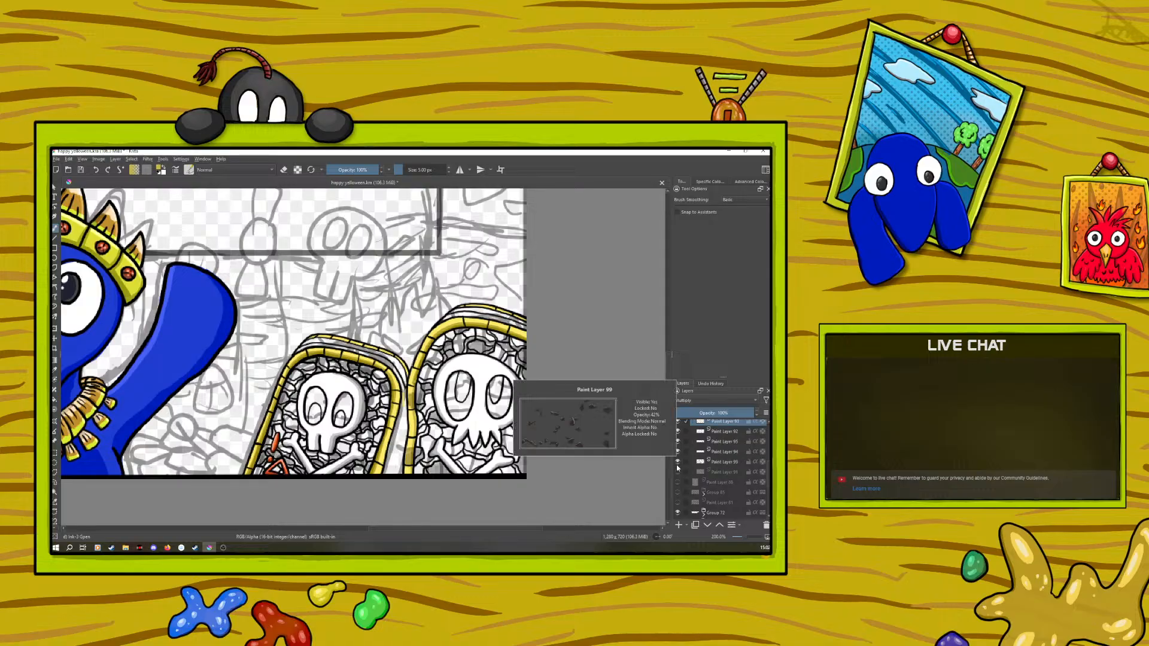
left_click(677, 466)
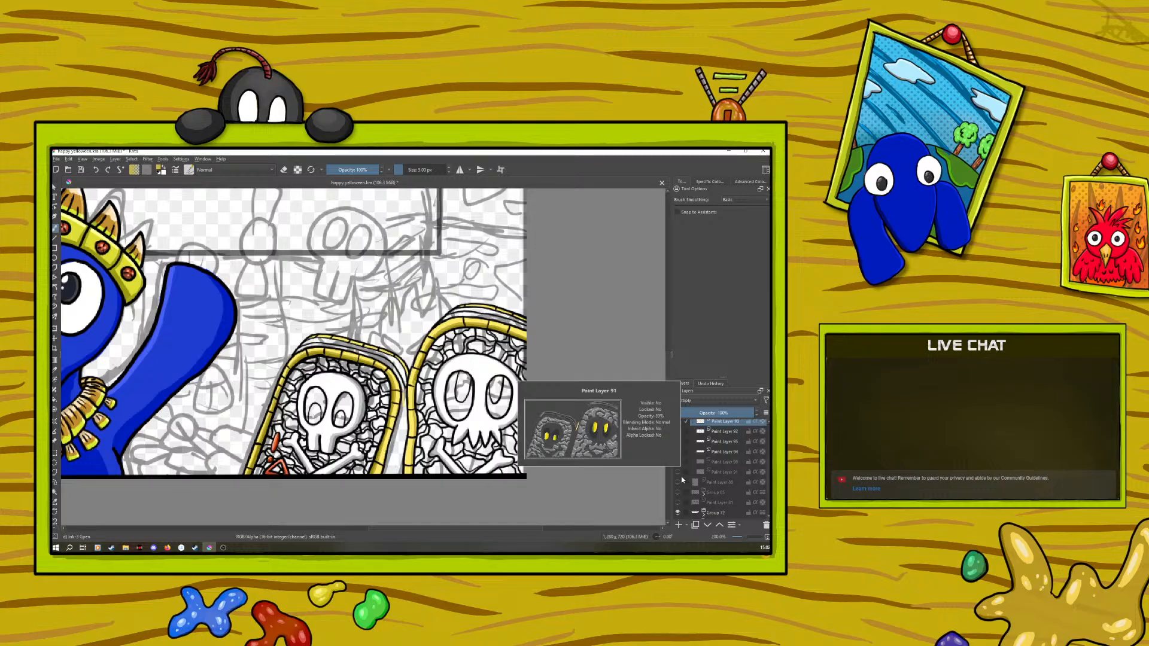
left_click(677, 421)
left_click(677, 422)
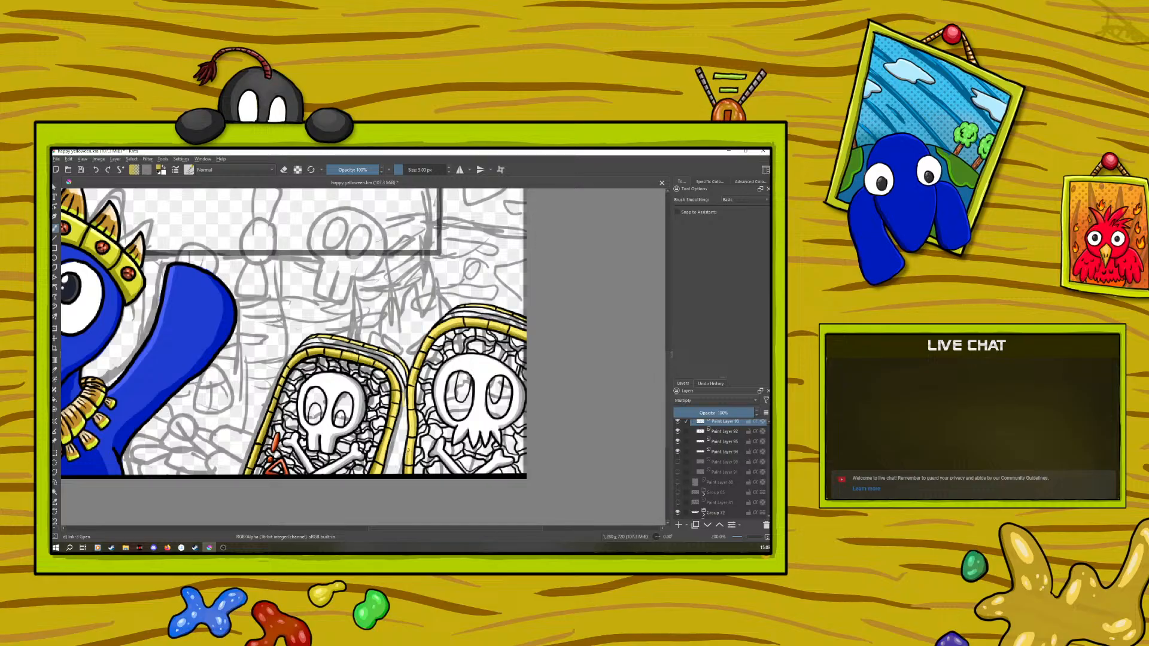
Step: Undo the last change, resample the dark gold of the smaller gravestone's rim and shade the larger gravestone's side edge with it
left_click(96, 170)
left_click(55, 370)
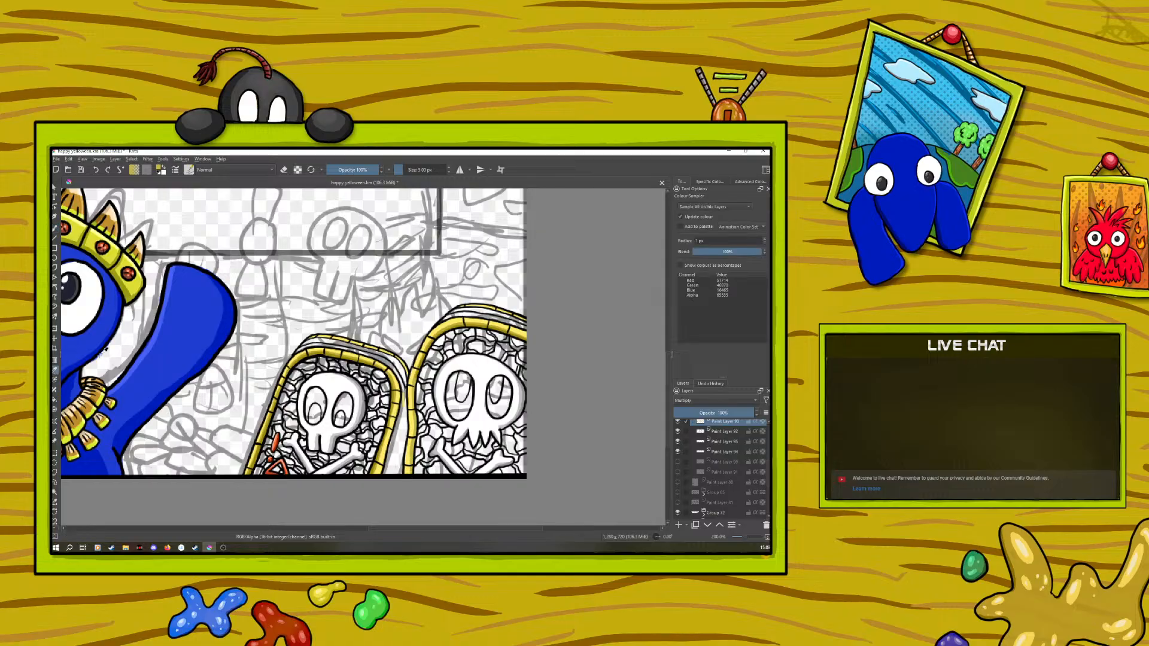
left_click(370, 357)
left_click(55, 228)
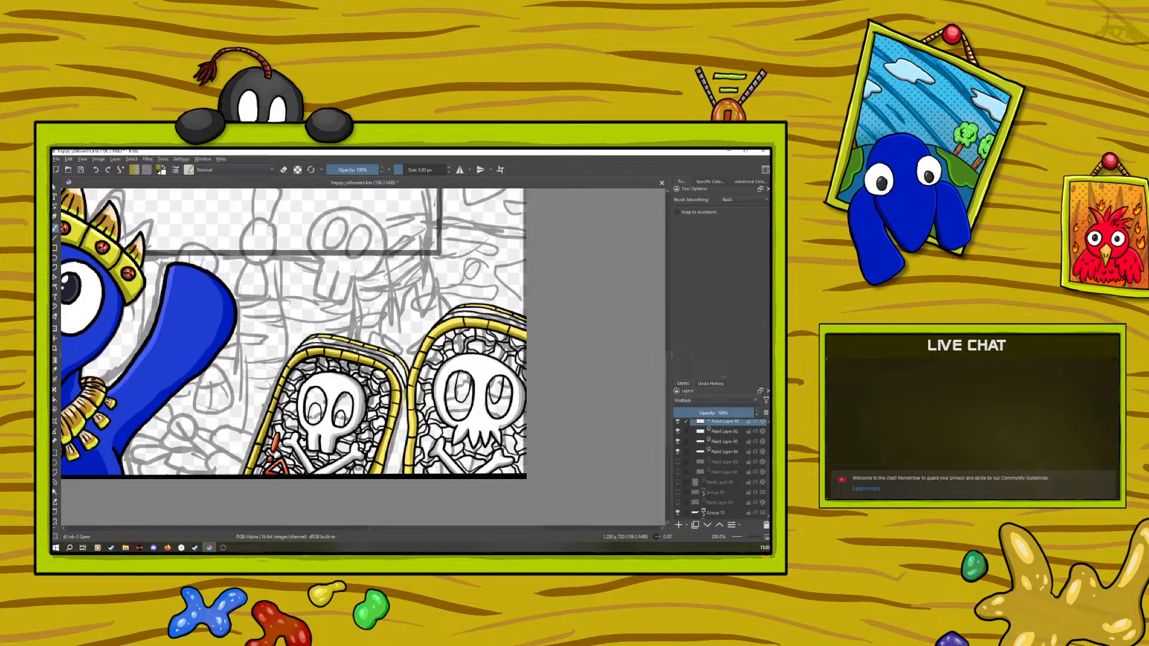
left_click_drag(417, 420, 412, 469)
Step: Sample the bright yellow from the larger gravestone's rim and set the brush to erase mode
left_click(56, 371)
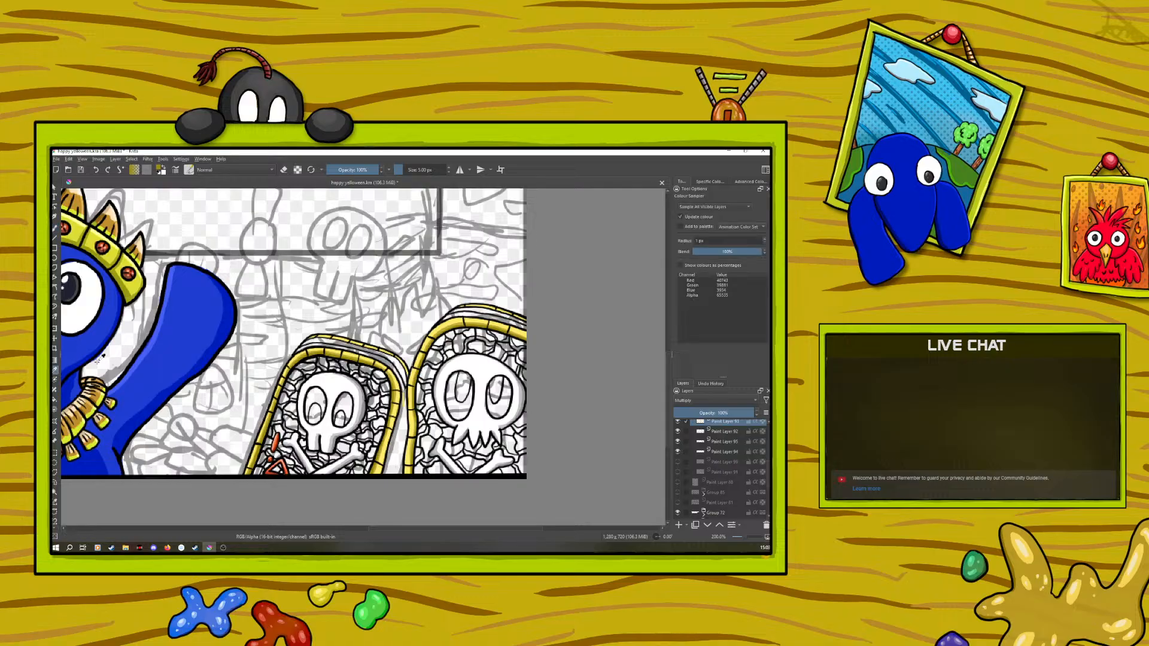
left_click(421, 354)
key("b")
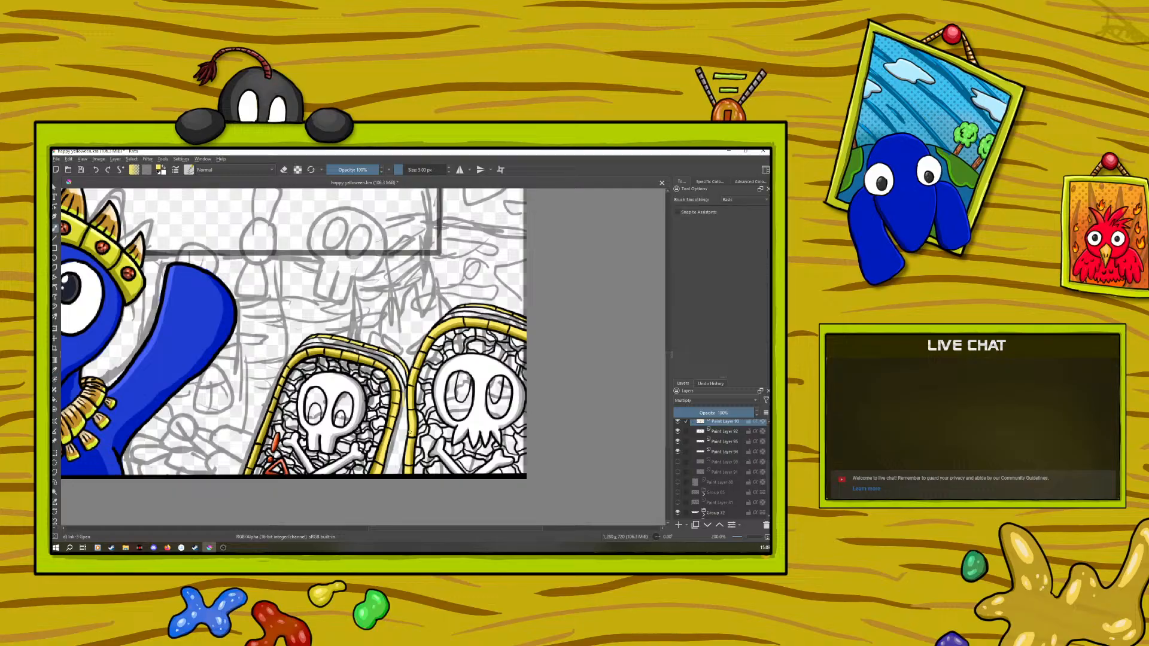
left_click(283, 170)
Step: Toggle the visibility of the upper gravestone layers to find the line art, and select Paint Layer 90
scroll(717, 461, "up", 3)
left_click(678, 423)
left_click(677, 423)
left_click(677, 432)
left_click(678, 434)
left_click(678, 443)
left_click(677, 443)
left_click(677, 454)
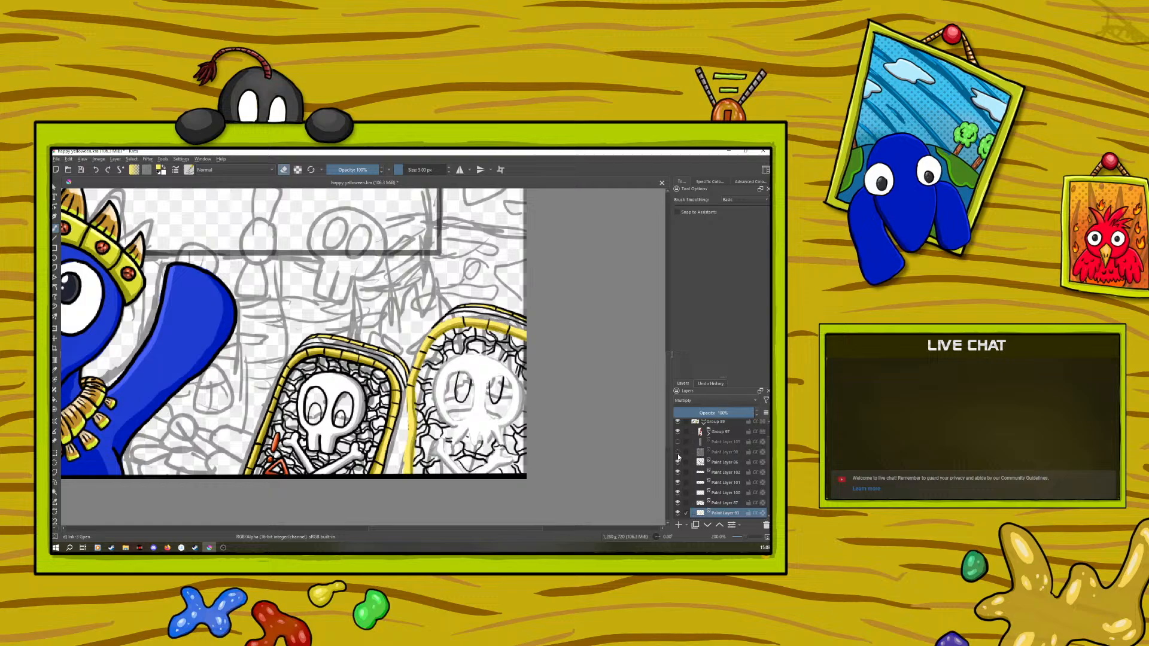
left_click(677, 452)
left_click(720, 451)
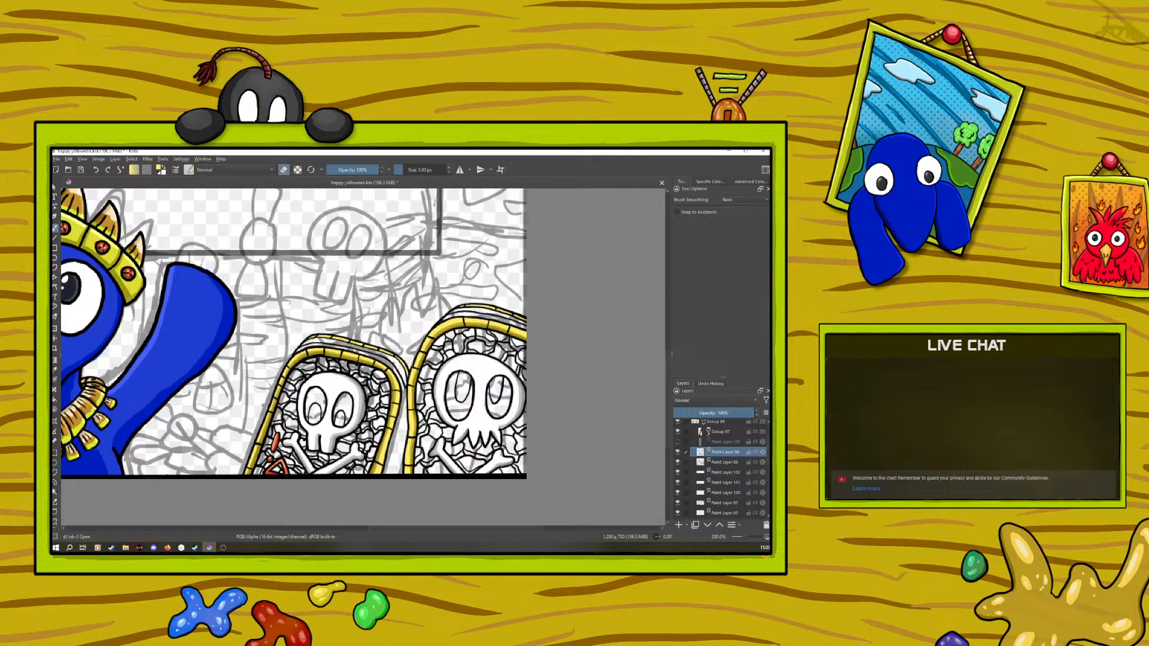
Step: Check the hidden yellow guide-line layer and delete it
left_click(678, 442)
left_click(677, 442)
left_click(717, 440)
left_click(766, 526)
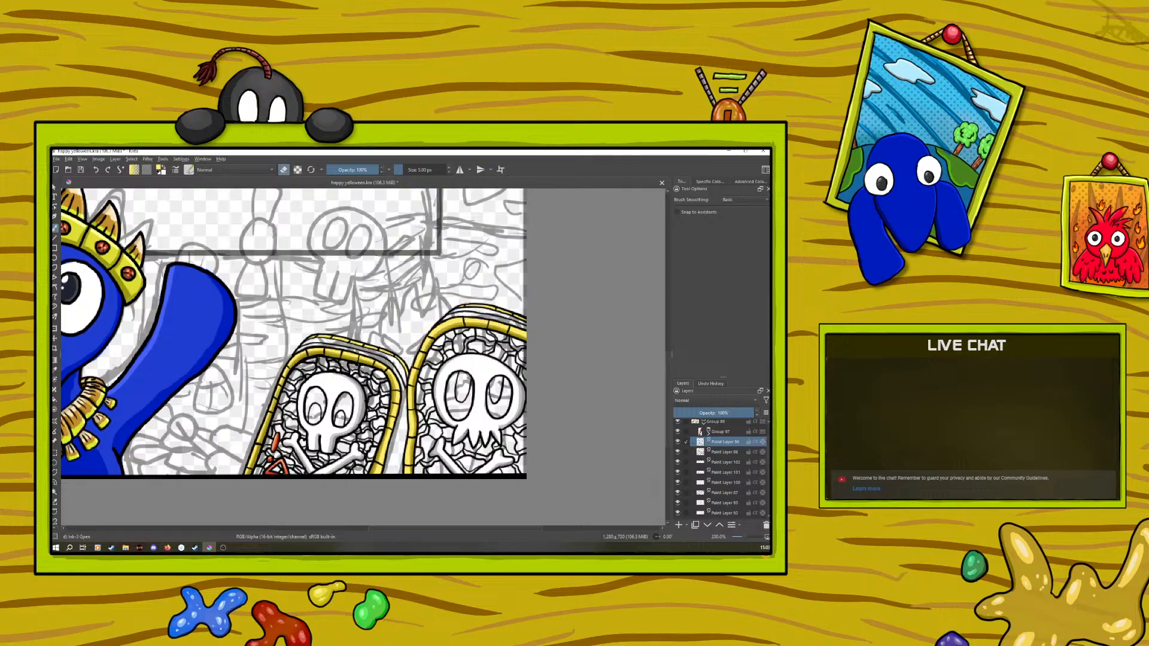
Step: Toggle the visibility of the layers beneath Paint Layer 90 to find the one holding the gravestones' edge lines
left_click_drag(769, 454, 770, 456)
left_click(678, 457)
left_click(678, 457)
left_click(678, 458)
left_click(678, 458)
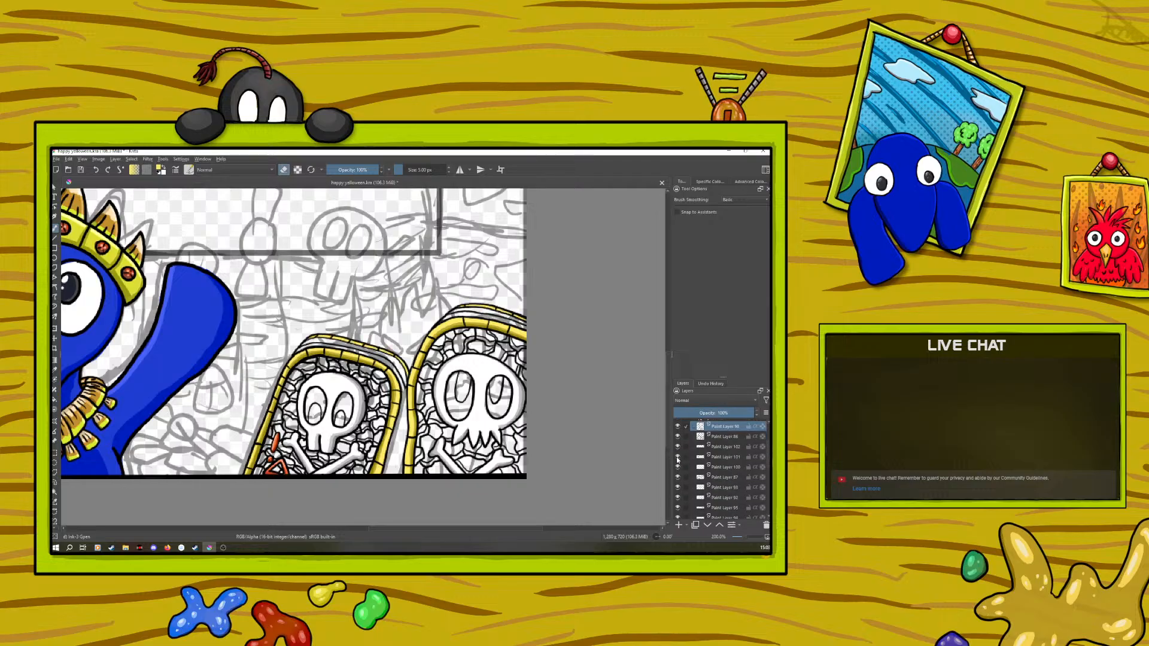
left_click(678, 453)
left_click(678, 451)
left_click(678, 451)
left_click(678, 451)
Step: On Paint Layer 102, draw black lines down the side edge between the two gravestones
left_click(721, 446)
right_click(347, 393)
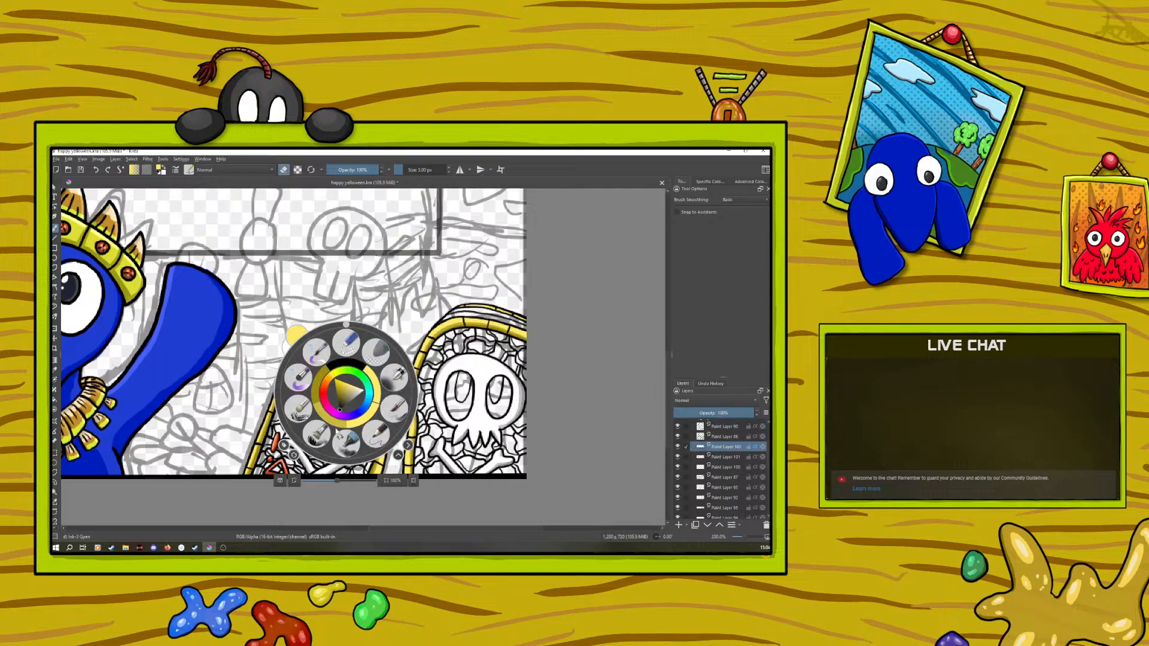
left_click(296, 335)
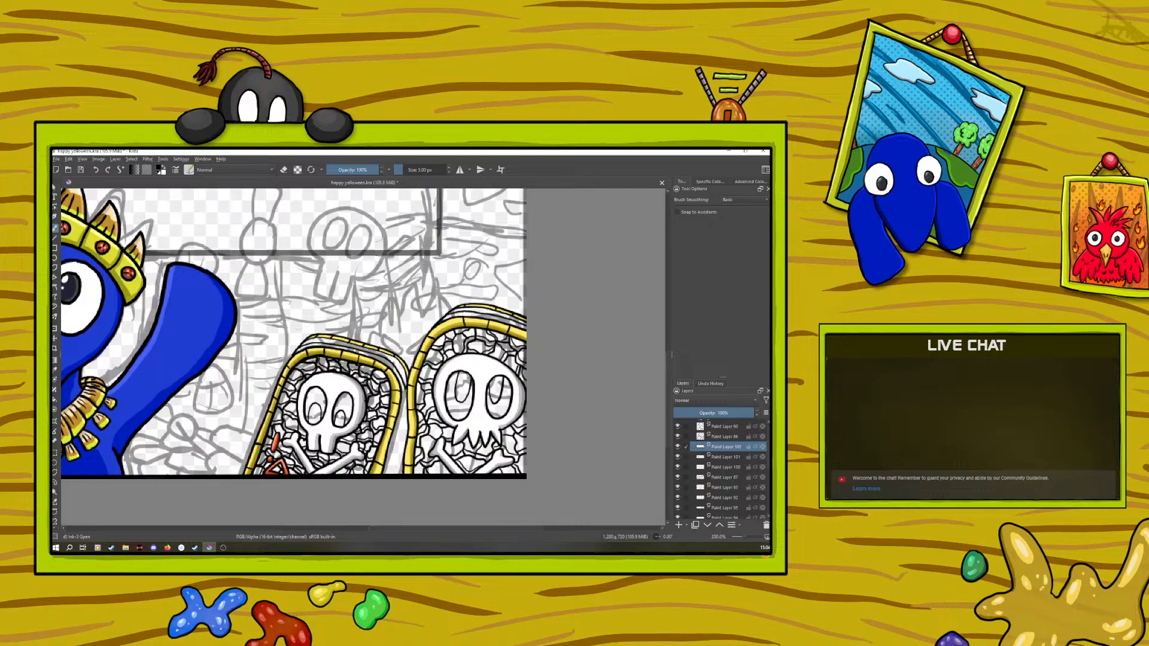
left_click_drag(407, 398, 390, 474)
left_click_drag(406, 417, 396, 475)
Step: Show the two hidden stone colour and shading layers of the gravestones and select the lower one
scroll(764, 458, "down", 1)
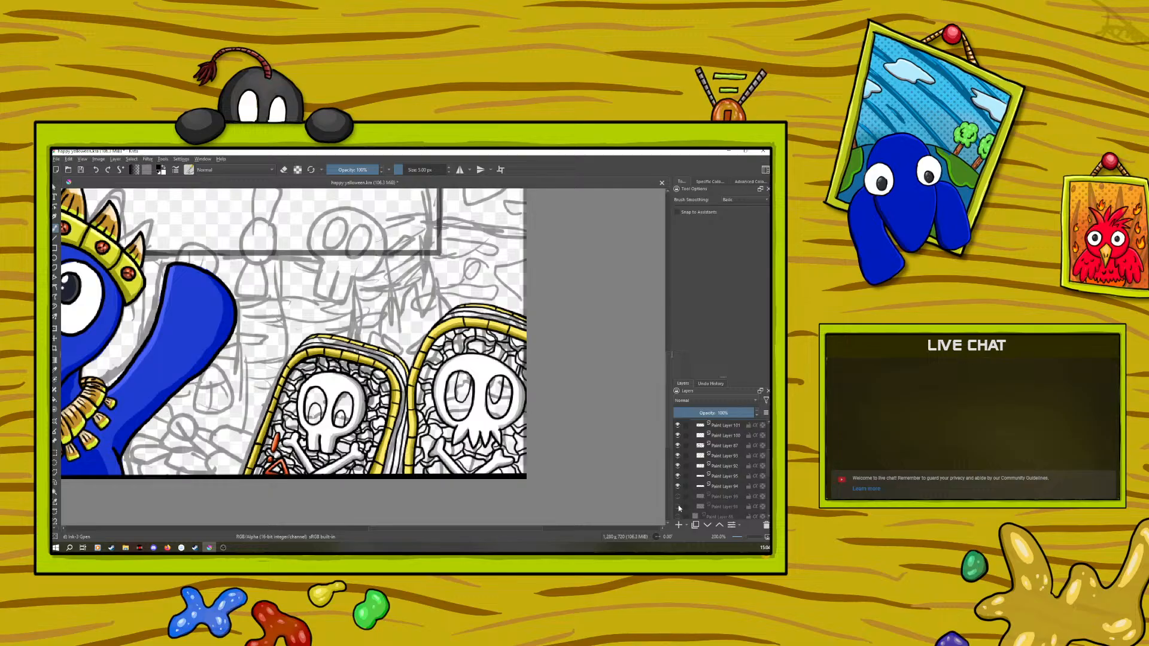
left_click(677, 506)
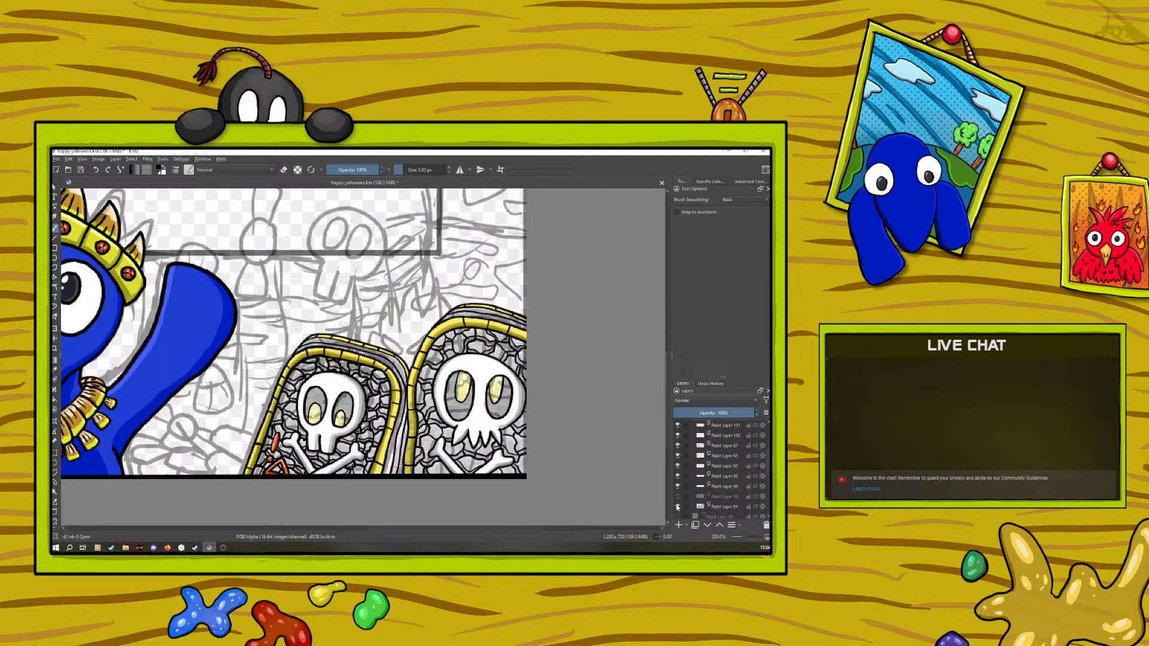
left_click(678, 496)
left_click(719, 506)
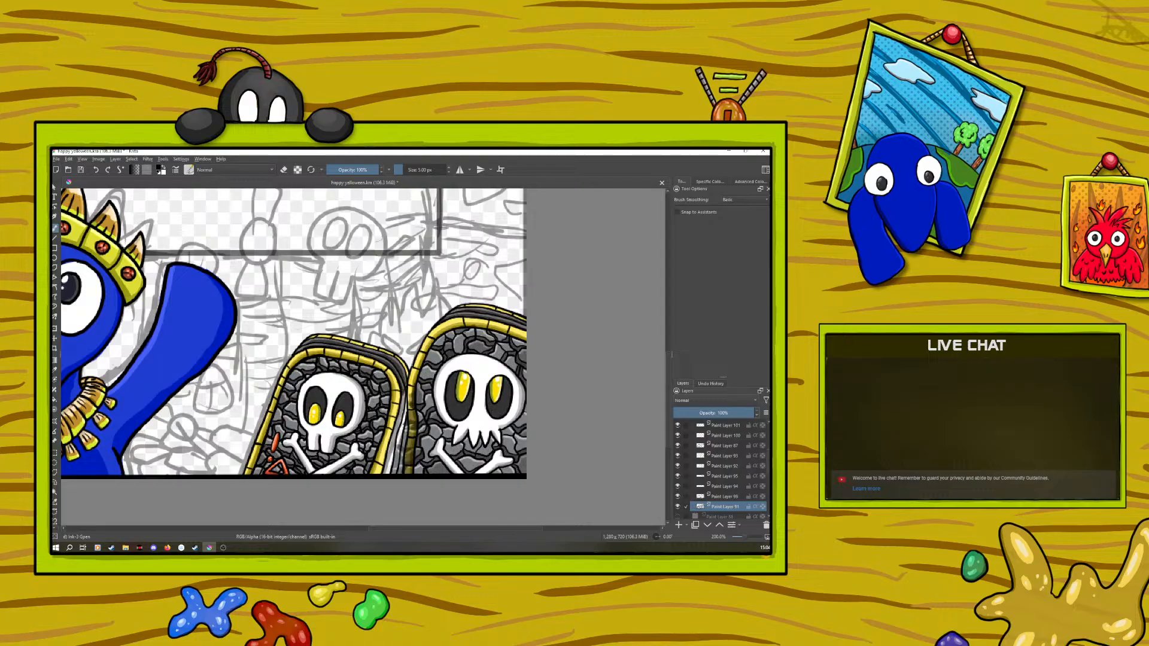
Step: Toggle the gravestone colour layers one by one to find the yellow rim's Multiply layer, select it and sample the bright yellow
left_click(678, 506)
left_click(677, 506)
left_click(678, 496)
left_click(677, 496)
left_click(678, 485)
left_click(678, 486)
left_click(677, 480)
left_click(677, 478)
left_click(677, 466)
left_click(677, 466)
left_click(677, 456)
left_click(676, 456)
left_click(676, 457)
left_click(677, 456)
left_click(724, 457)
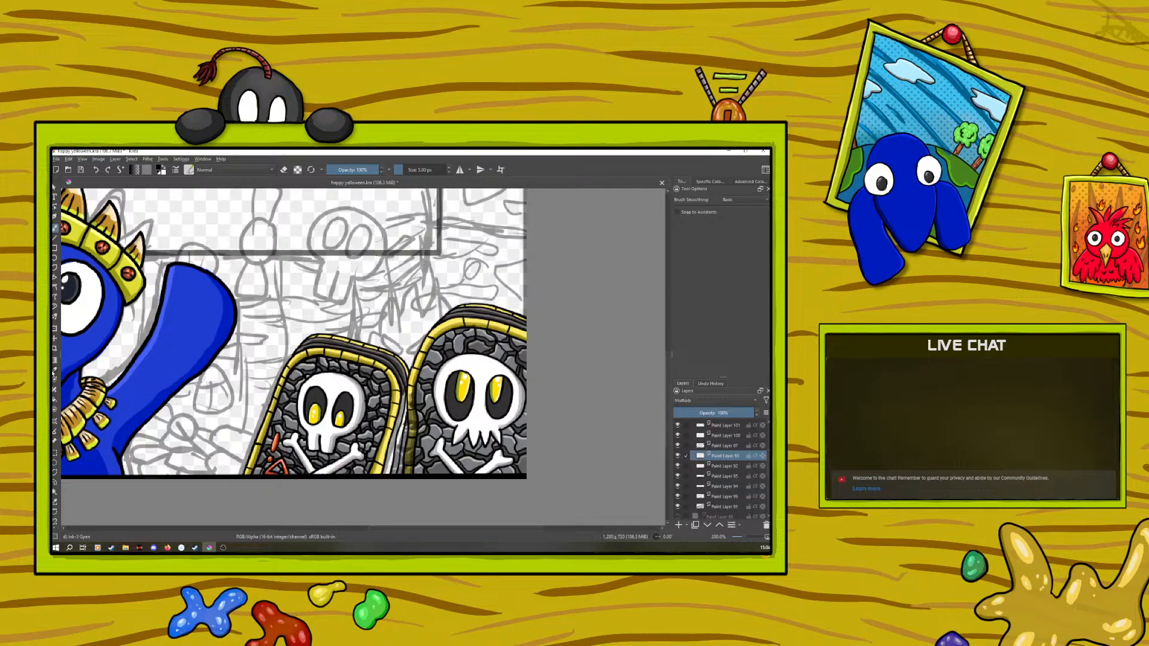
left_click(55, 369)
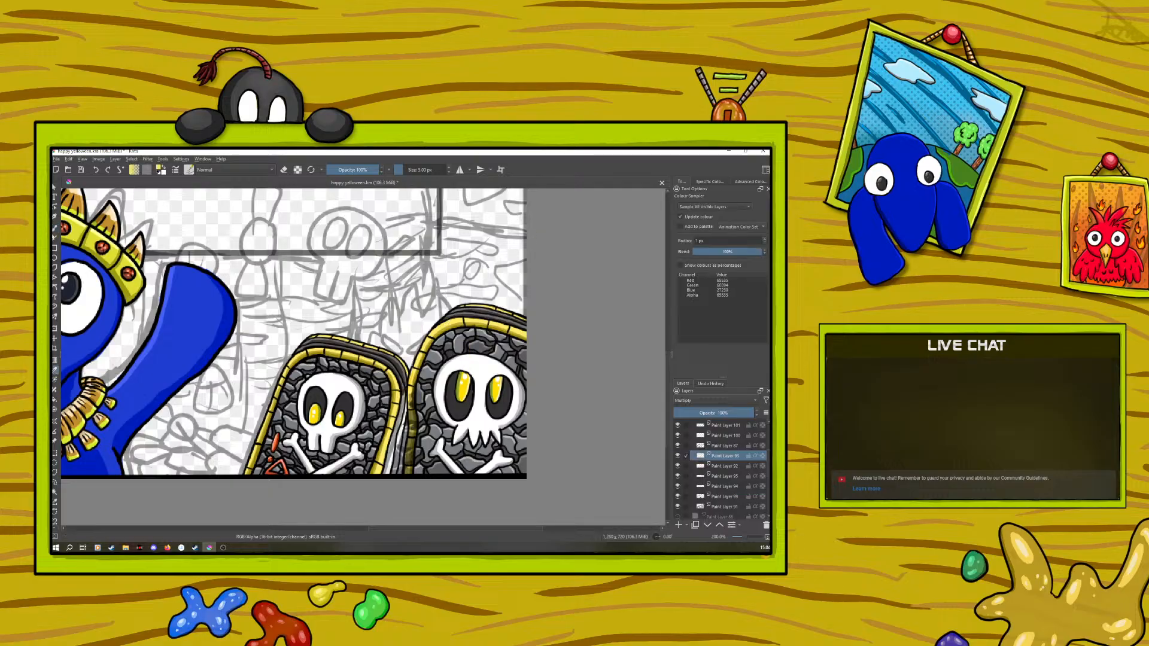
key("b")
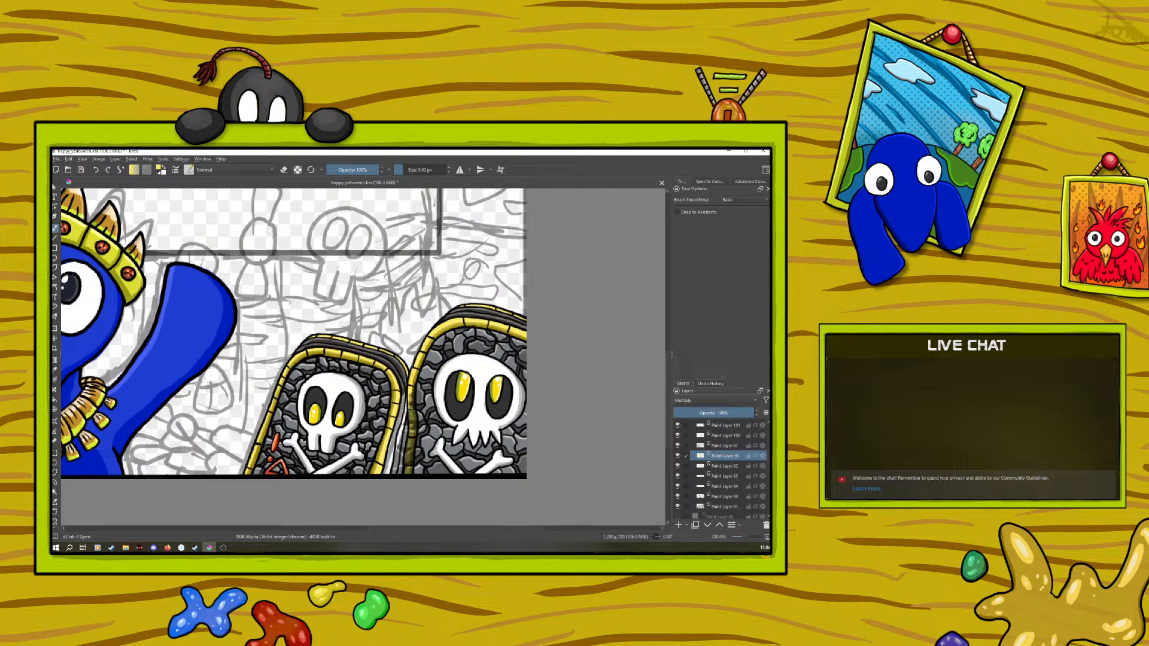
Step: Try moving the 42% opacity shading layer one place up in the layer stack
left_click(721, 496)
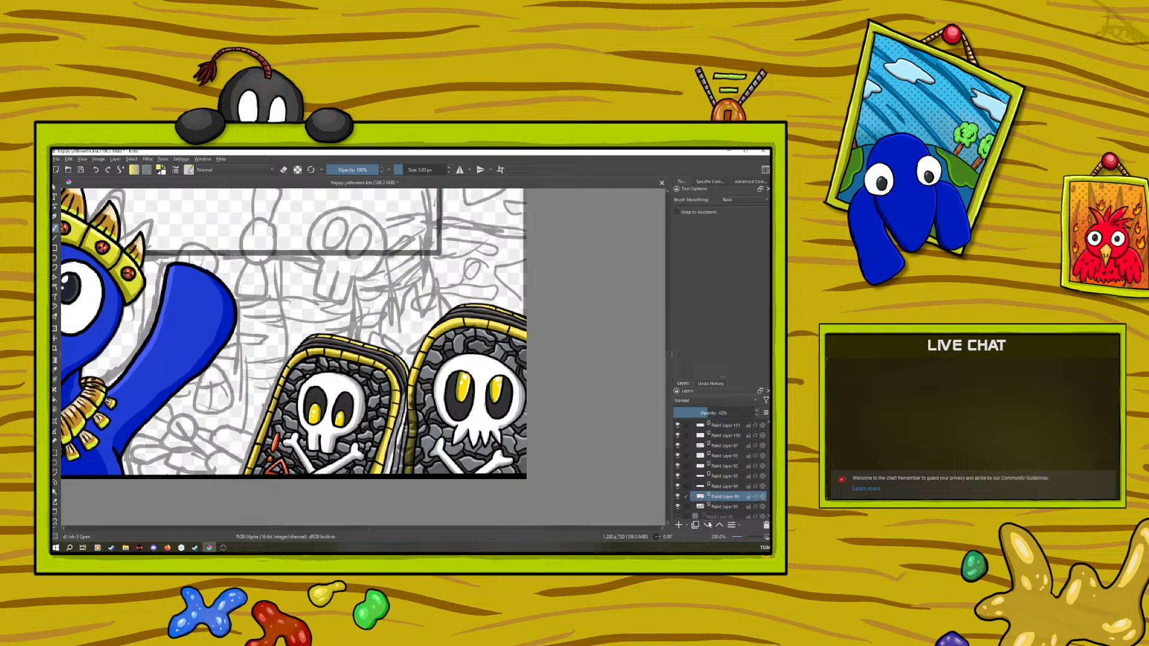
left_click(718, 526)
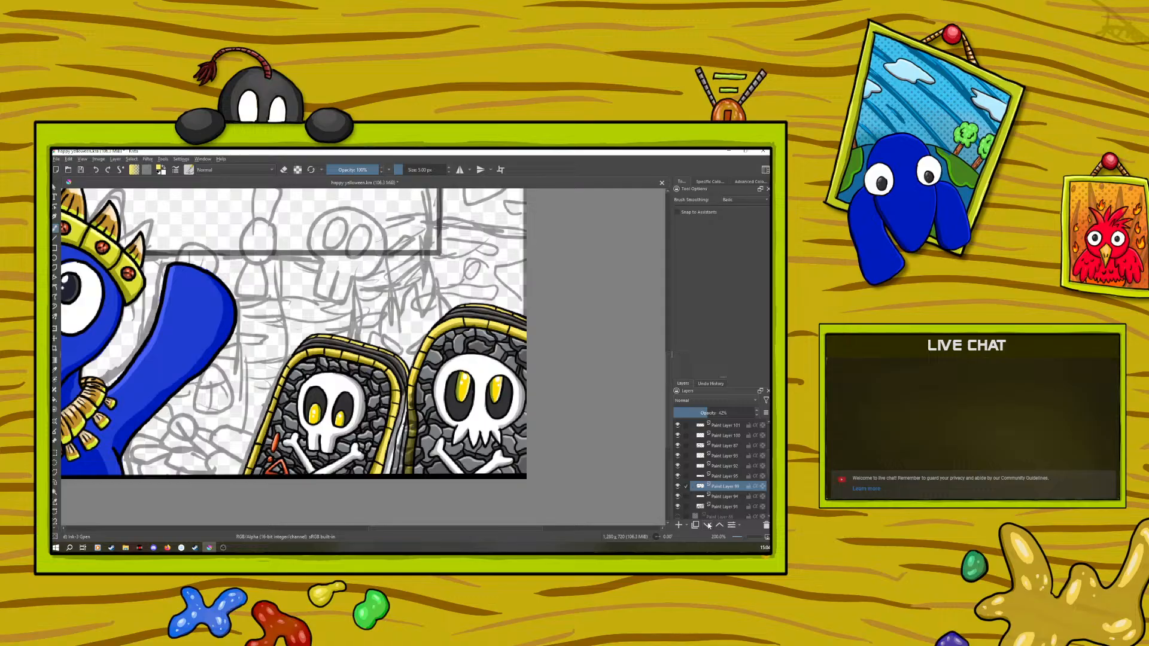
left_click(708, 525)
Step: Check the layer above the stone colour by toggling its visibility, and select the stone colour layer
left_click(678, 497)
left_click(678, 498)
left_click(678, 498)
left_click(678, 497)
left_click(724, 507)
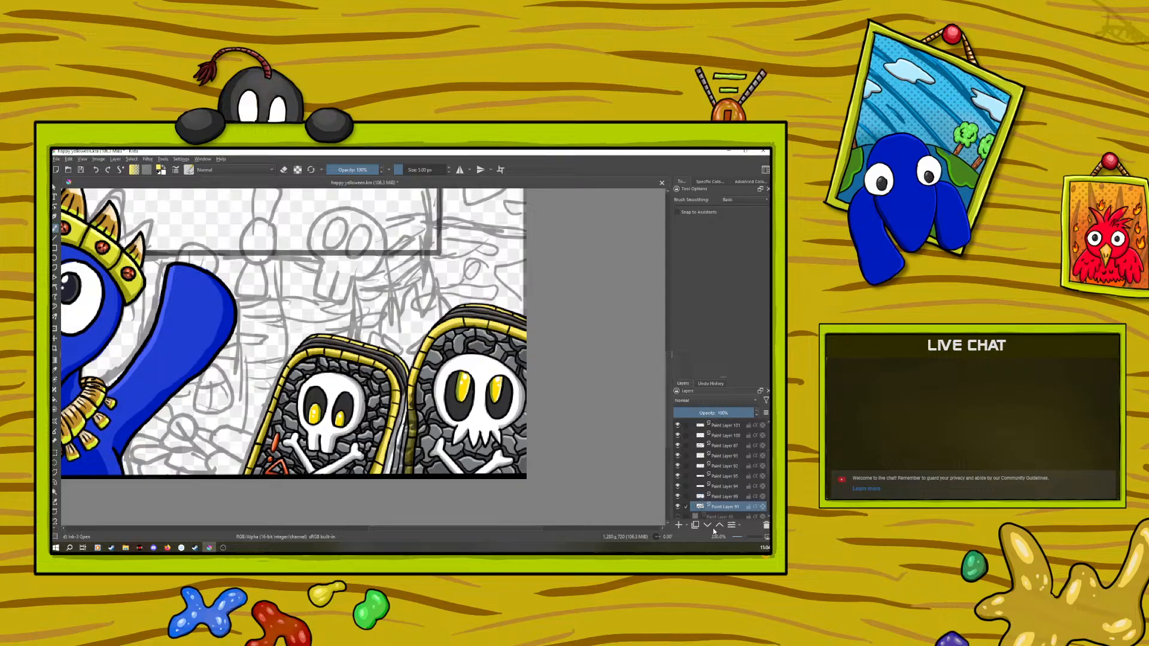
Step: Try moving the stone colour layer above the other gravestone colour layers, and return it to its place
left_click(719, 525)
left_click(719, 525)
left_click(719, 526)
left_click(719, 525)
left_click(719, 525)
left_click(719, 525)
left_click(719, 525)
left_click(719, 526)
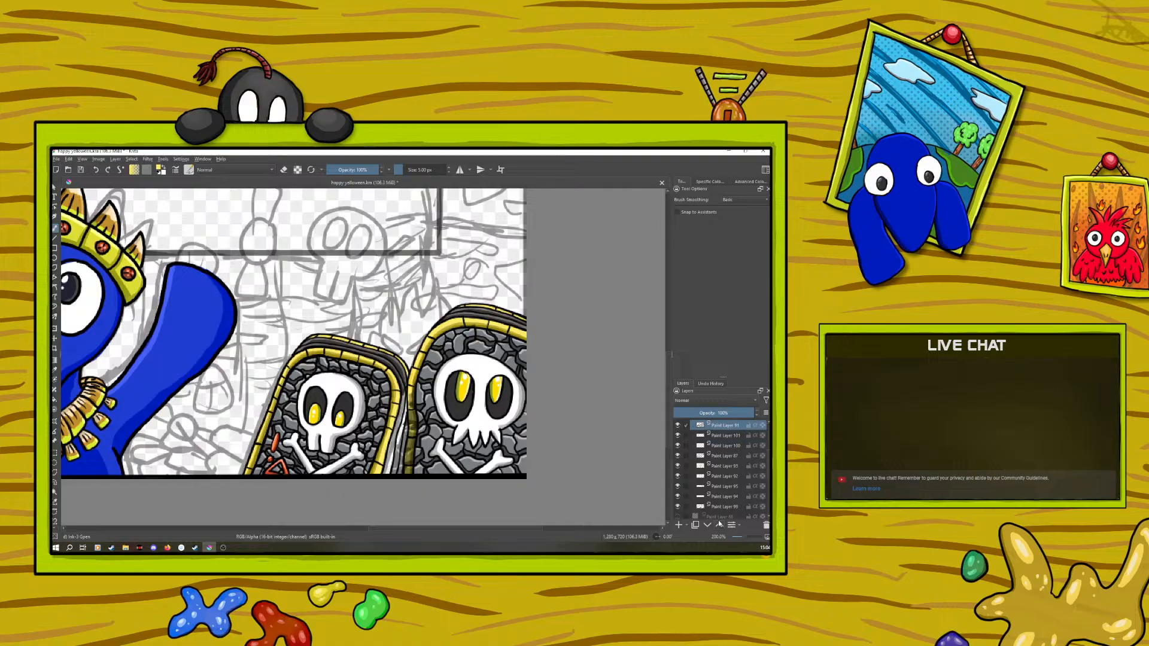
left_click(707, 525)
left_click(707, 525)
left_click(707, 525)
left_click(707, 524)
left_click(707, 525)
left_click(707, 525)
left_click(707, 524)
left_click(707, 525)
Step: Erase the 42% opacity layer's shading between the two gravestones, keeping the stone colour layer hidden during the erasing
left_click(677, 506)
left_click(677, 506)
left_click(677, 506)
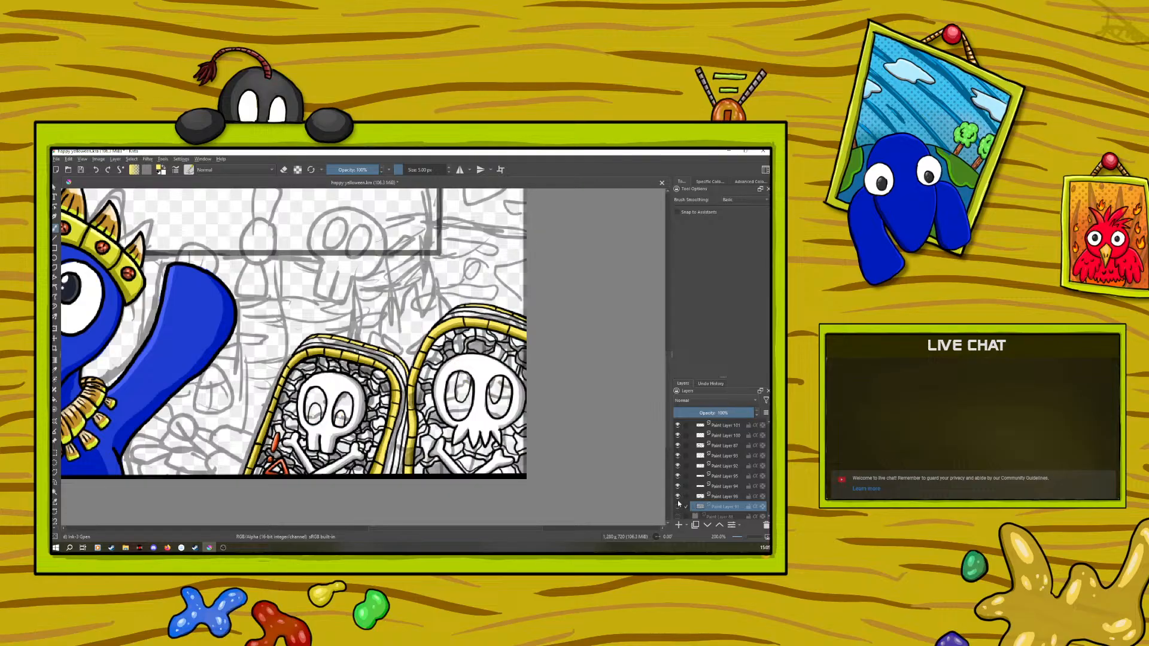
left_click(678, 496)
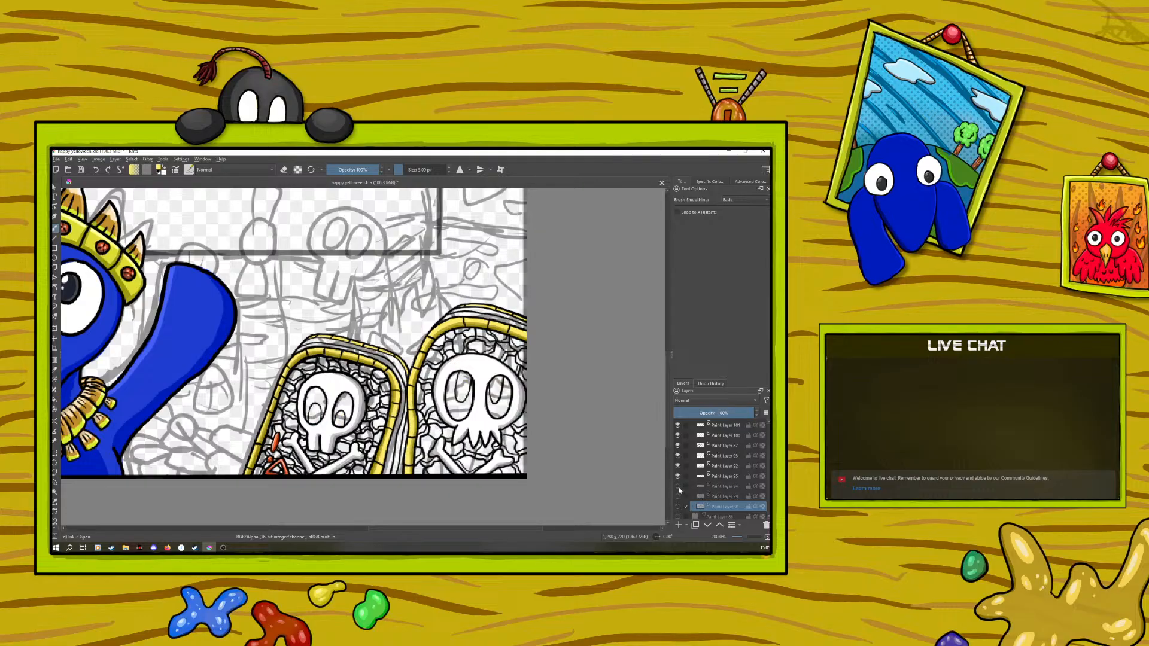
left_click(678, 495)
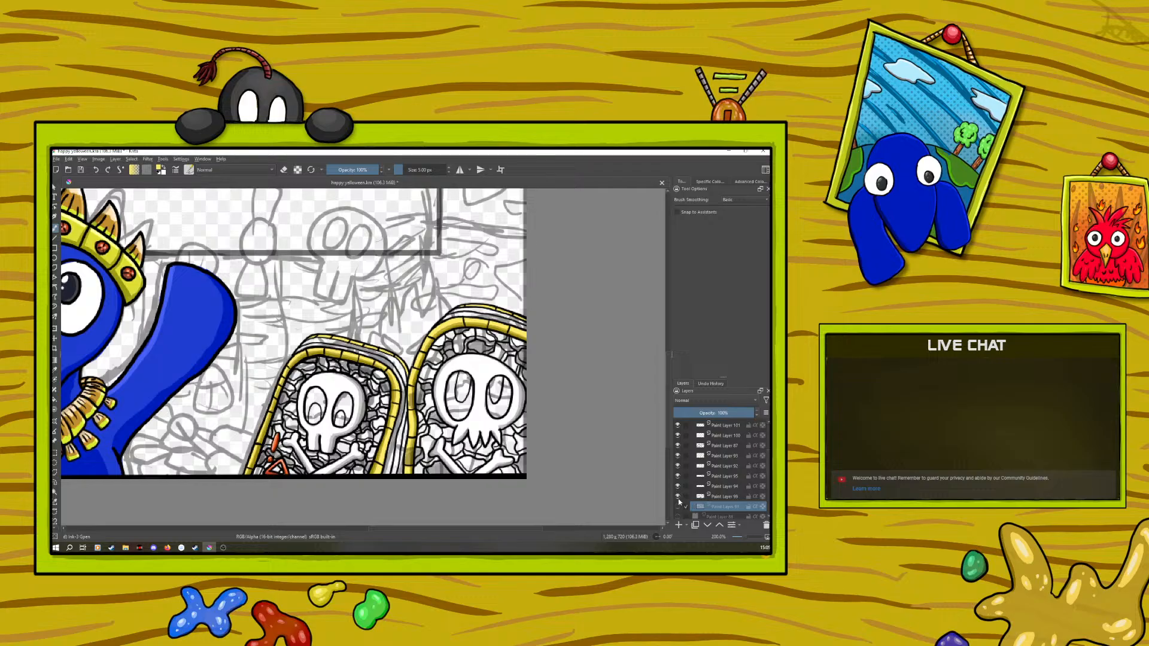
left_click(721, 496)
key("e")
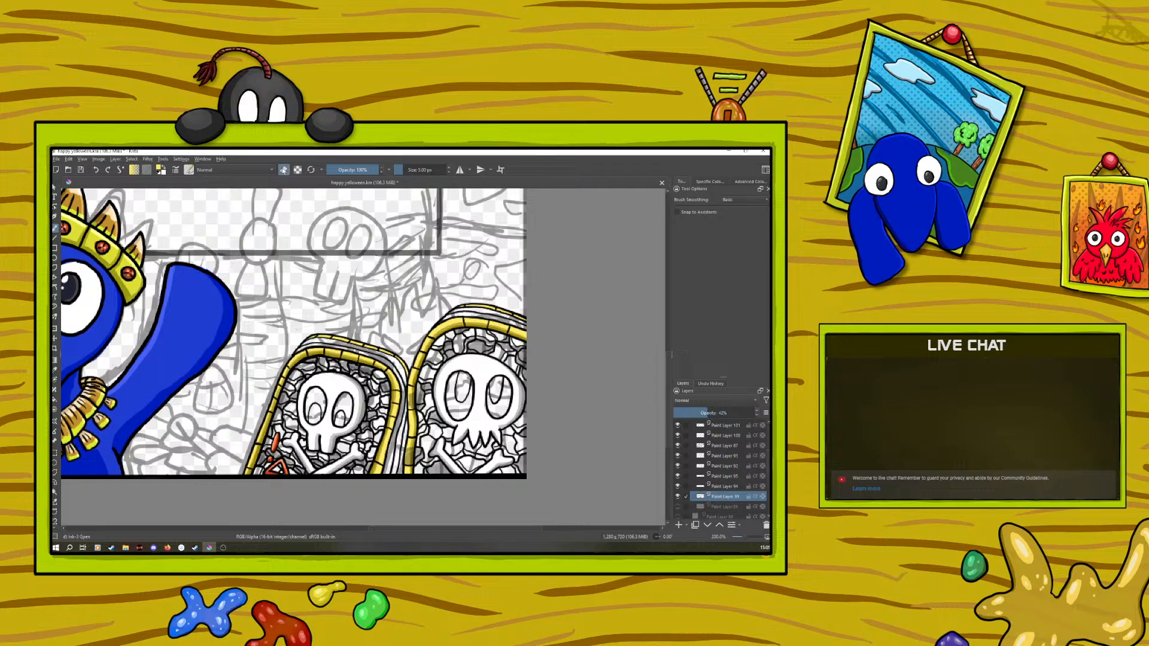
left_click_drag(411, 394, 412, 407)
mouse_move(407, 448)
left_mouse_down()
mouse_move(408, 468)
mouse_move(410, 450)
left_mouse_up()
left_click(678, 507)
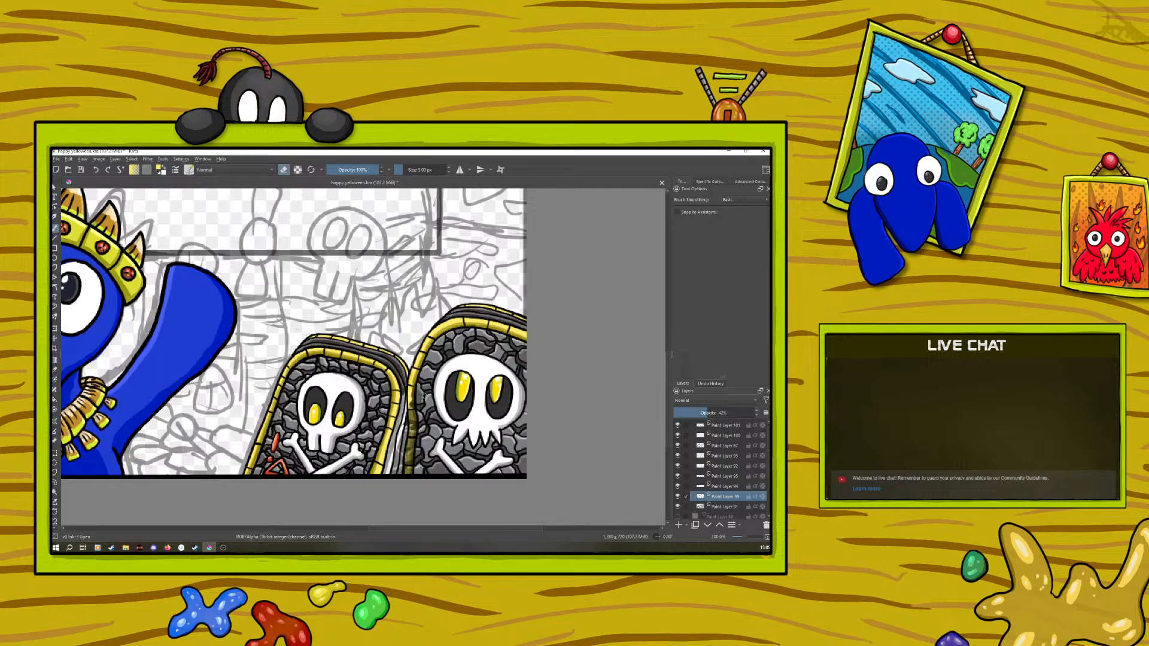
Step: Erase the stone colour layer's fill in the gap between the two gravestones and check the result by toggling layers
left_click(719, 506)
mouse_move(409, 387)
left_mouse_down()
mouse_move(410, 472)
mouse_move(407, 416)
mouse_move(393, 464)
left_mouse_up()
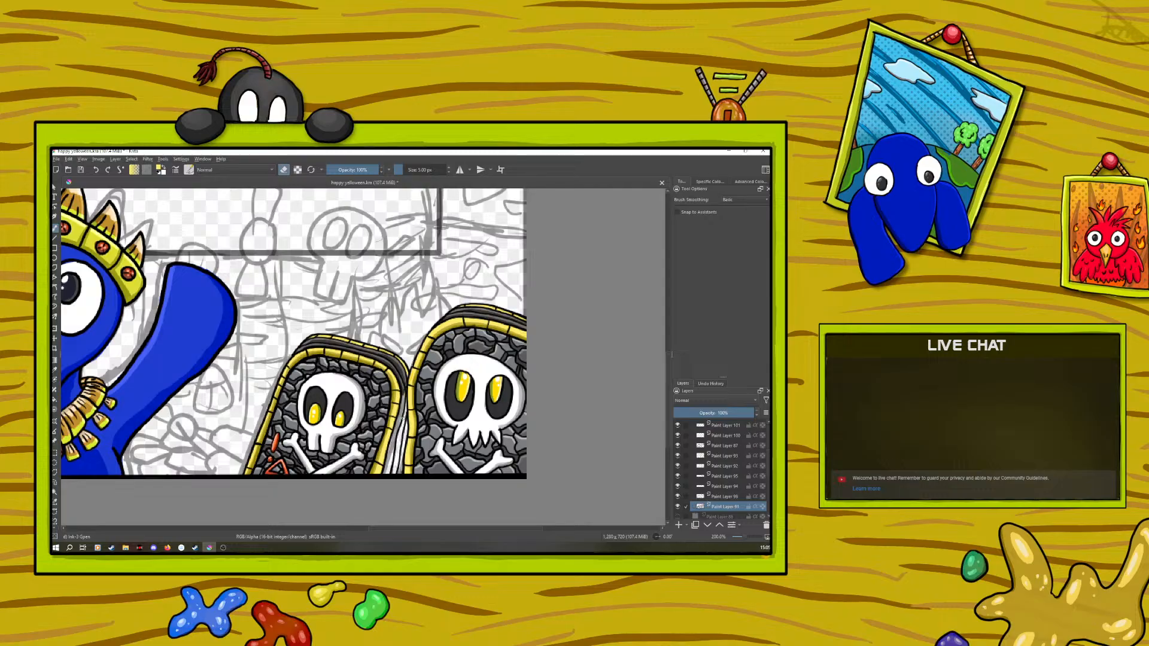
left_click_drag(403, 419, 404, 411)
left_click(677, 506)
left_click(677, 506)
left_click(679, 496)
left_click(678, 497)
Step: Switch the brush to a dark grey and repaint the side edge between the two gravestones
left_click(55, 371)
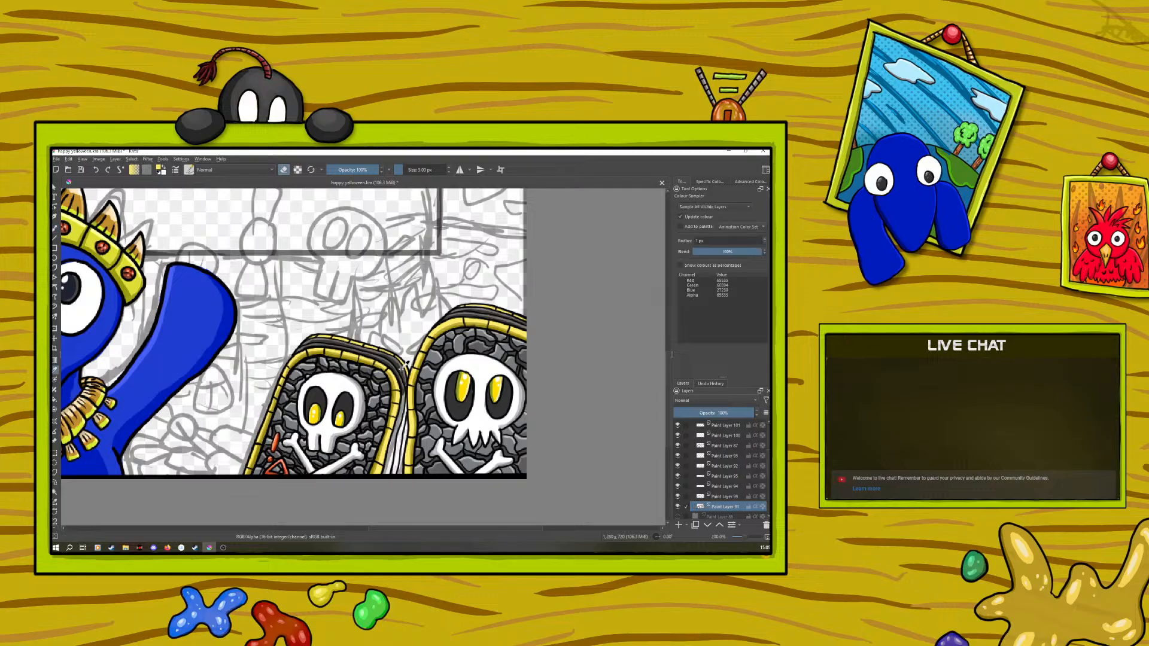
left_click(54, 229)
right_click(348, 423)
left_click(287, 282)
mouse_move(396, 428)
left_mouse_down()
mouse_move(388, 476)
mouse_move(406, 396)
mouse_move(412, 404)
mouse_move(402, 401)
left_mouse_up()
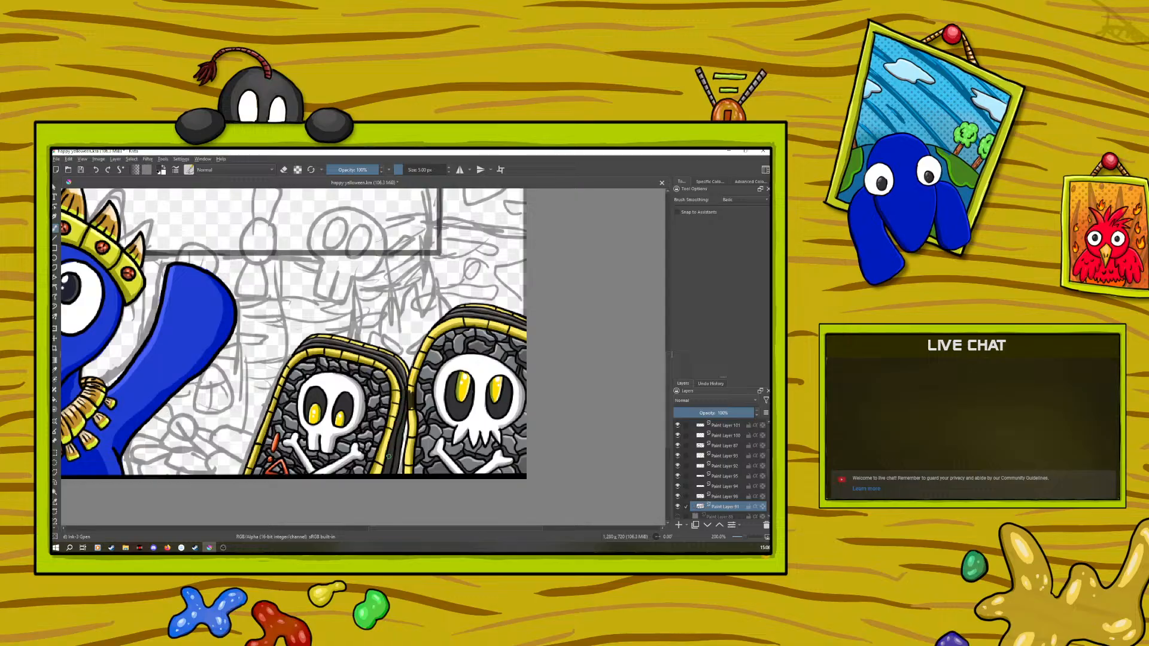
Step: Toggle the gravestone colour layers one by one to find the layer with the yellow rims
left_click(677, 486)
left_click(677, 486)
left_click(678, 477)
left_click(677, 477)
left_click(678, 466)
left_click(678, 466)
left_click(678, 457)
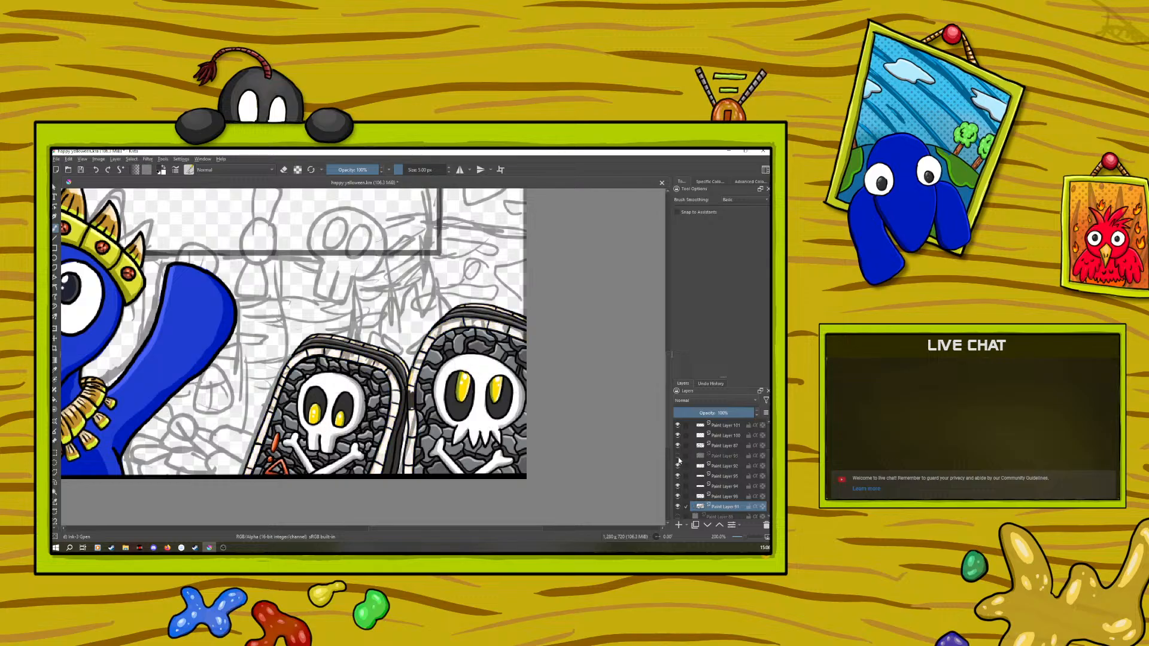
left_click(678, 456)
Step: Add a new paint layer directly below the yellow rim layer and merge the rim layer into it
left_click(725, 454)
left_click(678, 525)
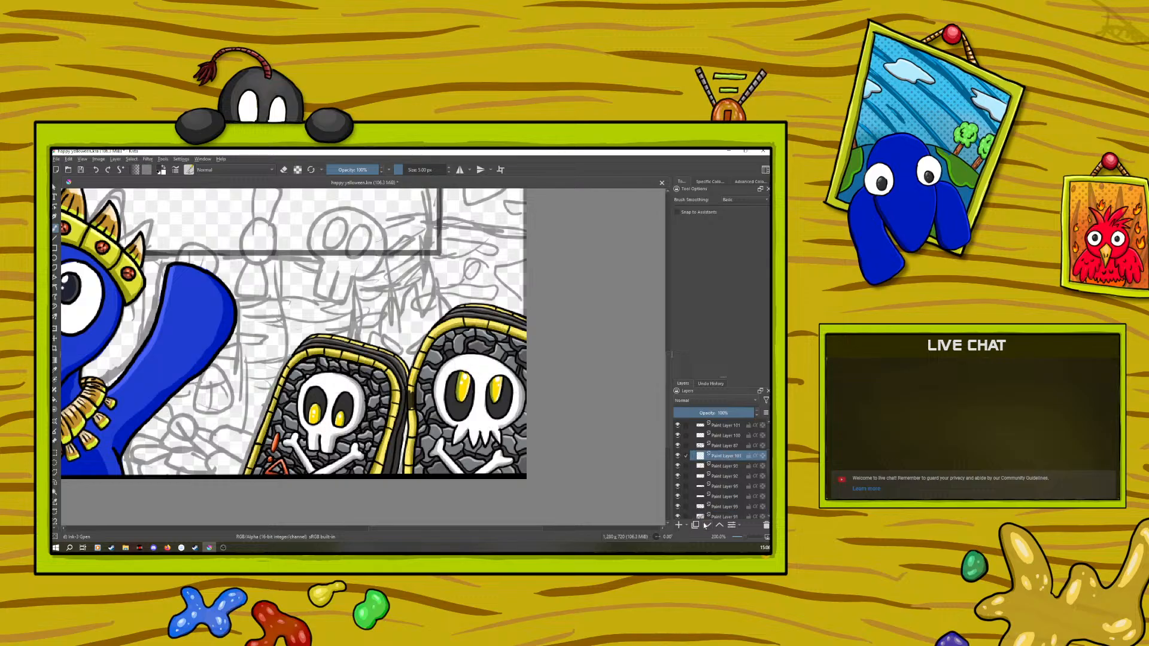
left_click(706, 525)
right_click(717, 457)
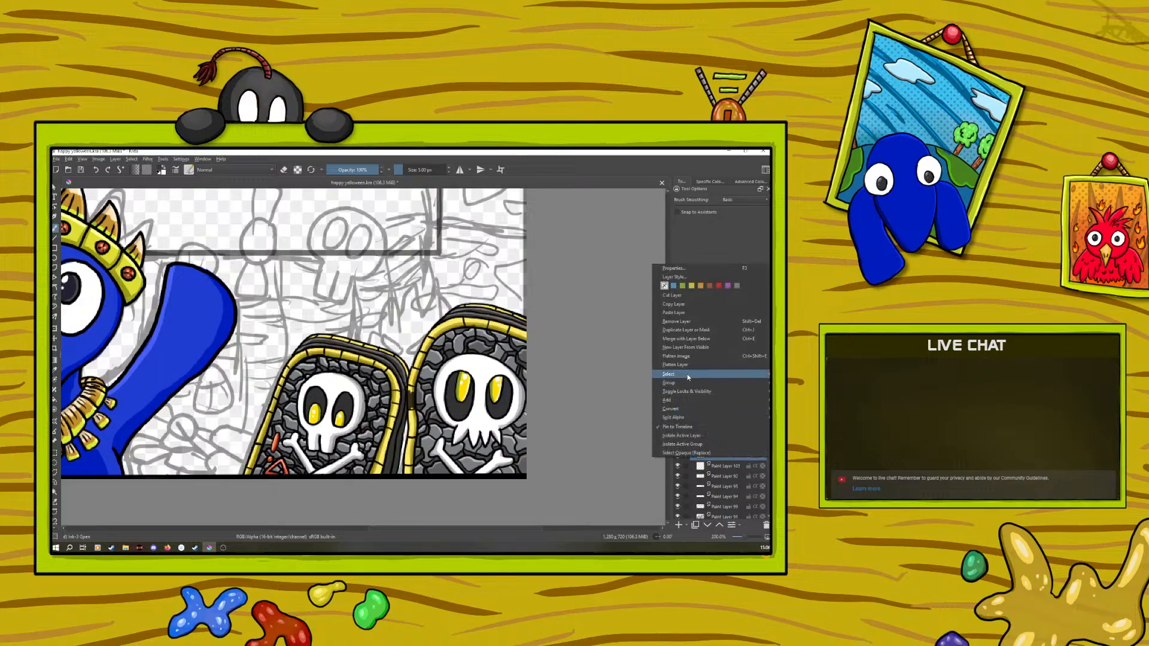
left_click(669, 339)
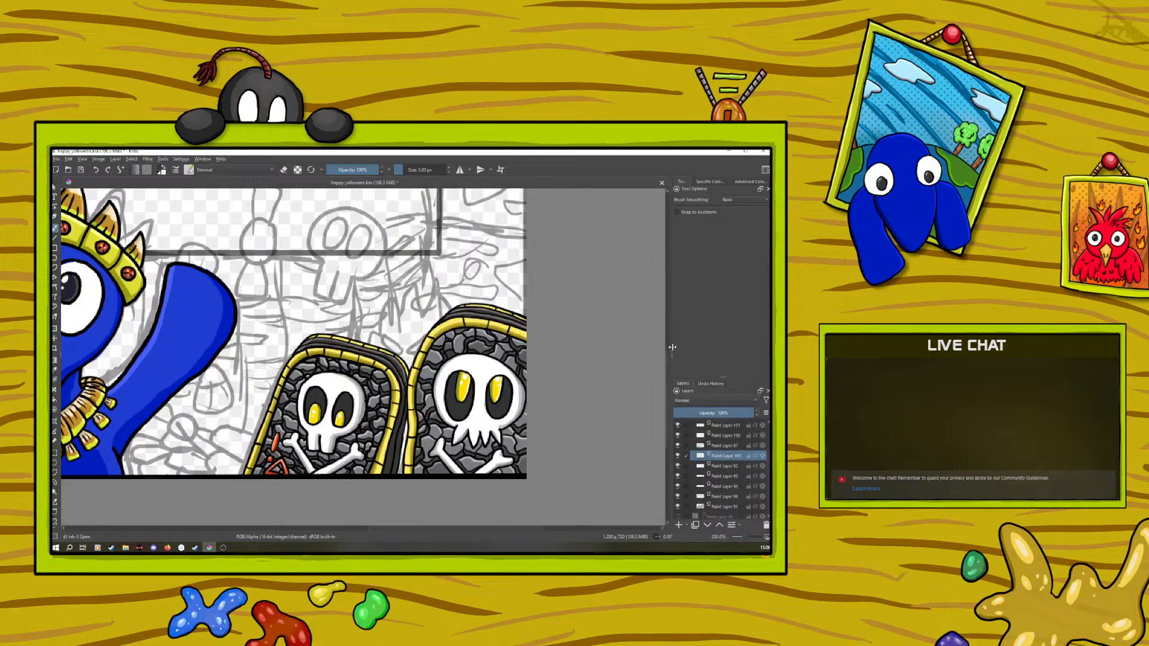
Step: Check the merged rim layer and the lower colour layers by toggling their visibility, and select the stone colour layer
left_click(677, 456)
left_click(678, 456)
left_click(677, 517)
left_click(676, 517)
left_click(676, 518)
left_click(678, 507)
left_click(677, 507)
left_click(678, 498)
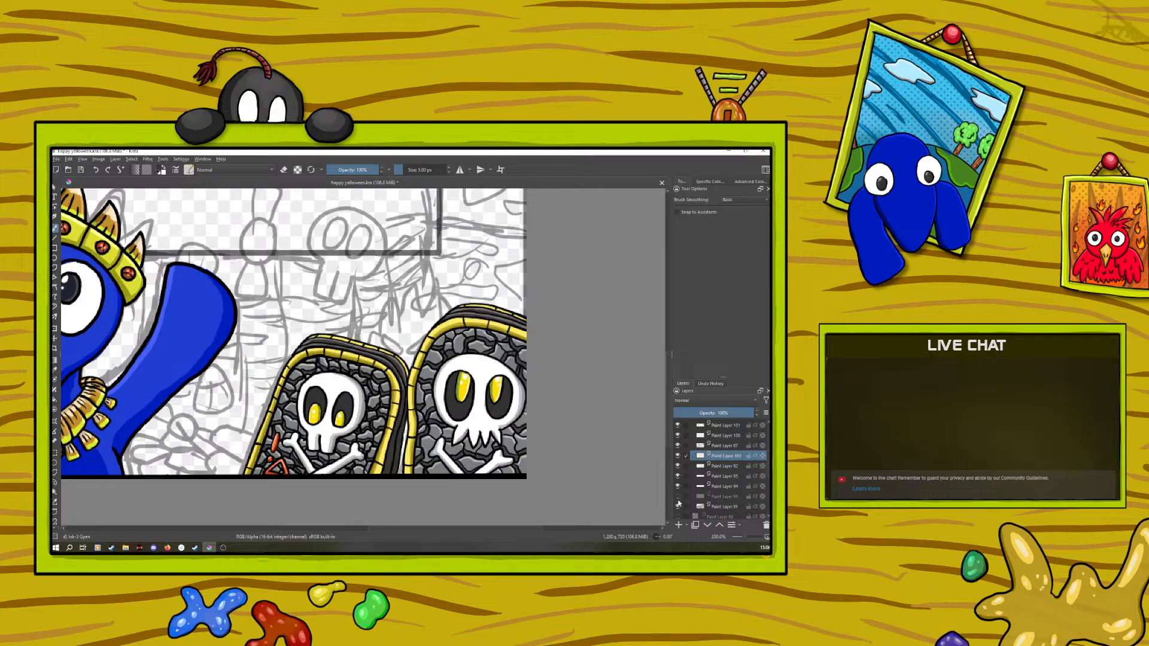
left_click(677, 497)
left_click(720, 507)
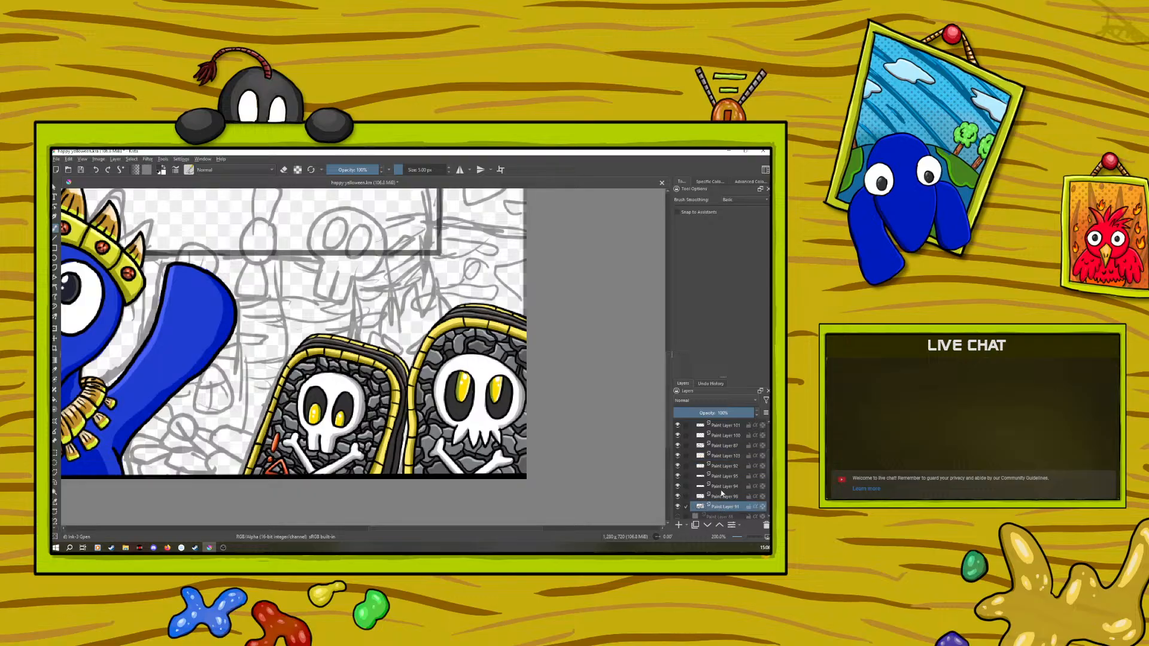
Step: Sample the dark grey from the smaller gravestone's upper side edge and undo the last change
key("p")
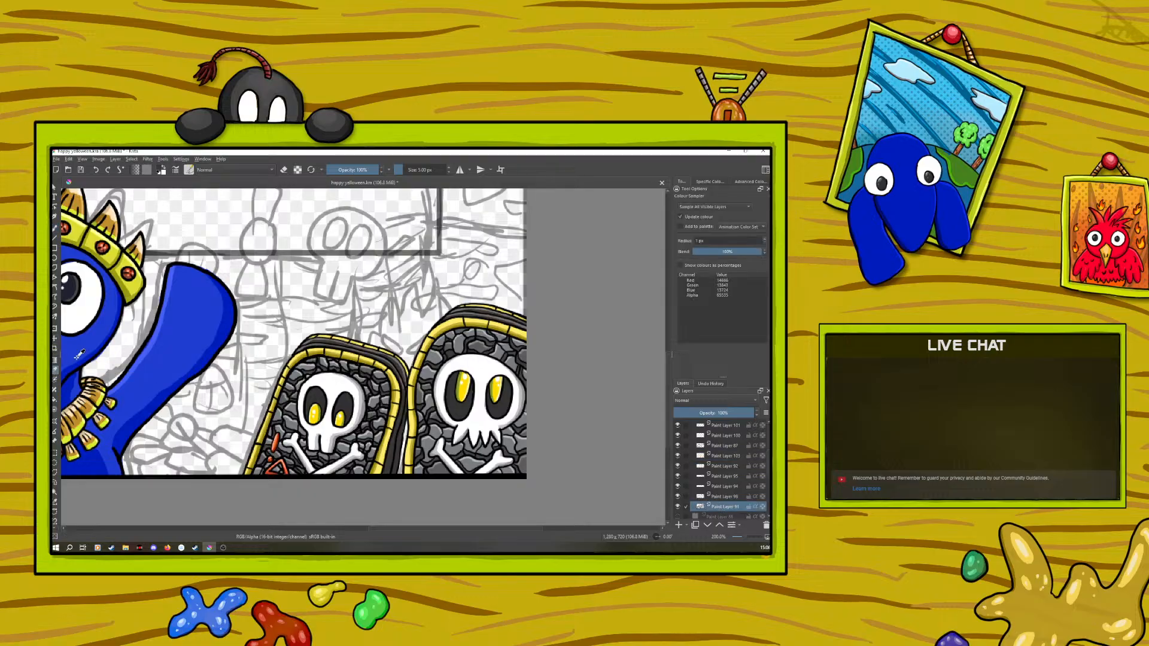
left_click(401, 357)
key("b")
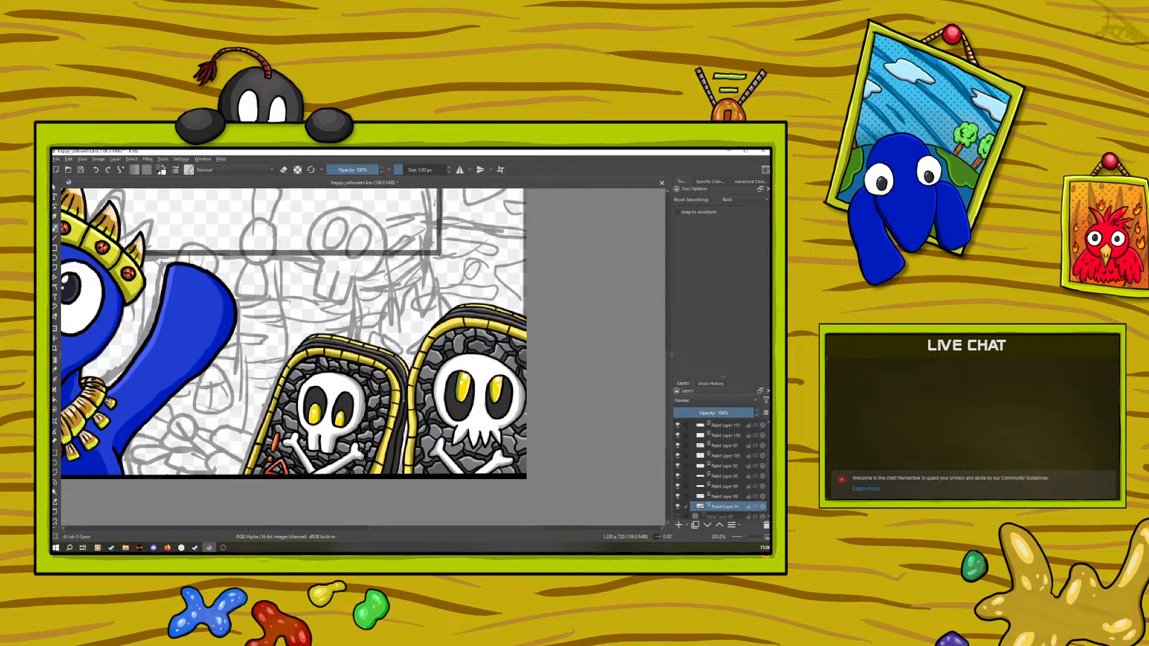
left_click(95, 171)
Step: Collapse the gravestones' Group 89 and add a new paint layer above it
scroll(763, 435, "up", 5)
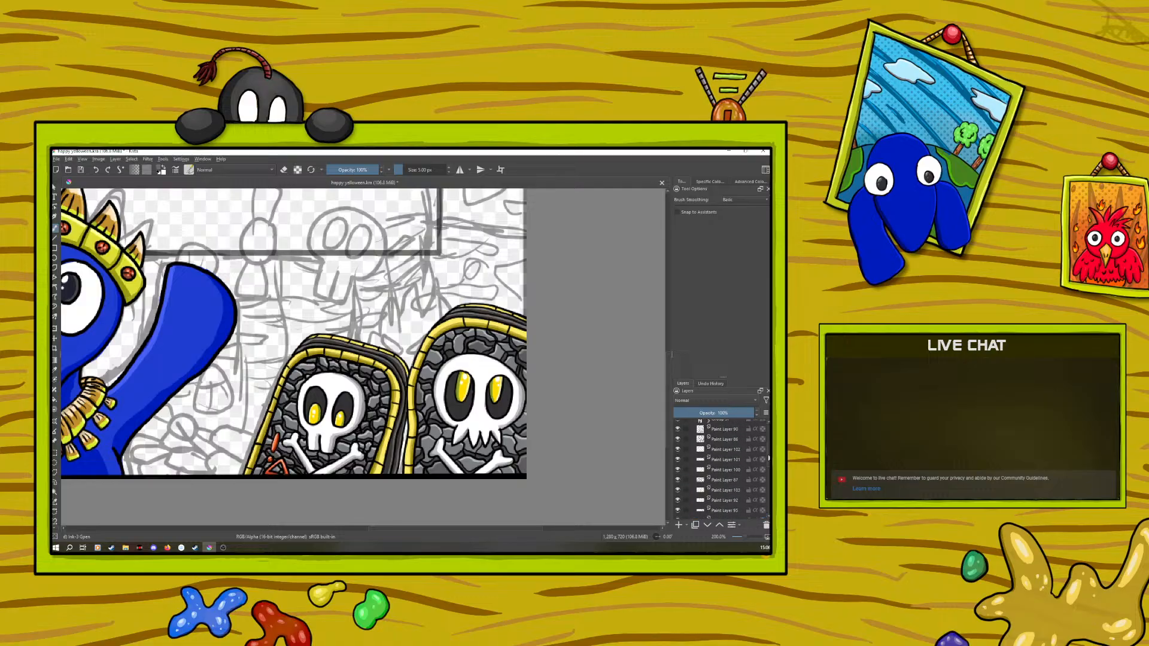
scroll(721, 469, "up", 1)
left_click(695, 466)
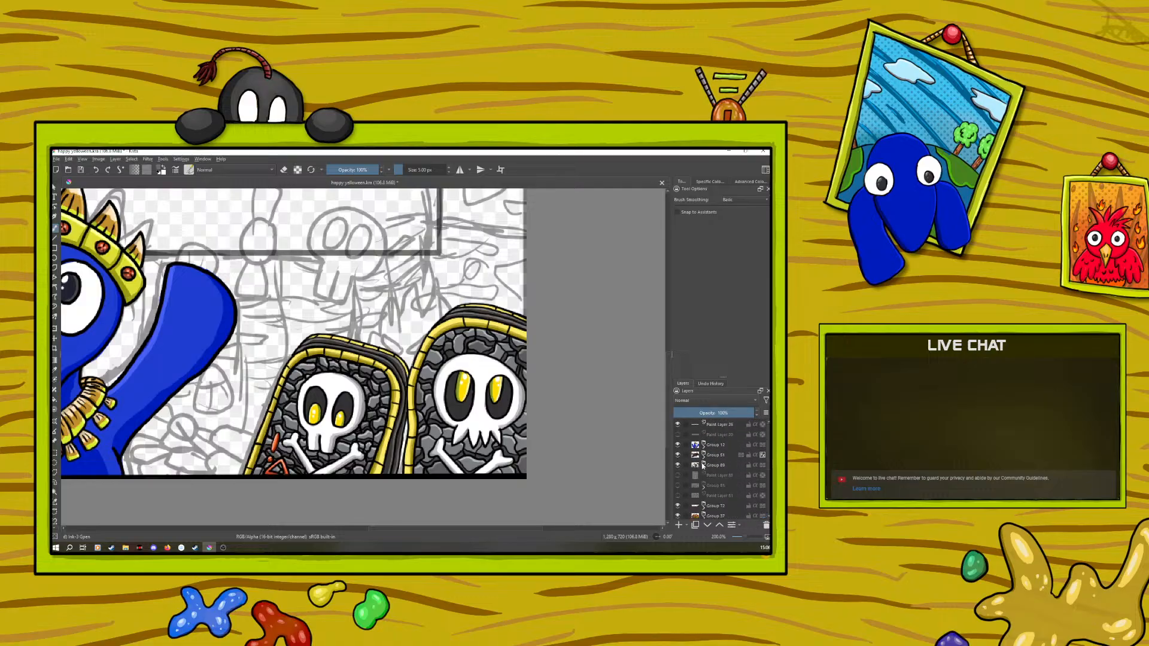
left_click(678, 525)
Step: Put the new paint layer into its own group and move Group 89 into that group beneath it
right_click(712, 466)
mouse_move(669, 388)
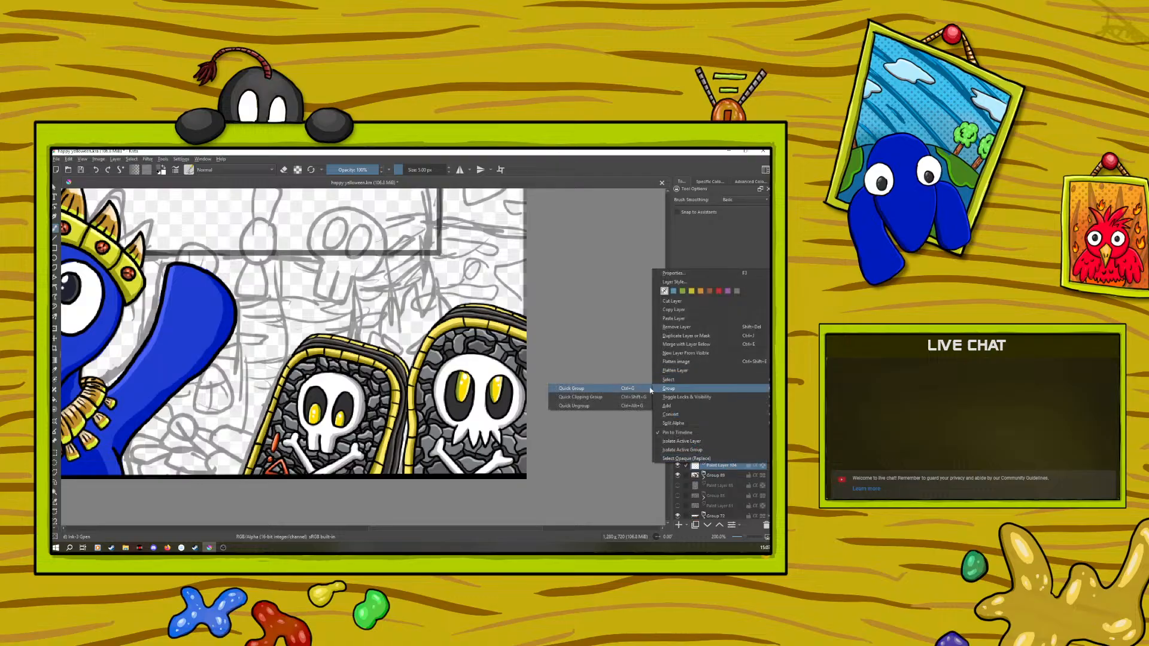
left_click(628, 388)
left_click_drag(715, 487, 721, 473)
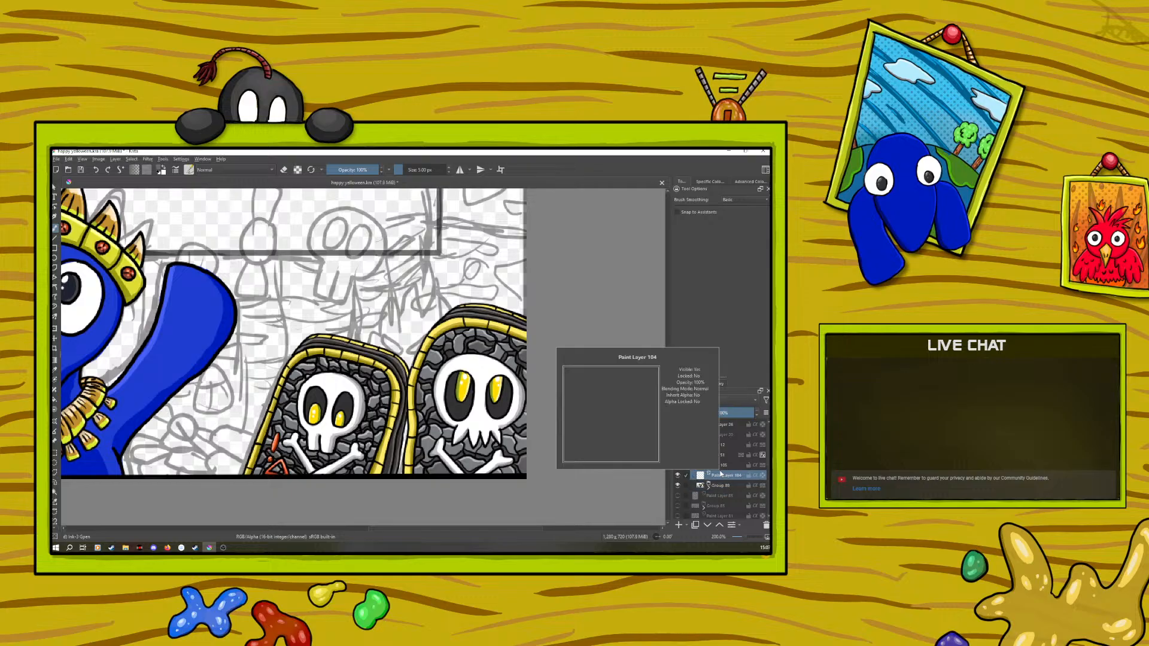
Step: Pick a dark yellow as the brush colour for the new paint layer
right_click(347, 424)
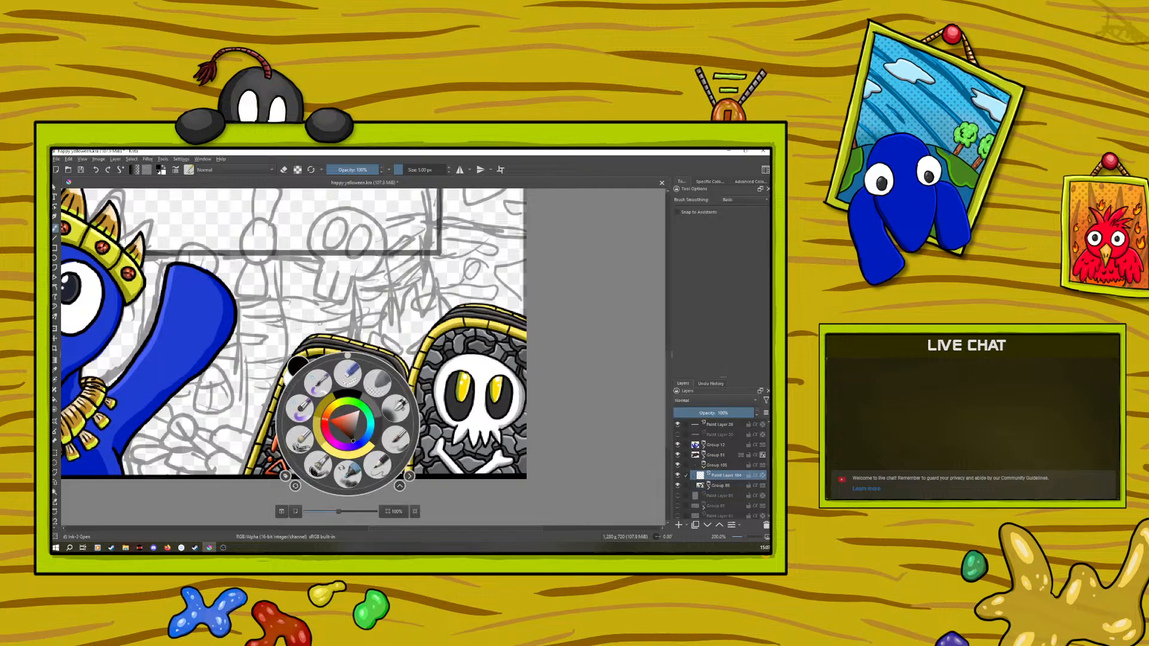
right_click(351, 430)
right_click(368, 425)
left_click(346, 406)
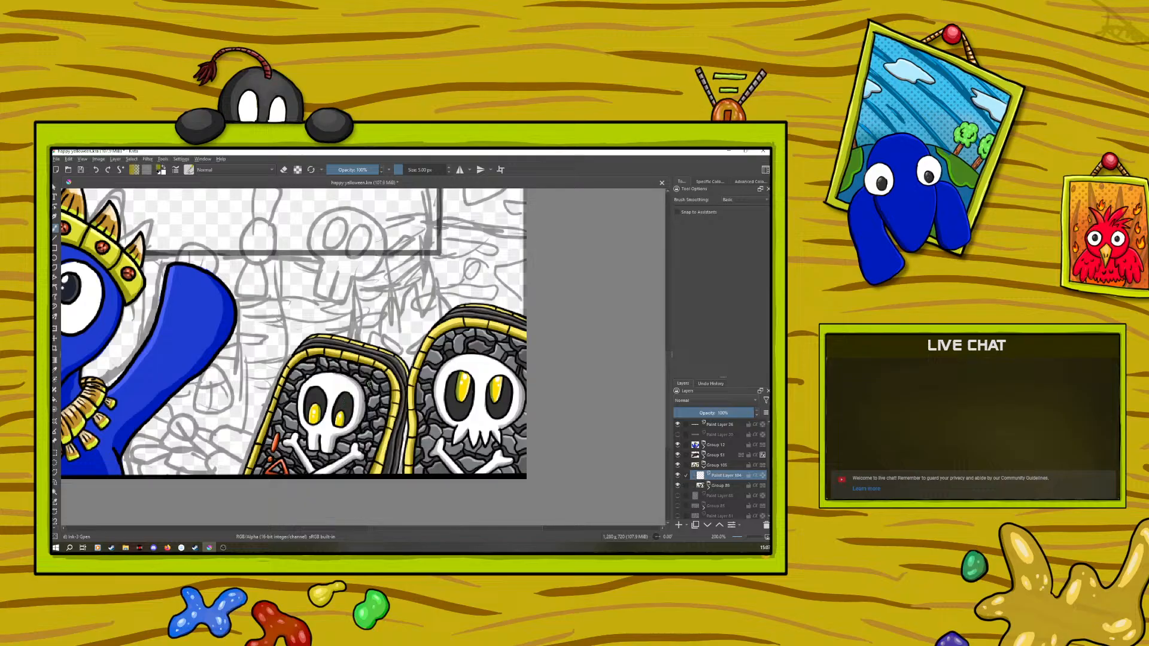
mouse_move(379, 474)
left_mouse_down()
mouse_move(372, 448)
mouse_move(386, 467)
mouse_move(390, 434)
mouse_move(394, 460)
mouse_move(411, 433)
mouse_move(403, 467)
mouse_move(429, 439)
mouse_move(430, 472)
left_mouse_up()
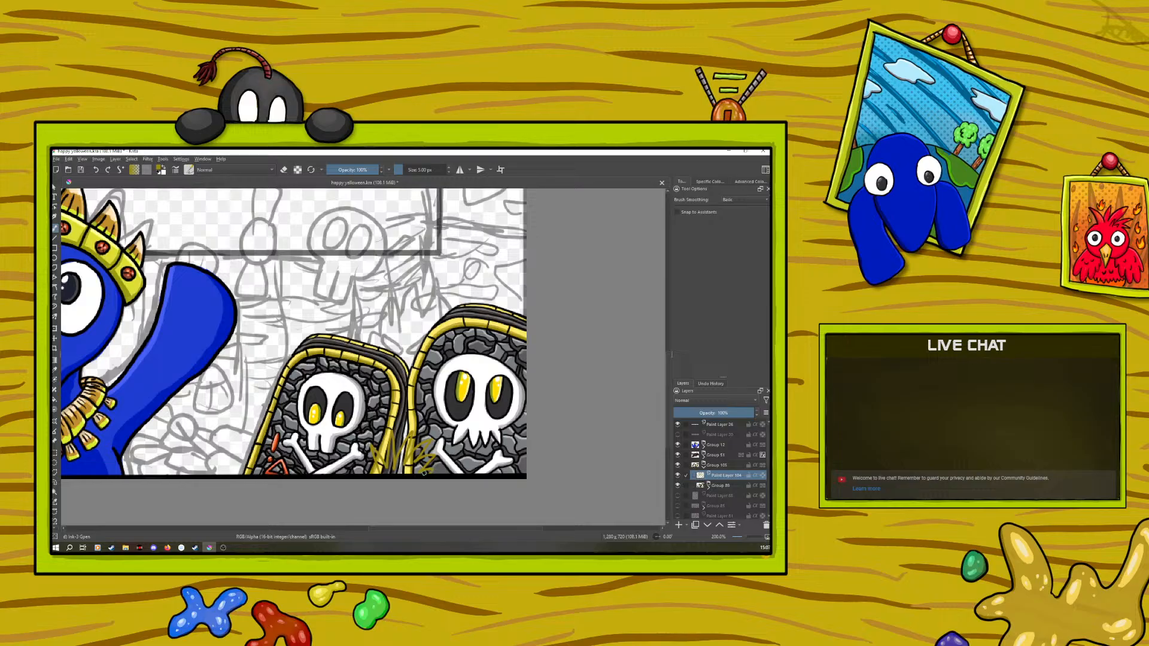
left_click_drag(369, 458, 371, 476)
left_click(94, 170)
left_click(94, 171)
Step: Sketch dark yellow grass tufts beside the smaller gravestone, between both gravestones and in the canvas corner, and lower the layer's opacity to 67%
left_click_drag(247, 441, 225, 473)
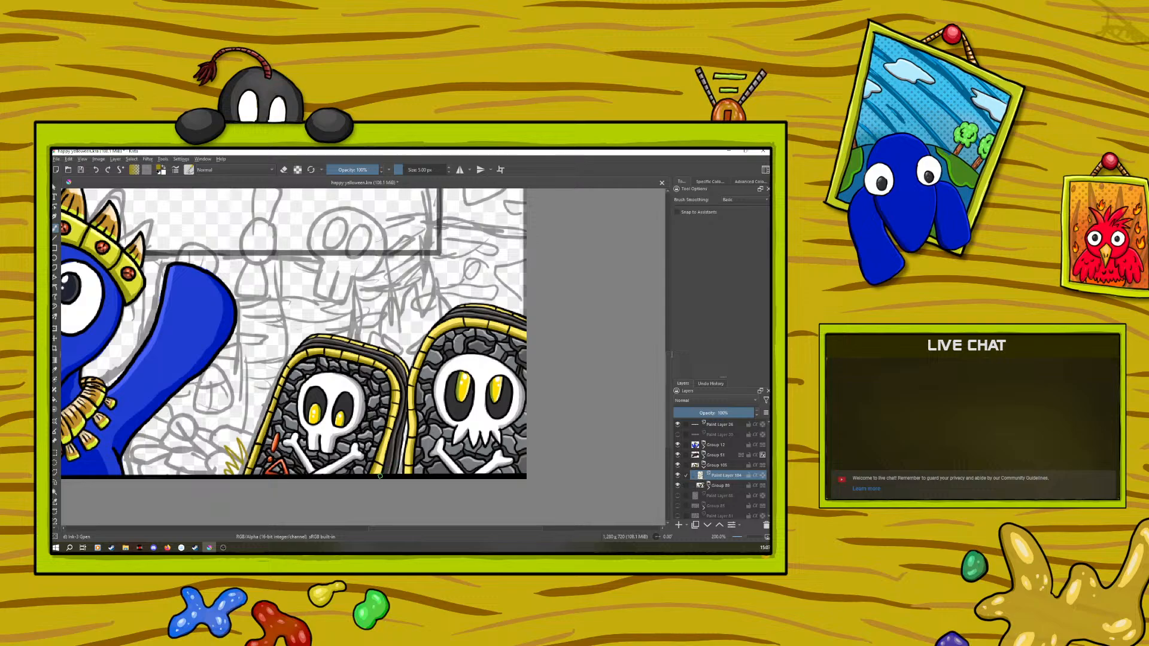
mouse_move(370, 459)
left_mouse_down()
mouse_move(361, 472)
mouse_move(376, 477)
left_mouse_up()
mouse_move(393, 436)
left_mouse_down()
mouse_move(404, 460)
mouse_move(403, 442)
mouse_move(418, 452)
mouse_move(416, 476)
mouse_move(390, 473)
left_mouse_up()
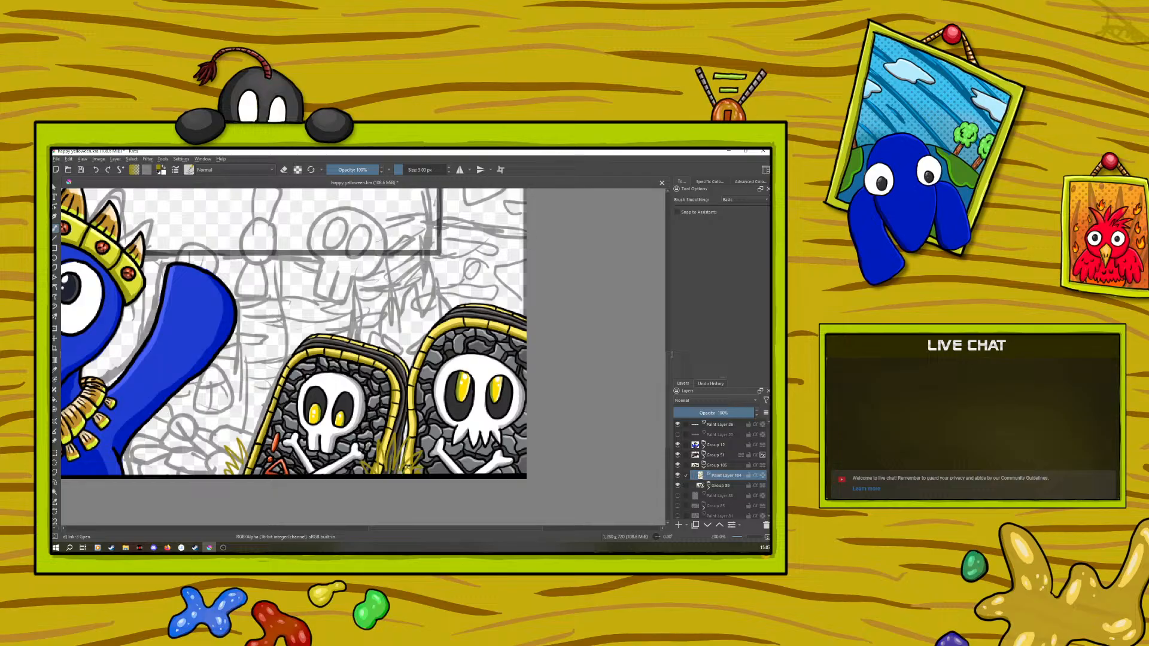
left_click_drag(383, 463, 380, 475)
mouse_move(521, 470)
left_mouse_down()
mouse_move(523, 450)
mouse_move(521, 462)
left_mouse_up()
left_click(723, 413)
Step: Add a paint layer above the grass sketch and outline the tuft beside the smaller gravestone in black
left_click(680, 525)
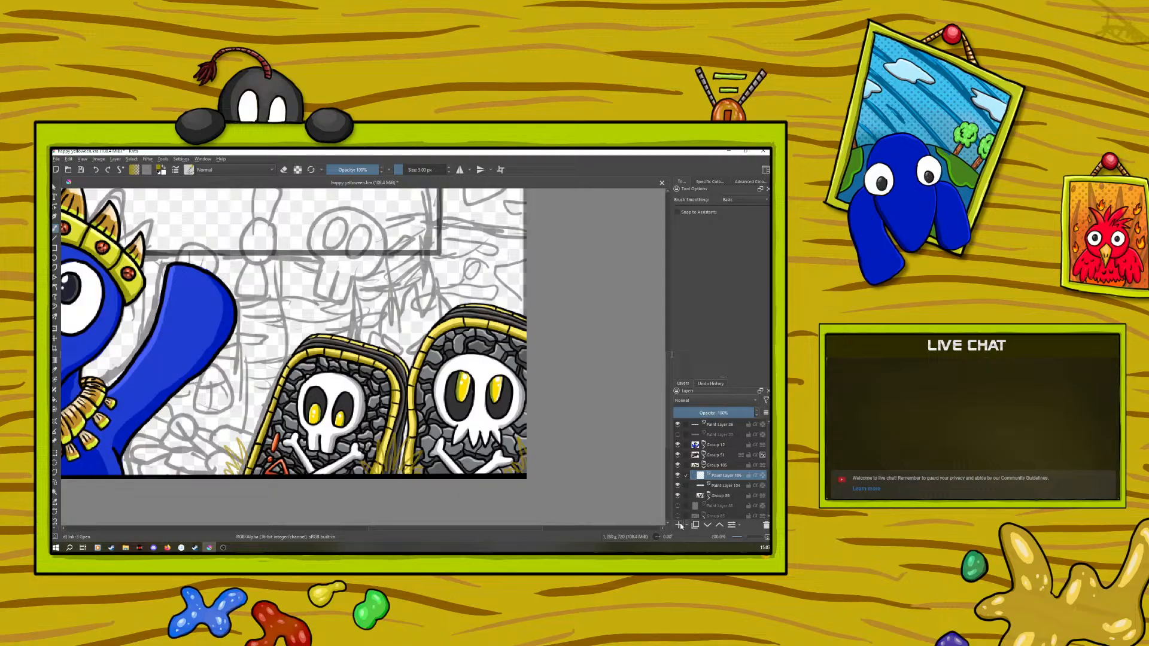
right_click(260, 425)
left_click(251, 427)
left_click(194, 289)
mouse_move(246, 459)
left_mouse_down()
mouse_move(235, 435)
mouse_move(241, 459)
mouse_move(218, 438)
mouse_move(233, 464)
mouse_move(222, 457)
left_mouse_up()
mouse_move(221, 457)
left_mouse_down()
mouse_move(231, 468)
mouse_move(219, 466)
left_mouse_up()
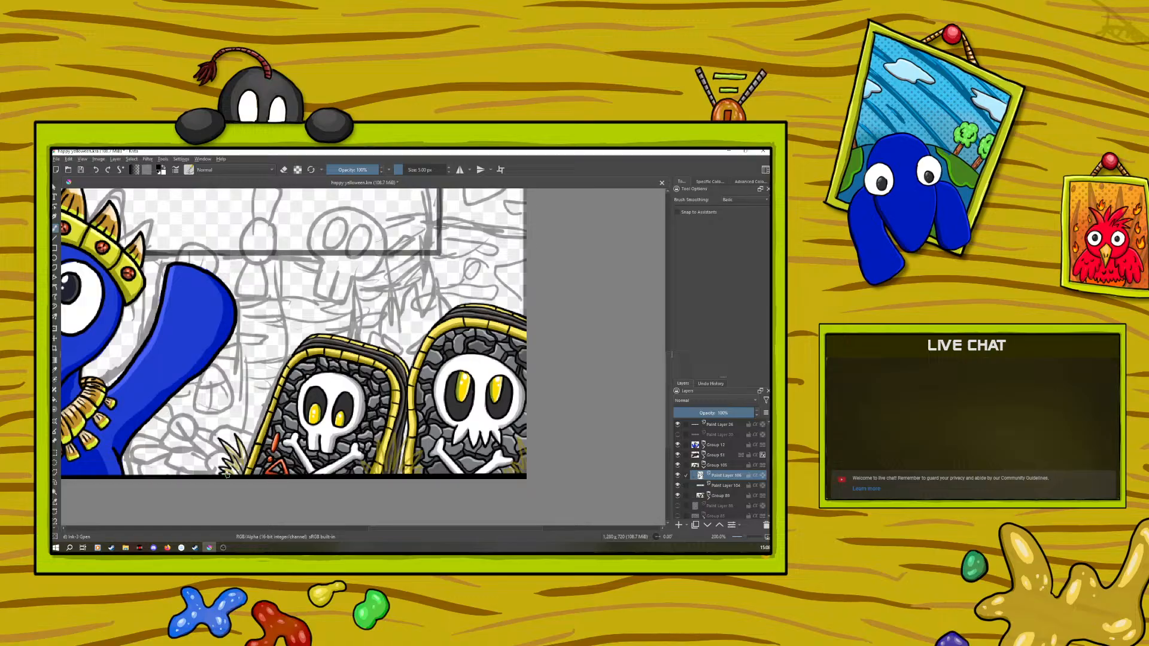
left_click_drag(244, 463, 238, 447)
Step: Rotate the canvas and outline the grass tuft in the corner by the larger gravestone in black, undoing unwanted strokes
right_click(318, 369)
left_click_drag(319, 303, 397, 243)
scroll(371, 389, "down", 5)
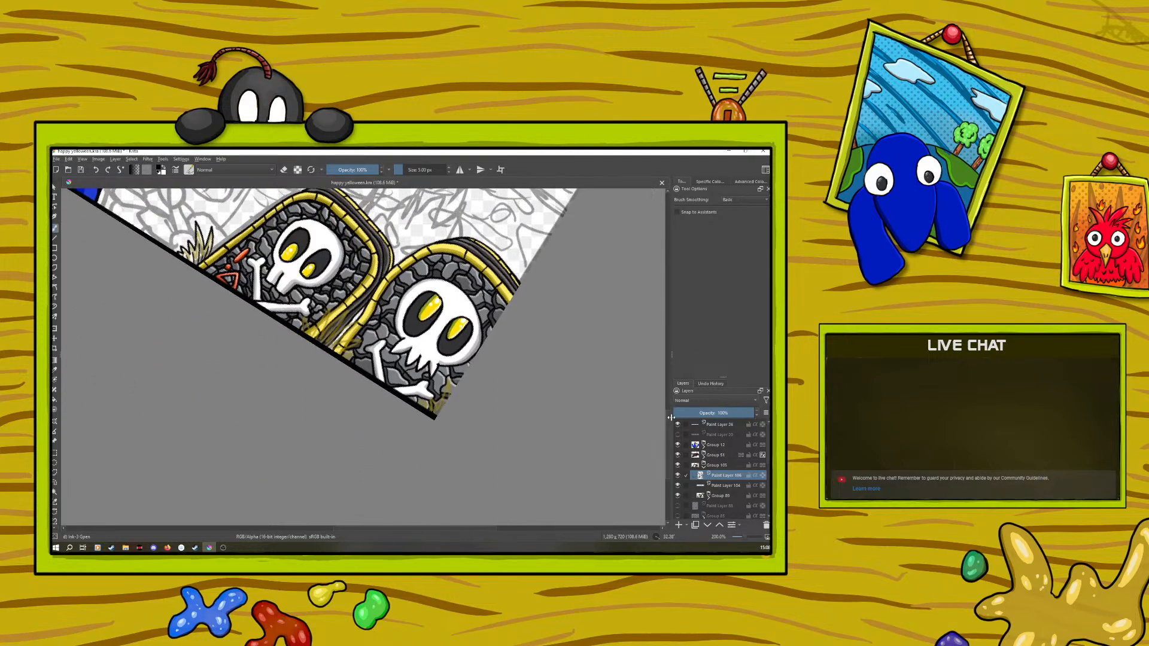
left_click_drag(354, 529, 402, 528)
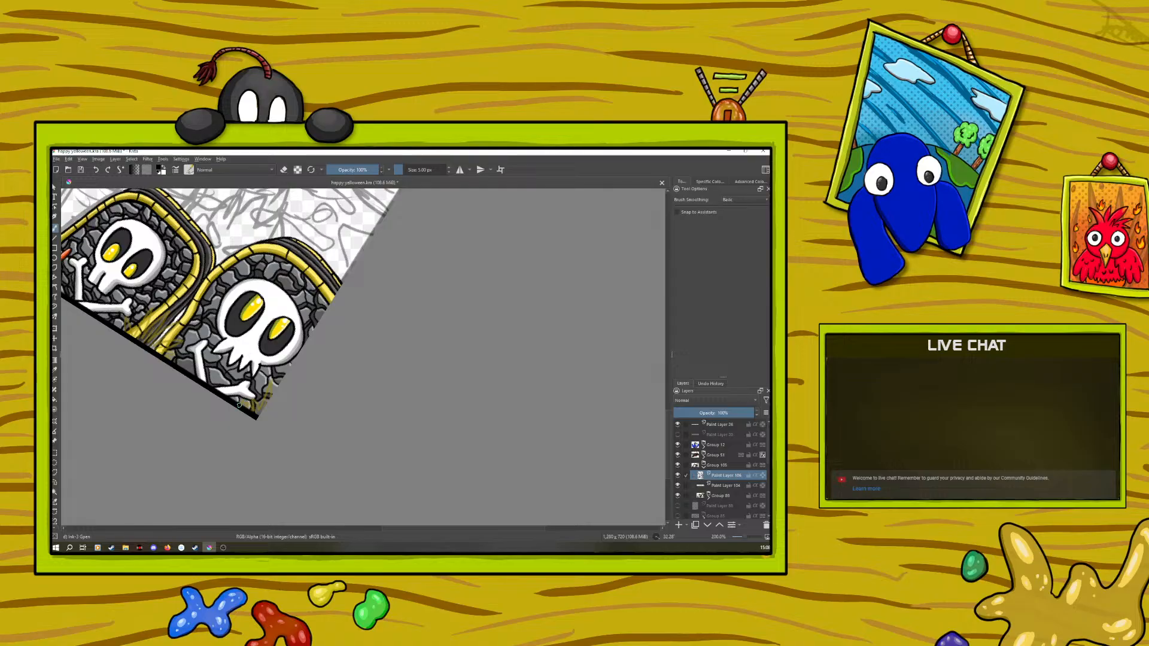
mouse_move(250, 404)
left_mouse_down()
mouse_move(256, 386)
mouse_move(262, 397)
mouse_move(269, 383)
mouse_move(271, 397)
left_mouse_up()
left_click(96, 169)
left_click_drag(272, 381, 260, 406)
right_click(264, 348)
left_click(238, 252)
left_click(96, 171)
mouse_move(269, 381)
left_mouse_down()
mouse_move(272, 398)
mouse_move(254, 412)
left_mouse_up()
left_click_drag(254, 414, 256, 403)
left_click(95, 170)
Step: Outline the grass tuft between the two gravestones in black, redoing blades as needed
left_click_drag(390, 528, 336, 529)
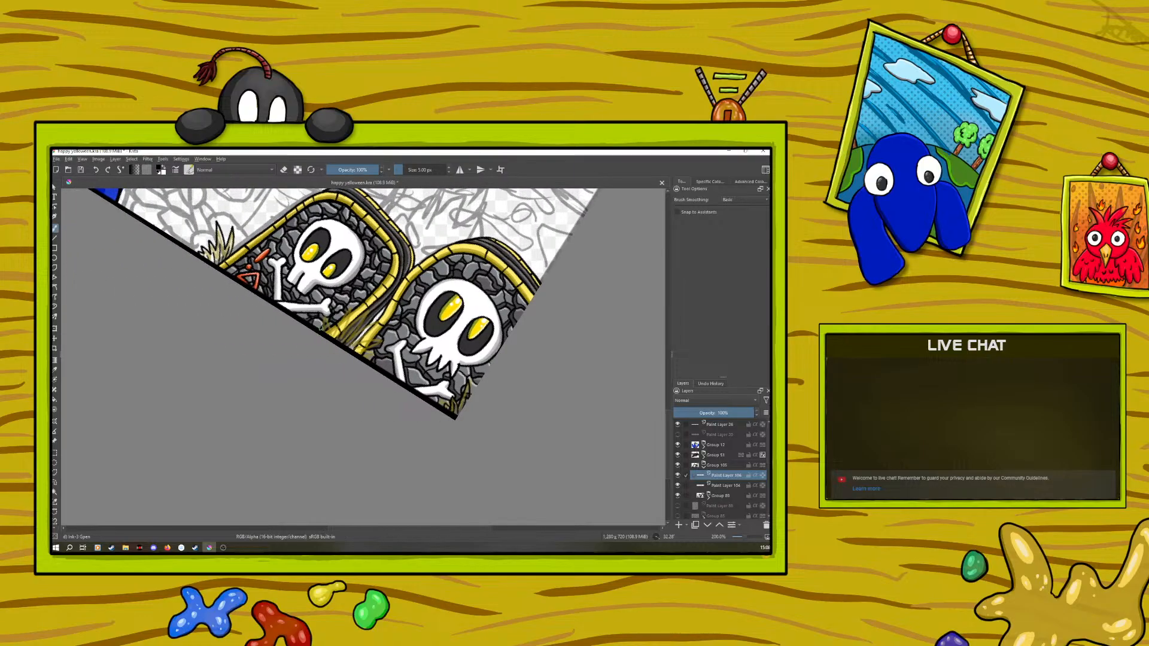
mouse_move(323, 319)
left_mouse_down()
mouse_move(340, 338)
mouse_move(368, 313)
left_mouse_up()
mouse_move(367, 313)
left_mouse_down()
mouse_move(351, 340)
mouse_move(379, 323)
mouse_move(362, 341)
left_mouse_up()
left_click(95, 171)
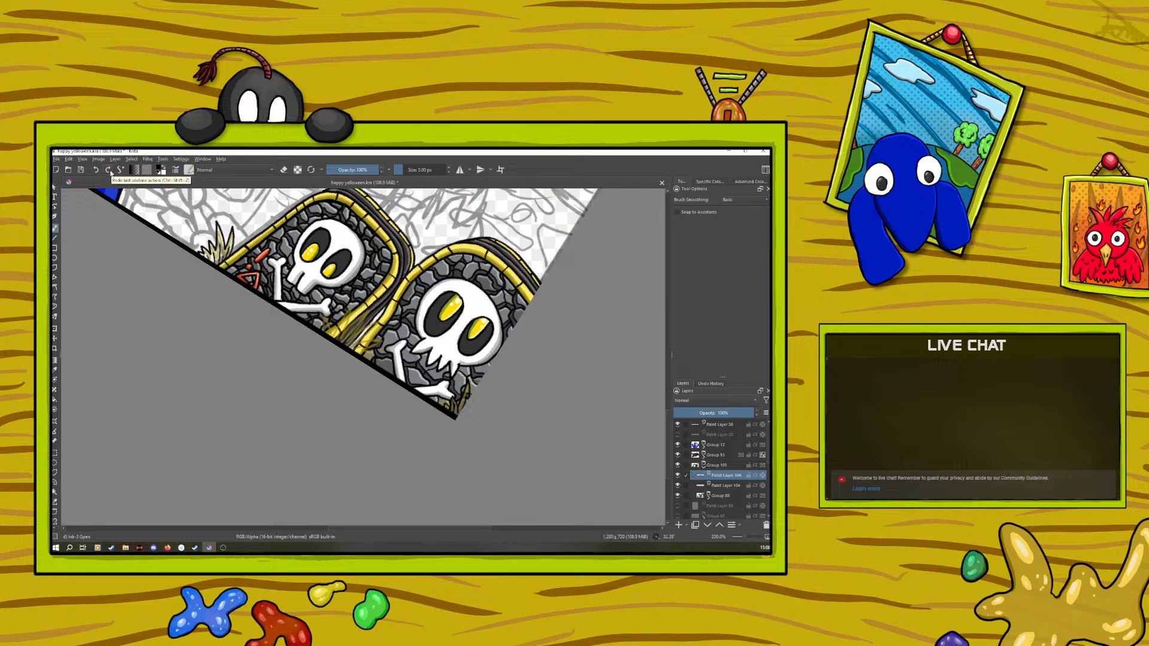
left_click_drag(331, 320, 339, 333)
mouse_move(340, 330)
left_mouse_down()
mouse_move(351, 305)
mouse_move(342, 338)
mouse_move(367, 311)
left_mouse_up()
mouse_move(367, 311)
left_mouse_down()
mouse_move(352, 343)
mouse_move(377, 322)
mouse_move(363, 358)
left_mouse_up()
key("ctrl+z")
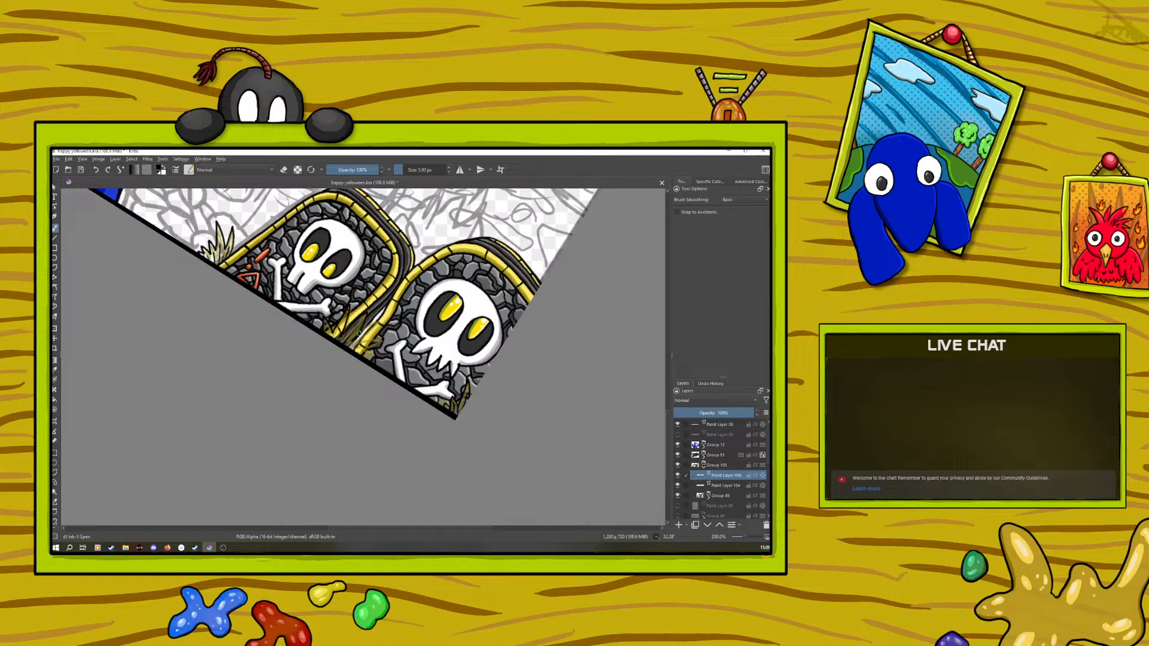
mouse_move(358, 335)
left_mouse_down()
mouse_move(379, 323)
mouse_move(361, 345)
left_mouse_up()
left_click_drag(341, 345, 350, 335)
left_click(96, 170)
Step: Add a paint layer between the grass sketch and its outlines and fill the grass tufts with dark yellow
left_click(724, 485)
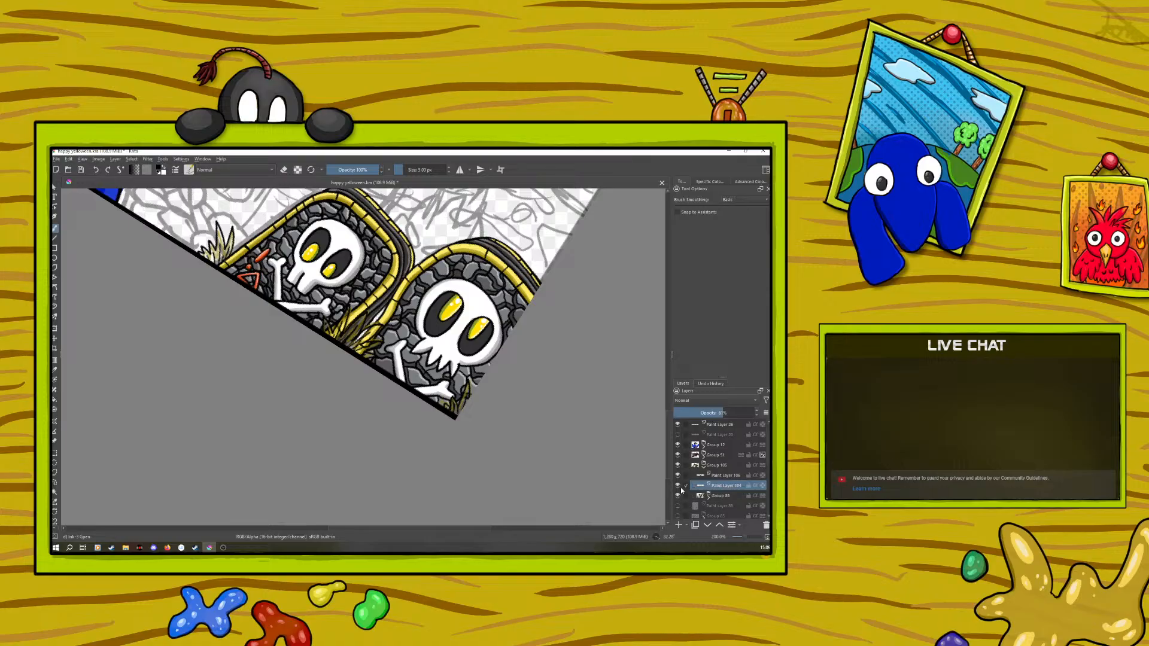
left_click(678, 525)
right_click(257, 381)
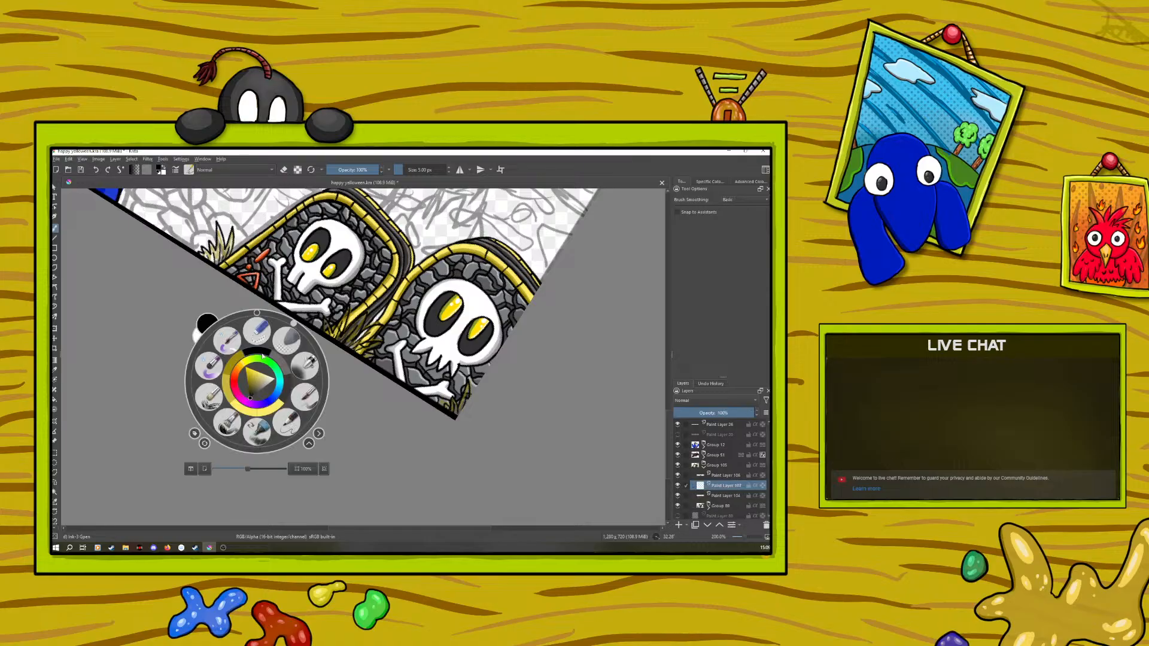
left_click(234, 363)
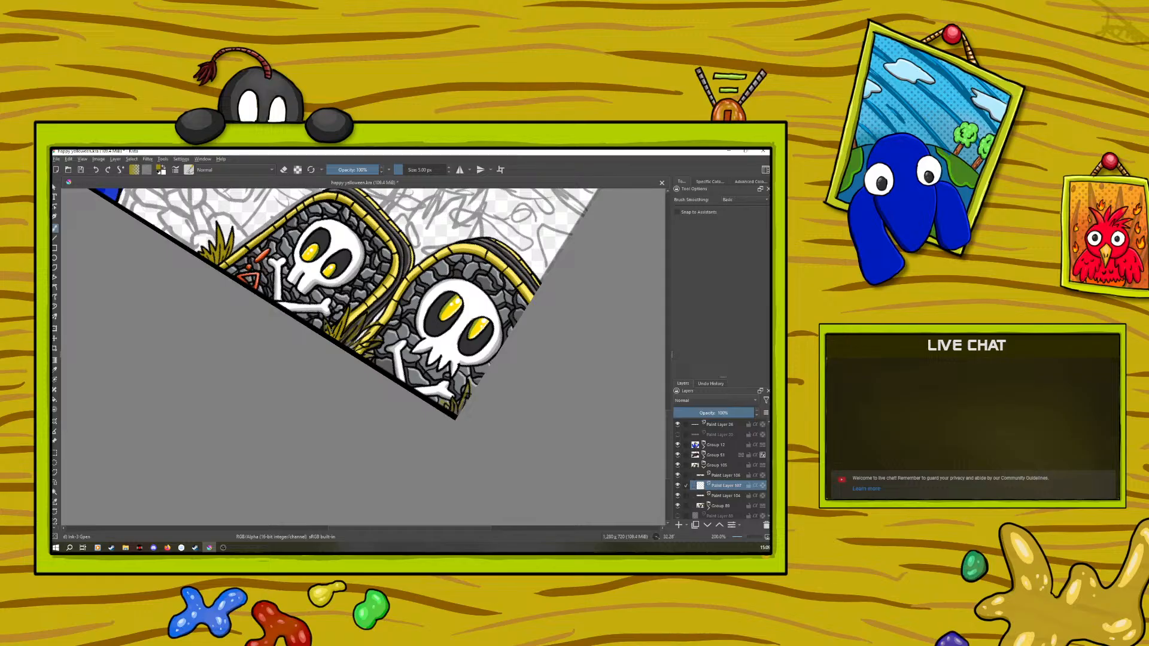
mouse_move(344, 341)
left_mouse_down()
mouse_move(364, 317)
mouse_move(361, 326)
left_mouse_up()
left_click_drag(353, 346, 373, 327)
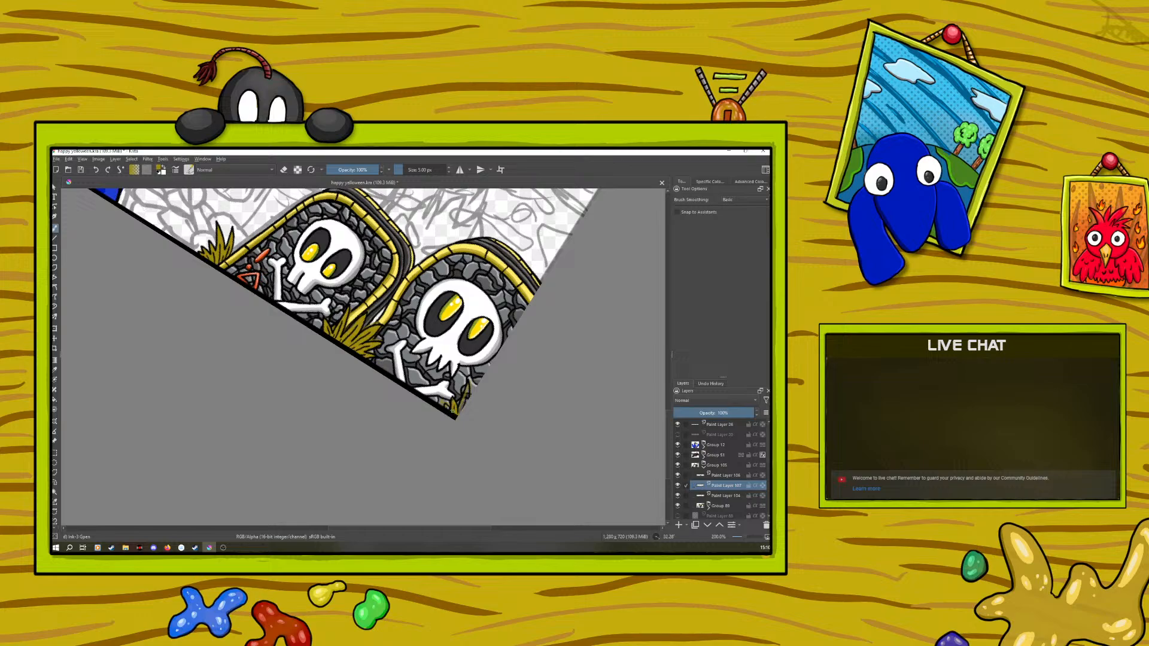
left_click_drag(453, 413, 464, 398)
Step: Hide the yellow grass sketch layer and switch the brush to black on the grass outline layer
left_click(678, 496)
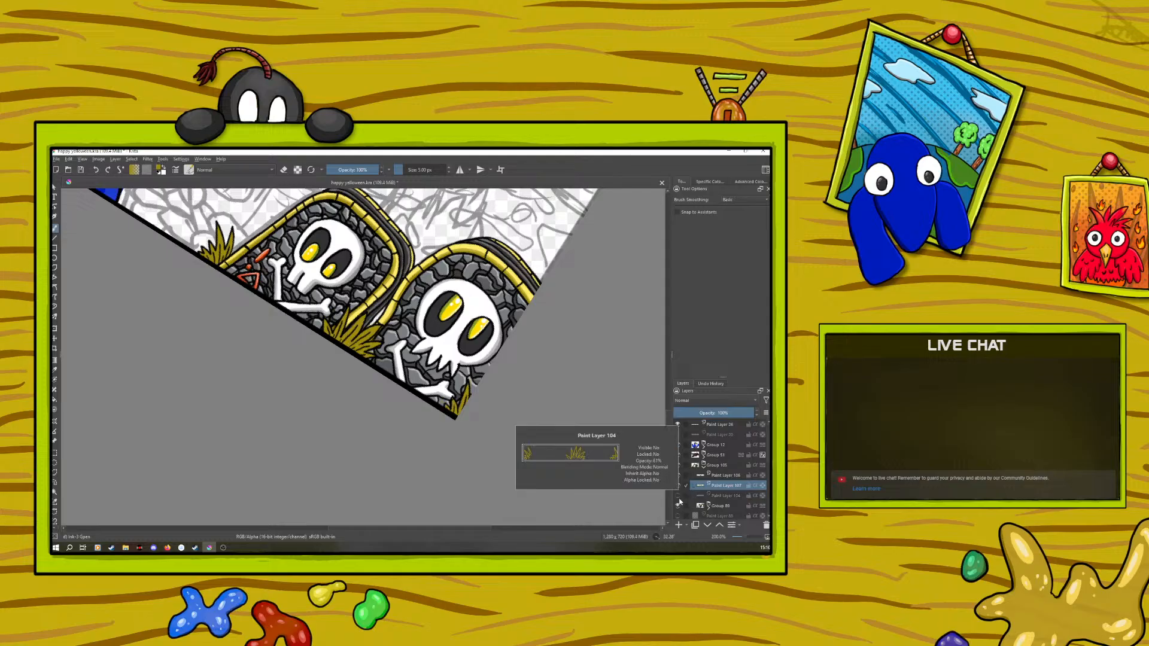
left_click(677, 475)
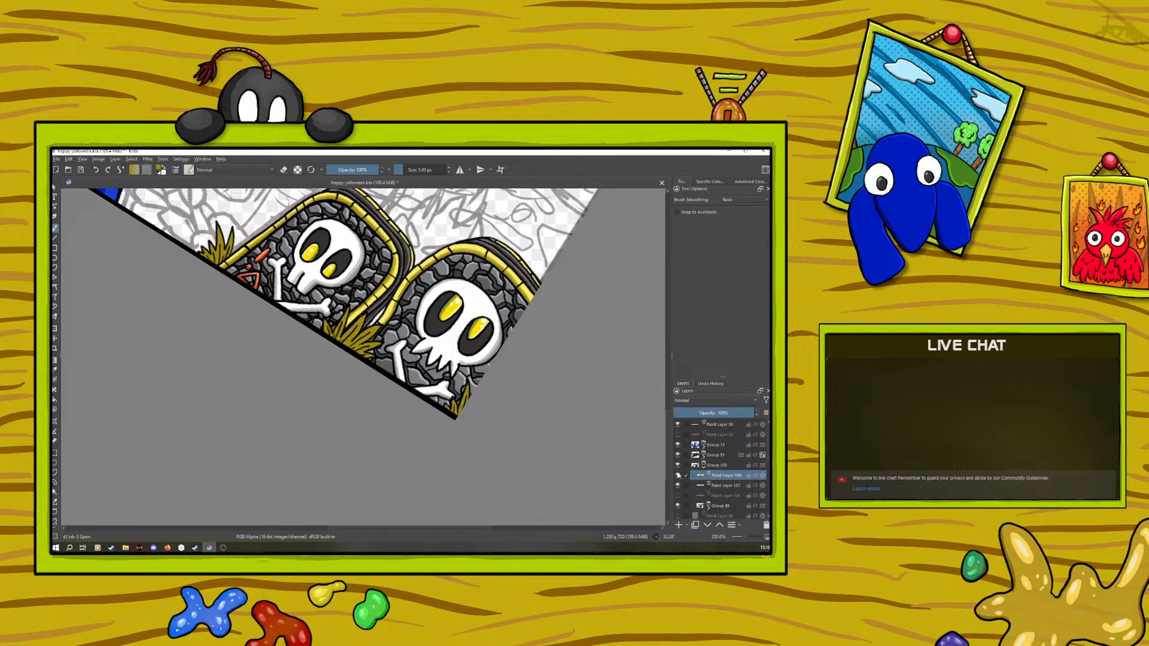
left_click(677, 476)
left_click(284, 170)
key("e")
right_click(335, 343)
left_click(337, 315)
left_click(334, 207)
left_click(678, 476)
left_click(677, 476)
Step: Sample the dark yellow grass on its fill layer and shift the brush colour to green
left_click(718, 484)
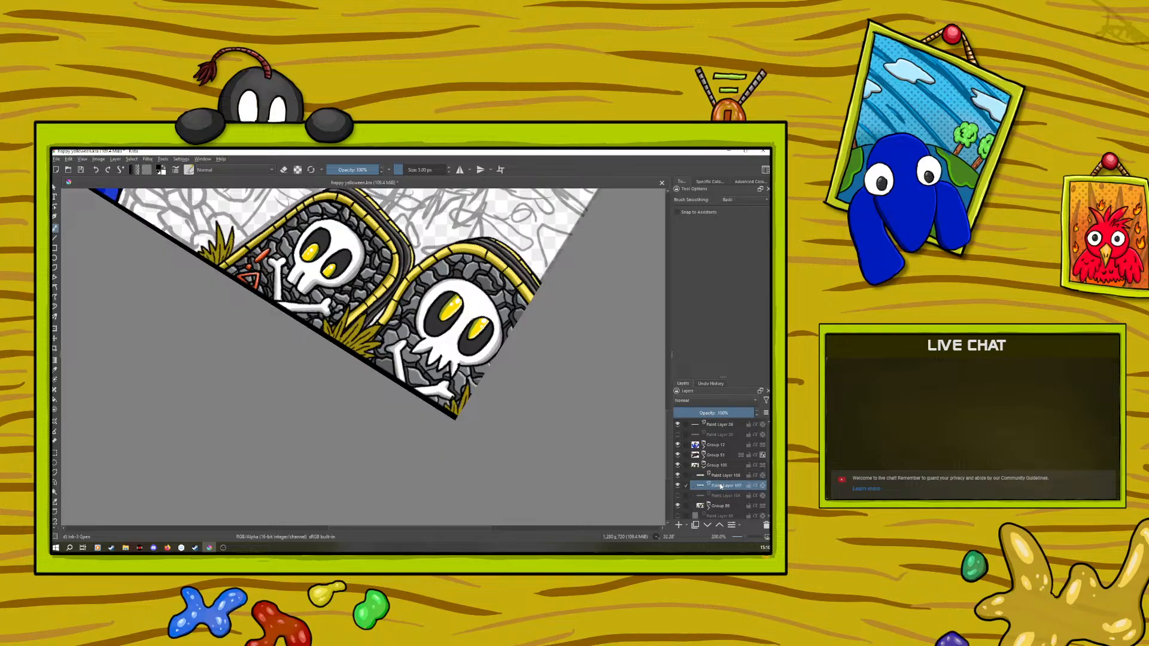
left_click(56, 369)
left_click(374, 328)
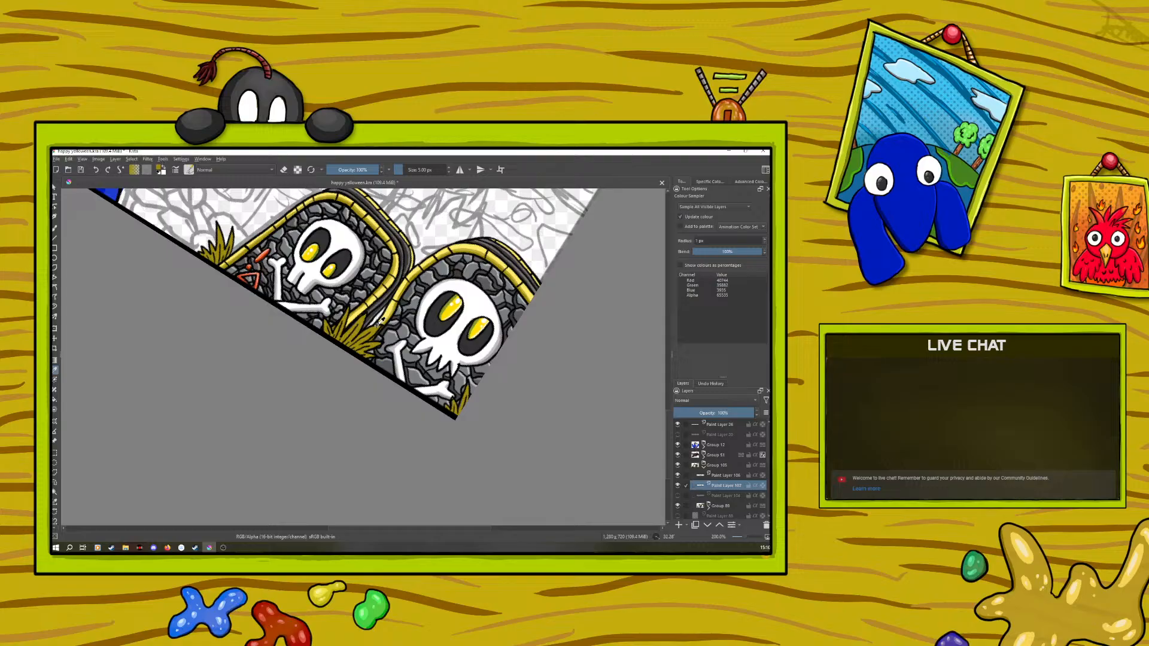
left_click(55, 229)
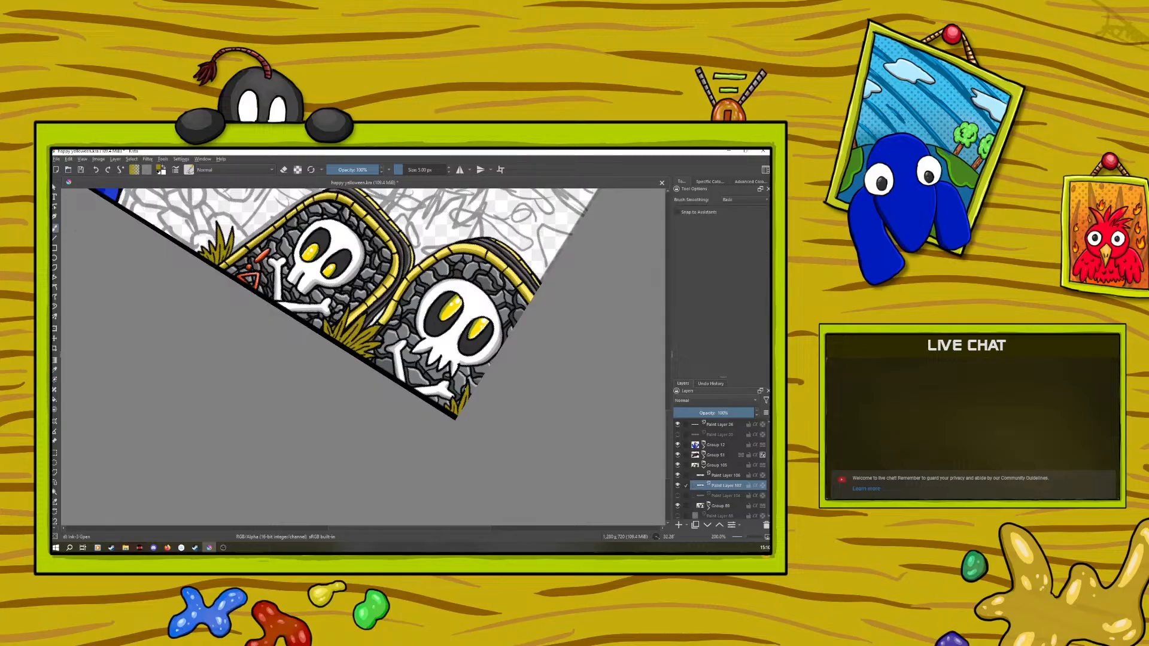
right_click(199, 282)
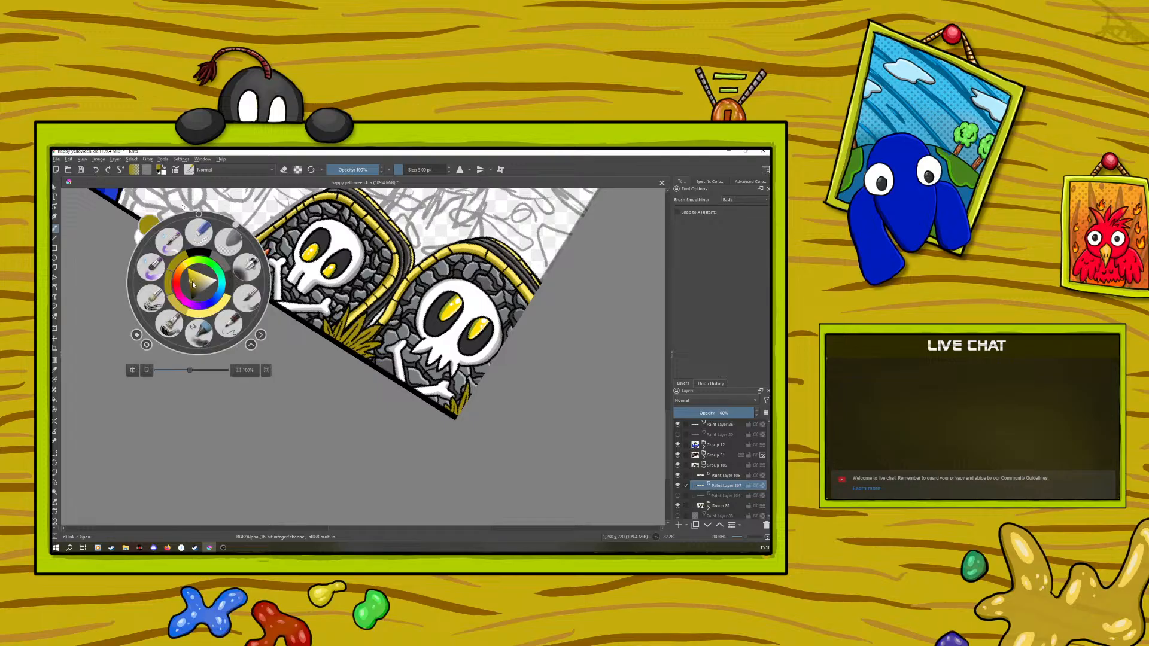
left_click_drag(183, 267, 201, 261)
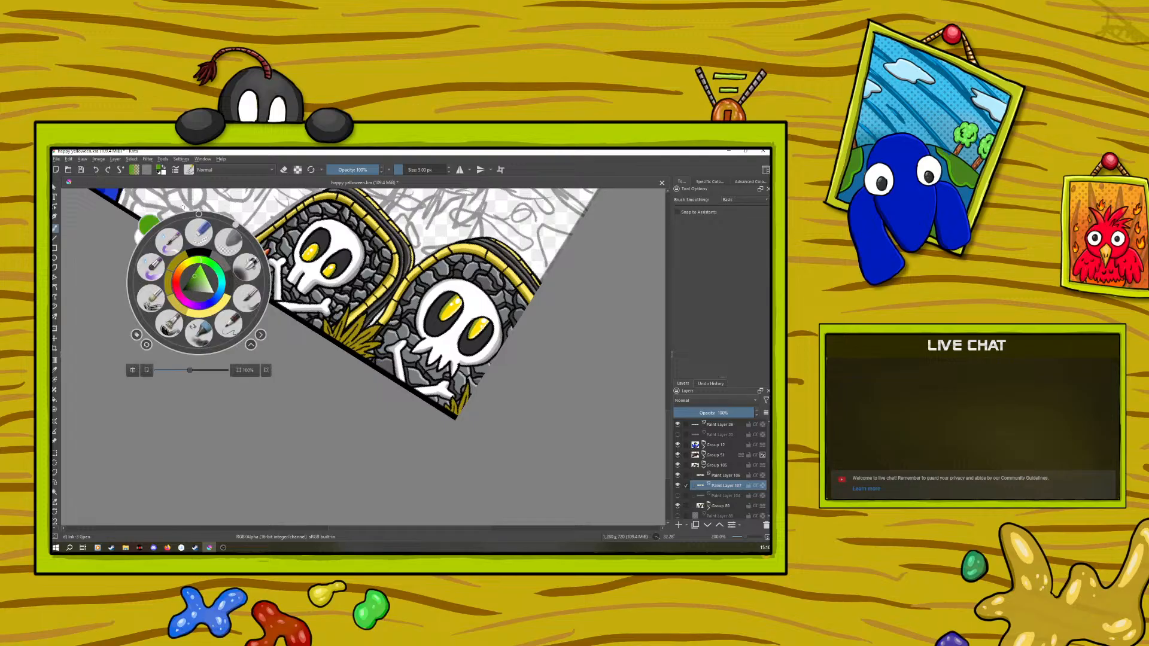
right_click(201, 261)
Step: Turn on preserve alpha and recolour all three grass tufts green with a large brush
left_click(297, 169)
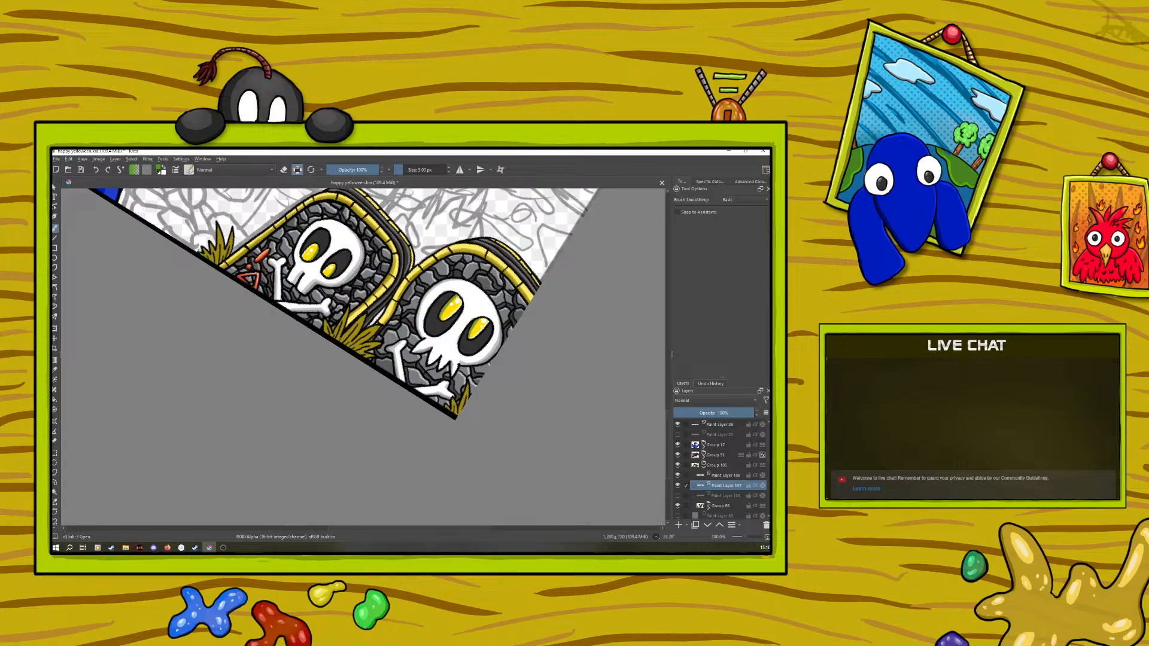
left_click_drag(237, 240, 290, 240, "shift")
left_click_drag(337, 327, 366, 350)
left_click_drag(464, 395, 460, 422)
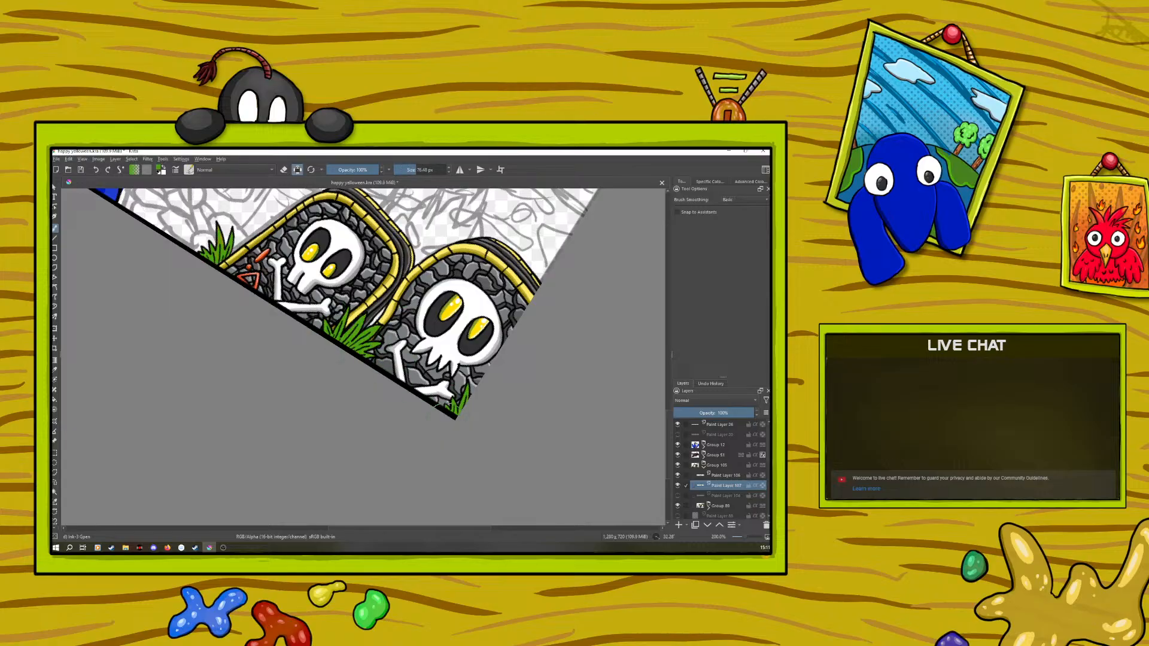
Step: Pick a lighter green with a smaller brush and paint highlights on the grass blades
left_click_drag(410, 168, 404, 169)
right_click(320, 345)
left_click(323, 335)
right_click(323, 335)
left_click_drag(407, 169, 401, 169)
left_click_drag(232, 252, 228, 230)
mouse_move(336, 339)
left_mouse_down()
mouse_move(347, 306)
mouse_move(326, 317)
mouse_move(362, 317)
left_mouse_up()
left_click(98, 170)
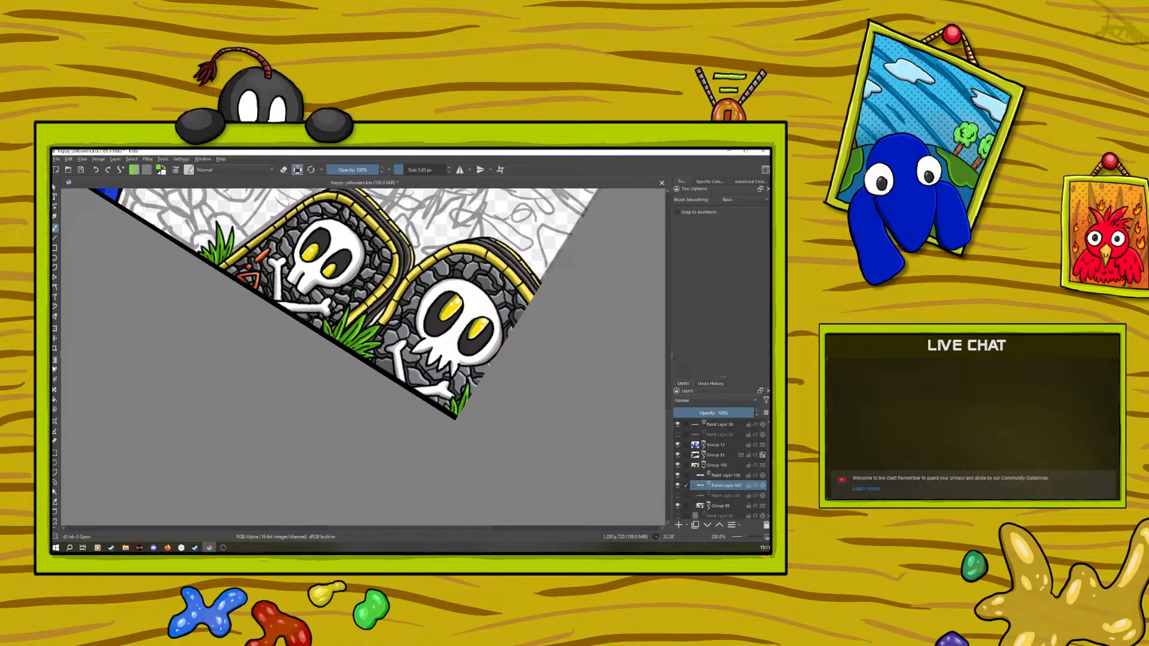
Step: Sample greens from the grass, pick a darker green and retouch the tuft in the canvas corner
key("p")
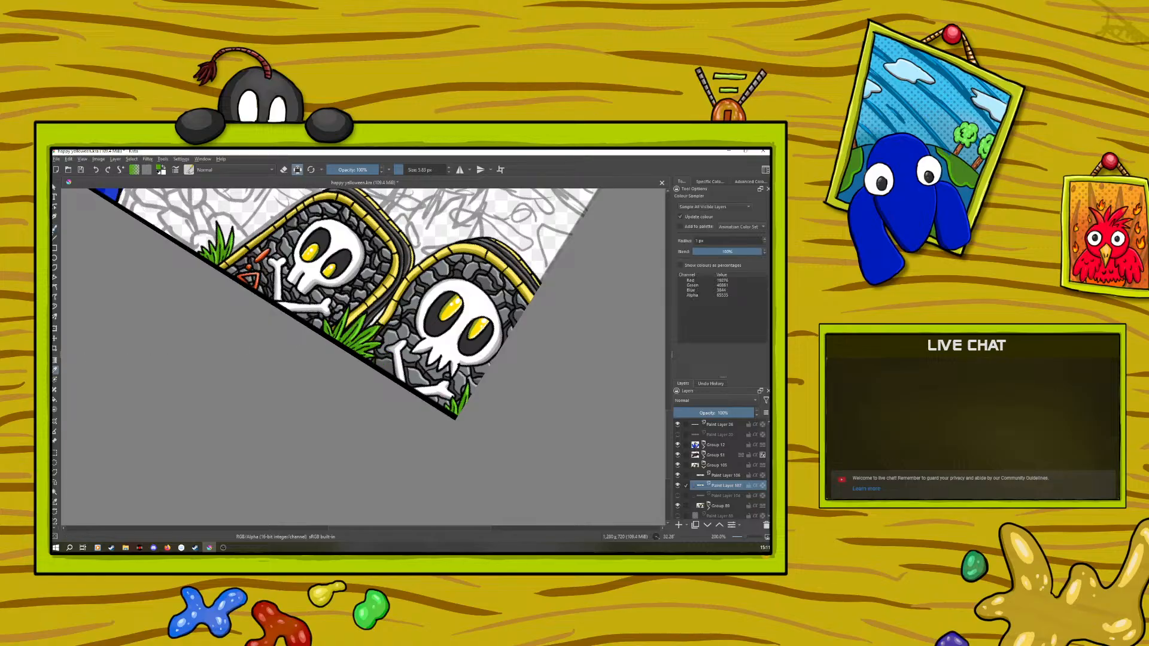
key("b")
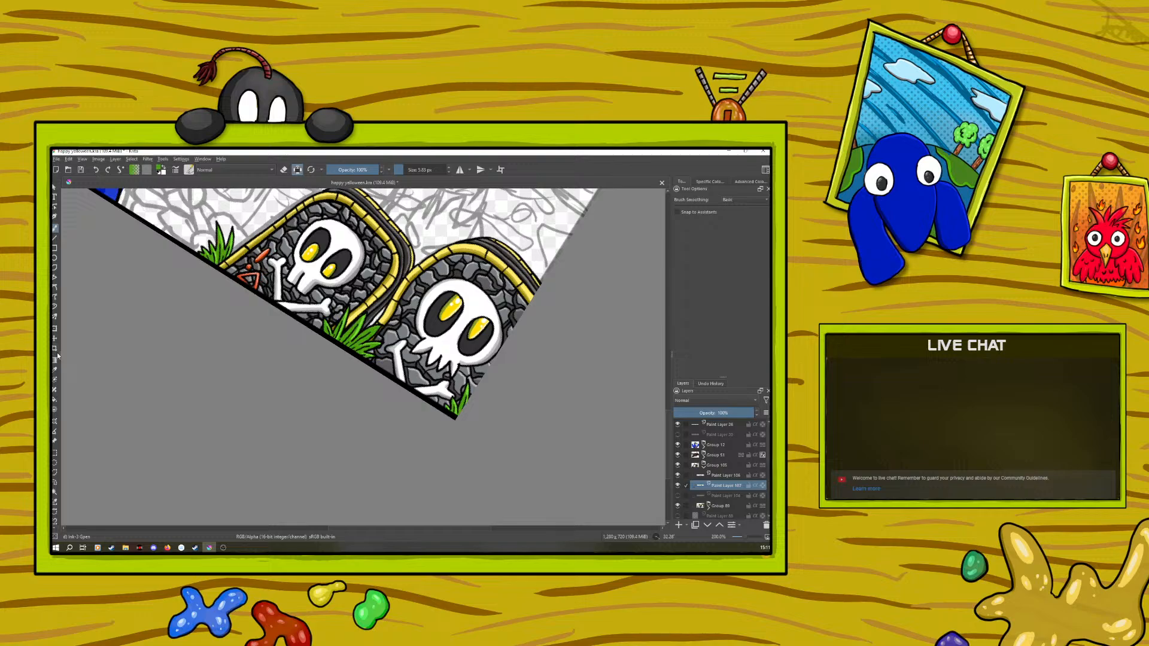
key("p")
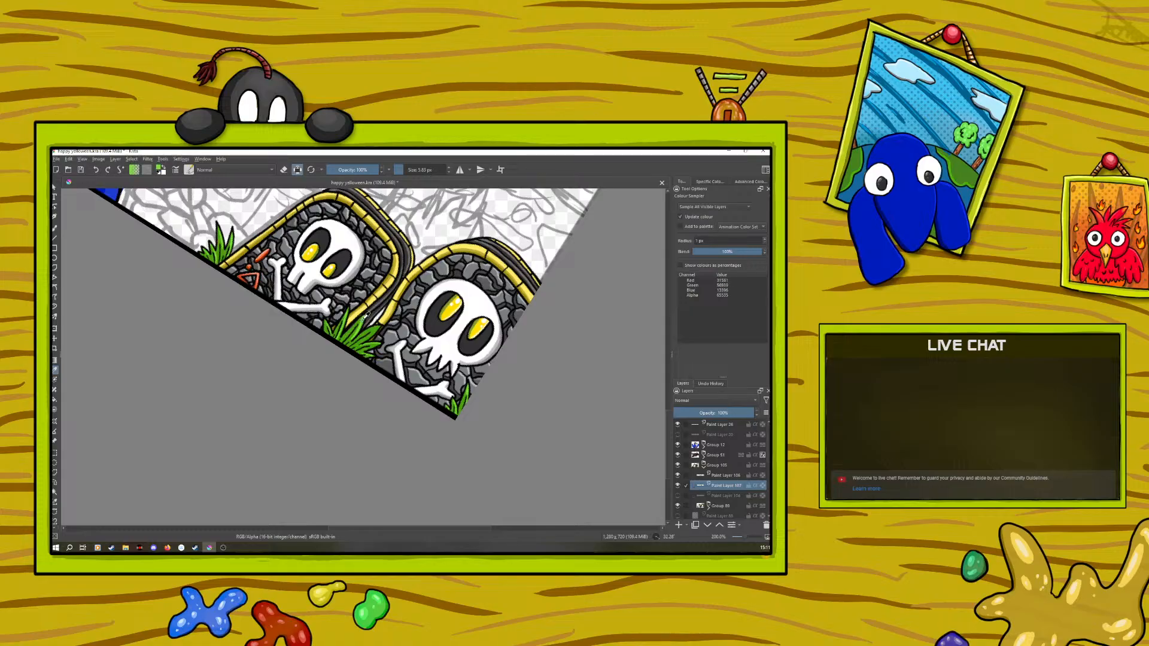
key("b")
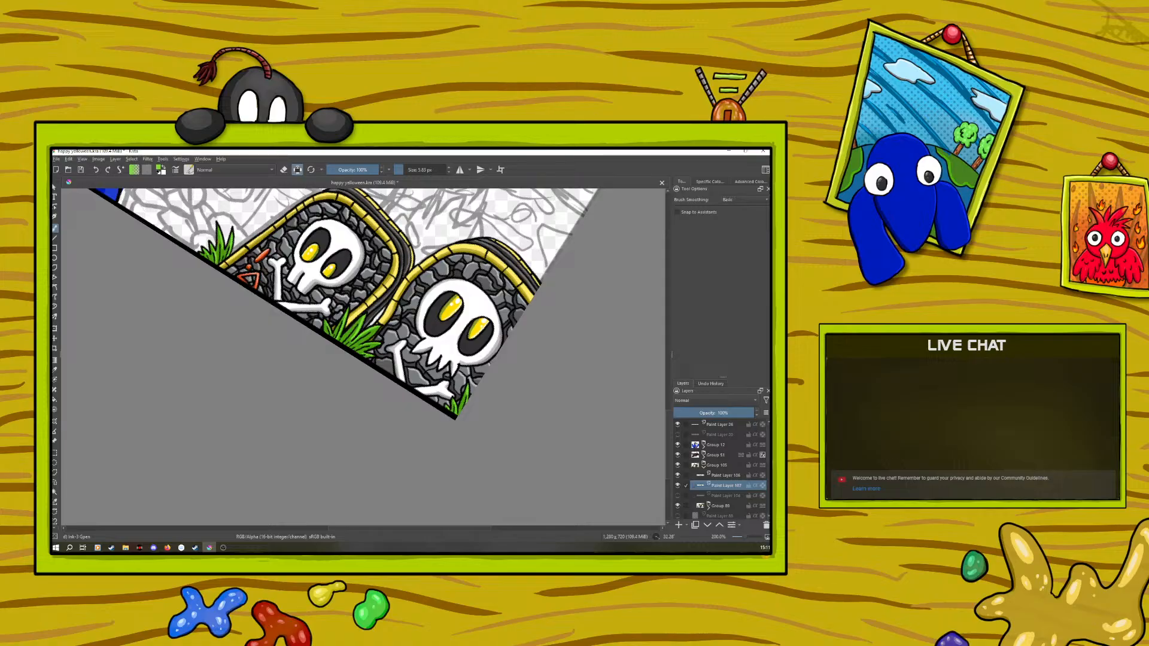
right_click(199, 312)
left_click(194, 313)
left_click(169, 225)
left_click_drag(461, 403, 466, 391)
Step: Collapse Group 105 holding the gravestones and grass, and toggle its visibility to check its contents
scroll(745, 535, "down", 3)
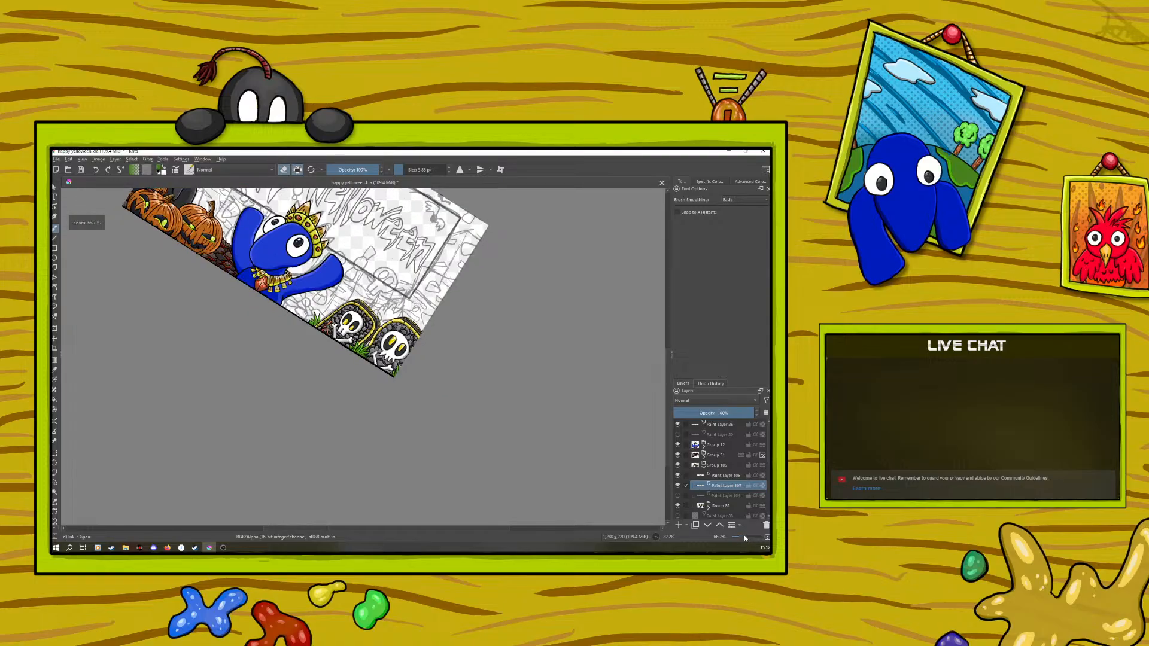
scroll(744, 537, "down", 2)
scroll(746, 536, "up", 4)
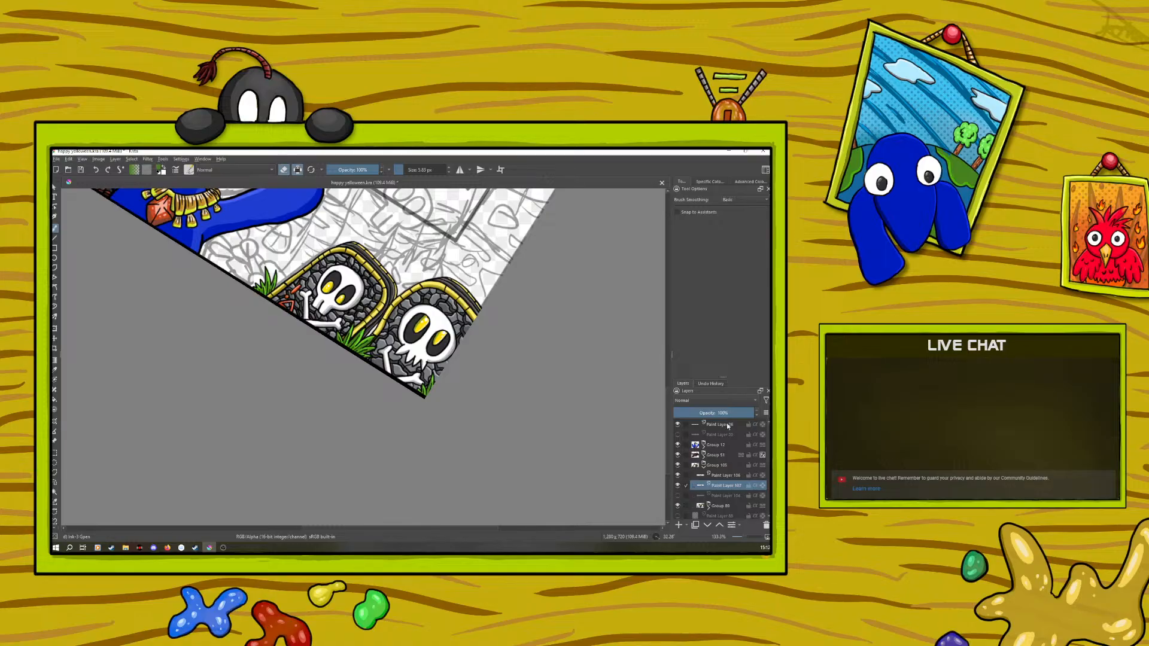
left_click(702, 465)
left_click(677, 468)
left_click(677, 468)
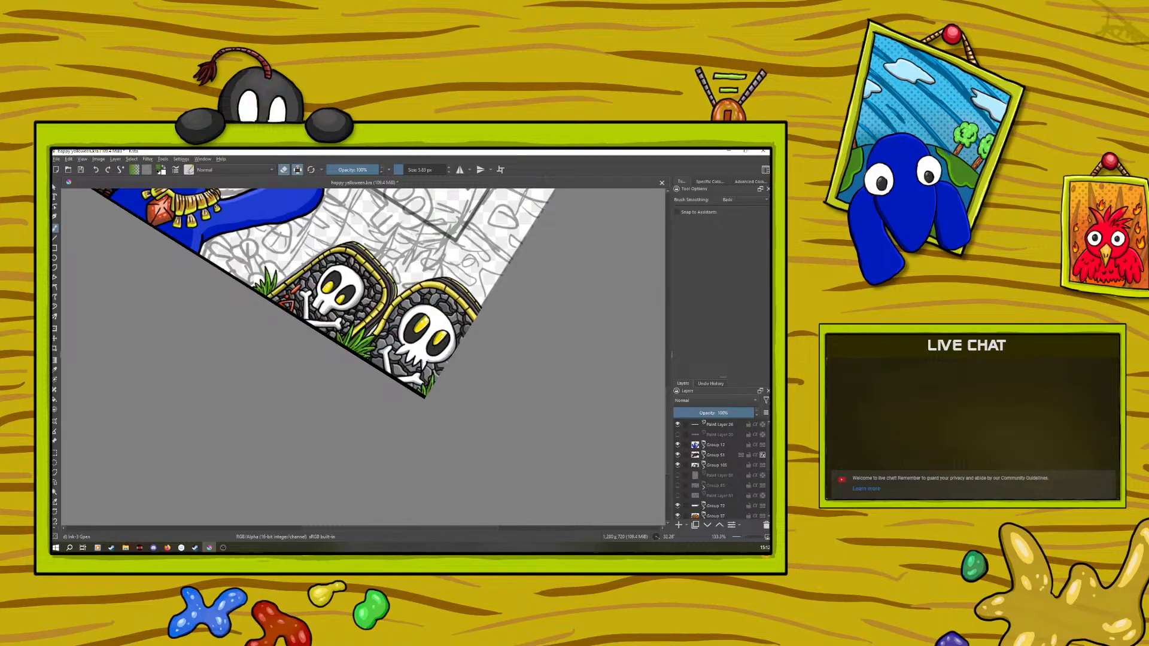
Step: Toggle the visibility of the other layer groups to identify which artwork each one holds
scroll(667, 386, "up", 3)
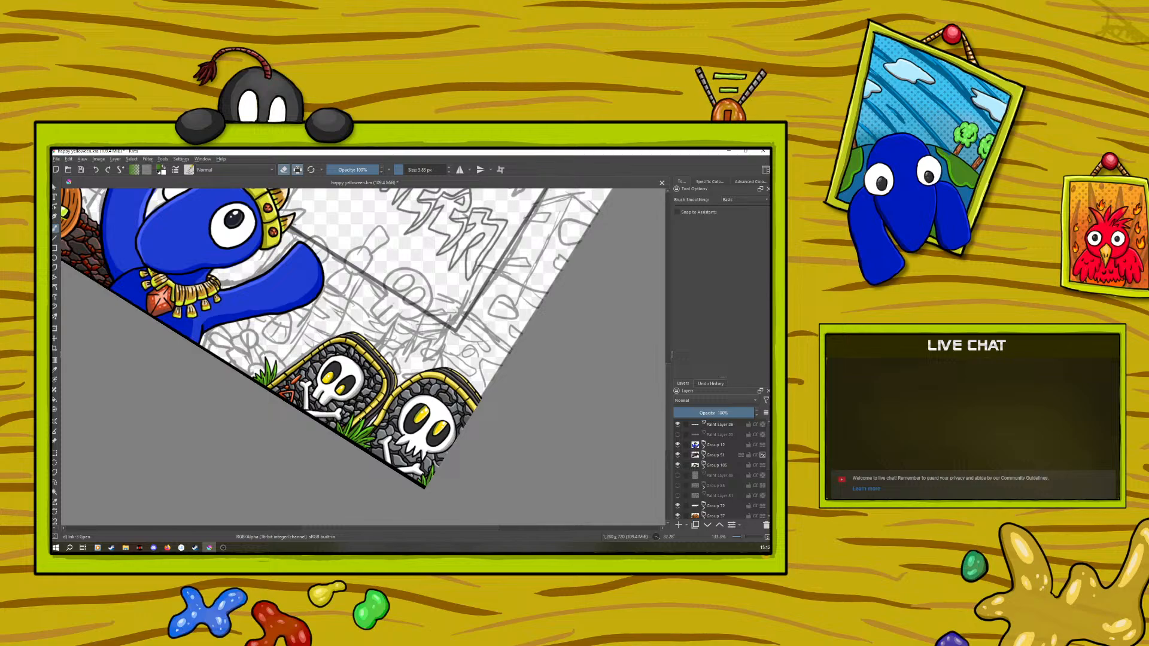
left_click(677, 455)
left_click(678, 456)
left_click(678, 466)
left_click(678, 466)
left_click(678, 516)
left_click(678, 506)
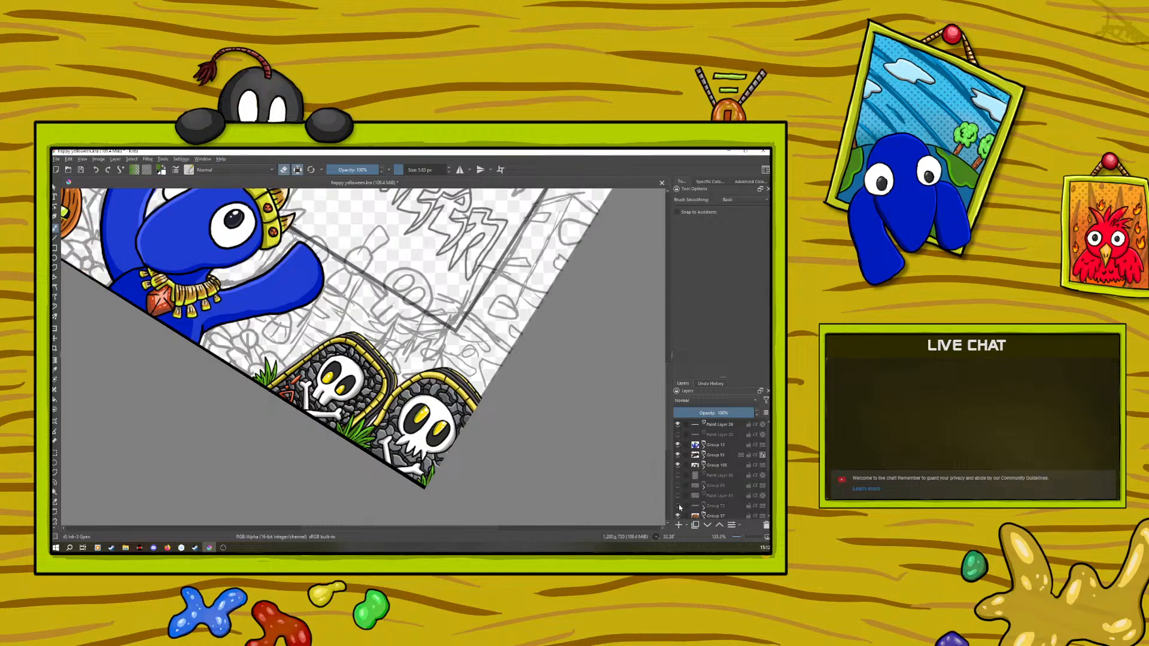
left_click(678, 507)
Step: Add a new paint layer above Group 105 and set the brush colour to black with eraser mode off
left_click(712, 466)
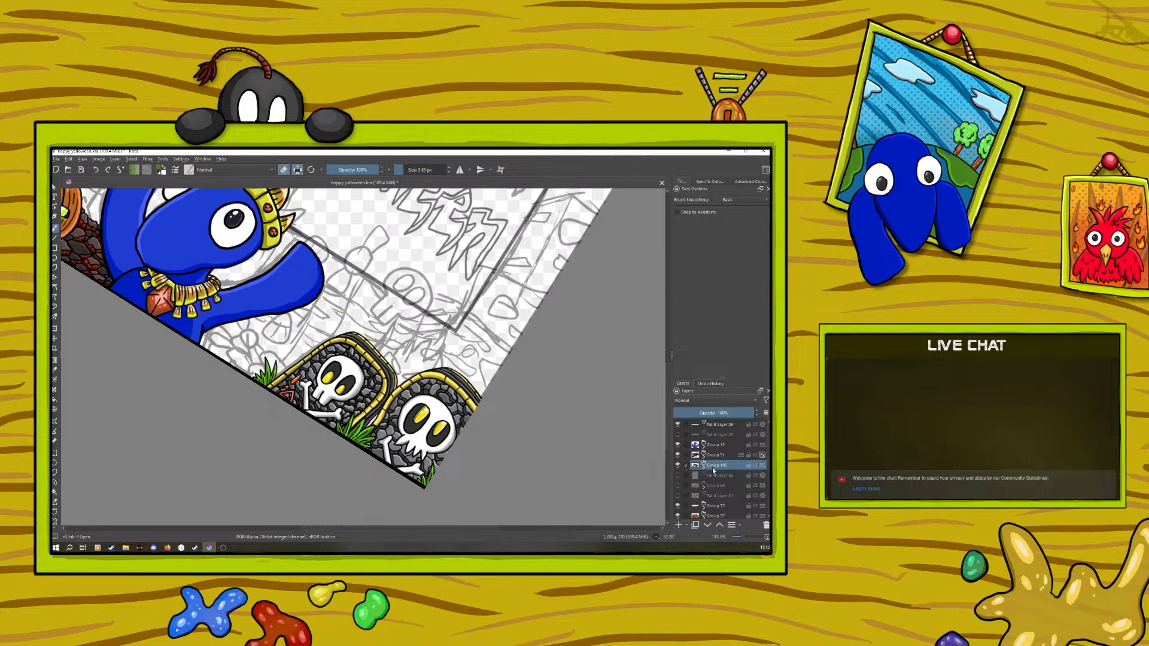
left_click(680, 525)
right_click(381, 375)
left_click(383, 346)
left_click(353, 276)
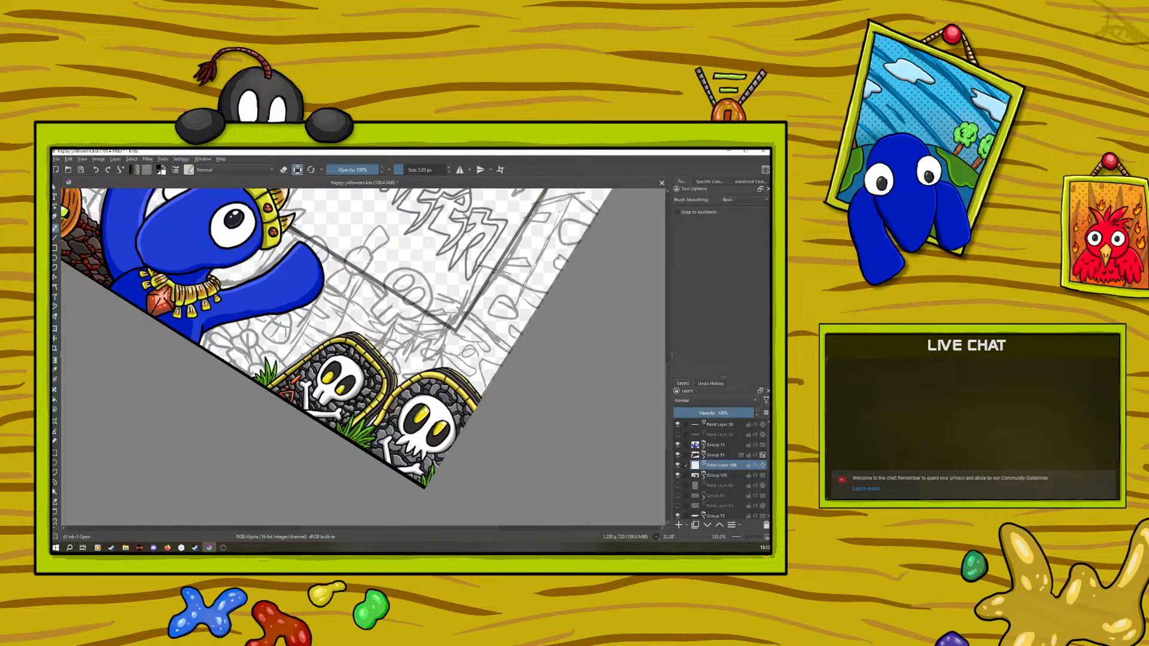
Step: Fade Group 105 to about half opacity and reselect the empty paint layer above it with black as the brush colour
left_click(716, 475)
left_click(712, 413)
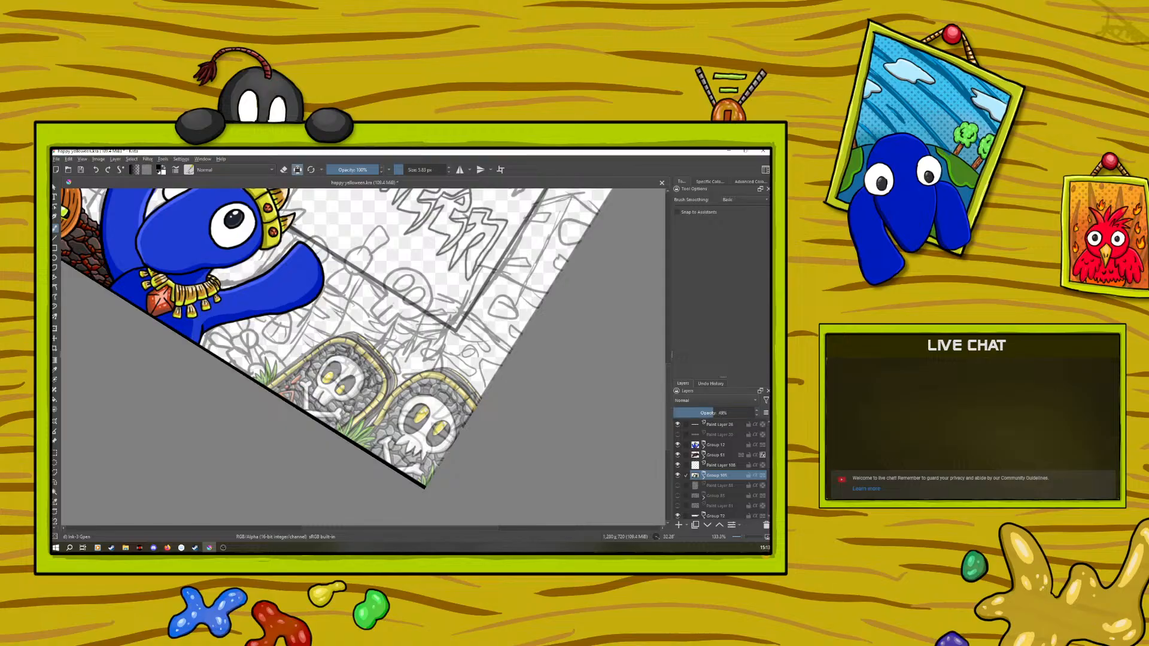
right_click(456, 268)
left_click(720, 465)
right_click(456, 425)
left_click(421, 279)
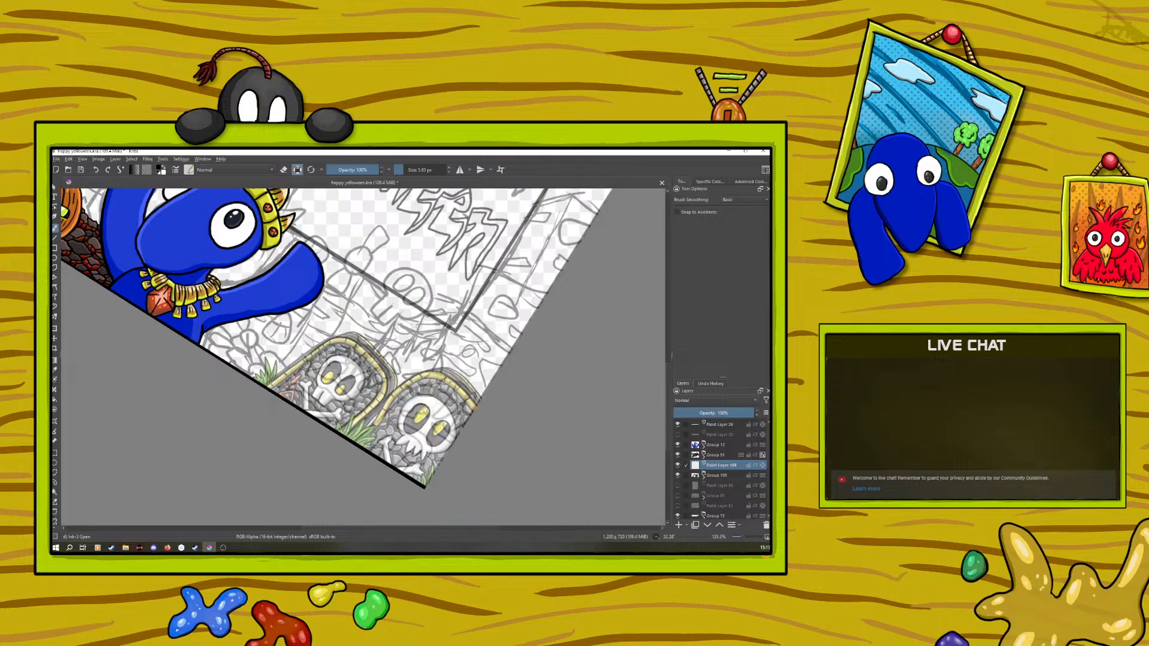
right_click(423, 341)
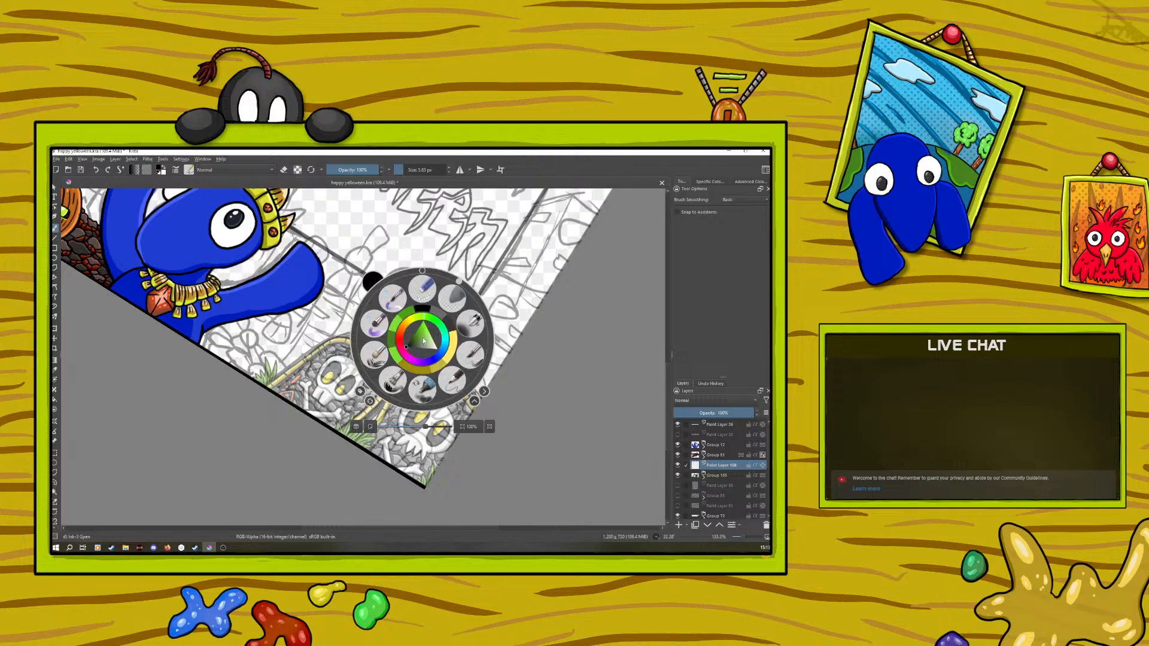
left_click(480, 270)
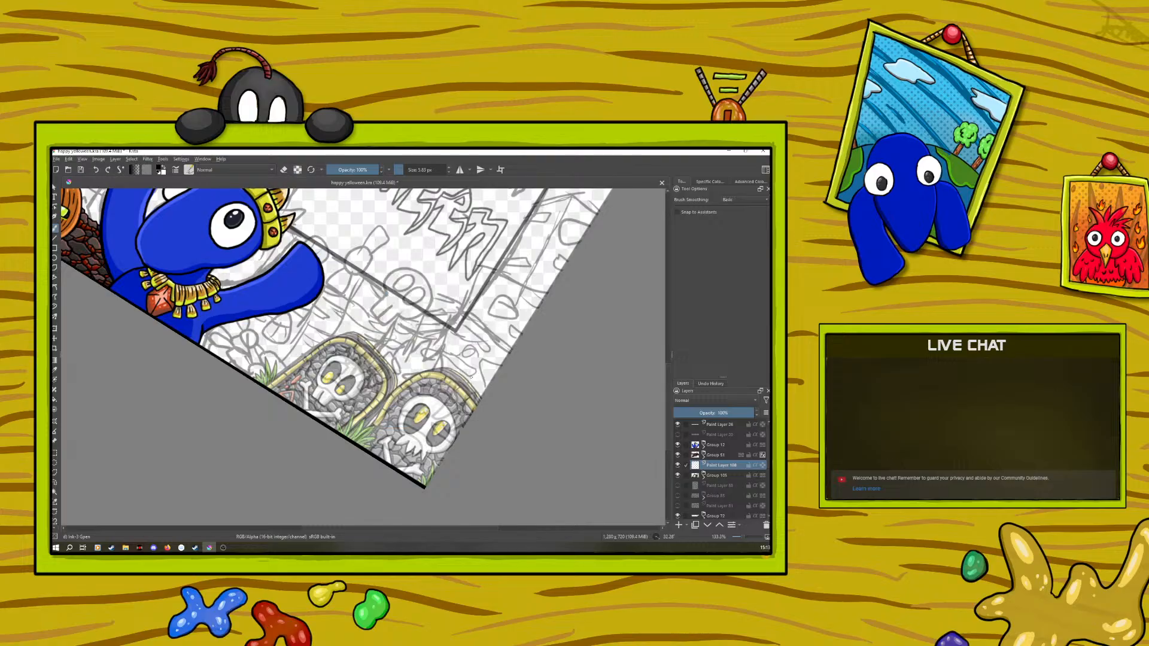
Step: Ink a spiky-haired head between the gravestones and long claws gripping the corner gravestone, undoing stray strokes
mouse_move(472, 381)
left_mouse_down()
mouse_move(462, 404)
mouse_move(434, 417)
mouse_move(441, 408)
left_mouse_up()
left_click(97, 169)
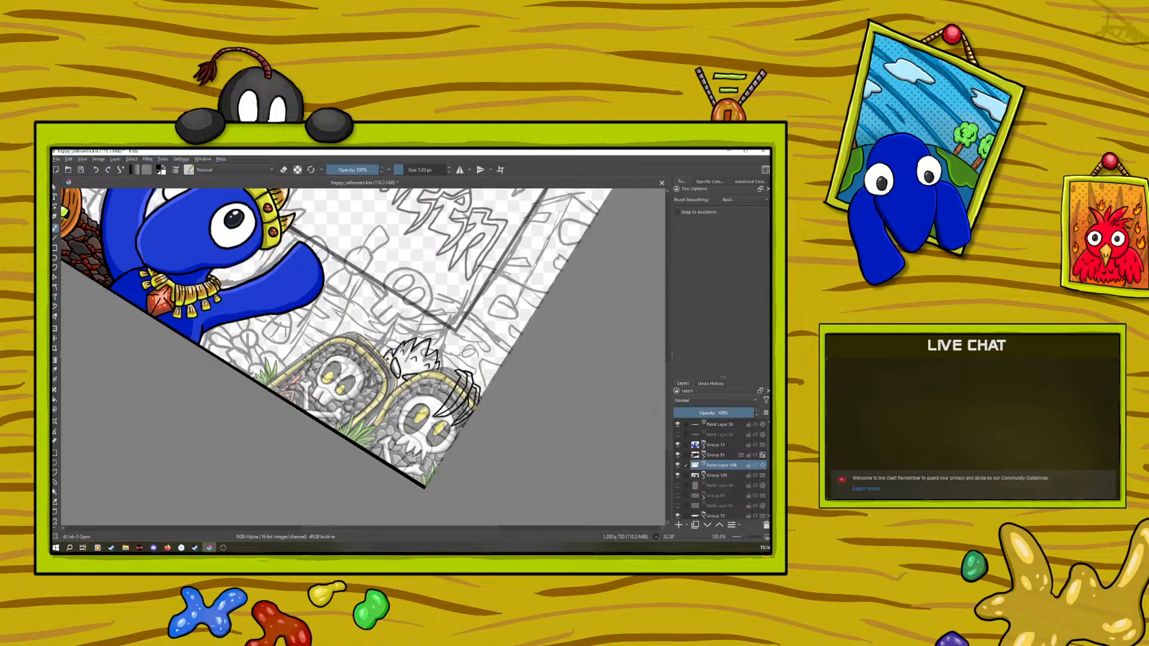
left_click(97, 170)
left_click(97, 170)
Step: Ink the creature's second set of long claws over the other gravestone and switch the brush to eraser mode
left_click(282, 170)
left_click(283, 171)
left_click_drag(355, 347, 346, 361)
left_click_drag(363, 360, 355, 383)
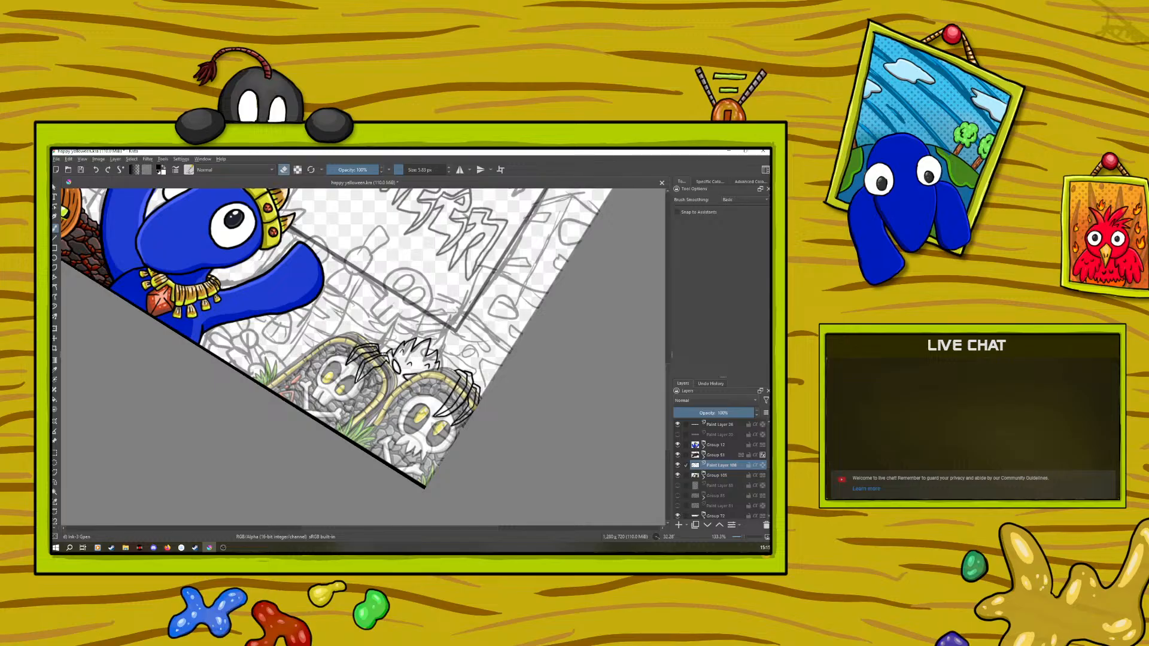
left_click(284, 171)
key("e")
Step: Quick-group the creature's line art layer and add a new paint layer above it inside that group
right_click(701, 473)
mouse_move(688, 389)
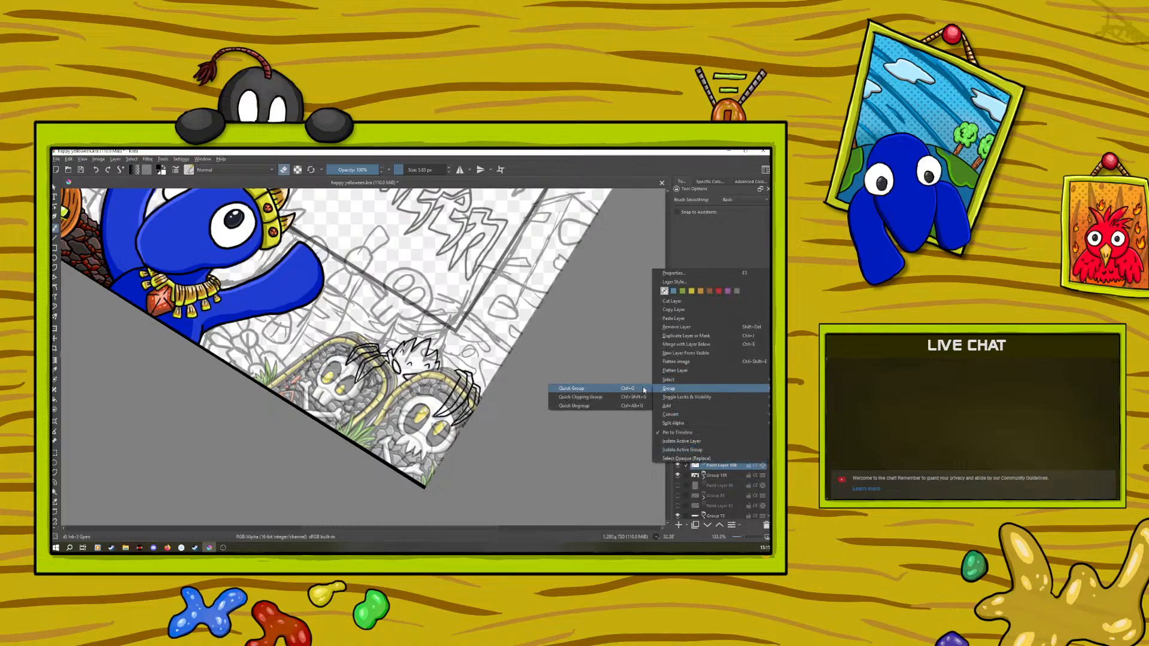
left_click(592, 389)
left_click(680, 524)
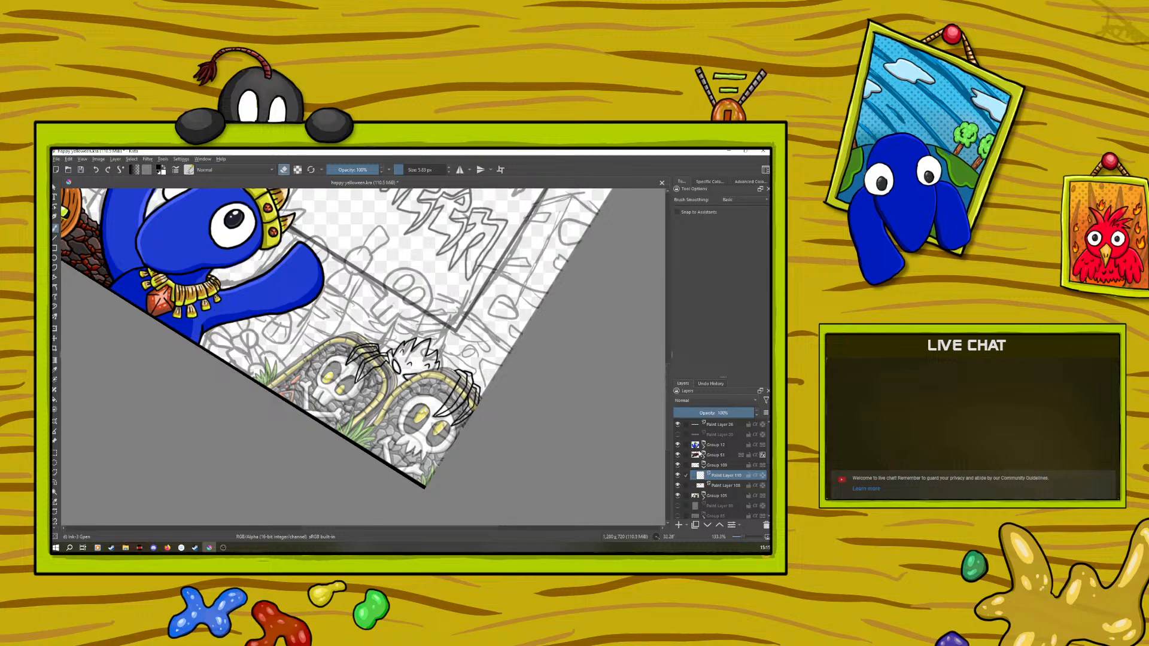
Step: Restore Group 105 to full opacity, sample green from the grass between the gravestones and return to the brush with eraser mode off
left_click(712, 497)
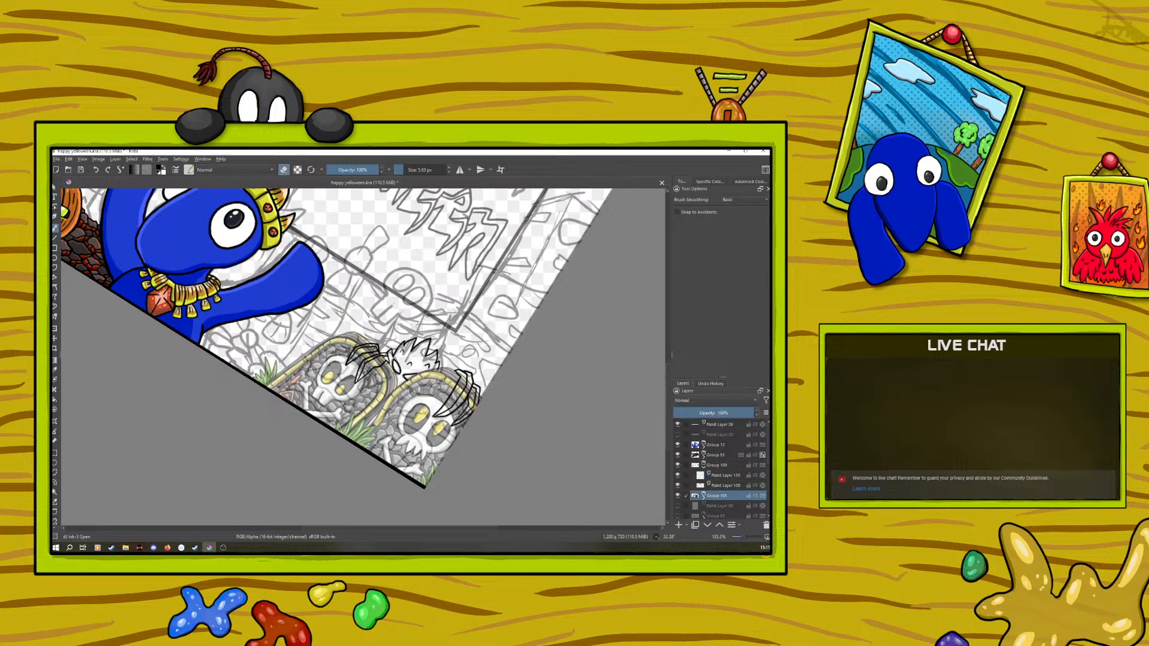
left_click(54, 369)
left_click(370, 426)
left_click(55, 229)
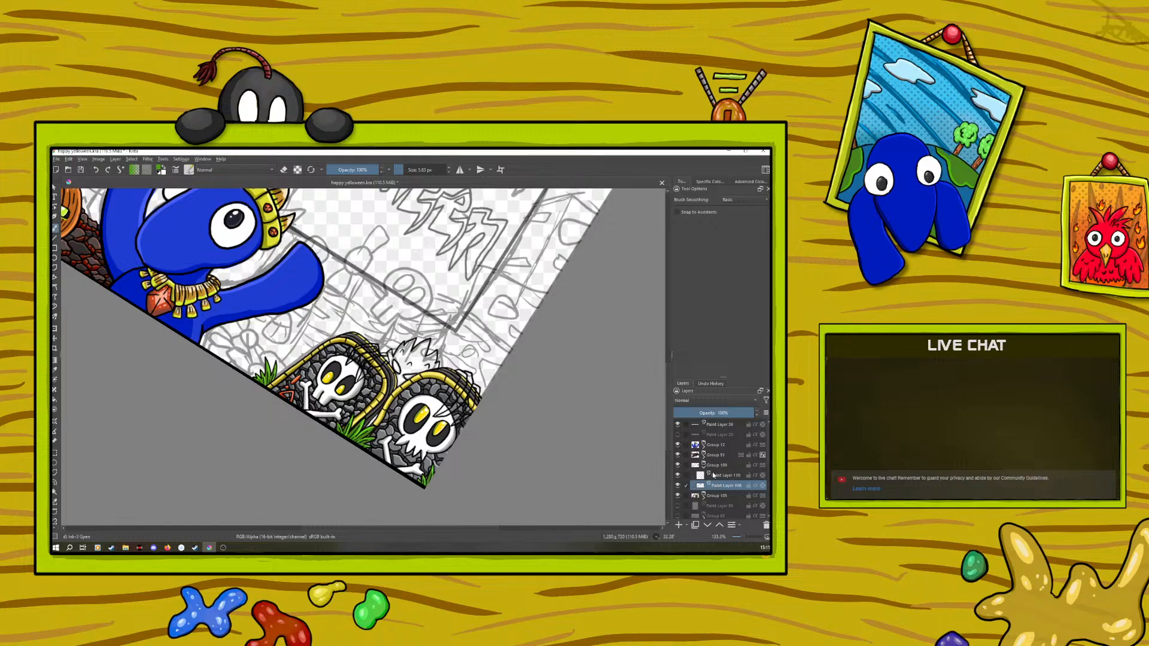
Step: Add a paint layer below the creature's line art in its group, and undo a trial green fill on the head
left_click(678, 525)
left_click(708, 524)
mouse_move(409, 368)
left_mouse_down()
mouse_move(391, 393)
mouse_move(405, 362)
left_mouse_up()
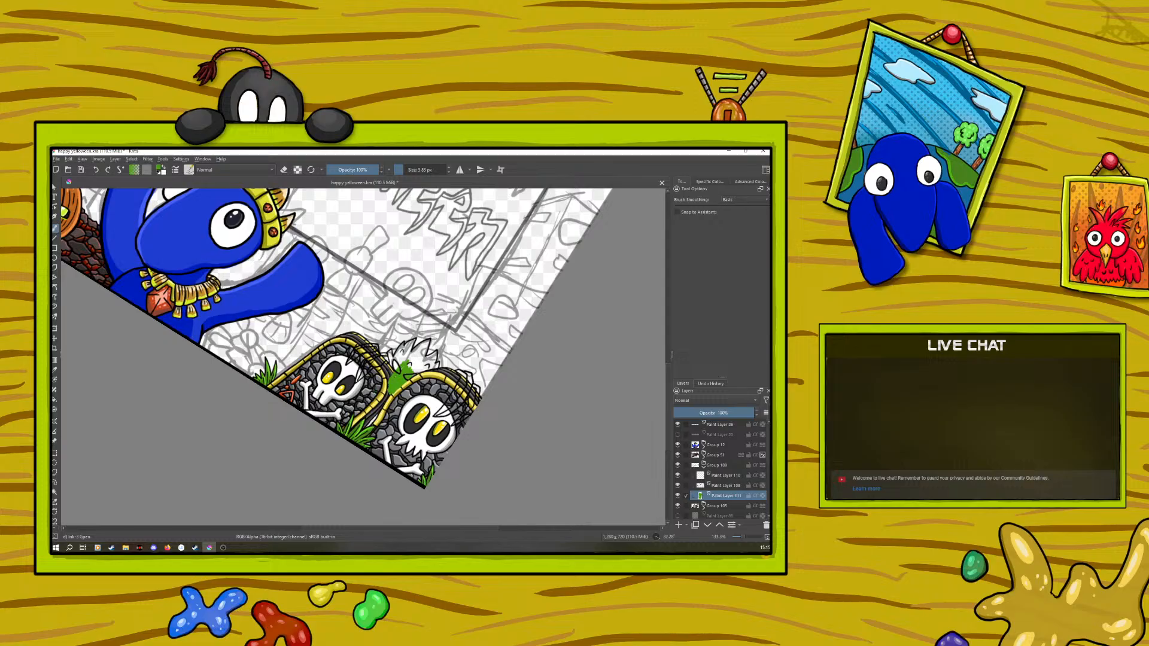
left_click(95, 170)
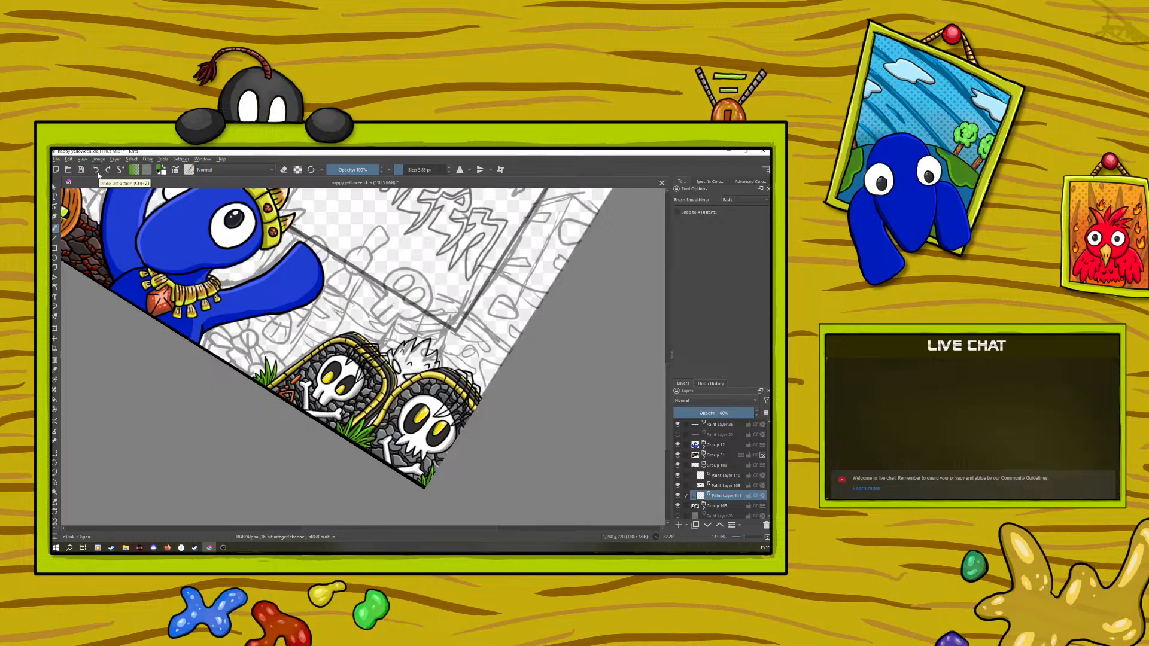
Step: Save the drawing, close the program and reopen "happy yelloween" from the recent images
left_click(79, 172)
left_click(763, 152)
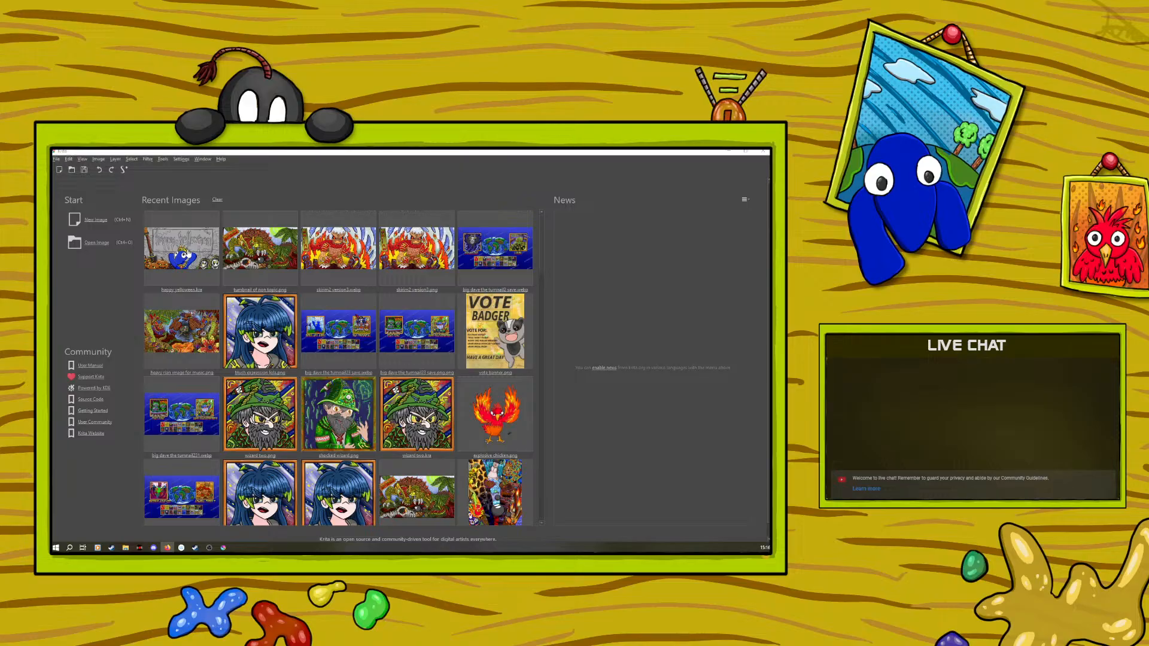
left_click(188, 250)
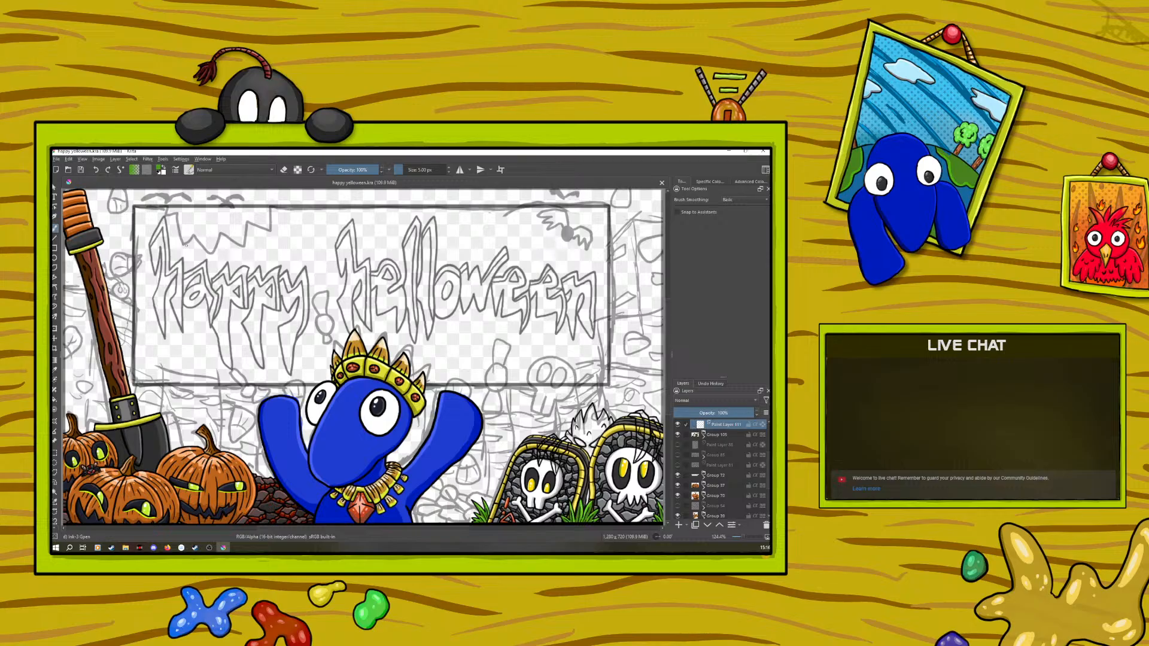
scroll(721, 469, "up", 2)
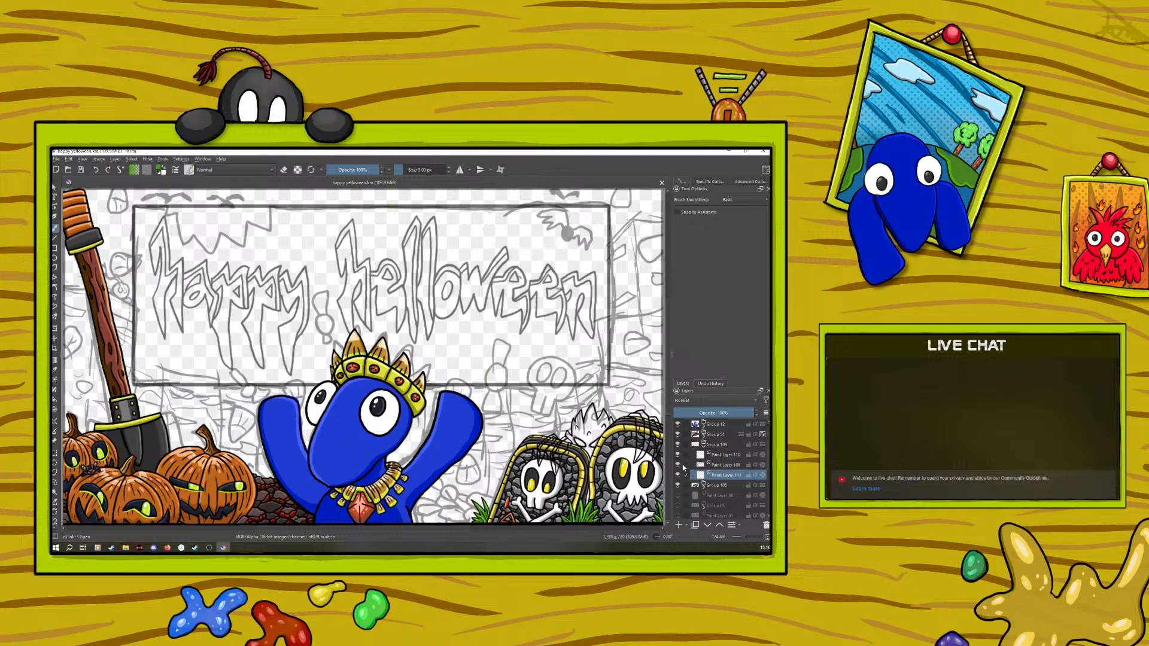
left_click_drag(586, 433, 591, 454)
key("ctrl+s")
Step: Collapse and expand Group 109 to review its layers, and copy the creature's line art layer
left_click(703, 444)
mouse_move(696, 455)
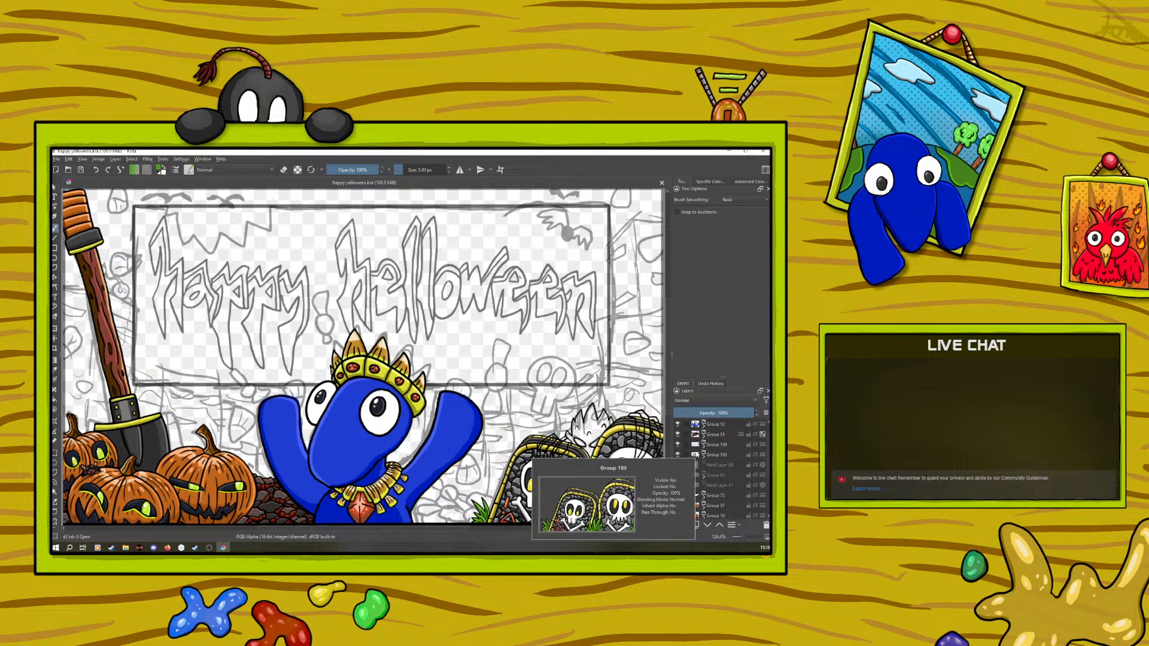
left_click(704, 444)
mouse_move(699, 430)
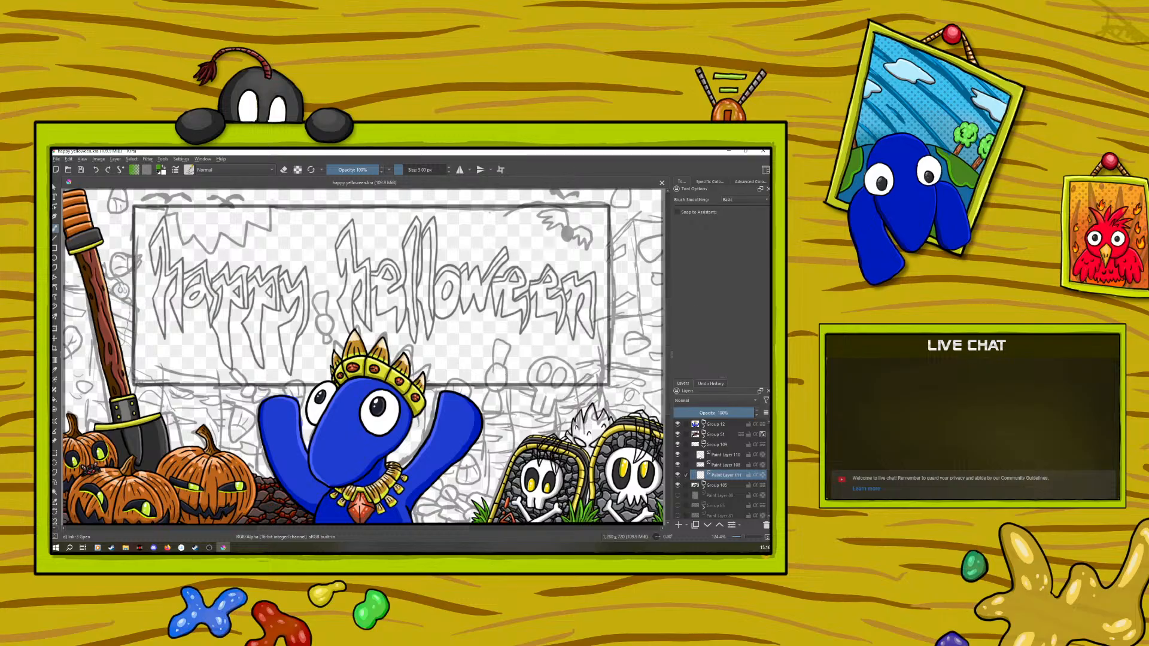
left_click(718, 465)
right_click(718, 466)
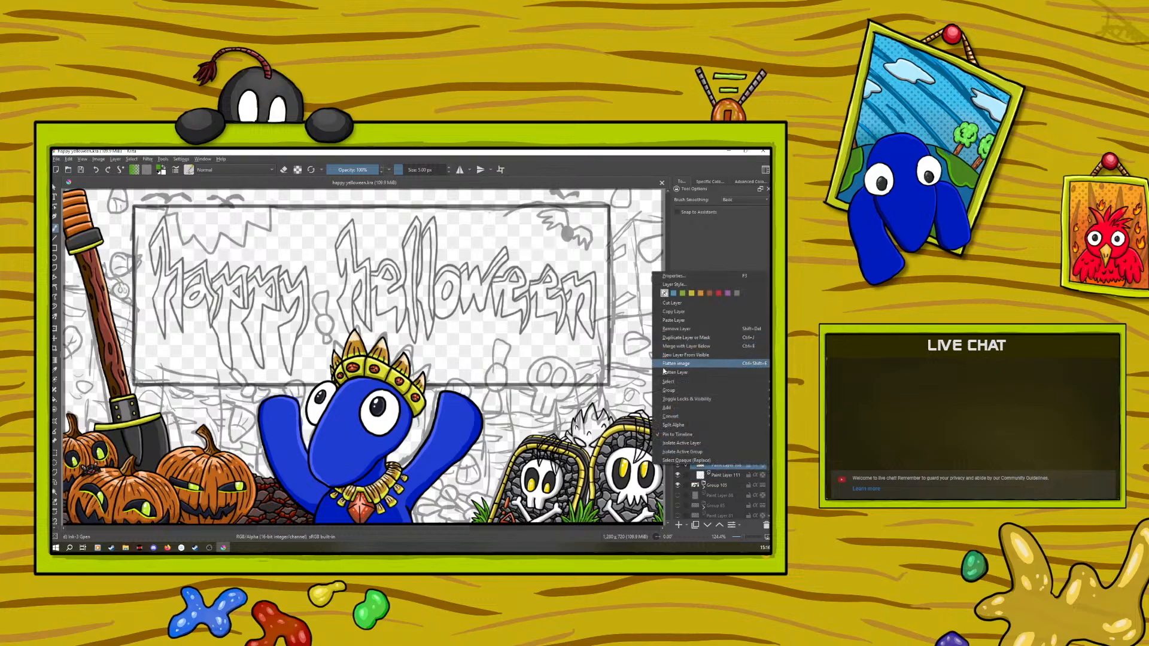
mouse_move(665, 393)
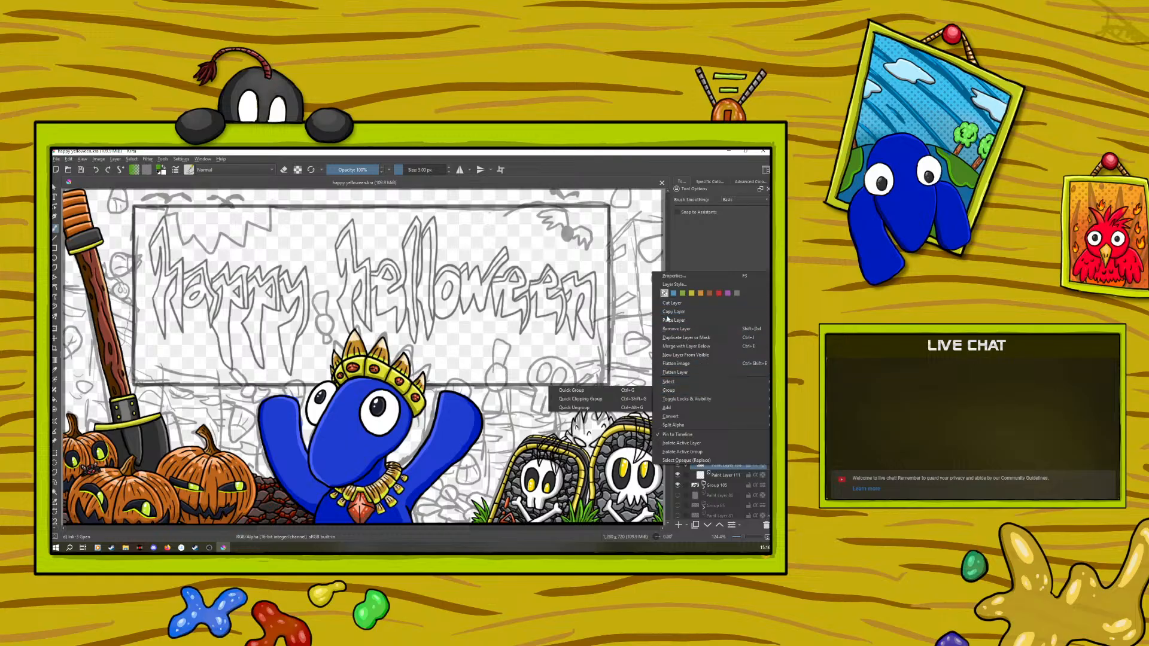
left_click(669, 312)
Step: Add a paint layer below Group 105 and toggle the visibility of the line art layer in Group 109 to check it
left_click(705, 445)
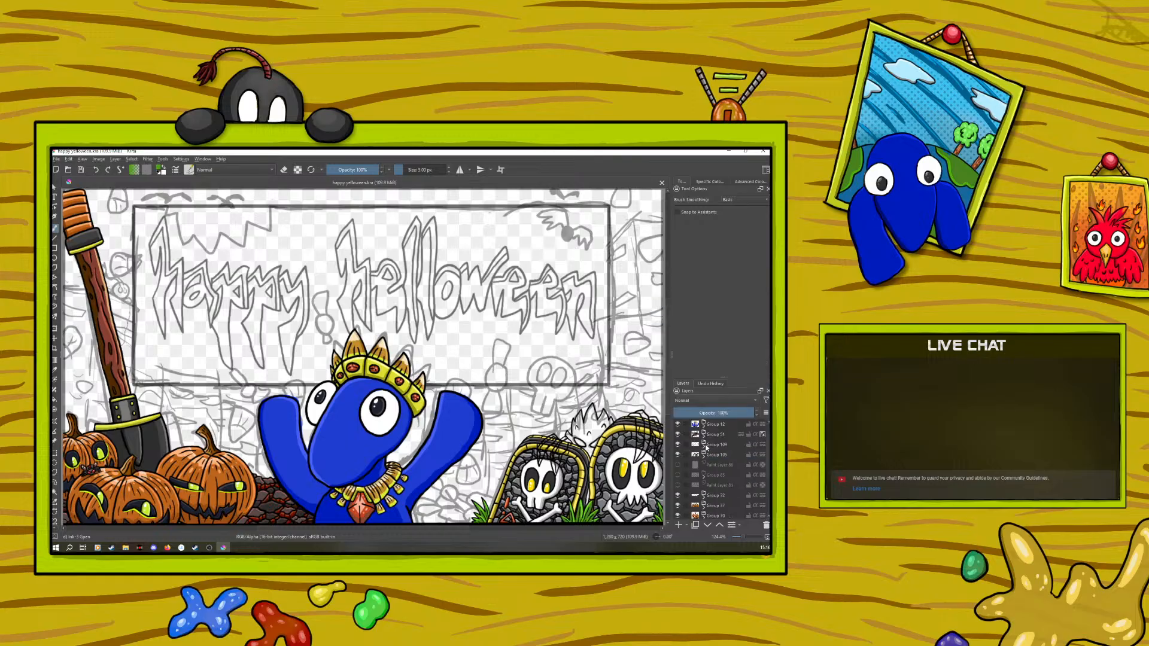
key("Insert")
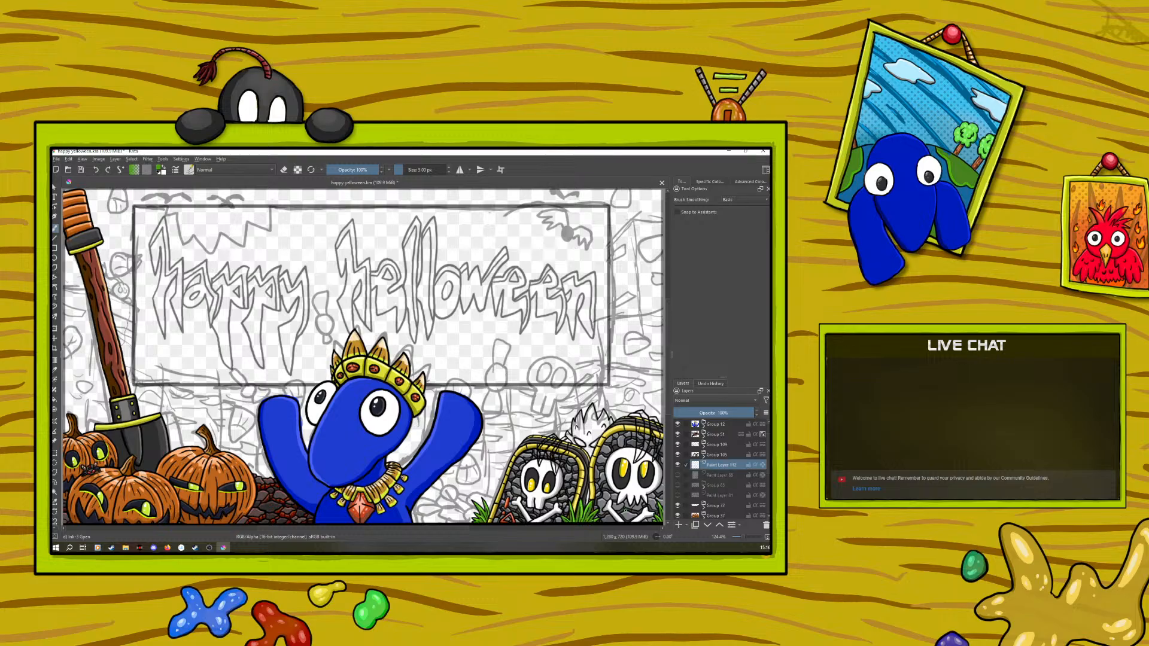
left_click(703, 446)
left_click(720, 466)
left_click(677, 467)
left_click(677, 467)
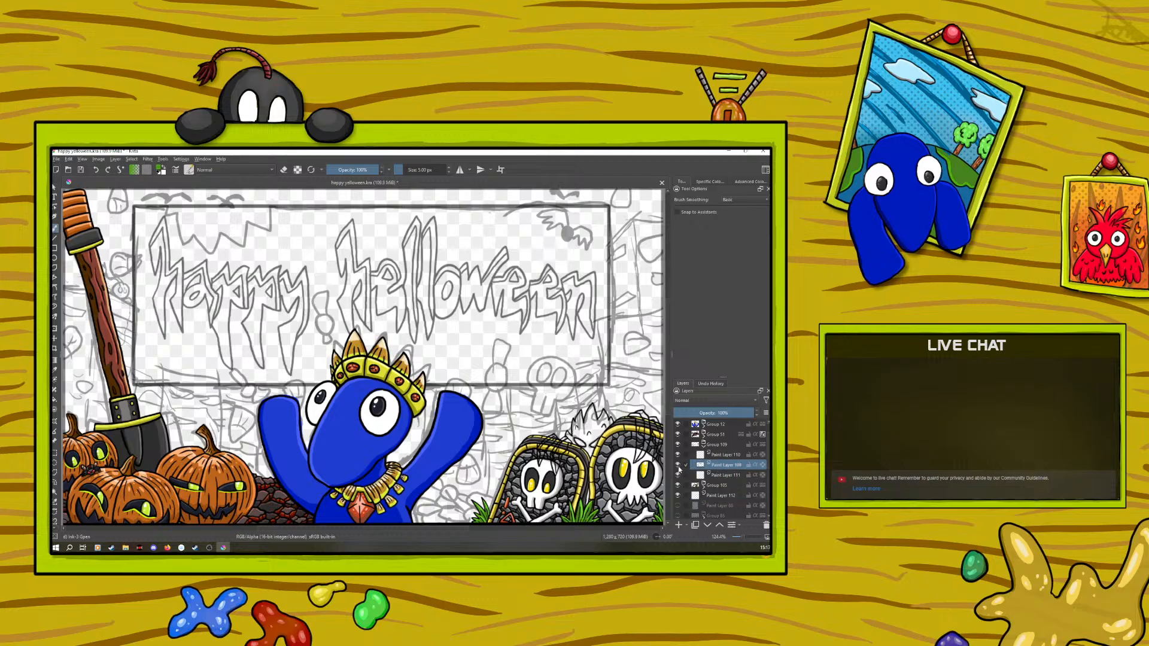
Step: Set the brush colour to black and turn on eraser mode with the creature's line art layer selected
right_click(508, 424)
left_click_drag(508, 355, 576, 415)
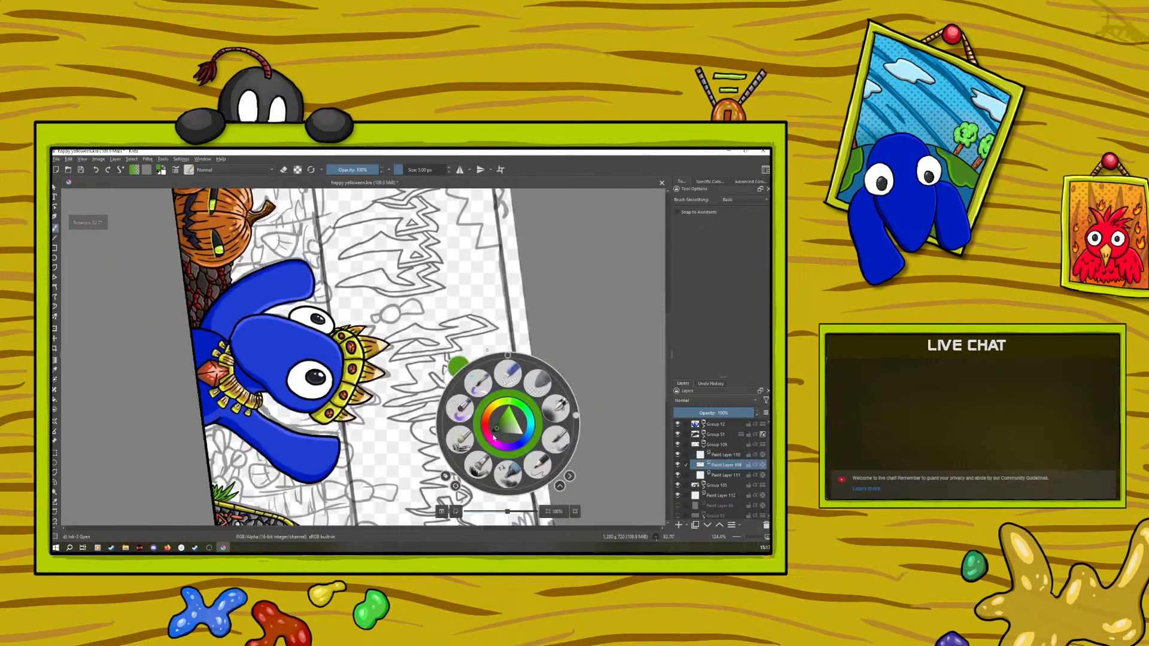
left_click(519, 306)
left_click_drag(668, 357, 669, 421)
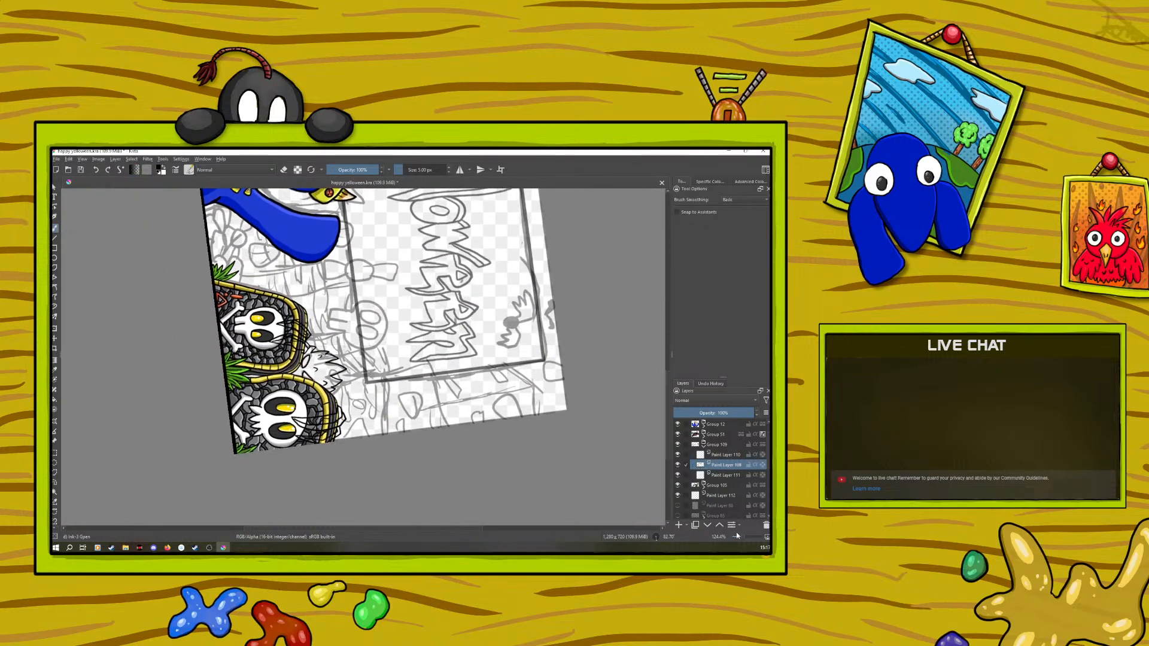
left_click_drag(742, 537, 745, 536)
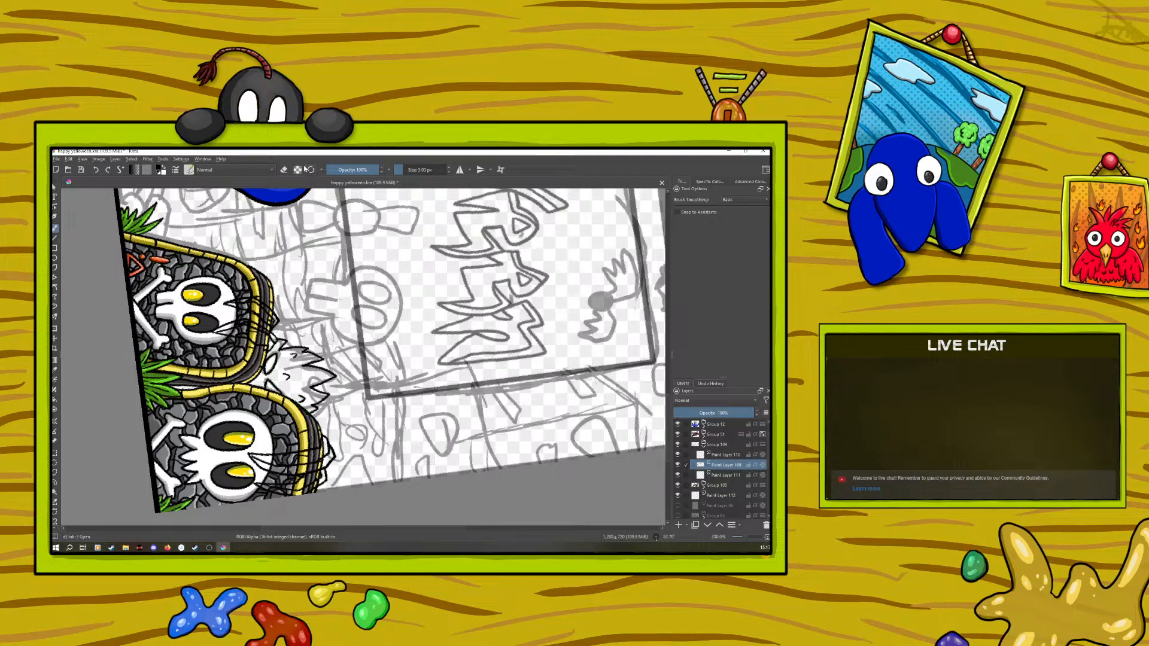
key("e")
right_click(267, 363)
left_click_drag(335, 353, 242, 231)
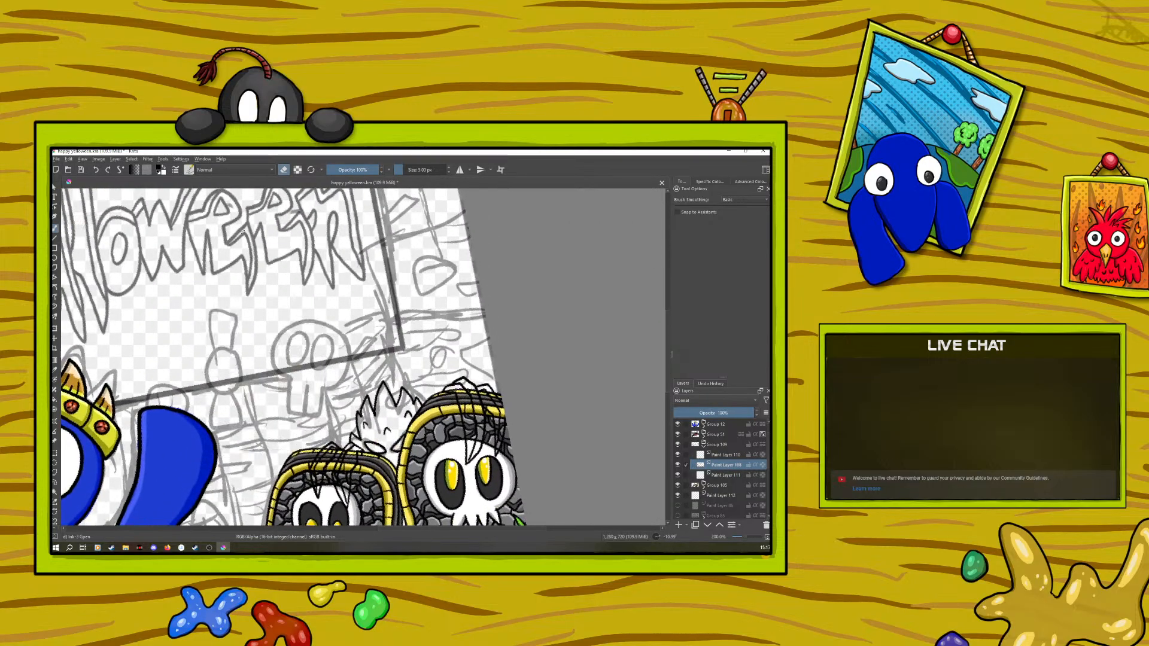
Step: Select the colour layer below the creature's line art, sample green from the grass between the gravestones and return to the normal brush
left_click(720, 474)
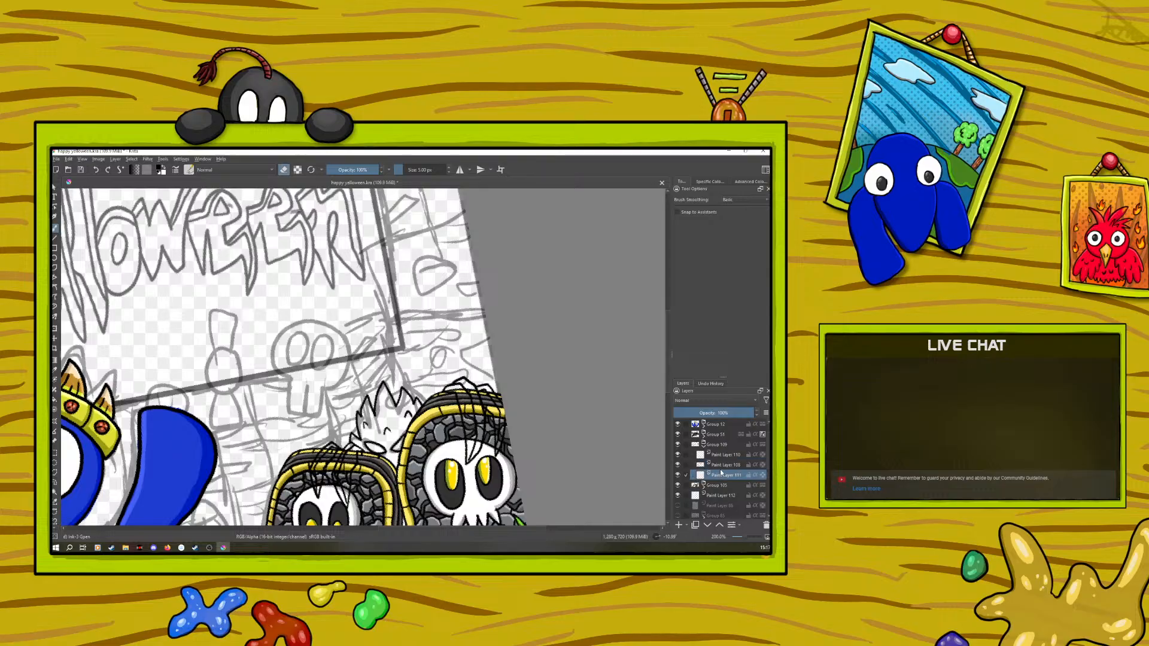
right_click(347, 425)
left_click(347, 375)
scroll(669, 354, "down", 5)
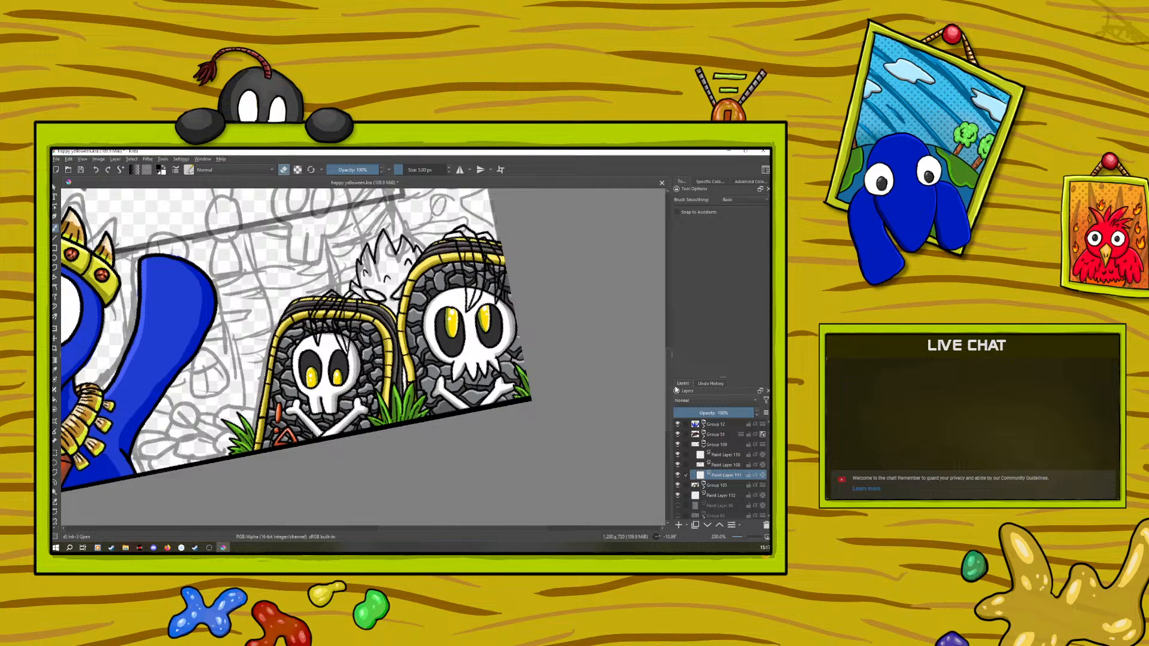
key("p")
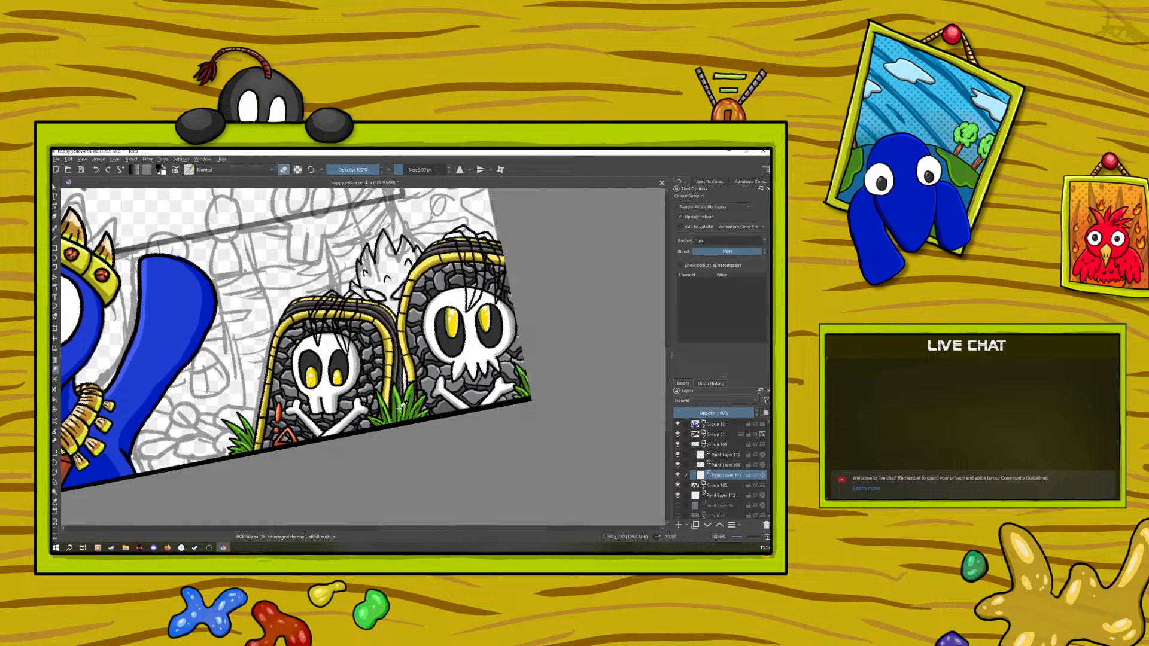
left_click(407, 400)
key("b")
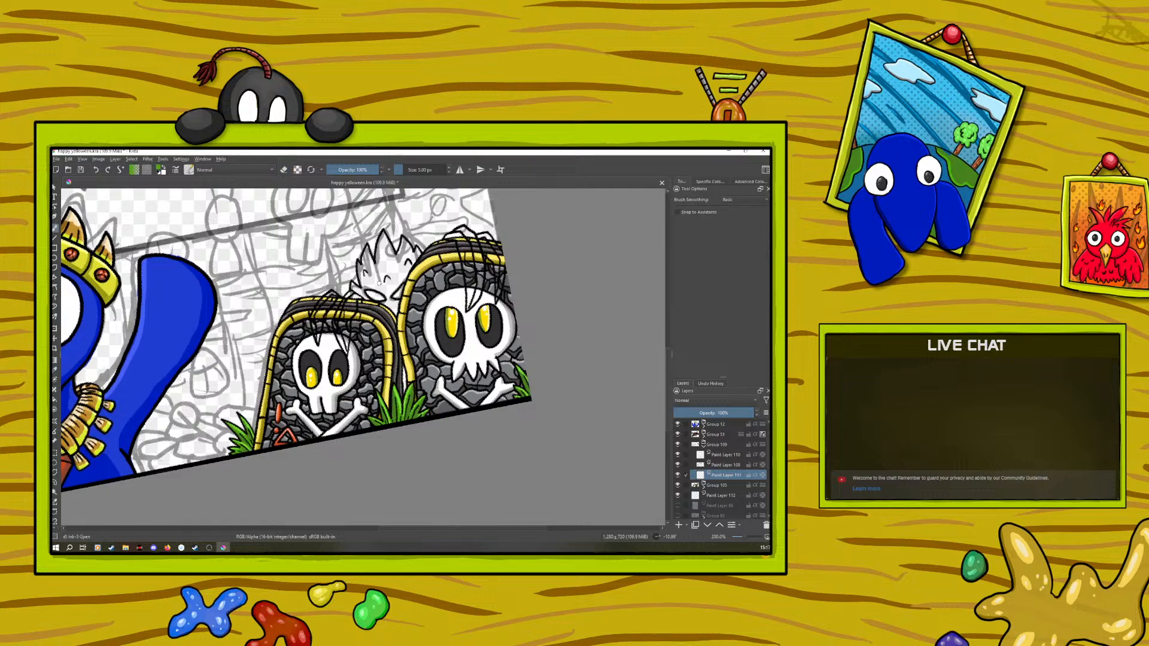
Step: Fill the creature's spiky head between the gravestones with solid green, working out to the hair tips
left_click_drag(384, 277, 396, 311)
left_click_drag(394, 294, 411, 266)
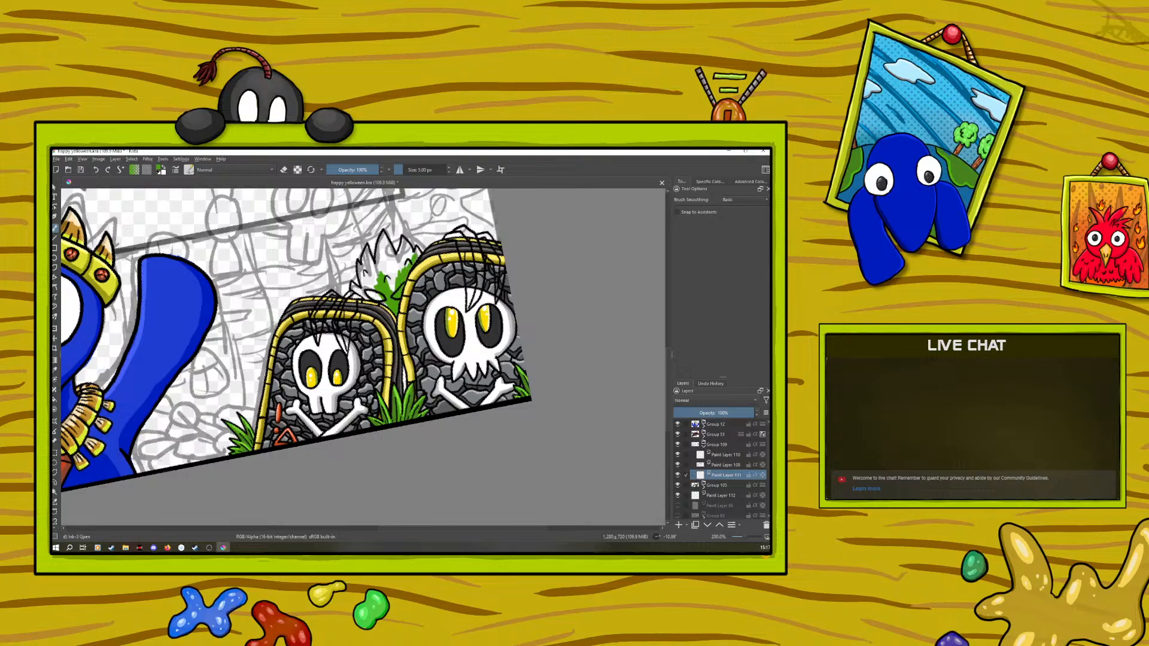
mouse_move(411, 259)
left_mouse_down()
mouse_move(405, 244)
mouse_move(406, 269)
mouse_move(404, 253)
left_mouse_up()
mouse_move(398, 263)
left_mouse_down()
mouse_move(393, 290)
mouse_move(380, 237)
mouse_move(392, 258)
left_mouse_up()
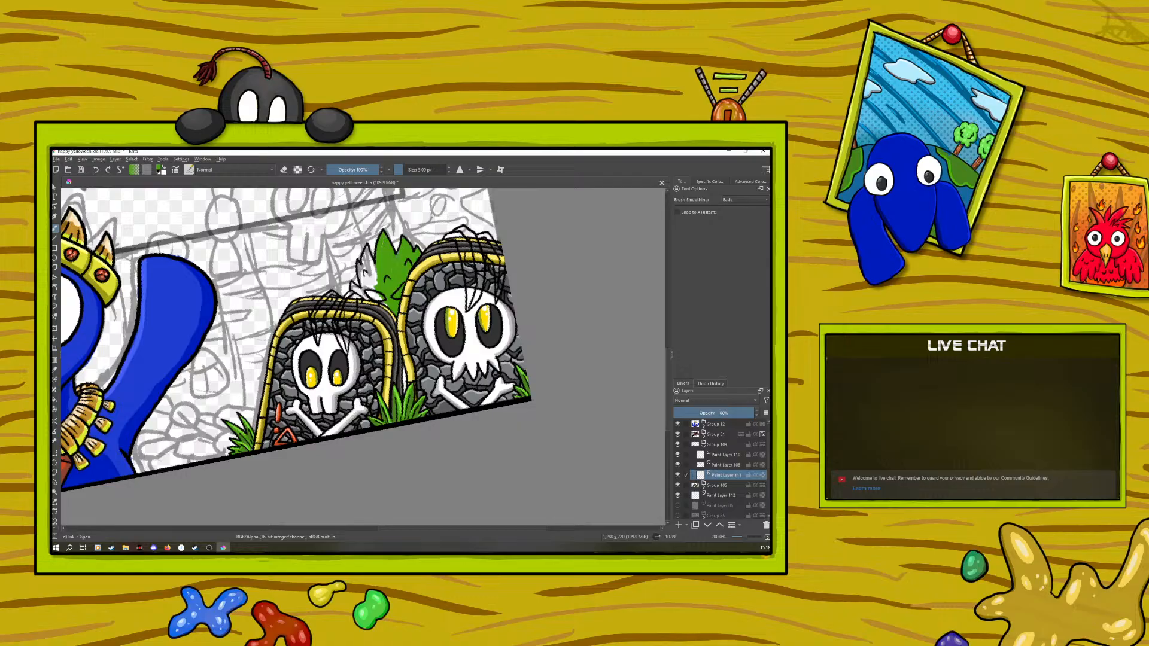
mouse_move(375, 278)
left_mouse_down()
mouse_move(362, 255)
mouse_move(364, 267)
left_mouse_up()
left_click_drag(373, 291, 358, 261)
left_click_drag(371, 300, 387, 296)
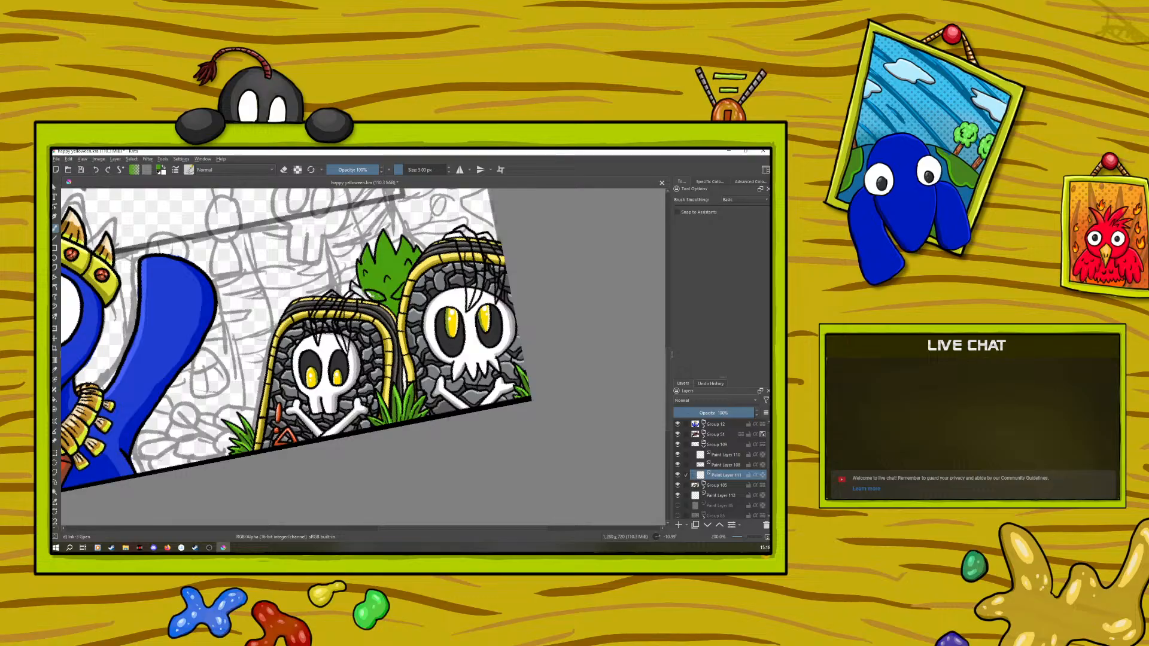
mouse_move(356, 289)
left_mouse_down()
mouse_move(363, 296)
mouse_move(355, 290)
left_mouse_up()
Step: Sample other green tones from the artwork and paint shading and highlights into the creature's spiky hair
left_click(55, 373)
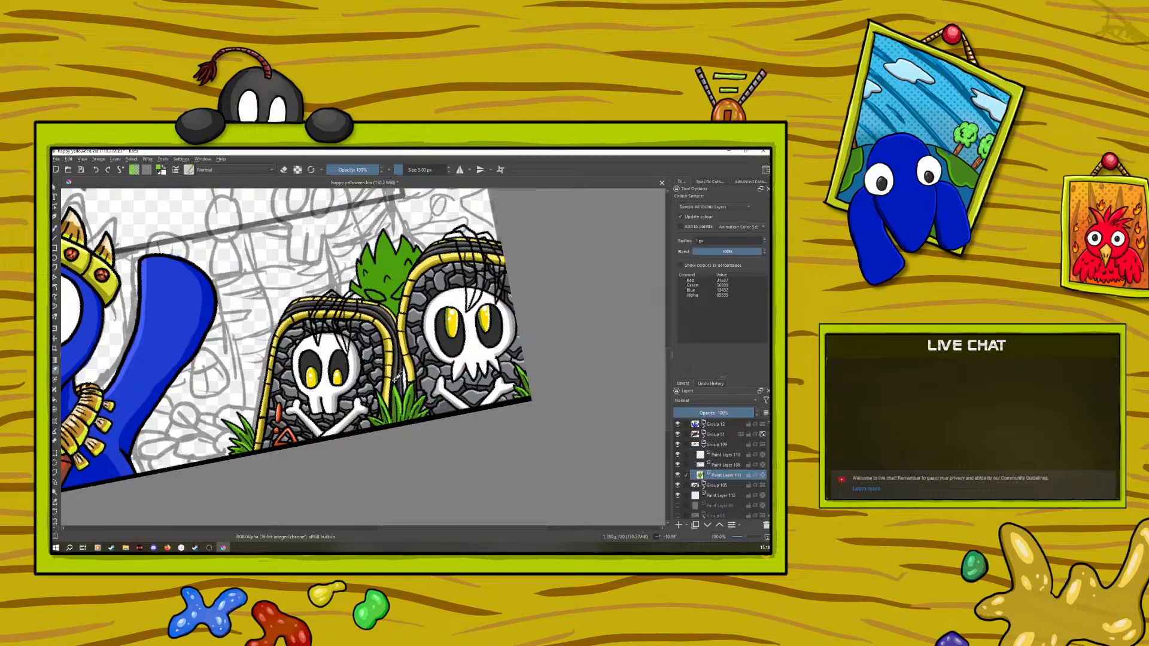
left_click(54, 228)
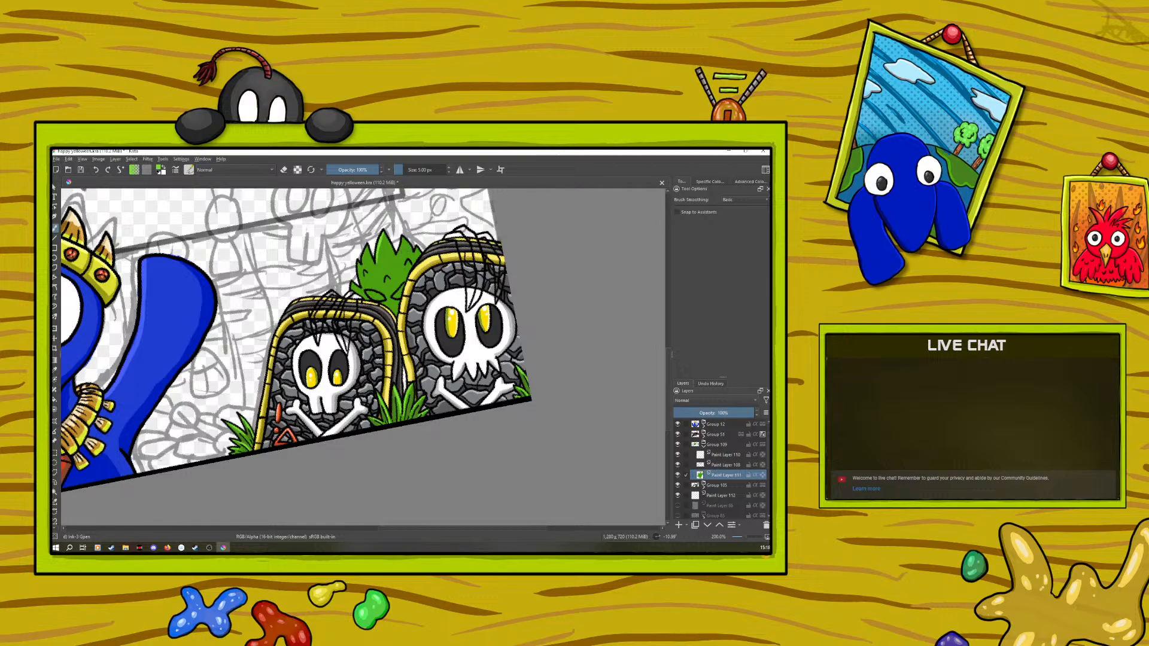
left_click_drag(412, 247, 403, 237)
key("p")
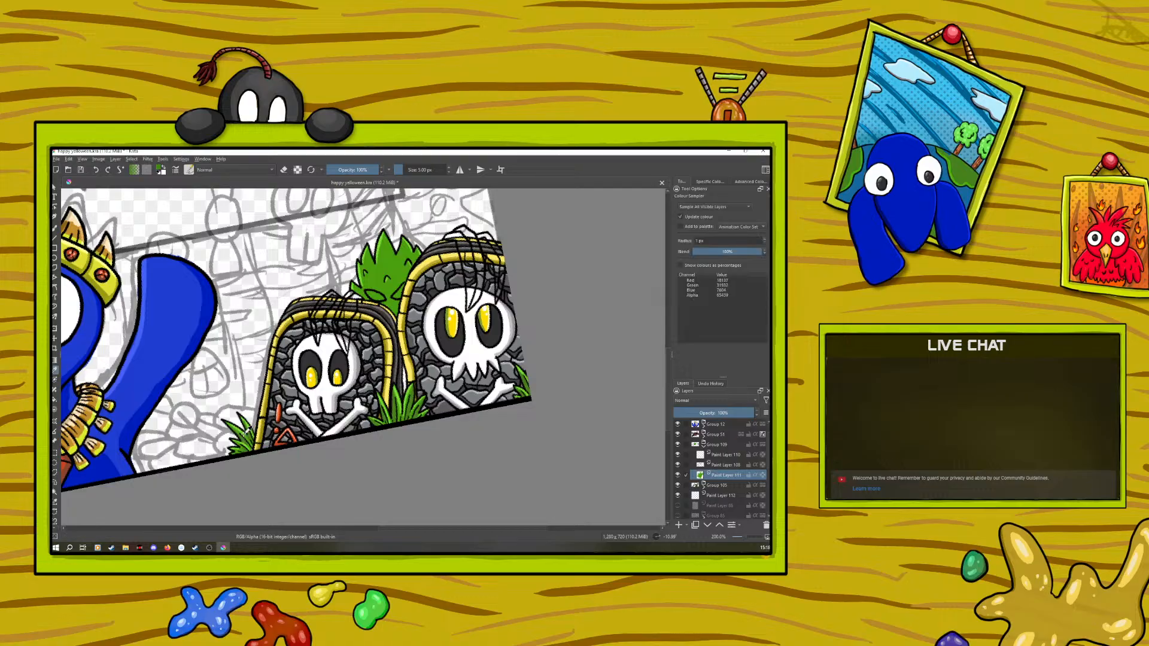
left_click(55, 228)
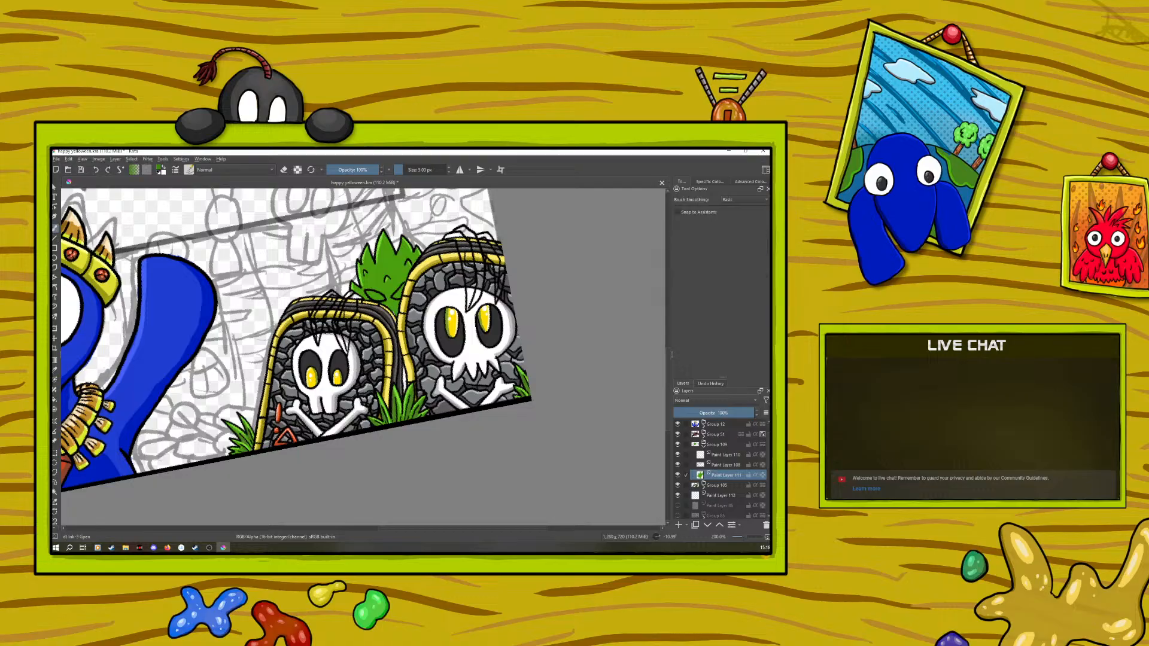
left_click_drag(349, 278, 357, 285)
left_click_drag(374, 248, 369, 264)
Step: Sample red from the blue character's pendant gem and colour the green creature's mouth with it
left_click(55, 374)
left_click(102, 274)
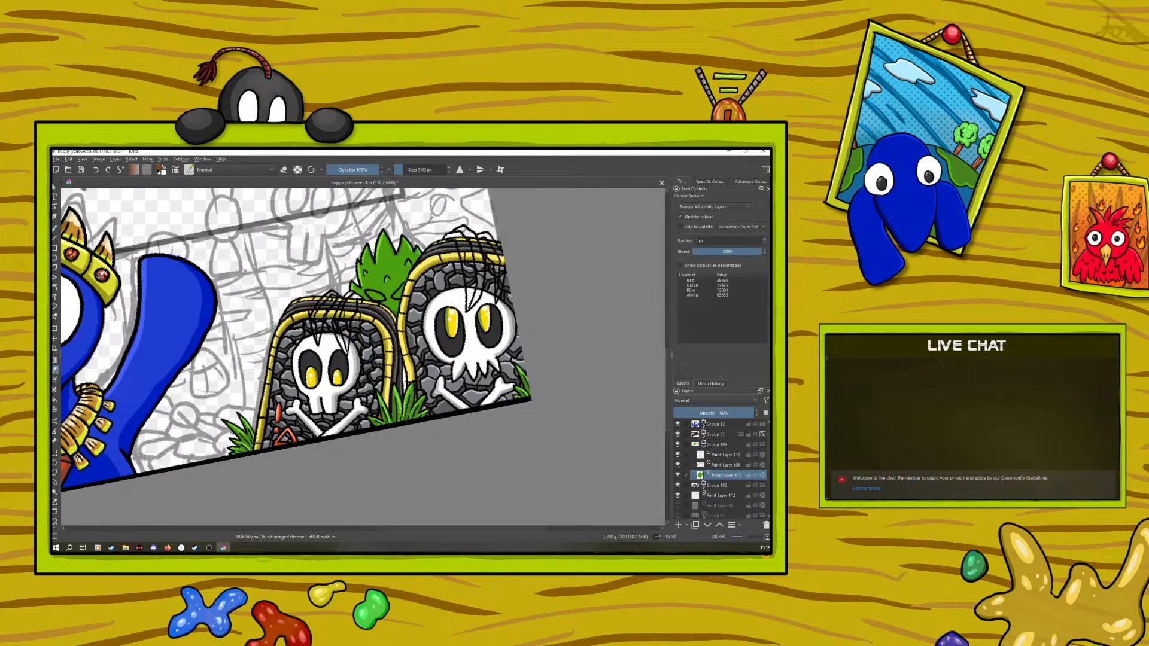
left_click(73, 248)
left_click_drag(403, 527, 366, 526)
left_click_drag(168, 470, 171, 473)
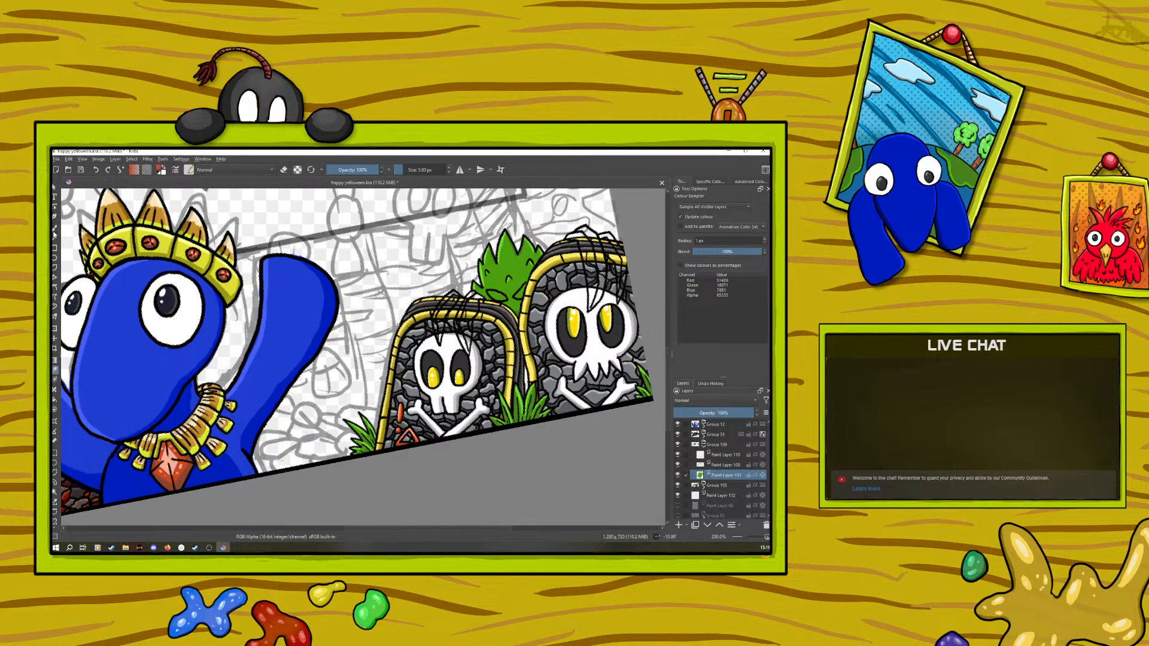
left_click(54, 226)
left_click_drag(494, 298, 505, 294)
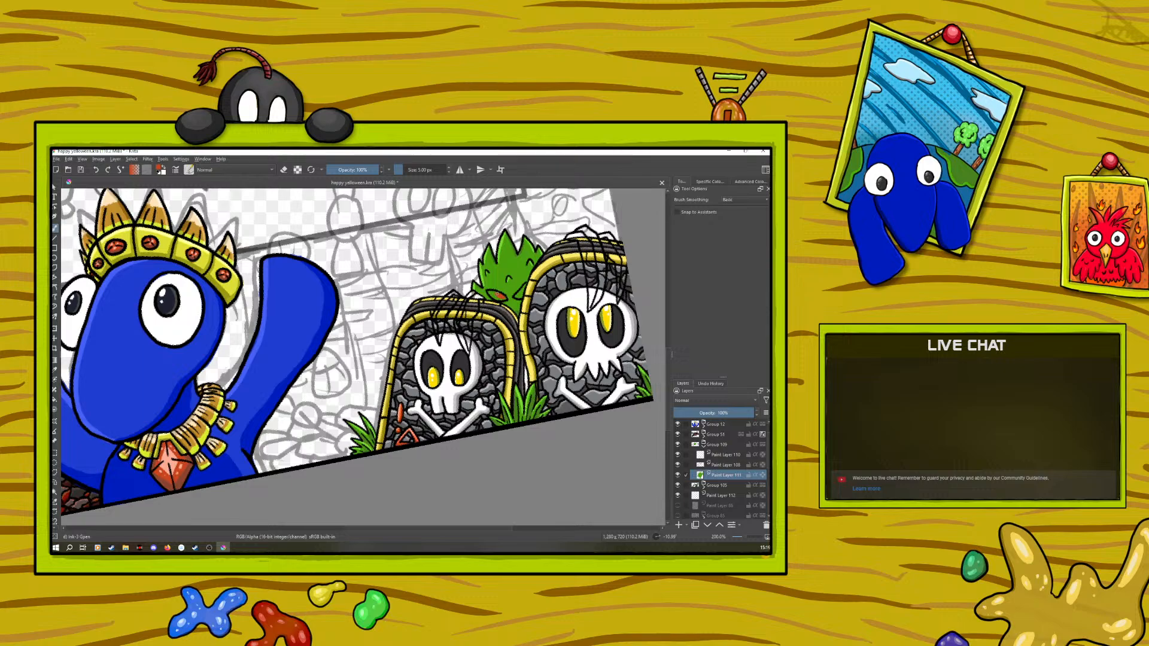
left_click_drag(489, 292, 496, 296)
Step: Sample further red tones from the pendant gem and refine the colouring of the green creature's mouth
key("p")
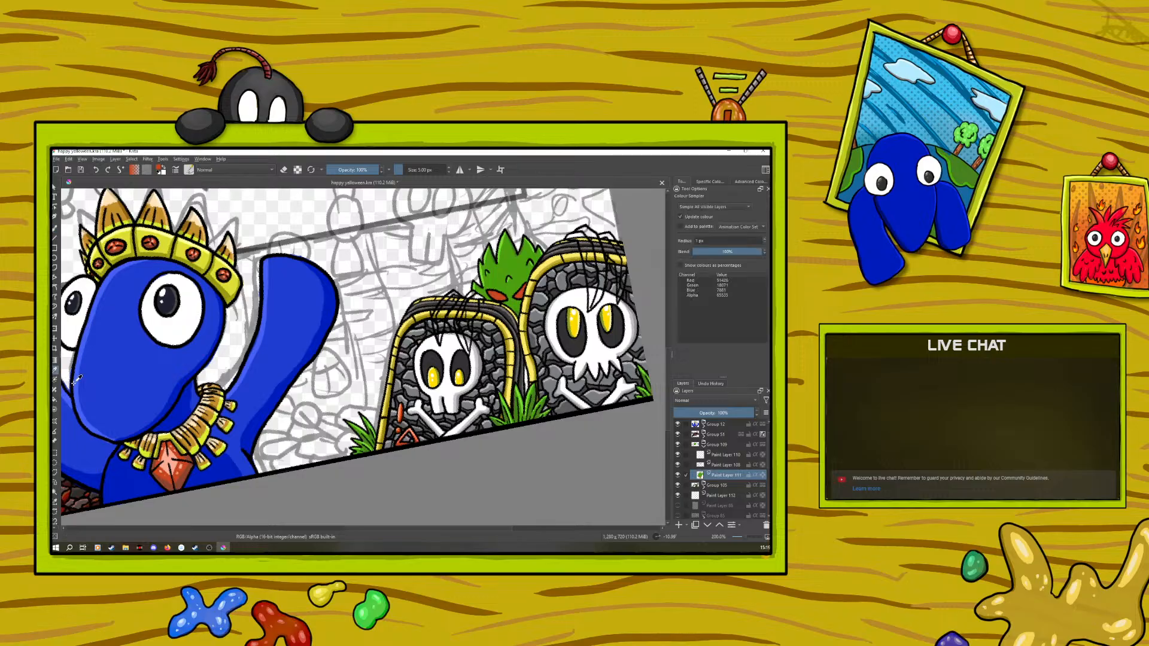
key("b")
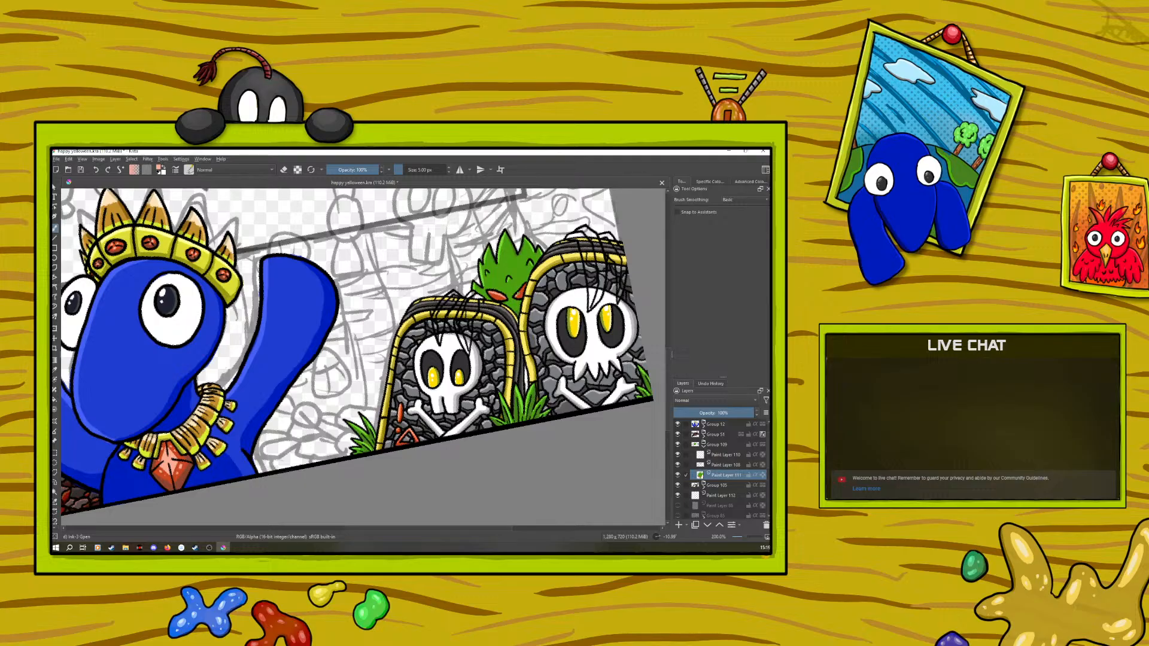
left_click(55, 369)
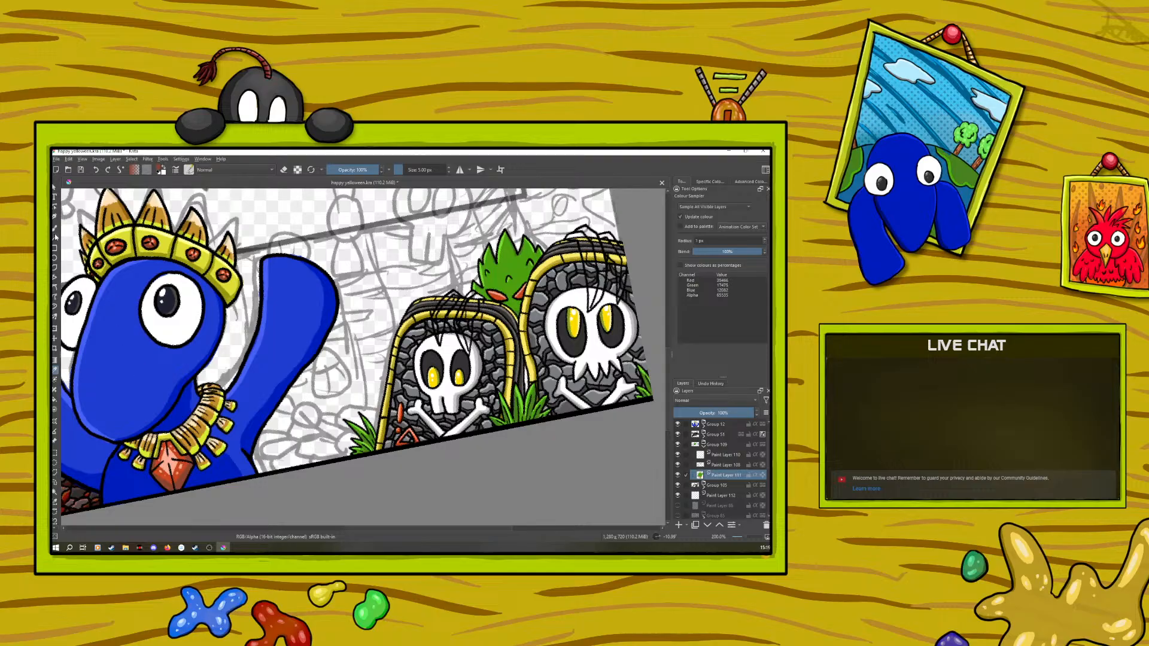
key("b")
right_click(492, 301)
left_click_drag(480, 234, 555, 273)
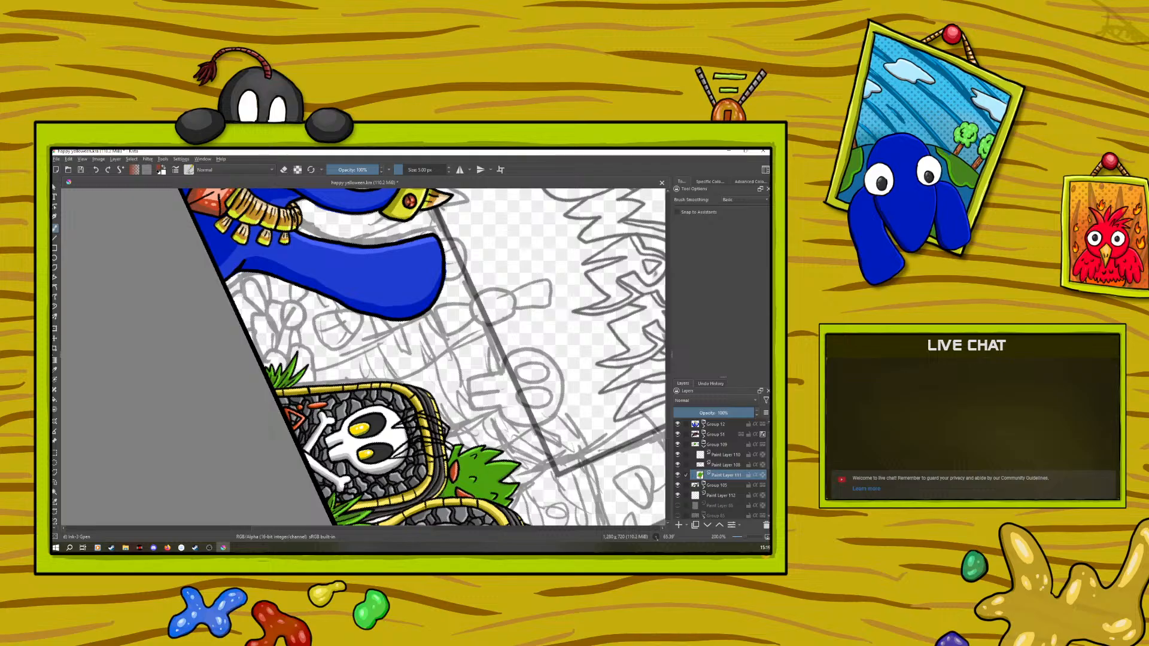
Step: Sample pale pink from the gem, lighten it further and paint a highlight on the green creature's mouth
left_click(54, 371)
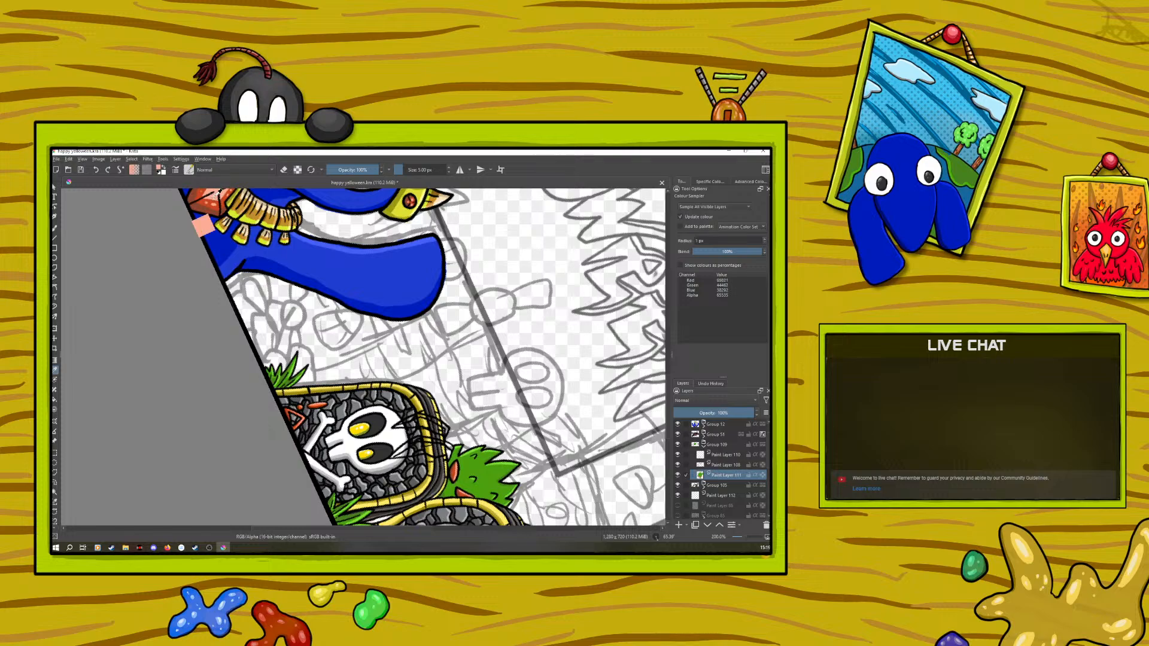
left_click(55, 228)
right_click(422, 424)
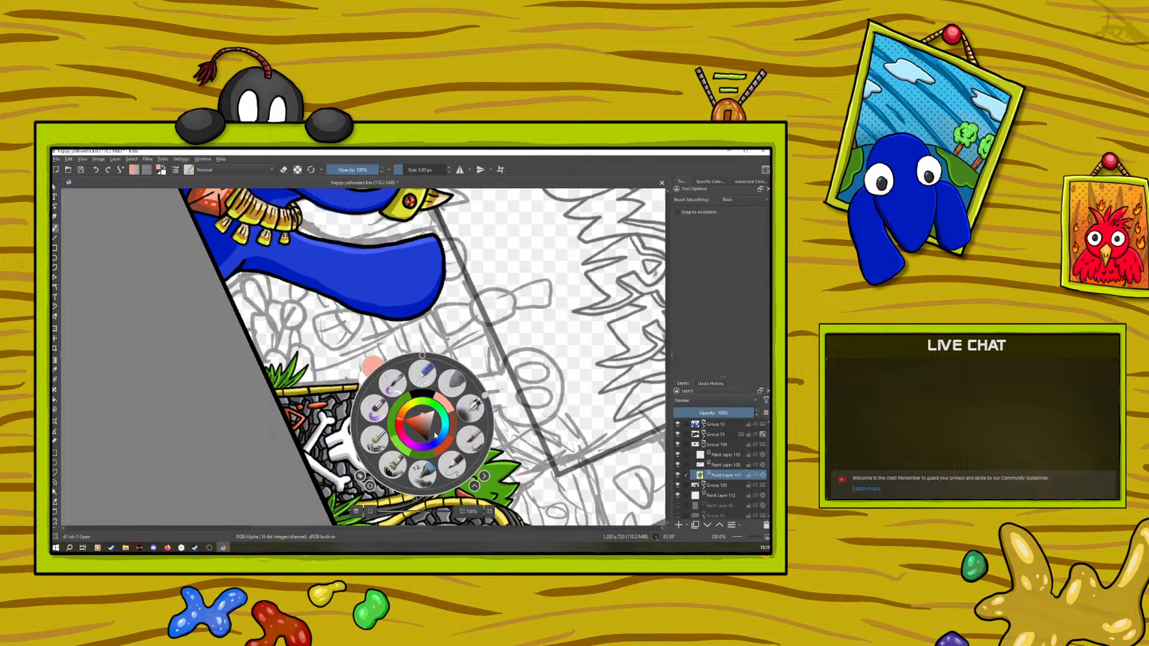
left_click(428, 415)
left_click(359, 313)
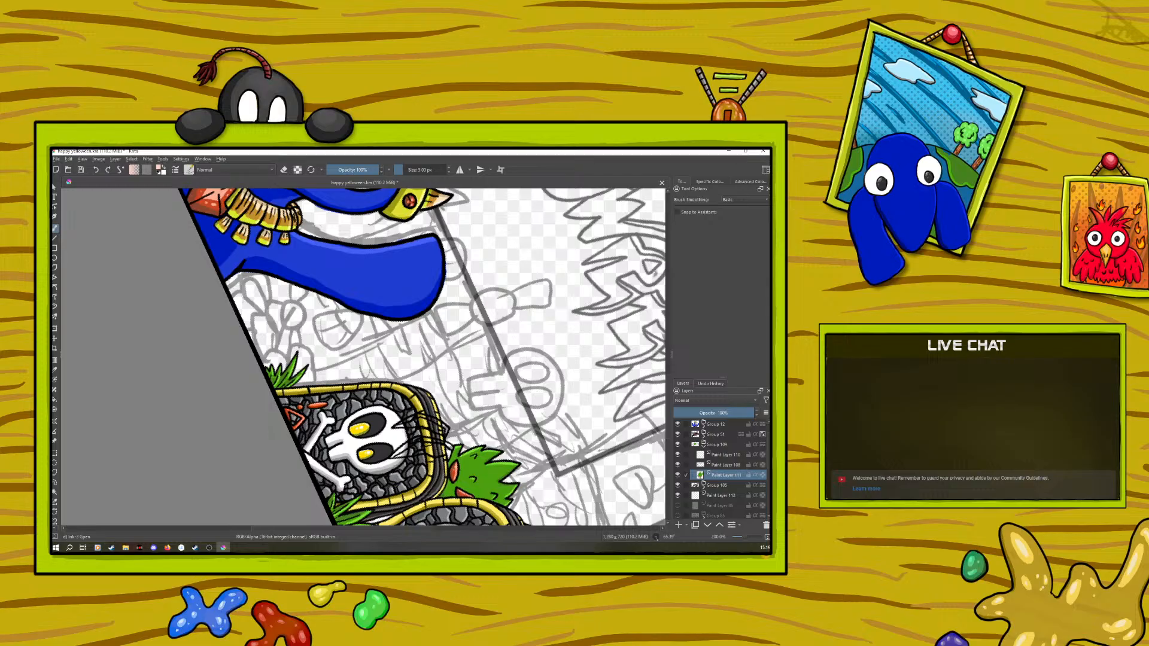
left_click_drag(457, 495, 468, 497)
right_click(280, 391)
right_click(279, 392)
Step: Open the reference thumbnail image that shows THE BIRD GOD facing V-BUSH from the thumbnails folder
key("ctrl+o")
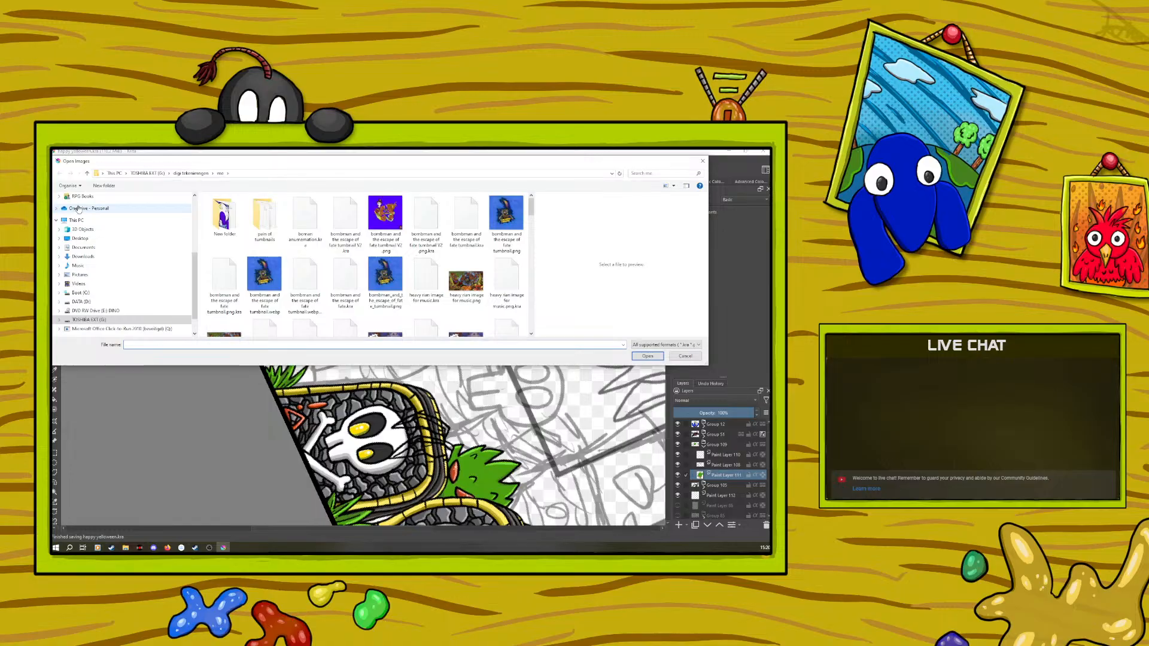
double_click(264, 216)
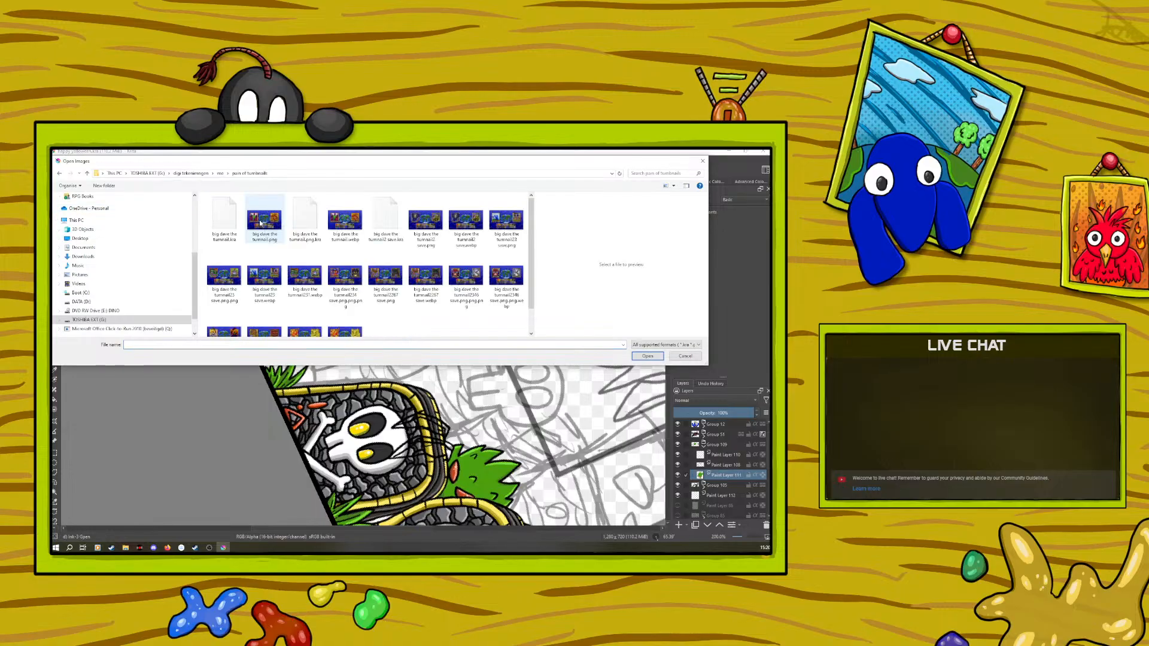
left_click(465, 276)
left_click(426, 276)
left_click(385, 276)
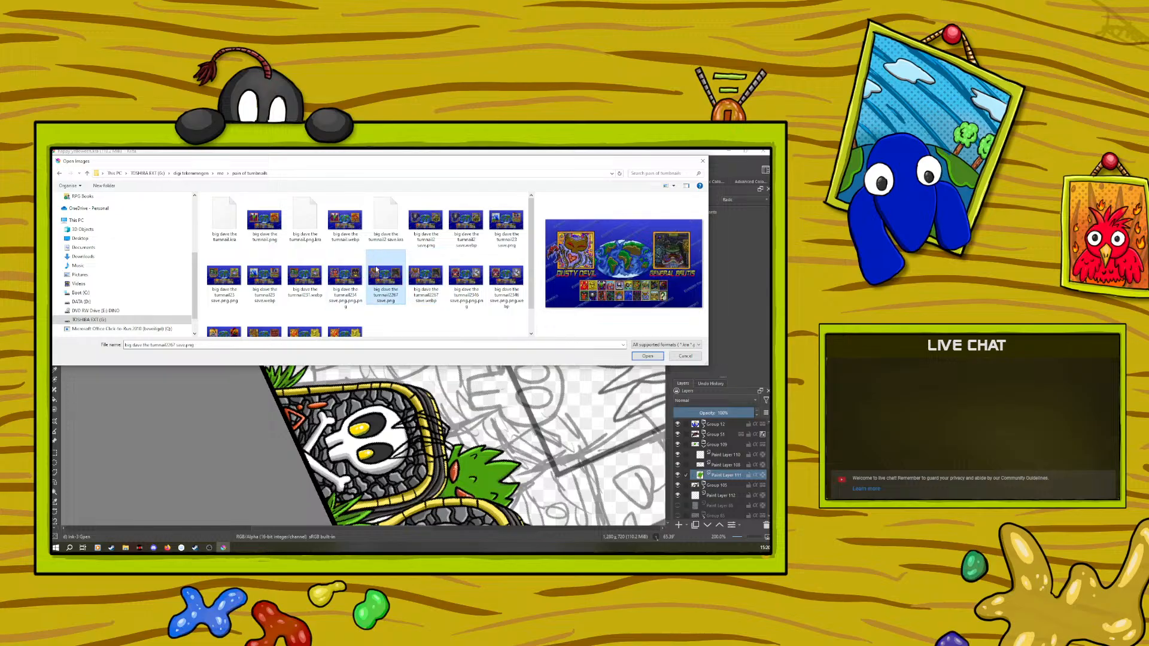
left_click(339, 274)
left_click(305, 275)
left_click(264, 275)
left_click(224, 275)
left_click(506, 221)
left_click(466, 220)
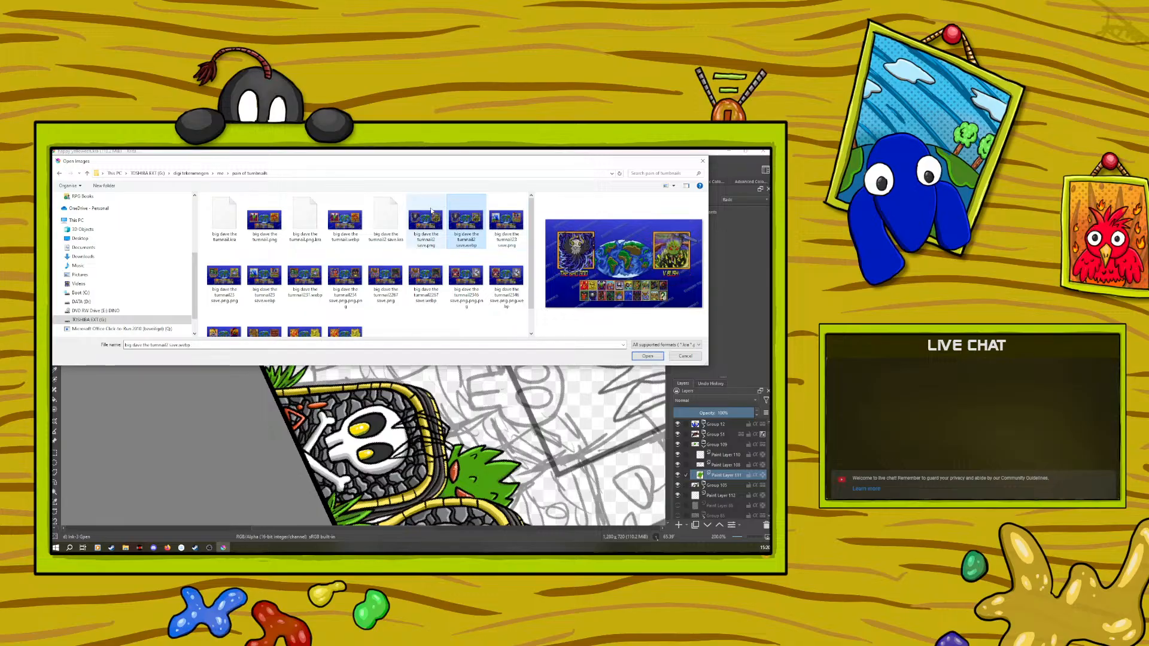
left_click(647, 356)
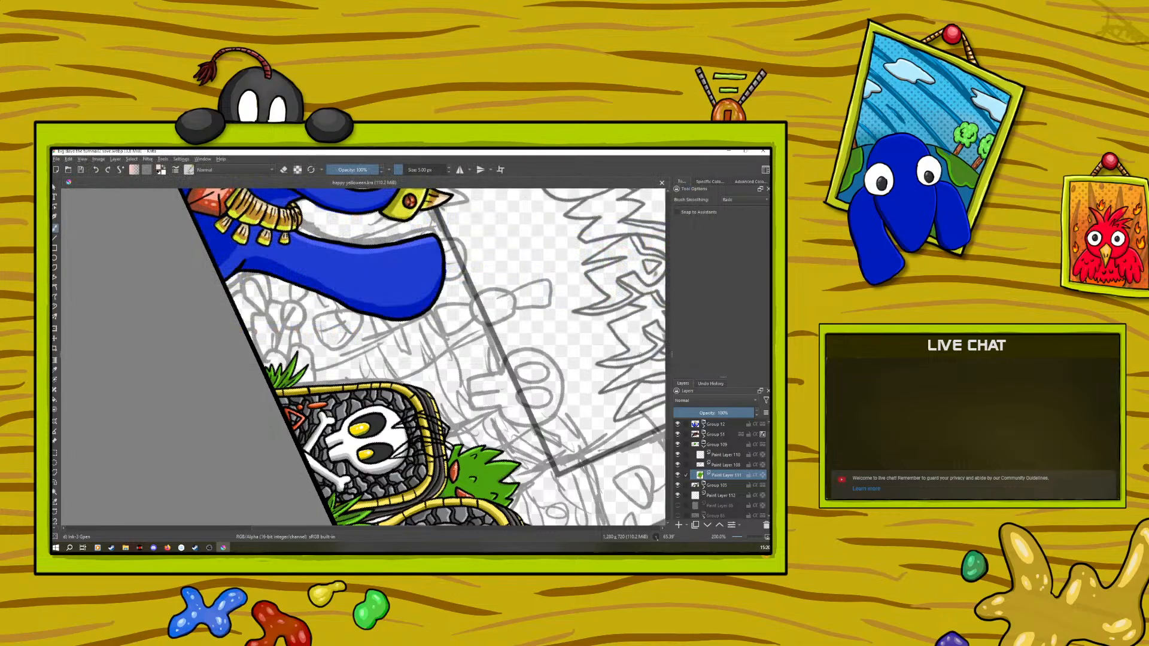
Step: Sample dark grey from V-BUSH's raised claw arm and return to the "happy yelloween" document with the brush active
left_click(55, 370)
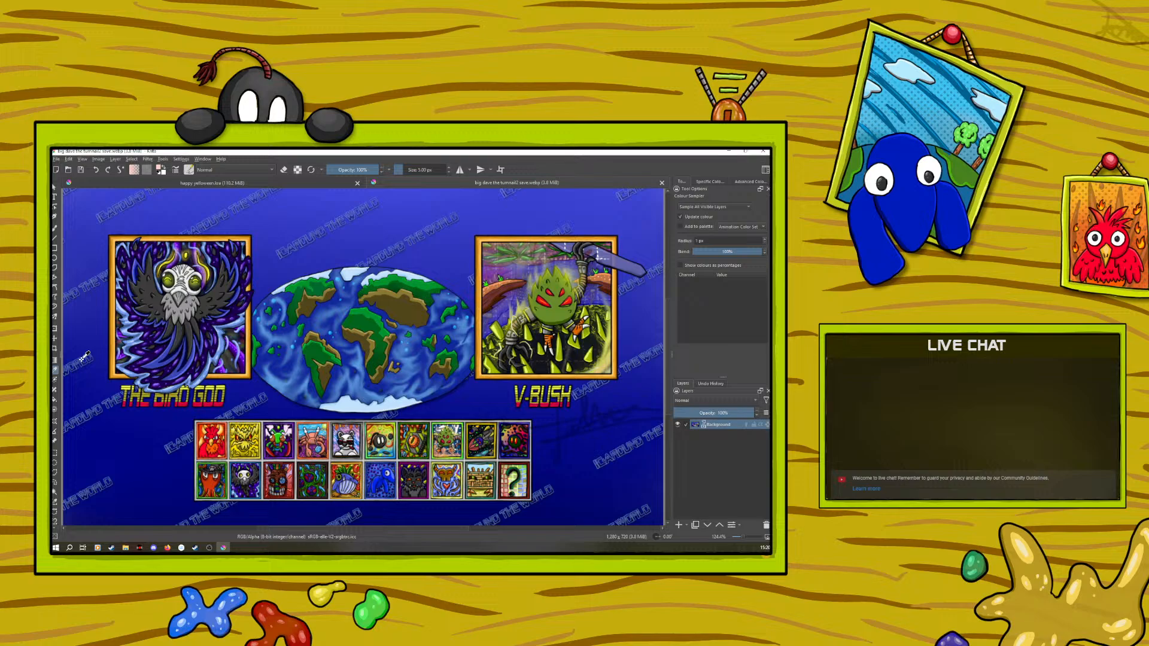
left_click(582, 249)
key("b")
left_click(175, 184)
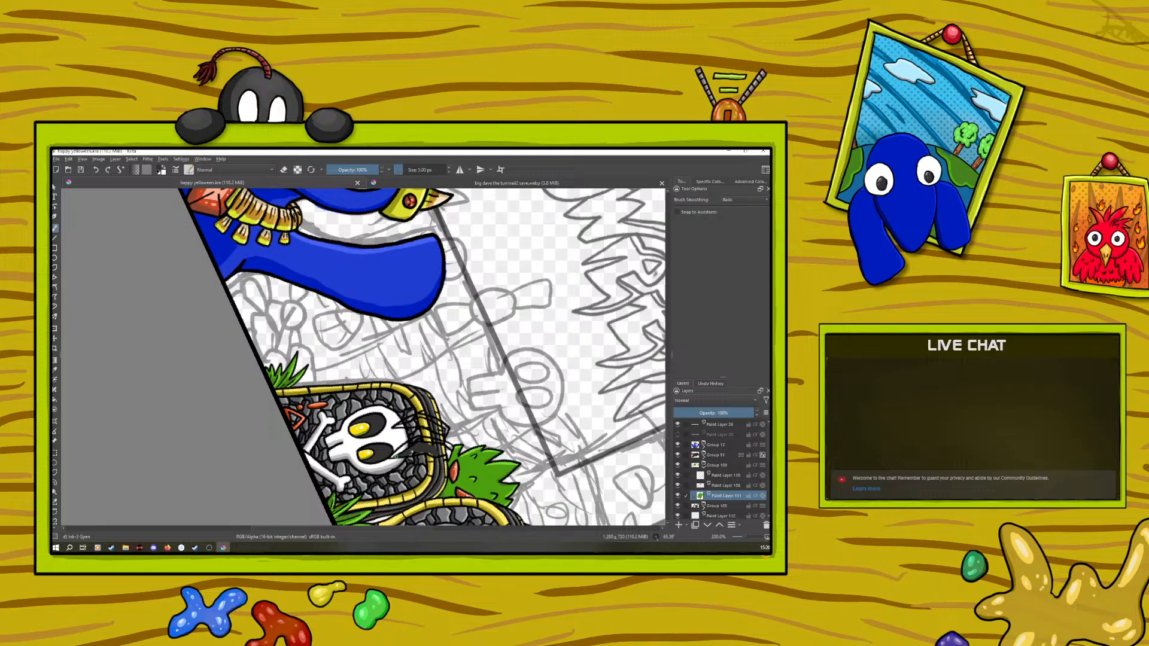
Step: Fill the claws hanging over the smaller skull gravestone with dark grey
mouse_move(423, 451)
left_mouse_down()
mouse_move(451, 450)
mouse_move(422, 444)
left_mouse_up()
left_click_drag(443, 453, 446, 455)
left_click_drag(426, 421, 397, 428)
left_click_drag(420, 421, 442, 429)
Step: Fill the claws hanging over the larger skull gravestone with dark grey
left_click(667, 349)
left_click_drag(668, 360, 669, 442)
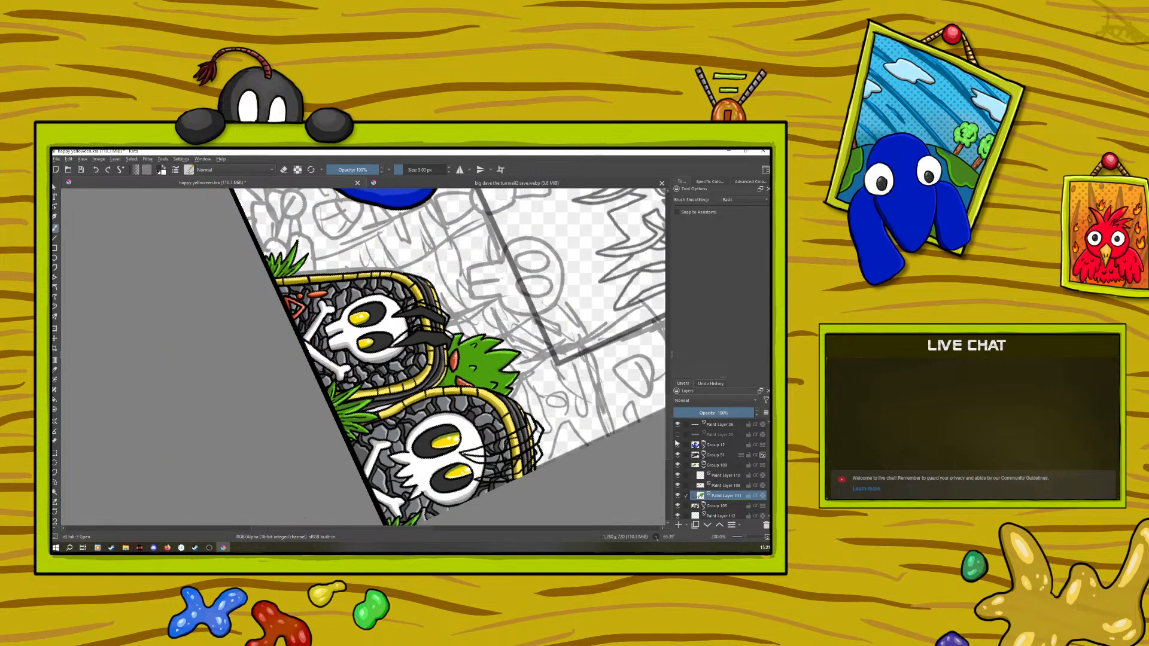
mouse_move(677, 443)
mouse_move(525, 416)
left_mouse_down()
mouse_move(525, 436)
mouse_move(530, 424)
mouse_move(468, 453)
mouse_move(507, 444)
left_mouse_up()
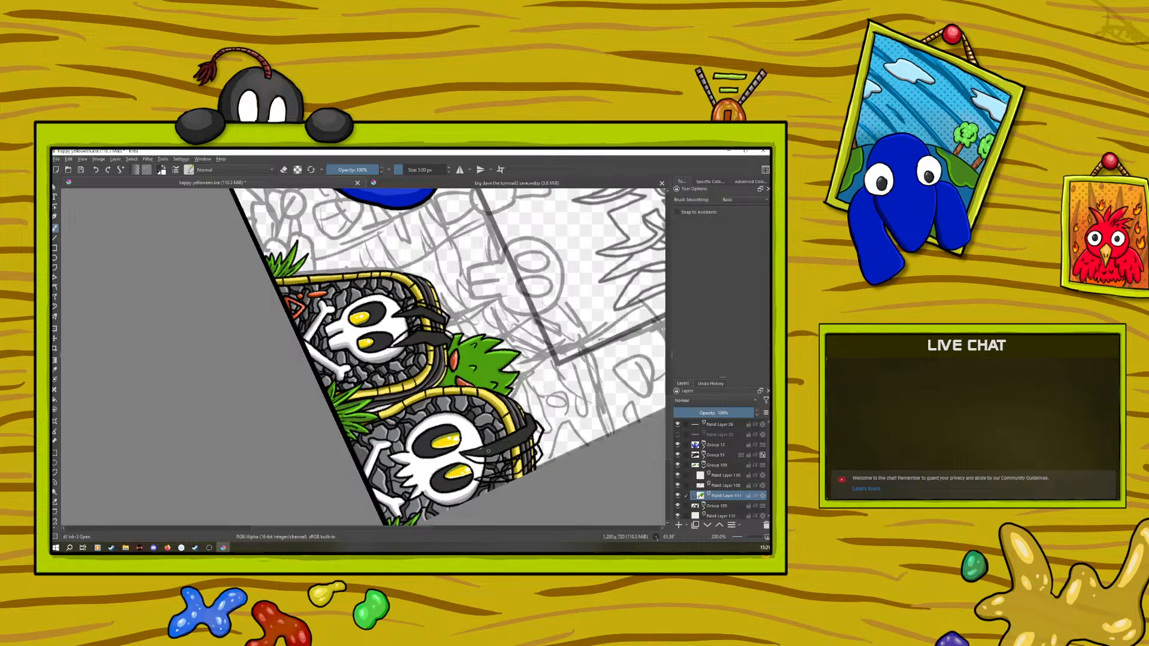
left_click_drag(515, 463, 524, 463)
mouse_move(516, 467)
left_mouse_down()
mouse_move(521, 457)
mouse_move(503, 473)
left_mouse_up()
Step: Choose a light grey and paint highlights along the creature's claws on both gravestones
right_click(323, 346)
left_click(335, 345)
right_click(336, 344)
right_click(390, 306)
left_click_drag(451, 280, 364, 244)
right_click(364, 245)
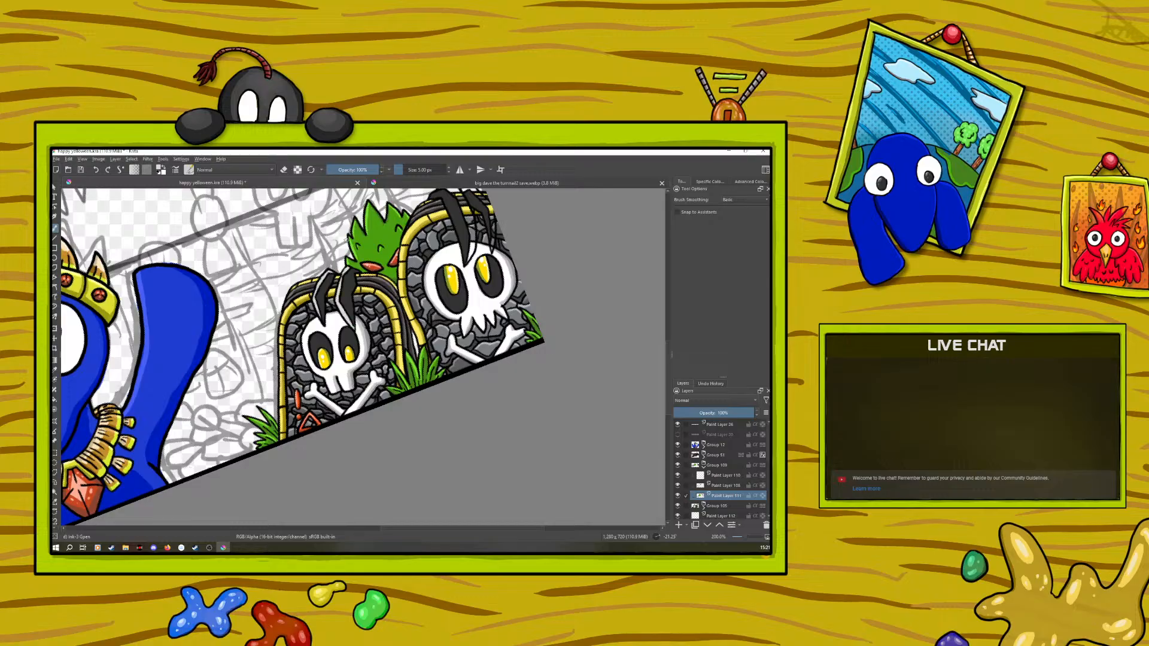
scroll(668, 323, "up", 3)
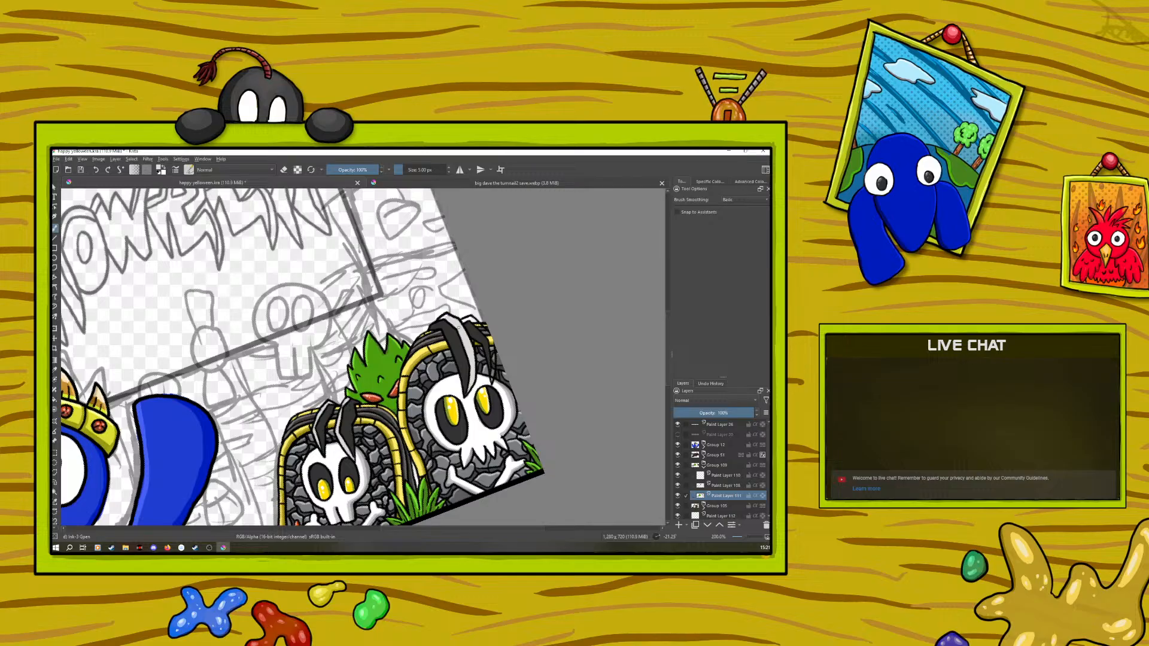
left_click_drag(470, 321, 462, 319)
left_click_drag(491, 342, 493, 376)
Step: Choose an even lighter, near-white tone and brighten the highlights along the claws on both gravestones
right_click(279, 419)
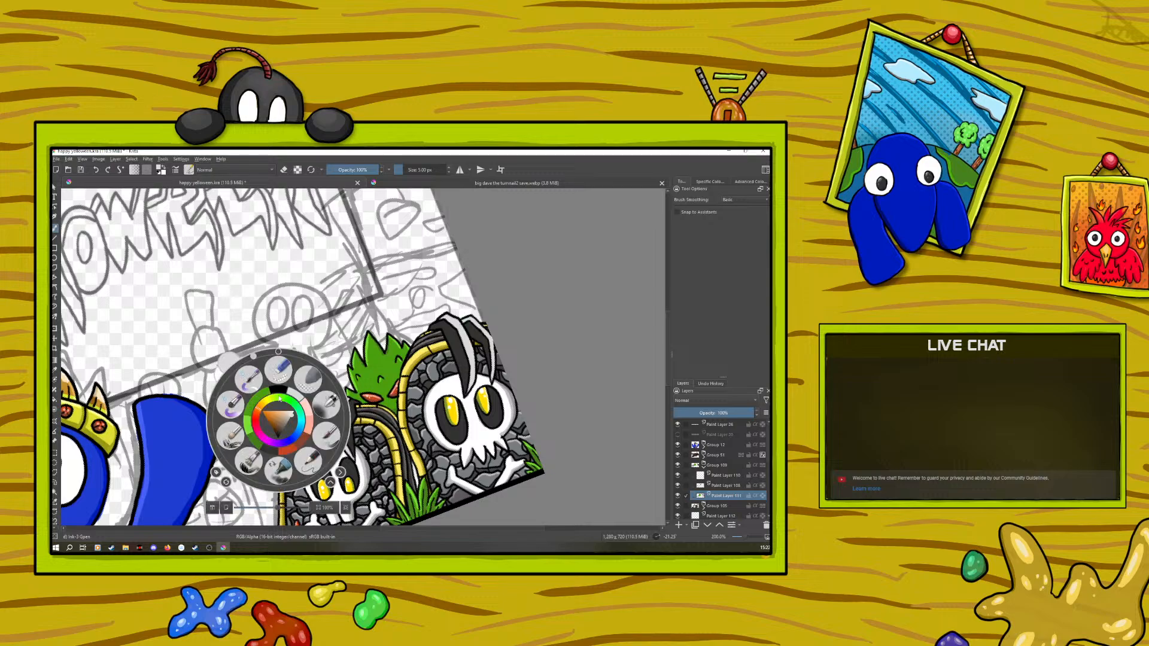
left_click(294, 412)
left_click(290, 259)
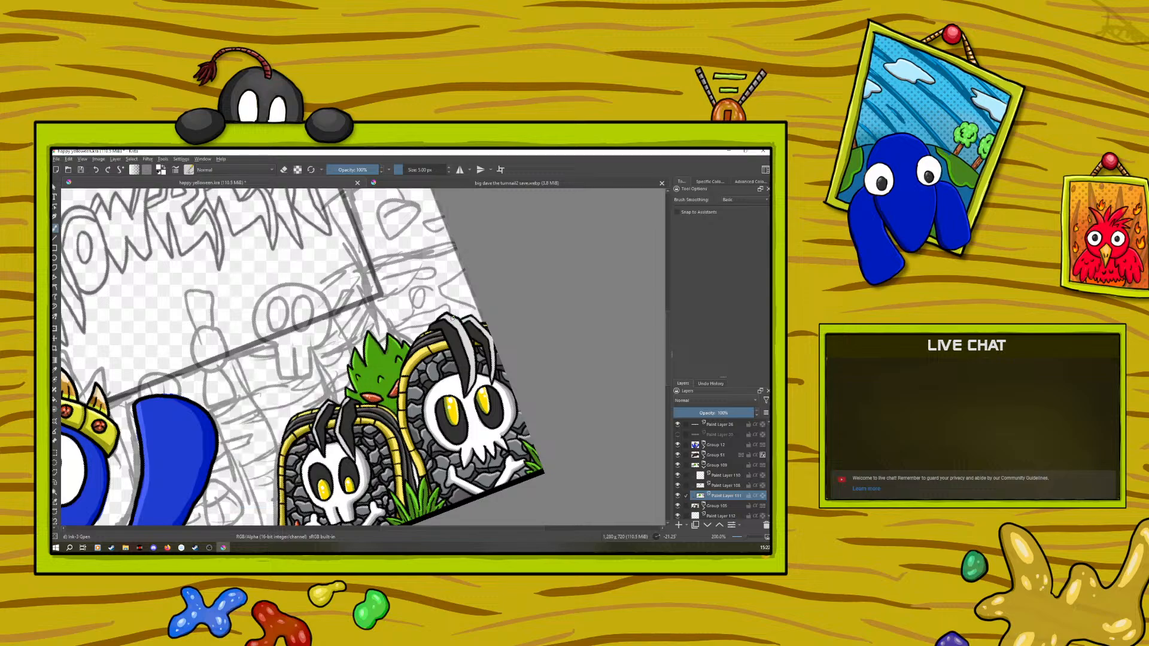
left_click_drag(460, 325, 471, 387)
mouse_move(463, 320)
left_mouse_down()
mouse_move(473, 316)
mouse_move(494, 379)
left_mouse_up()
left_click_drag(322, 438, 317, 448)
Step: Choose a darker grey and touch up the shading of the claws on both gravestones
left_click(55, 373)
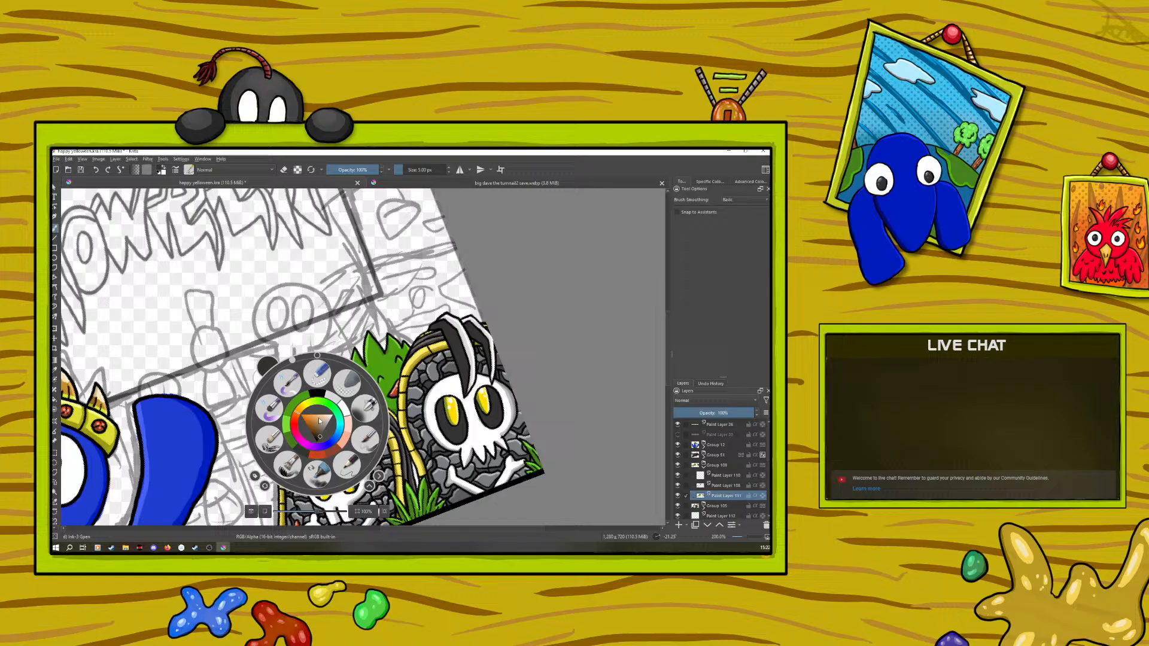
left_click(320, 437)
left_click(256, 288)
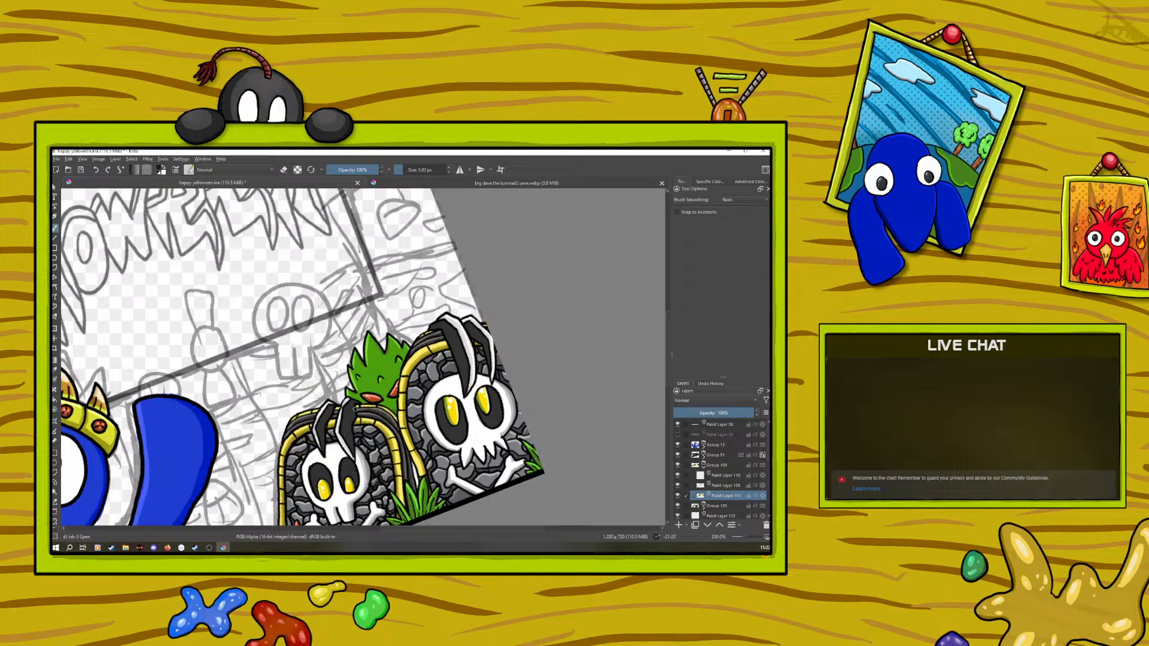
left_click_drag(351, 424, 355, 456)
left_click_drag(466, 333, 488, 362)
Step: Move Paint Layer 112 from below Group 105 down into Group 72
left_click(722, 485)
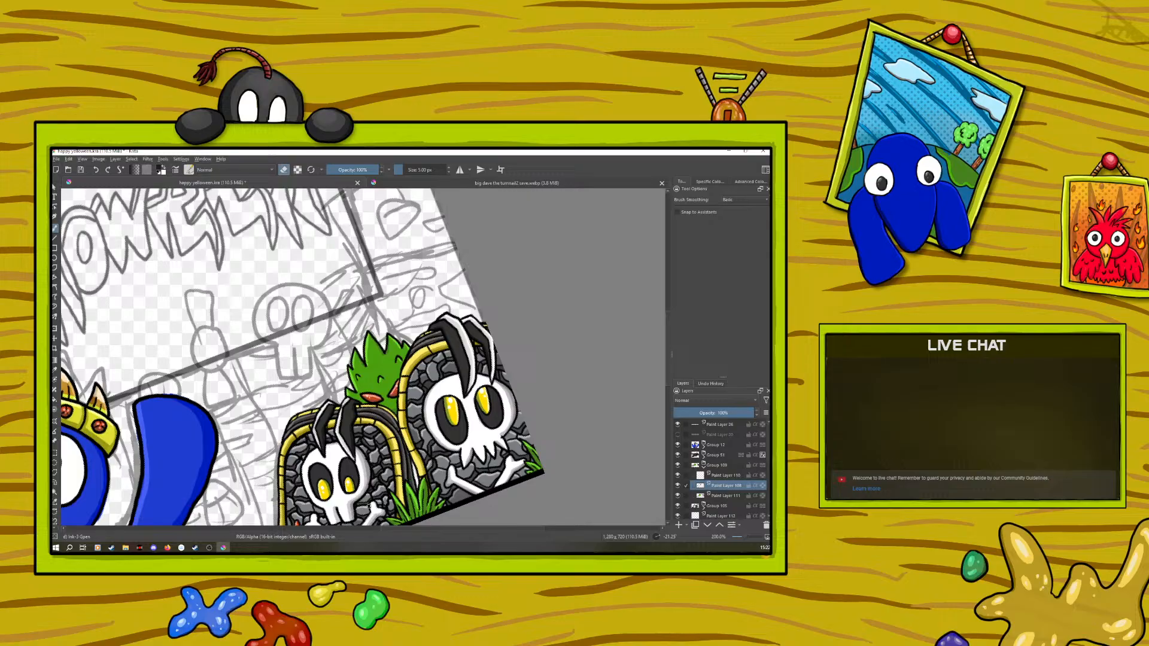
left_click(702, 465)
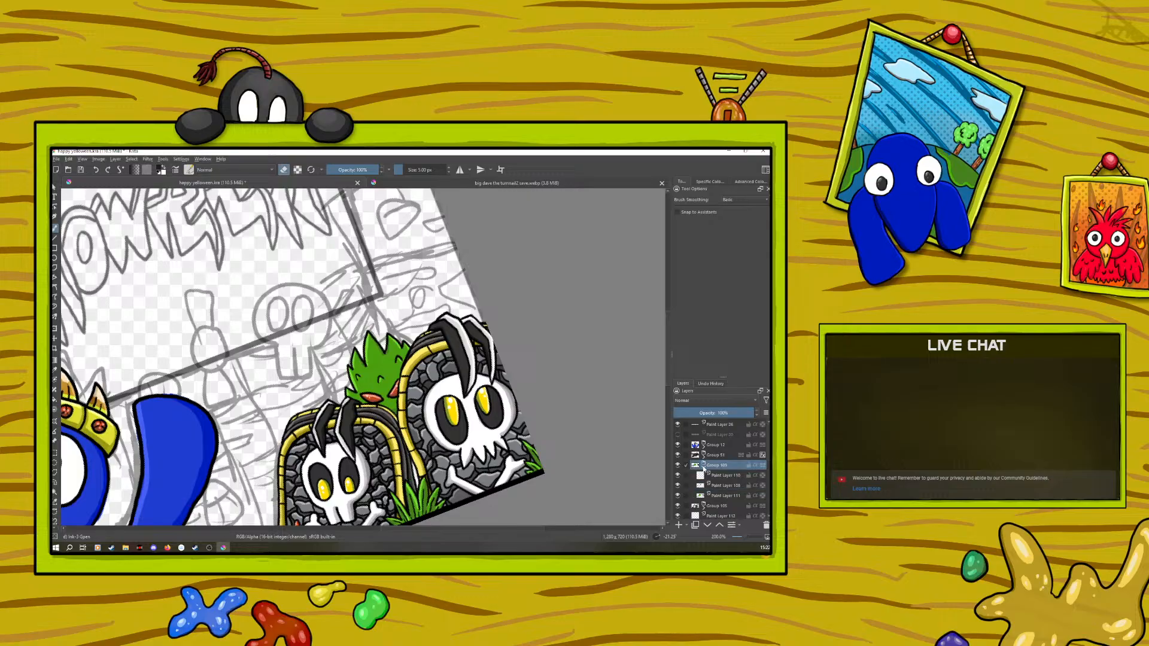
scroll(733, 473, "down", 3)
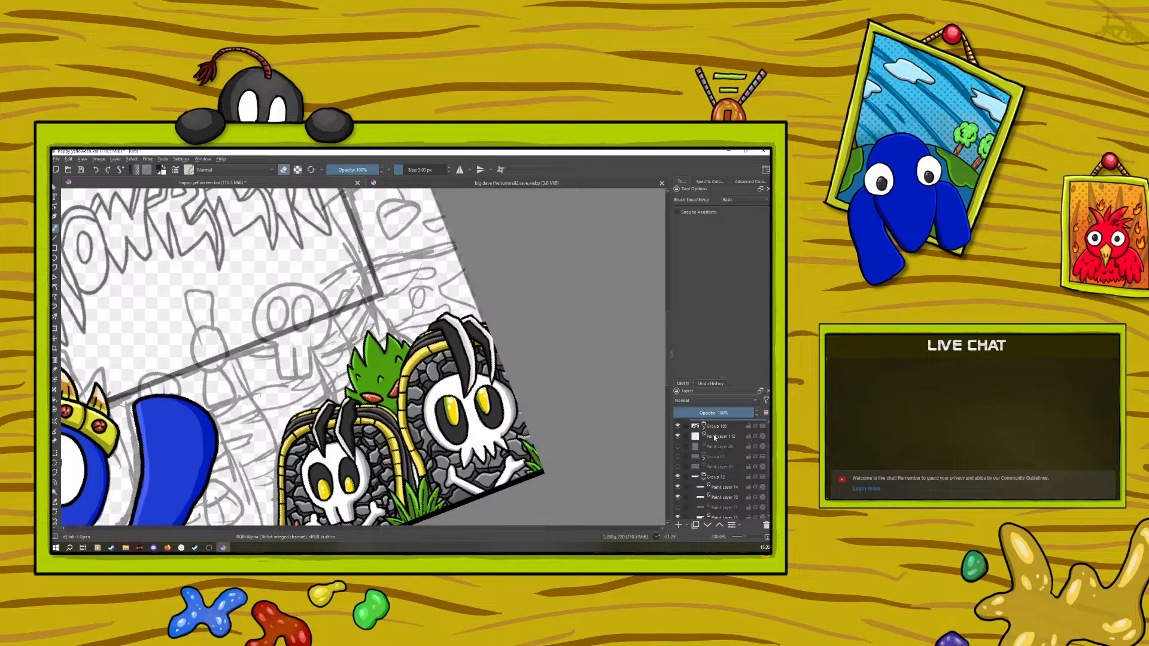
left_click(712, 437)
left_click(707, 524)
left_click(707, 525)
left_click(707, 525)
left_click(707, 525)
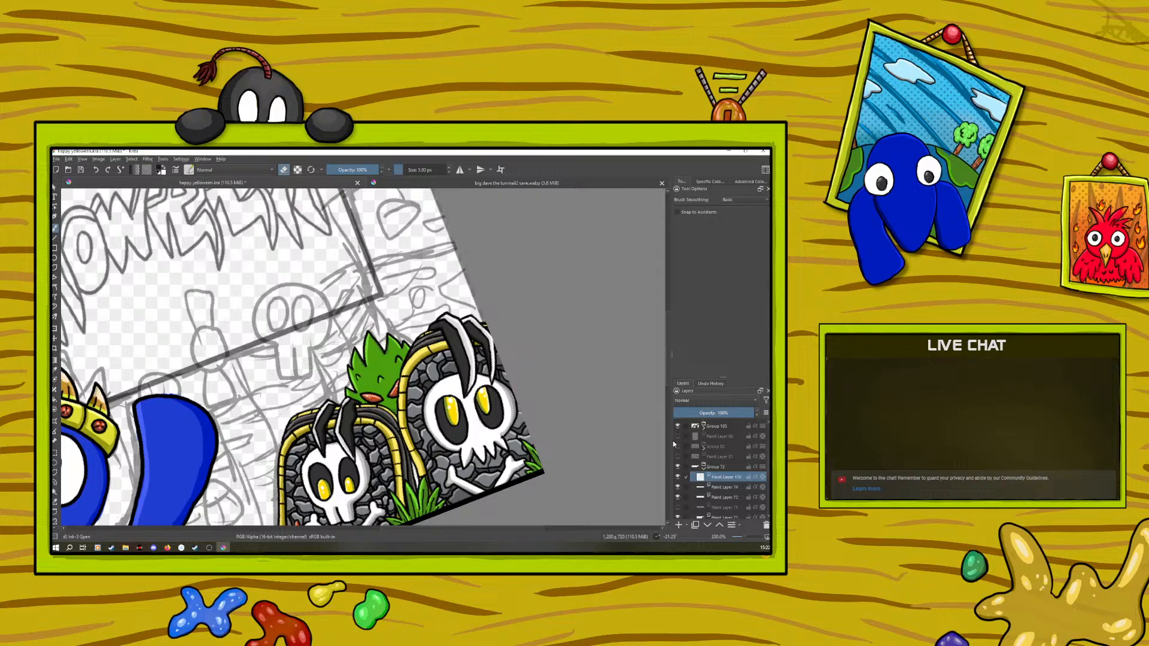
scroll(669, 410, "down", 5)
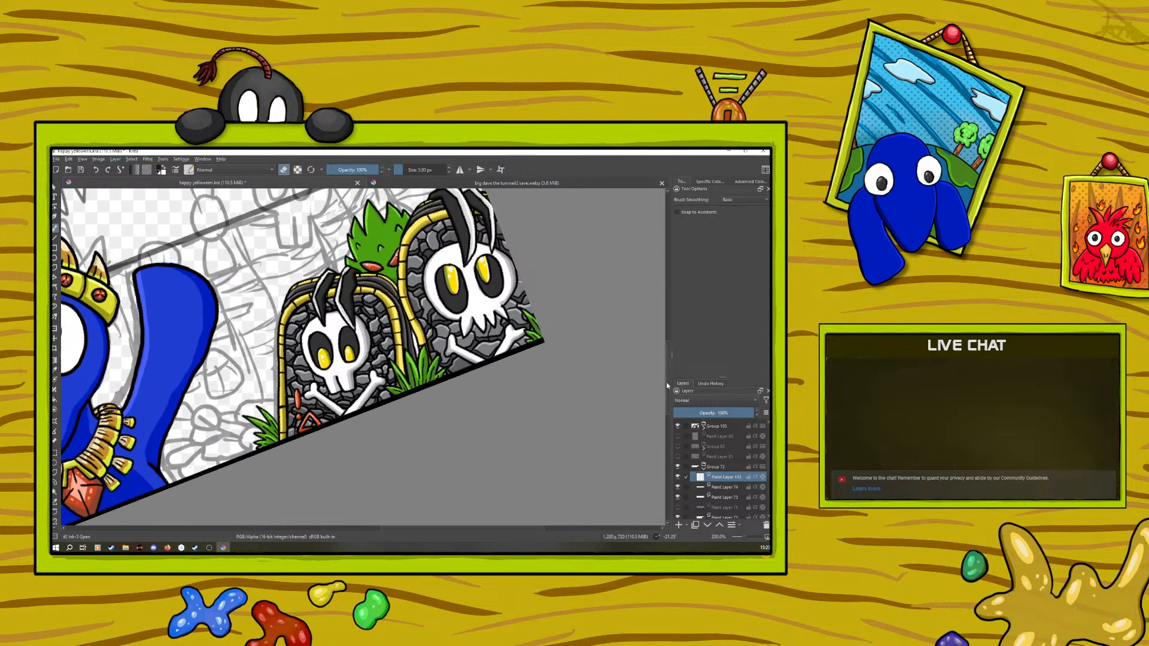
left_click_drag(387, 527, 343, 532)
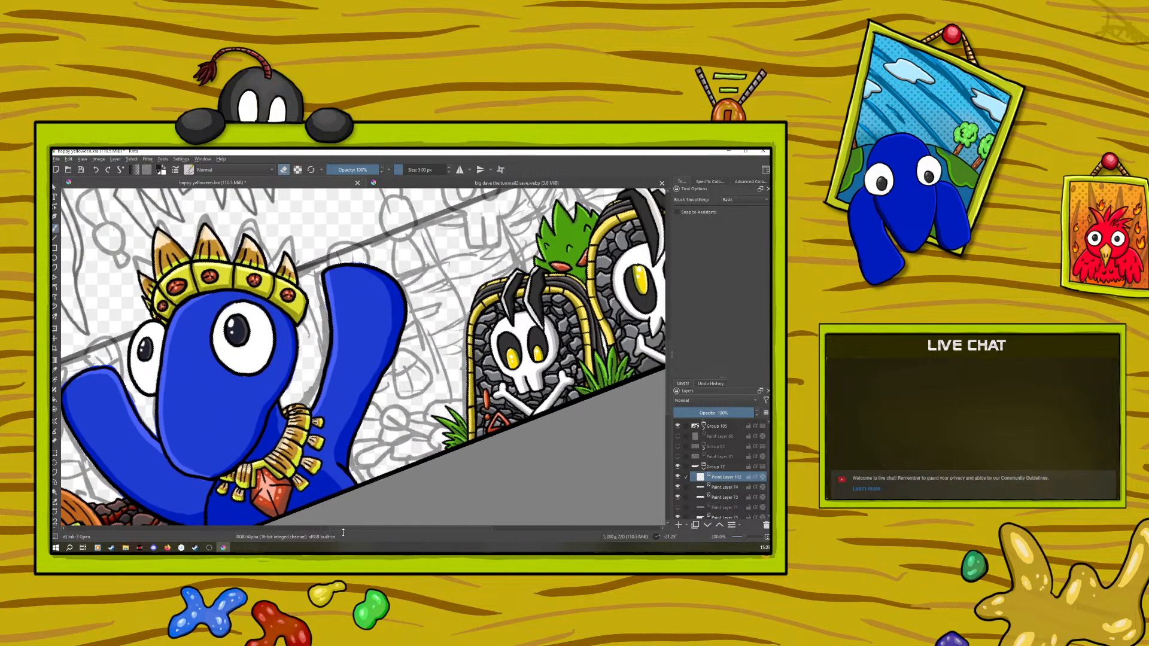
Step: Pick a dark brush colour and sketch rough stones on the ground between the blue character's raised arm and the nearest skull gravestone
right_click(578, 328)
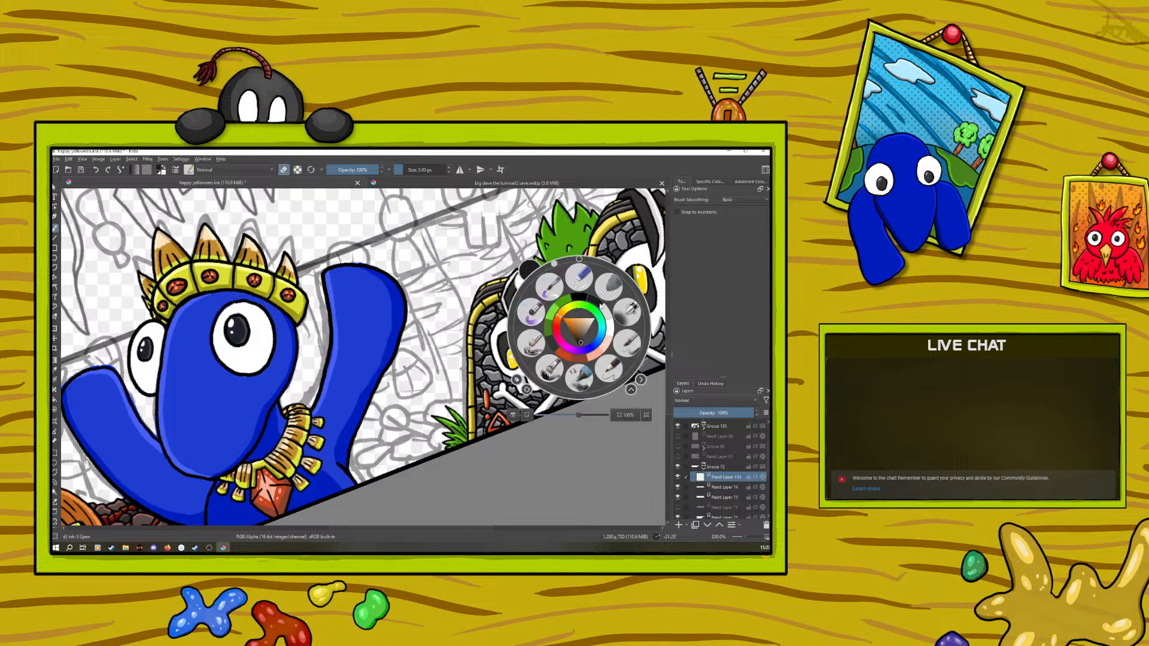
left_click(579, 343)
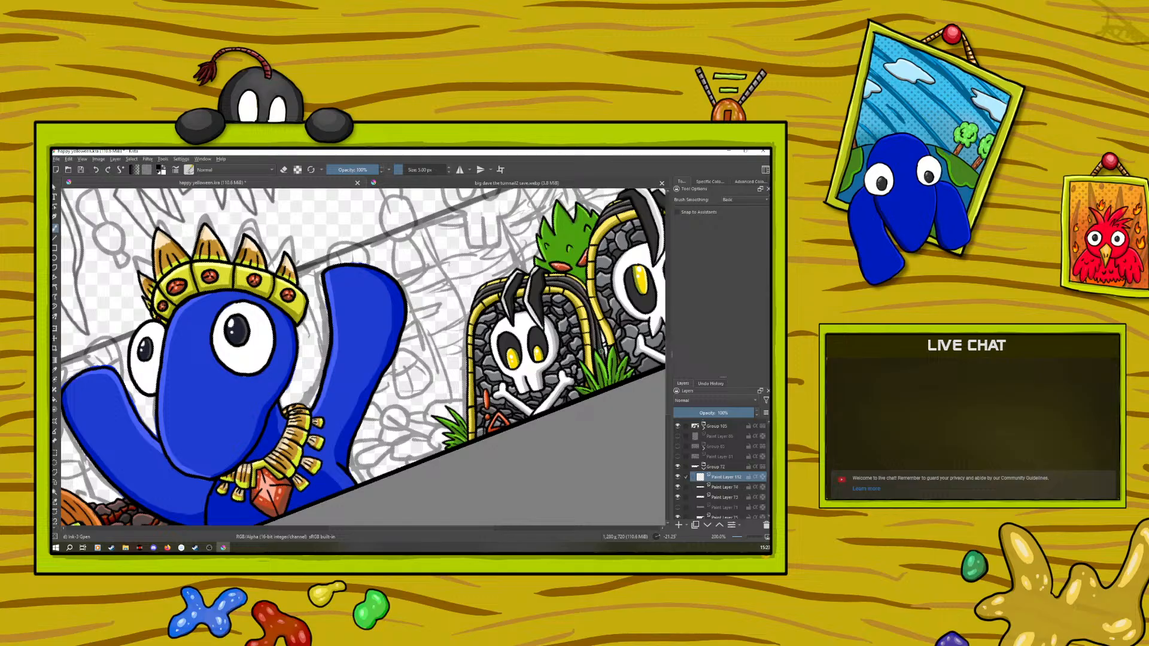
left_click_drag(603, 359, 605, 366)
left_click_drag(594, 370, 669, 366)
scroll(669, 365, "down", 3)
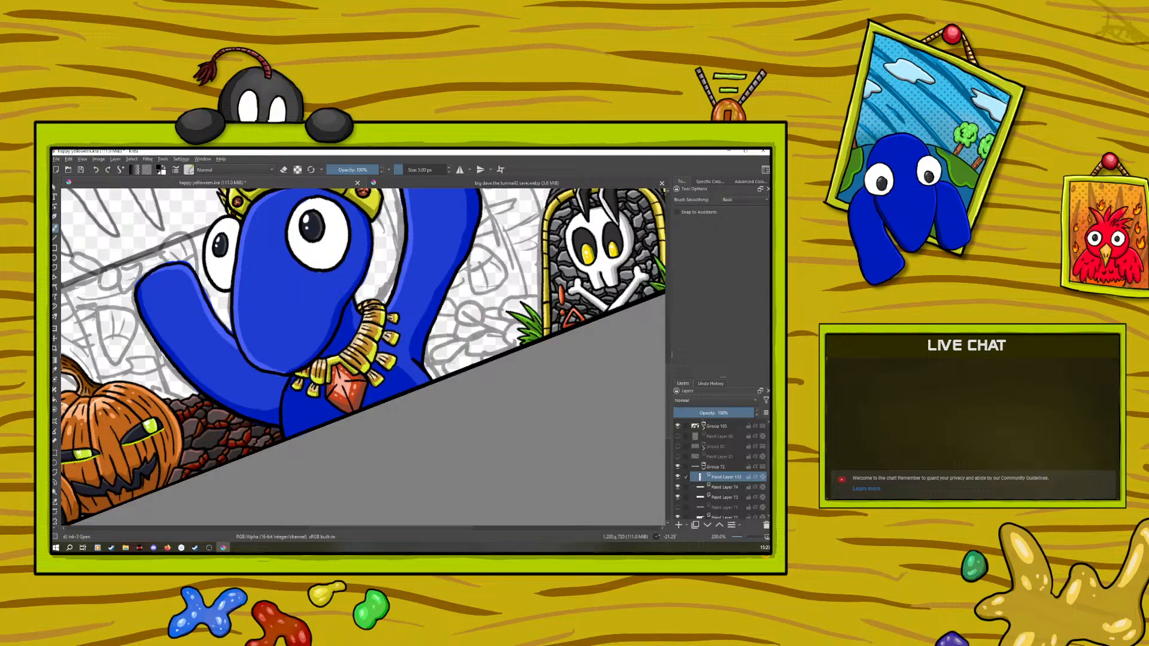
left_click(459, 170)
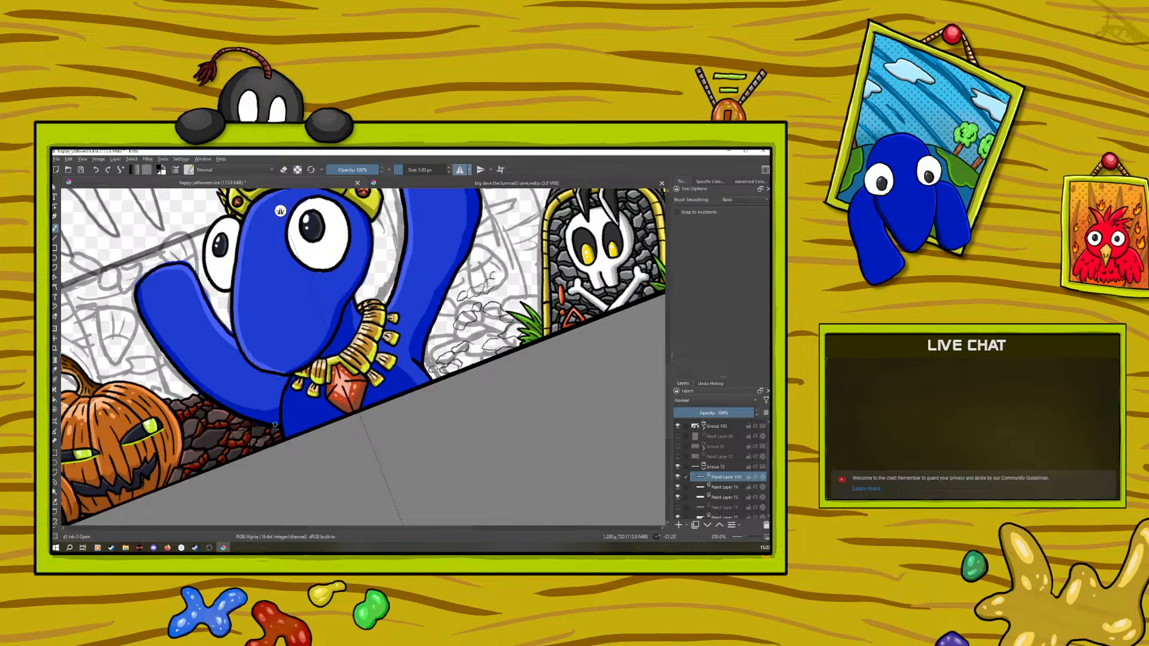
left_click(461, 170)
key("e")
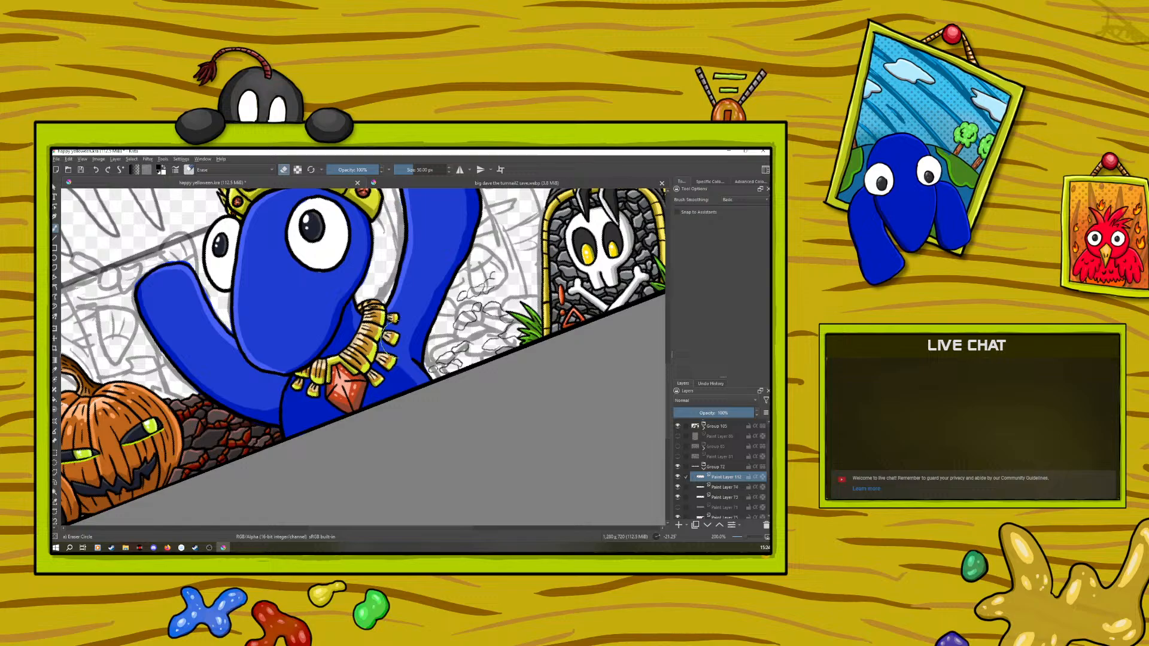
scroll(587, 365, "down", 5)
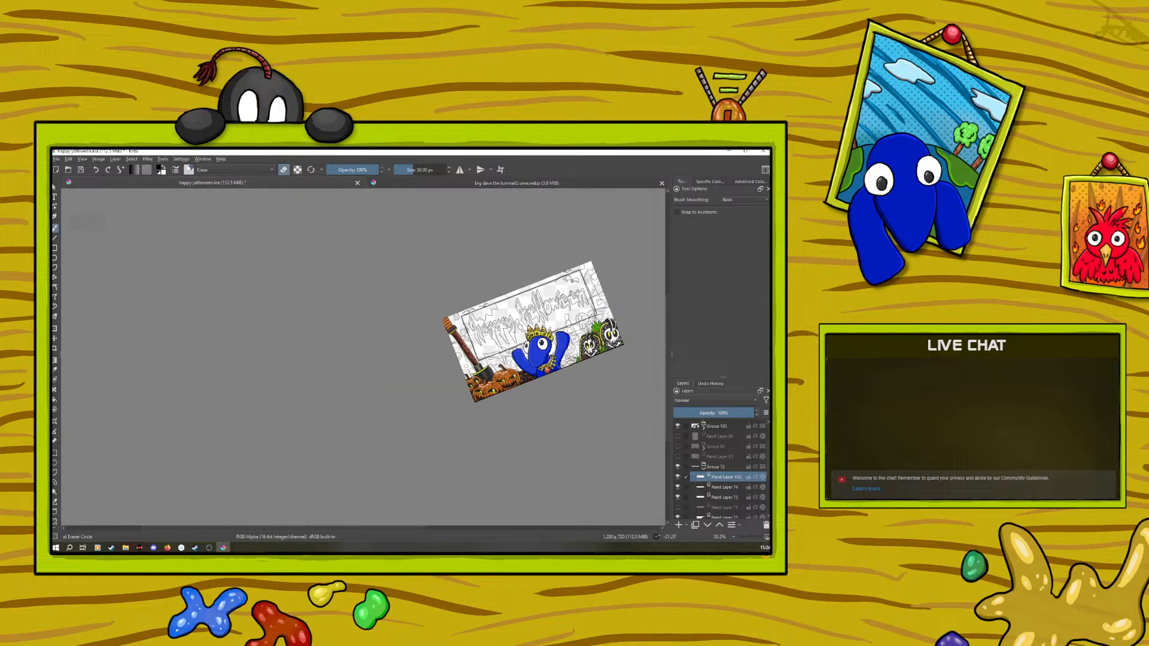
key("alt+Tab")
key("alt+Tab")
scroll(264, 440, "up", 2)
scroll(257, 434, "down", 5)
scroll(215, 392, "up", 3)
scroll(483, 403, "up", 4)
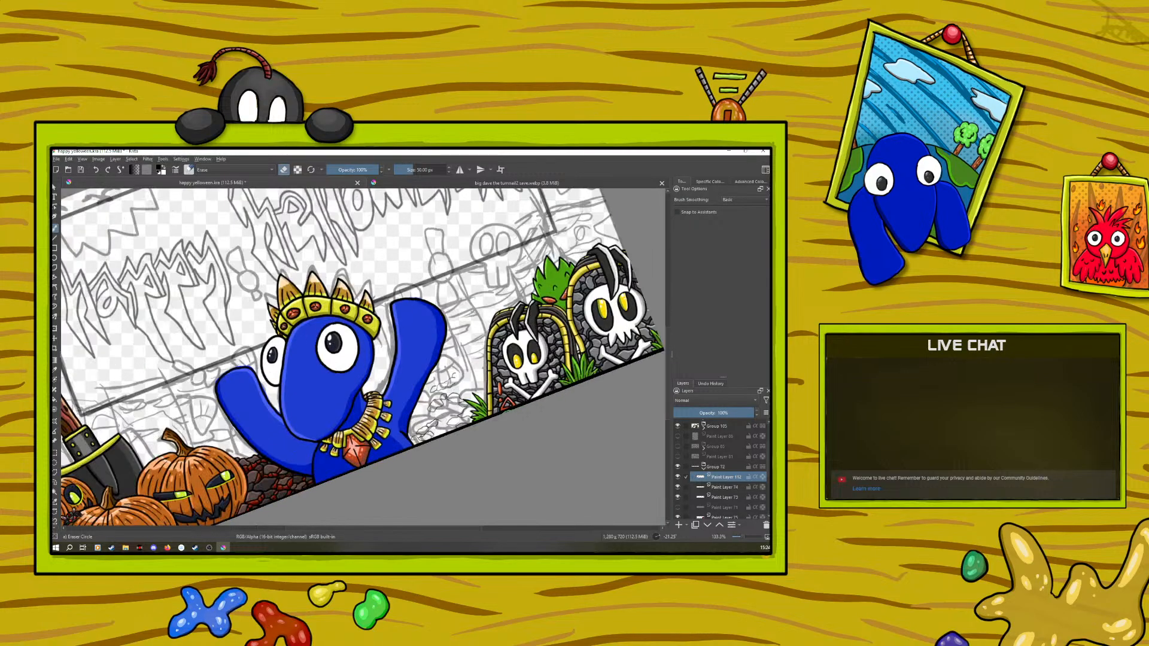
Step: Switch back to the ink brush, rotate the canvas and sketch the full pile of rounded stones between the blue character and the gravestone
right_click(398, 403)
left_click_drag(373, 340, 447, 354)
left_click(433, 278)
scroll(433, 278, "down", 5)
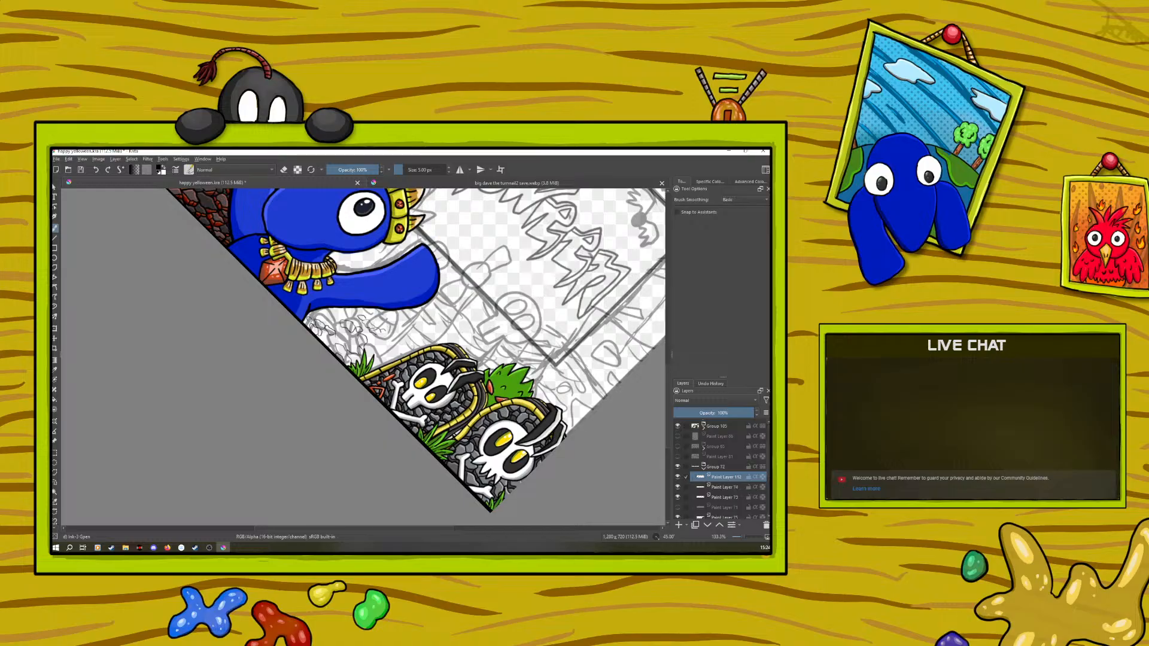
left_click(678, 478)
left_click(678, 477)
left_click_drag(339, 317, 341, 331)
left_click_drag(367, 346, 374, 356)
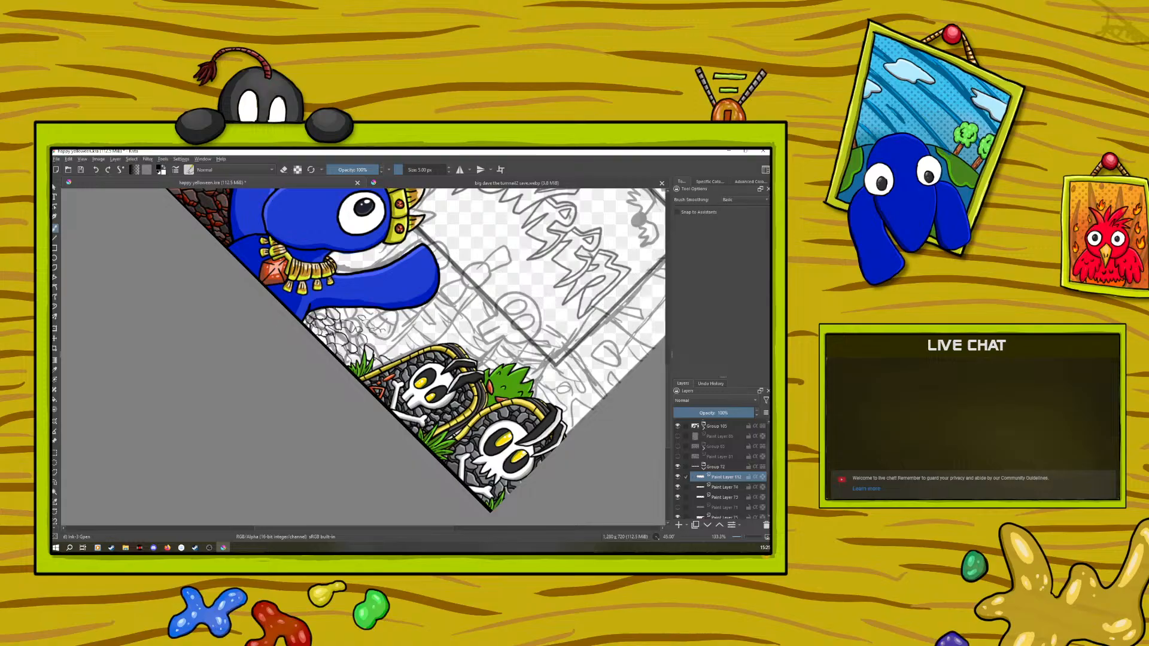
left_click_drag(367, 343, 375, 350)
left_click_drag(351, 321, 370, 334)
mouse_move(392, 345)
left_mouse_down()
mouse_move(399, 360)
mouse_move(387, 358)
left_mouse_up()
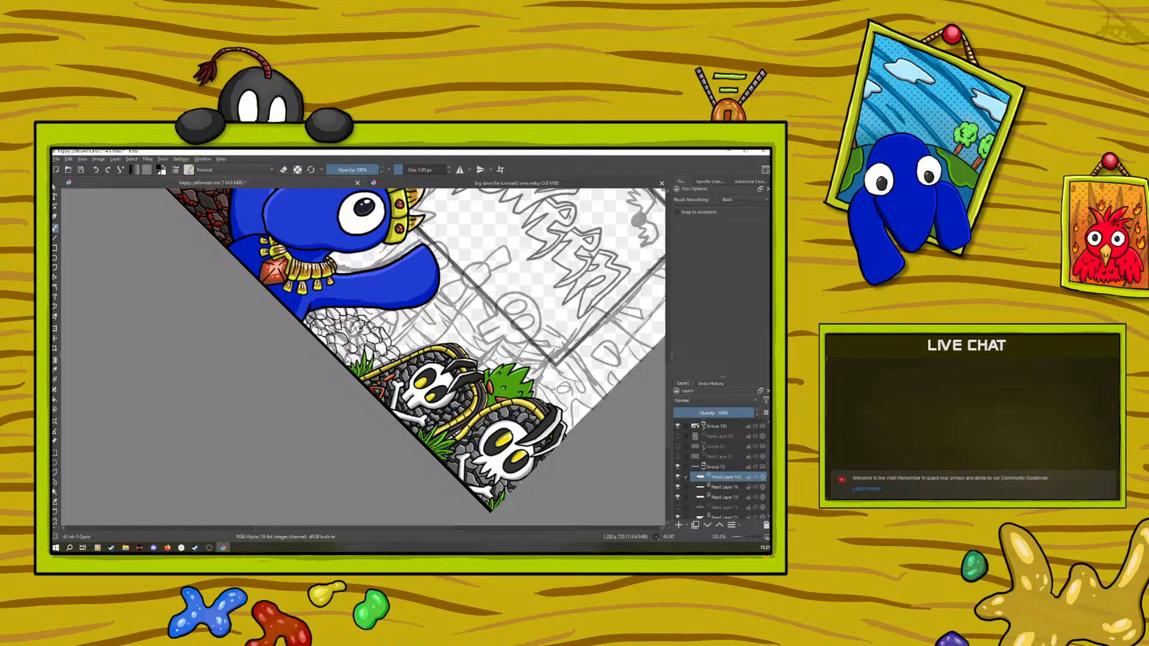
left_click_drag(346, 332, 357, 346)
Step: Lower the opacity of Paint Layer 112 with the rough stones and add a new paint layer above it
left_click_drag(720, 413, 708, 413)
left_click(679, 526)
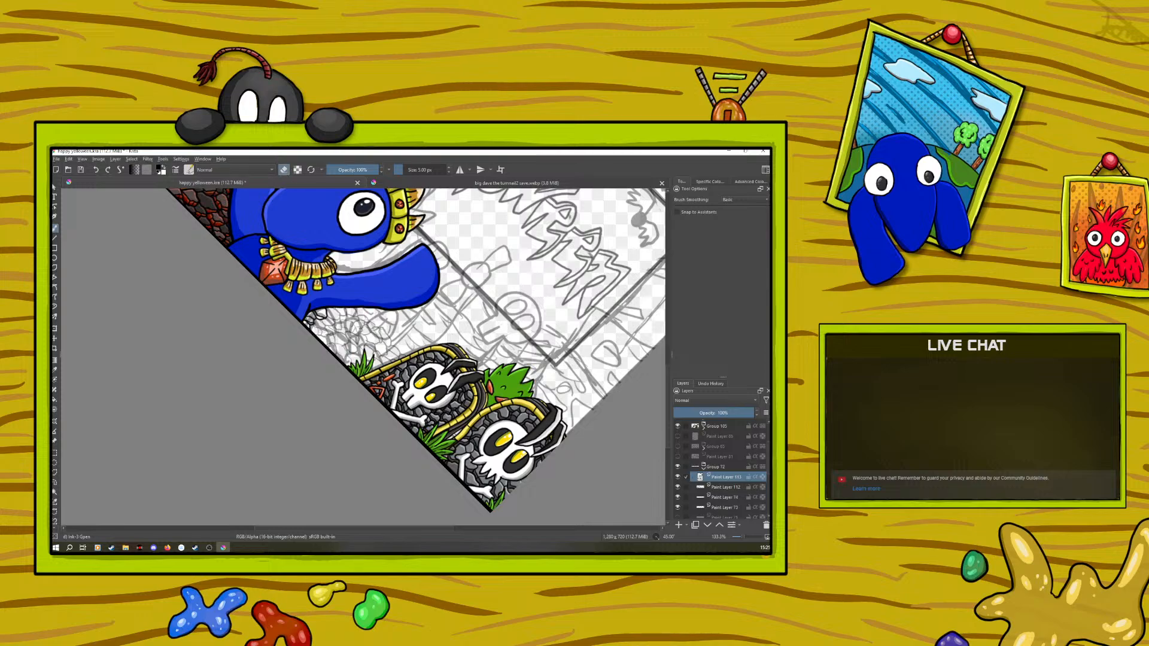
Step: Ink clean stone outlines over the faded sketch on the new layer, starting beside the blue character, and undo faulty strokes
left_click(287, 171)
left_click(284, 170)
key("e")
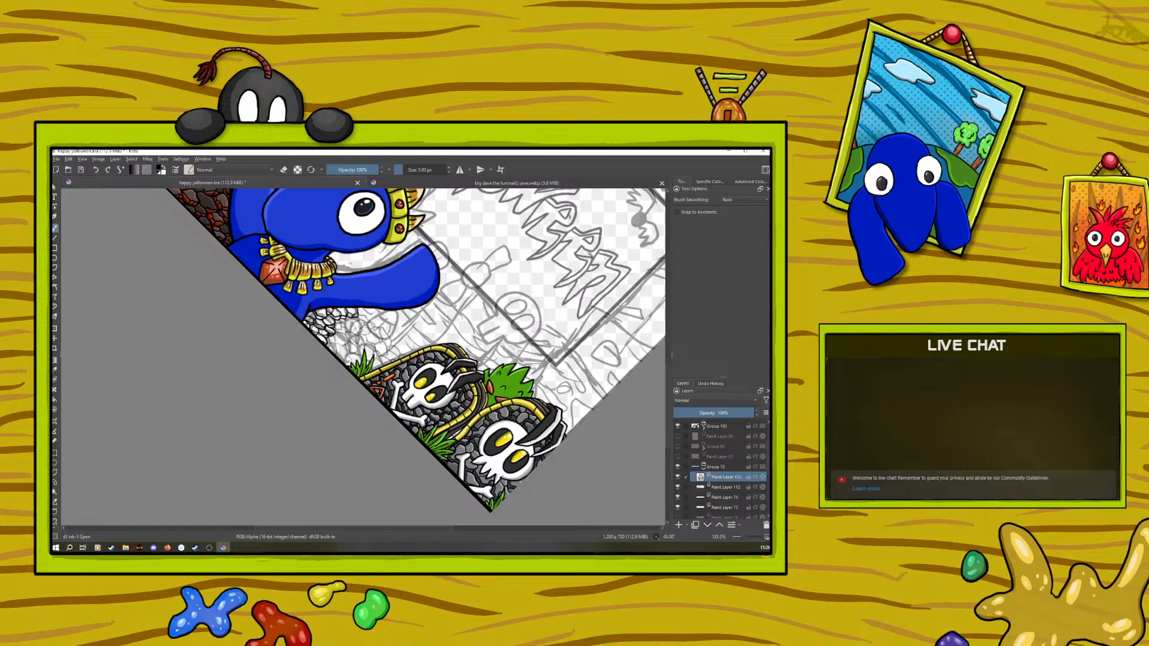
left_click(94, 168)
left_click(94, 170)
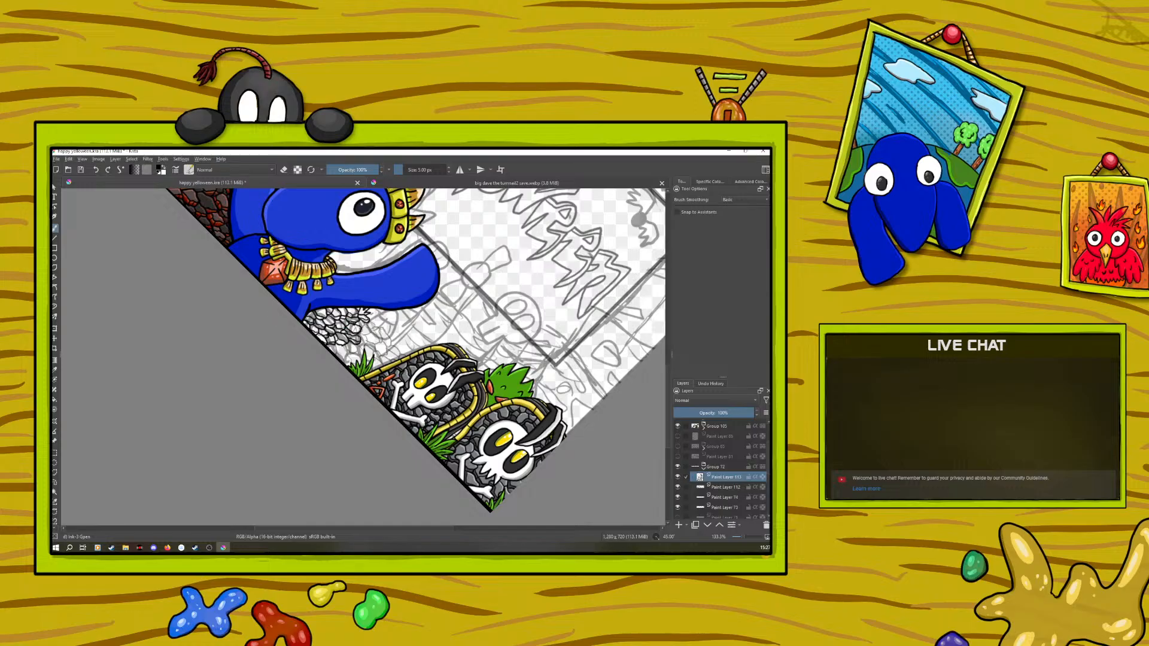
Step: Finish the ink outlines of the stone pile beside the skull gravestone, erasing and undoing faulty strokes
left_click(284, 170)
key("e")
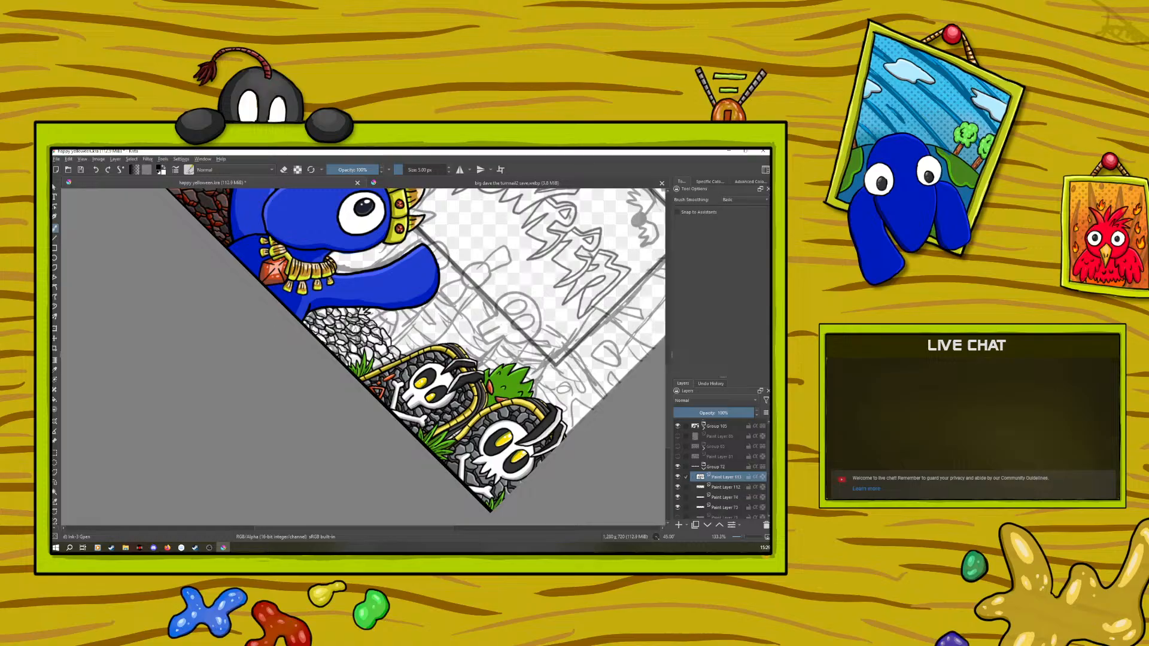
mouse_move(393, 341)
left_mouse_down()
mouse_move(398, 326)
mouse_move(396, 342)
left_mouse_up()
mouse_move(396, 343)
left_mouse_down()
mouse_move(403, 334)
mouse_move(397, 344)
left_mouse_up()
left_click(98, 172)
mouse_move(394, 342)
left_mouse_down()
mouse_move(402, 329)
mouse_move(395, 341)
left_mouse_up()
Step: Rotate the canvas nearly upright and ink a spiky grass tuft behind the stones between the pumpkins and the blue character
right_click(213, 369)
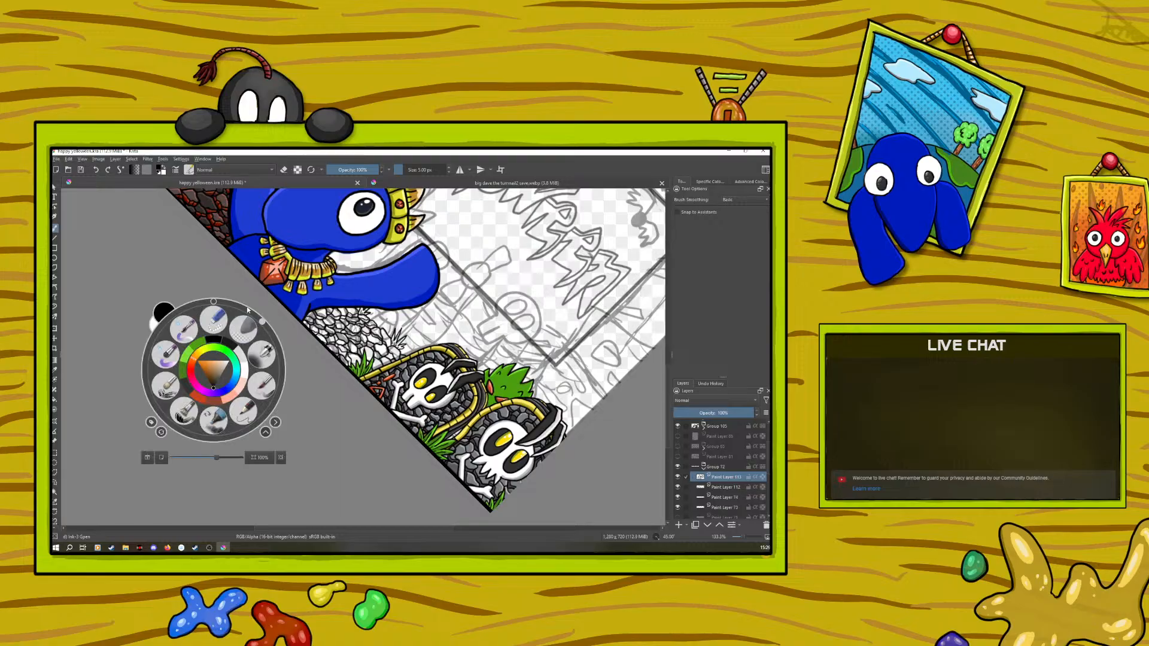
left_click_drag(259, 317, 218, 301)
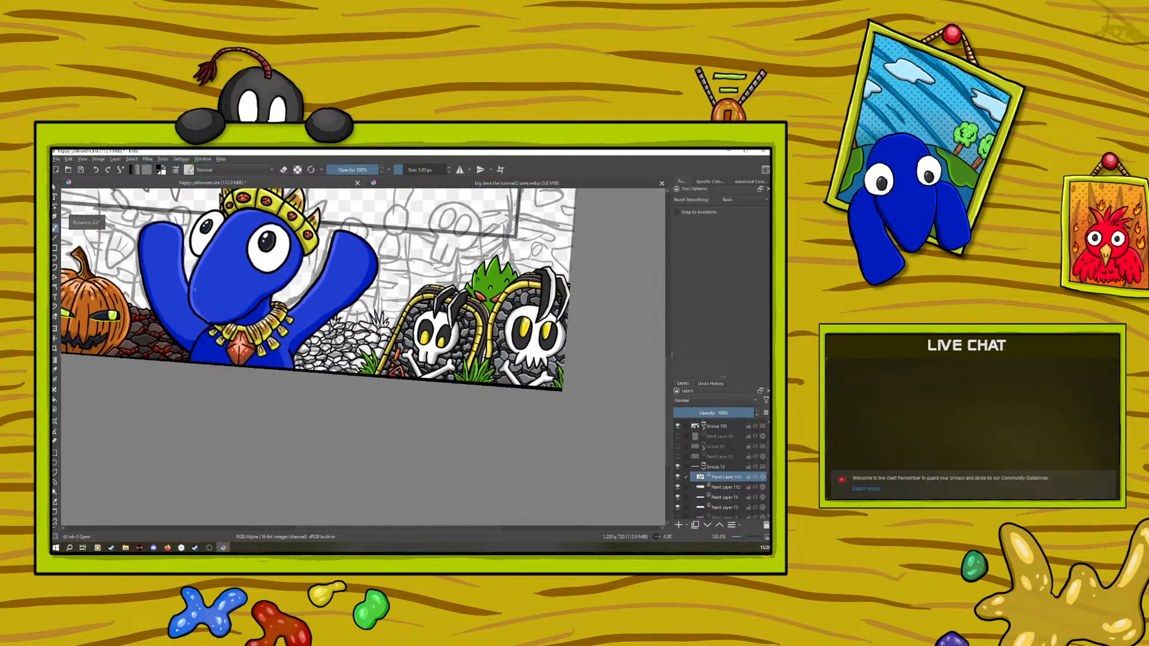
left_click_drag(337, 529, 281, 530)
left_click_drag(296, 307, 292, 284)
mouse_move(292, 285)
left_mouse_down()
mouse_move(298, 302)
mouse_move(301, 285)
left_mouse_up()
left_click_drag(301, 285, 309, 295)
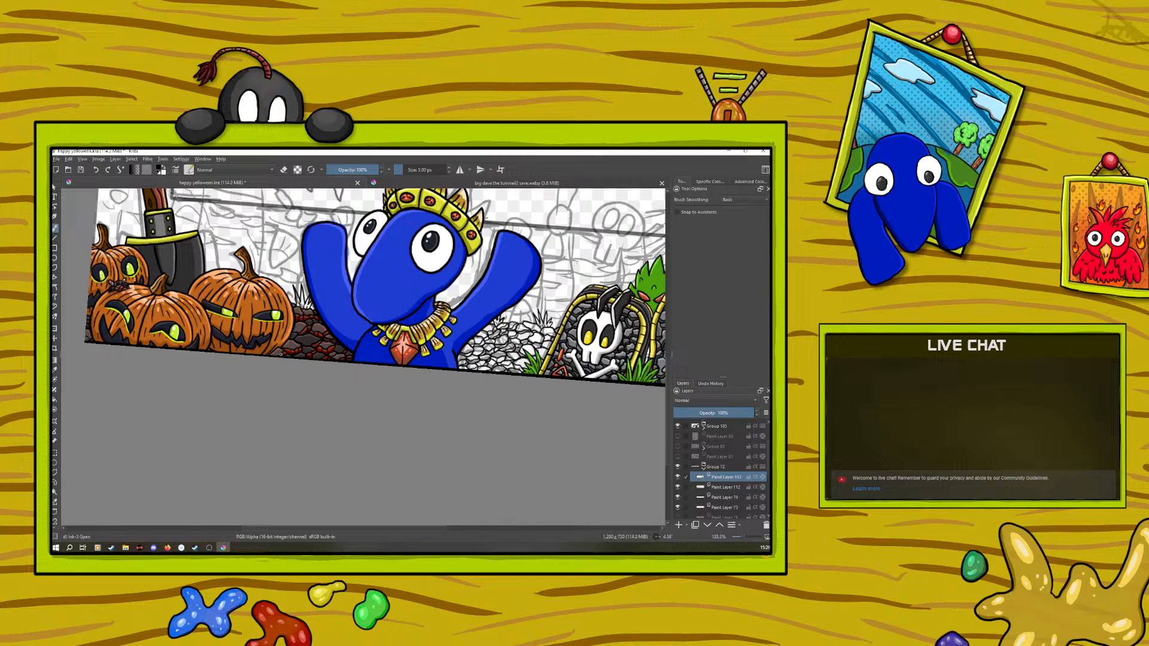
Step: Add a new paint layer and move it to the bottom of Group 72, below Paint Layer 75
key("Insert")
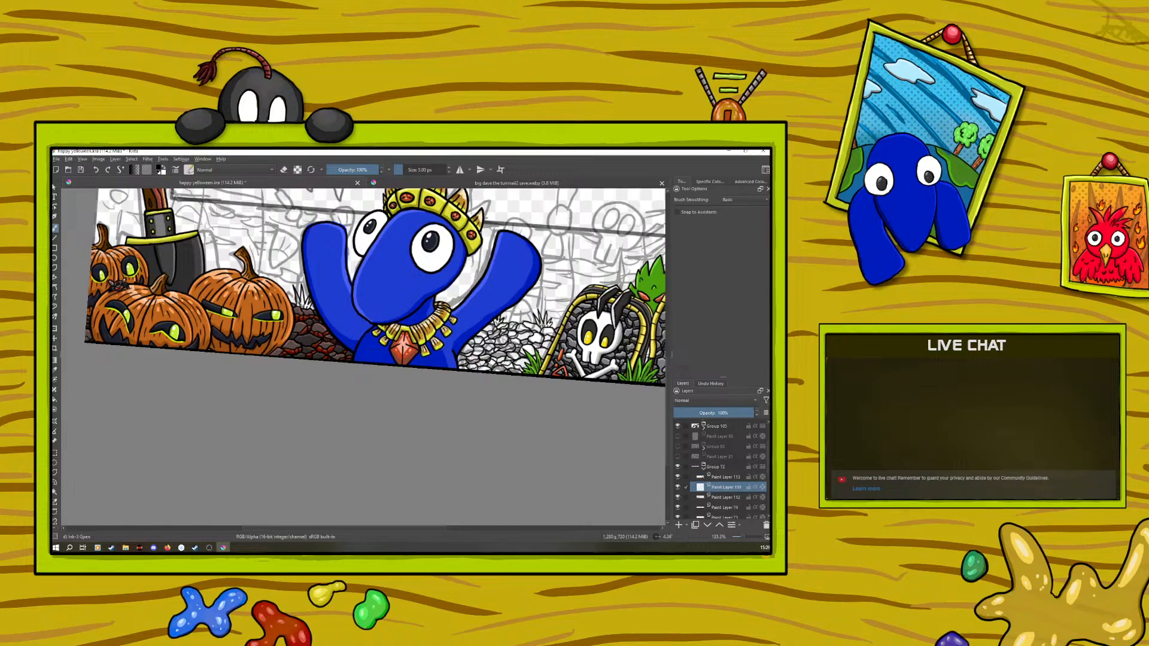
scroll(717, 473, "down", 2)
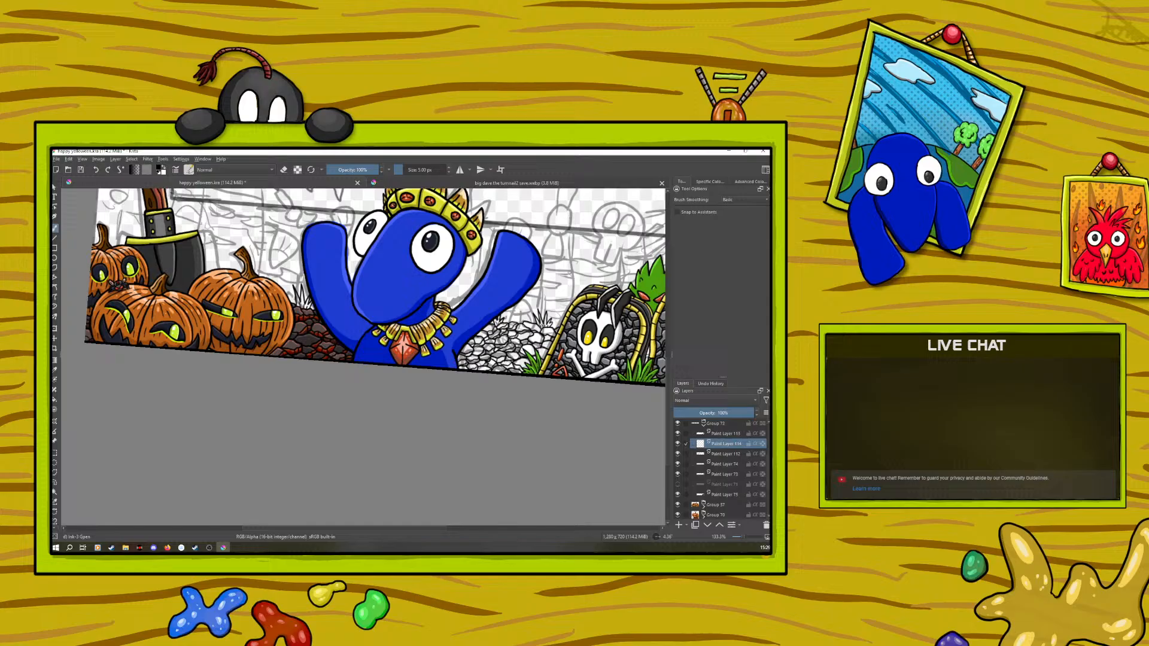
left_click(706, 526)
left_click(706, 526)
left_click(707, 525)
left_click(707, 525)
left_click(707, 526)
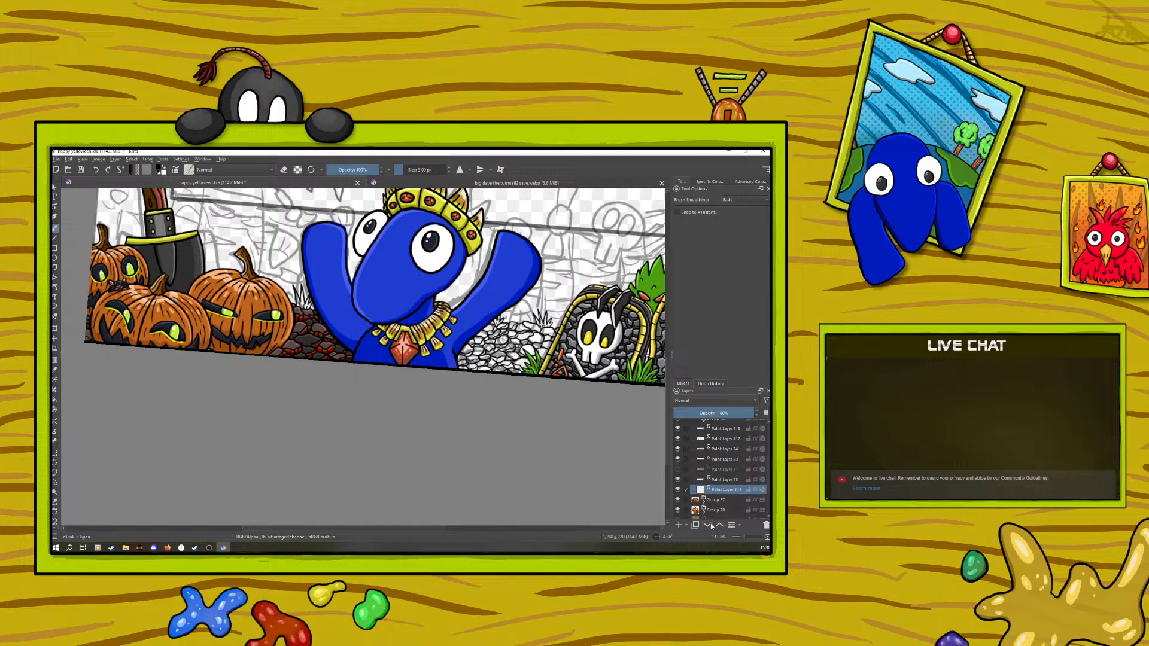
Step: Sample the dark stone colour from the finished pile, enlarge the brush and paint the base colour under the new stone outlines
key("p")
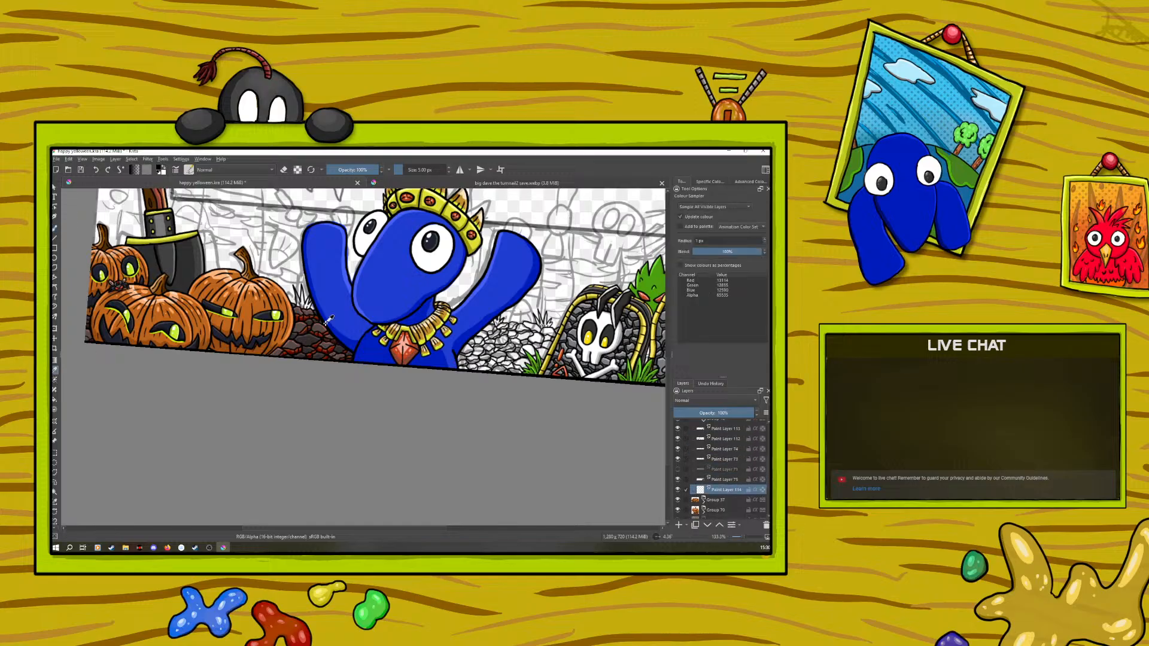
key("b")
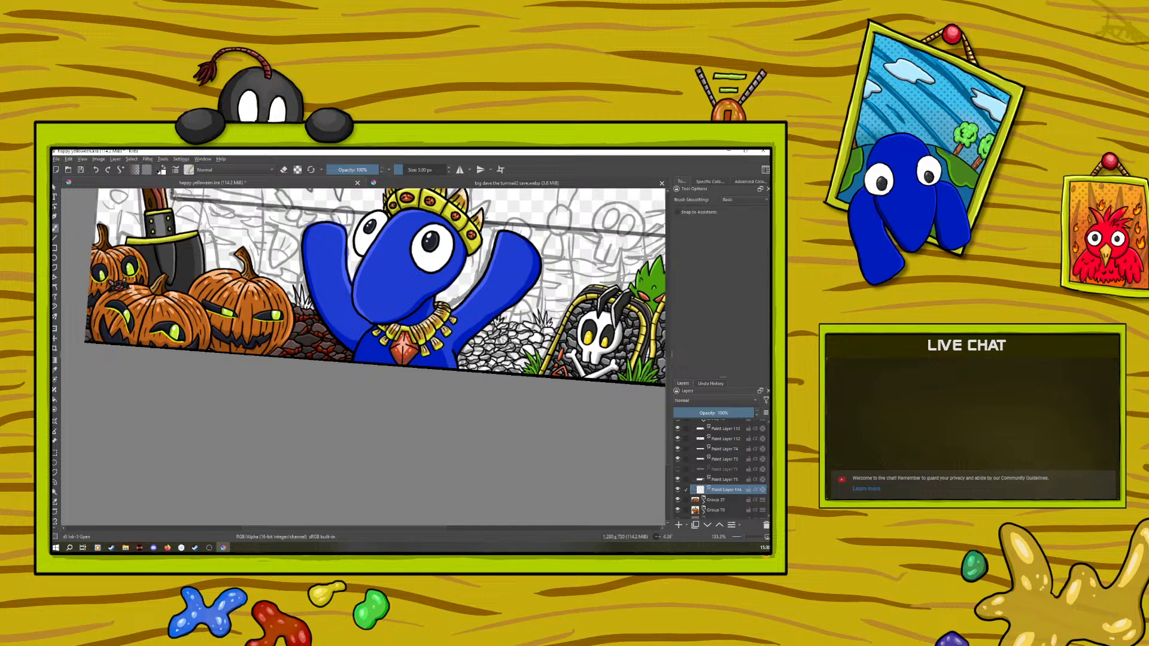
left_click_drag(408, 170, 408, 170)
mouse_move(478, 336)
left_mouse_down()
mouse_move(466, 369)
mouse_move(504, 338)
mouse_move(490, 367)
mouse_move(523, 343)
mouse_move(493, 372)
mouse_move(481, 360)
mouse_move(505, 330)
mouse_move(502, 369)
mouse_move(532, 345)
mouse_move(515, 375)
mouse_move(538, 328)
left_mouse_up()
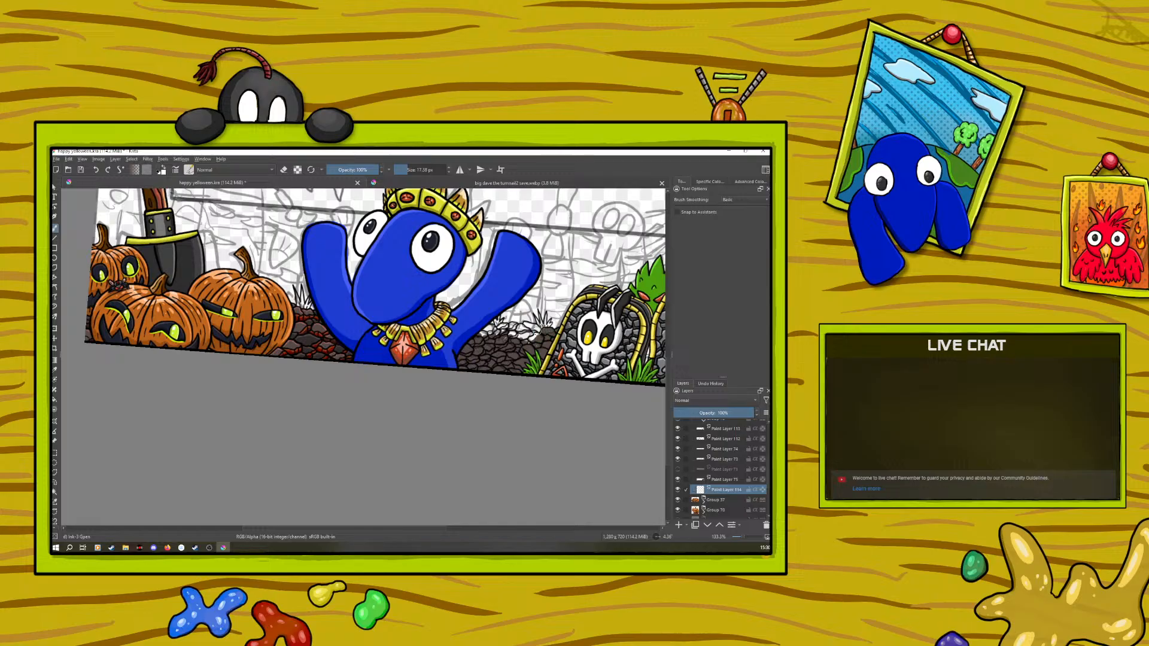
Step: Hide the rough stone sketch on Paint Layer 112 and fill the remaining unpainted stones with the base colour
scroll(765, 454, "up", 3)
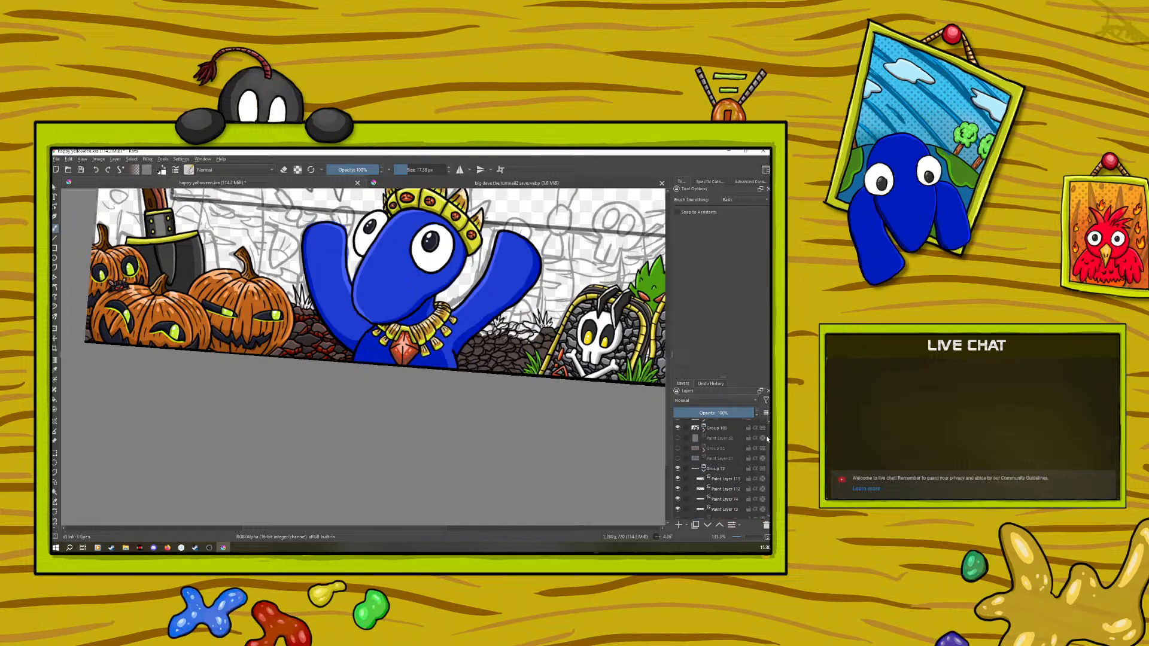
left_click(678, 489)
scroll(718, 470, "down", 3)
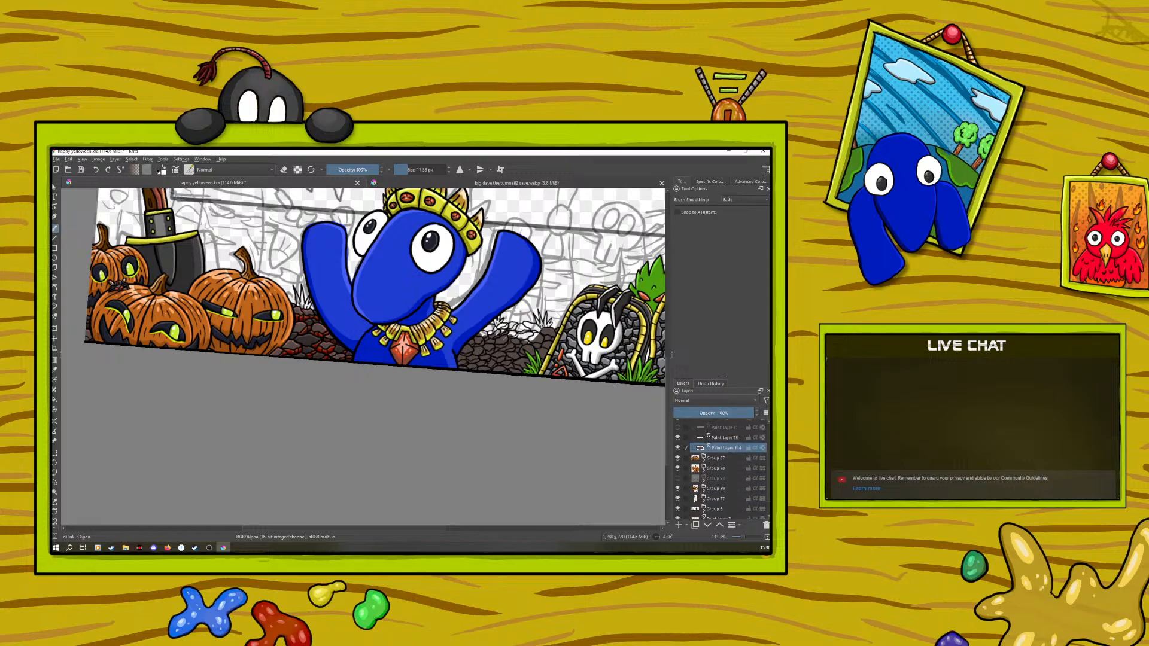
mouse_move(477, 333)
left_mouse_down()
mouse_move(533, 330)
mouse_move(515, 332)
left_mouse_up()
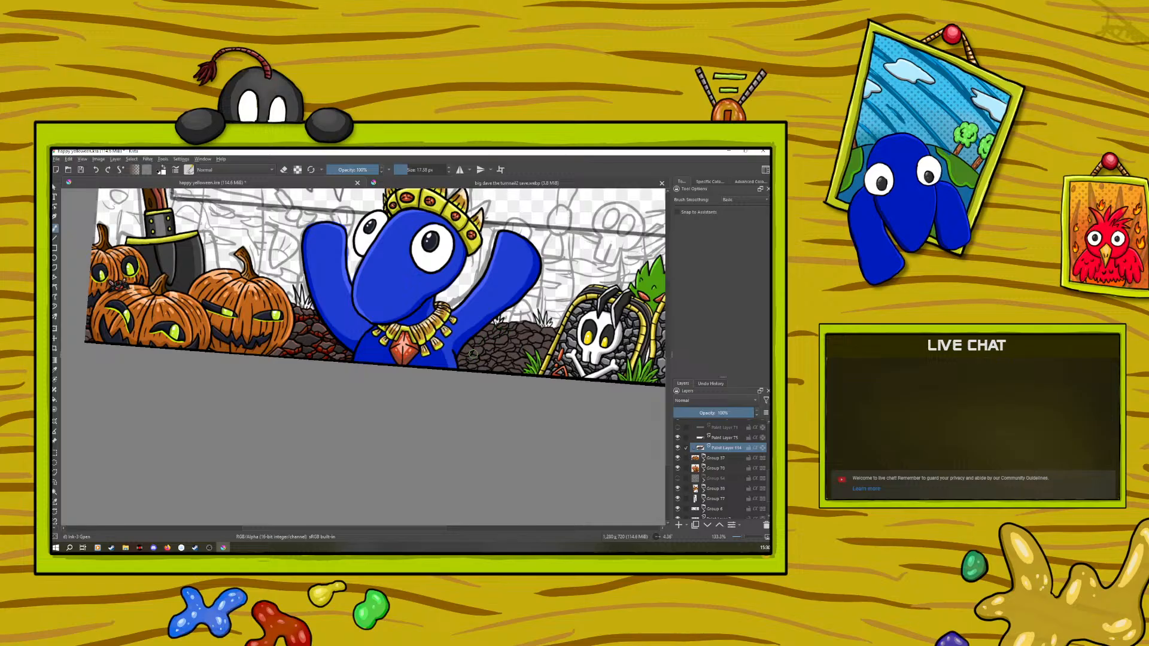
Step: Show Paint Layer 112 again, select Paint Layer 113 and switch to a small black ink brush near the skull gravestones
scroll(715, 482, "up", 5)
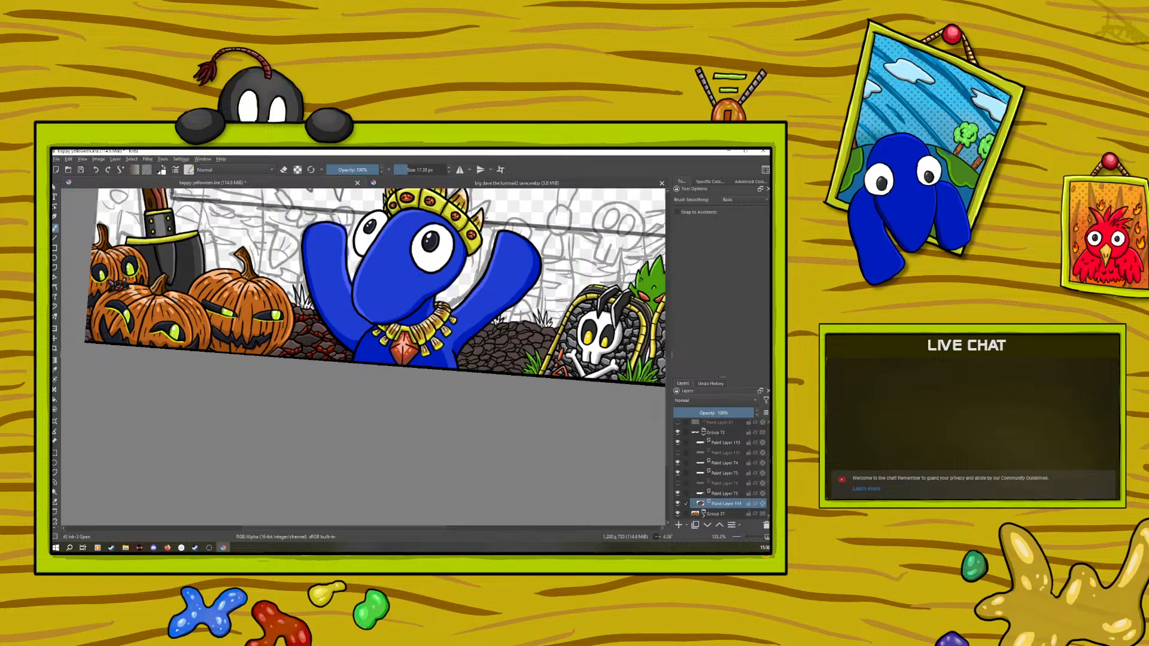
left_click(678, 483)
left_click(725, 473)
right_click(509, 375)
left_click(513, 388)
right_click(513, 388)
left_click_drag(428, 530, 492, 530)
left_click(402, 170)
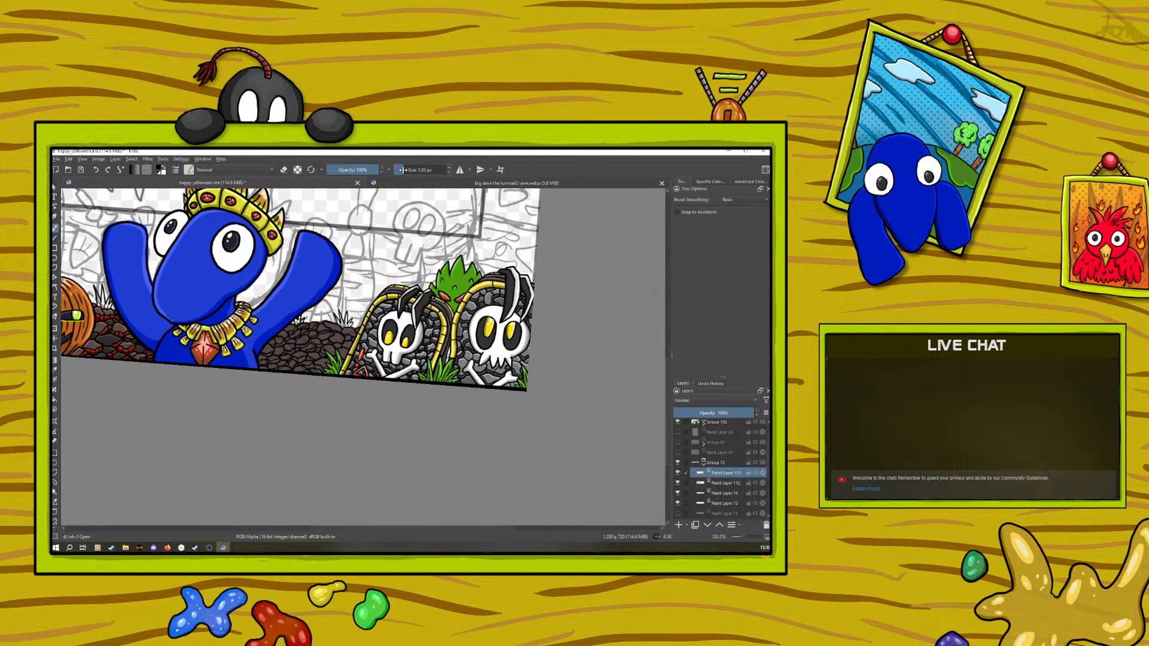
left_click(404, 170)
Step: Select Paint Layer 114, sample the brown of the new stones for the brush and hide Paint Layer 112
scroll(759, 447, "down", 2)
left_click(724, 501)
left_click(55, 369)
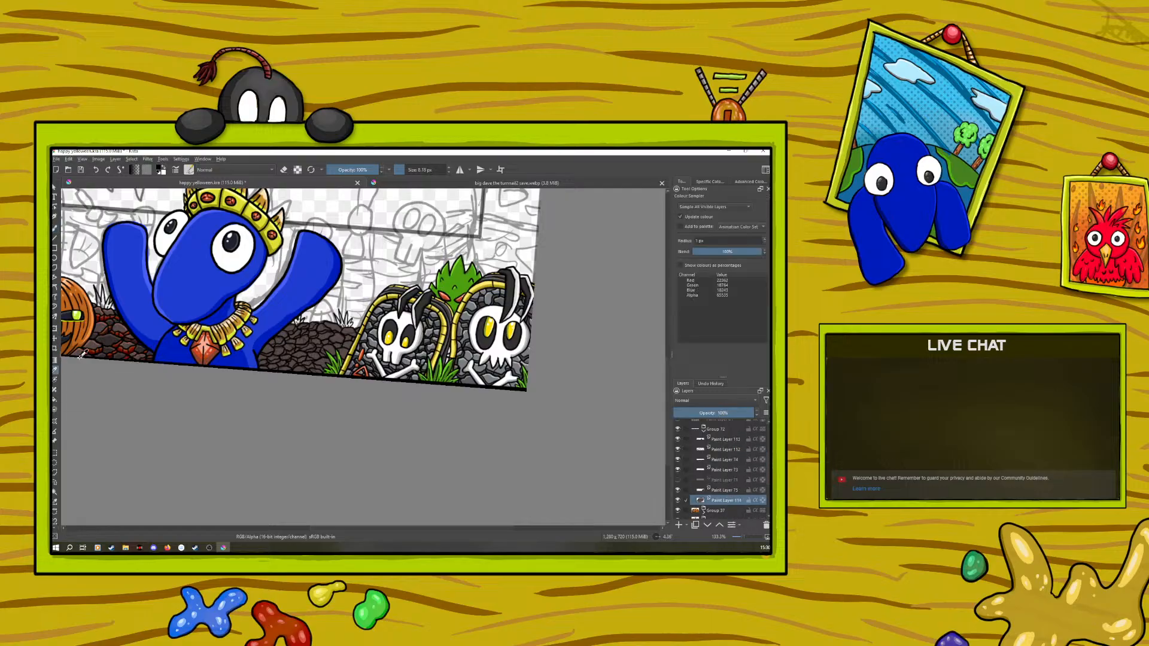
left_click(273, 346)
left_click(55, 228)
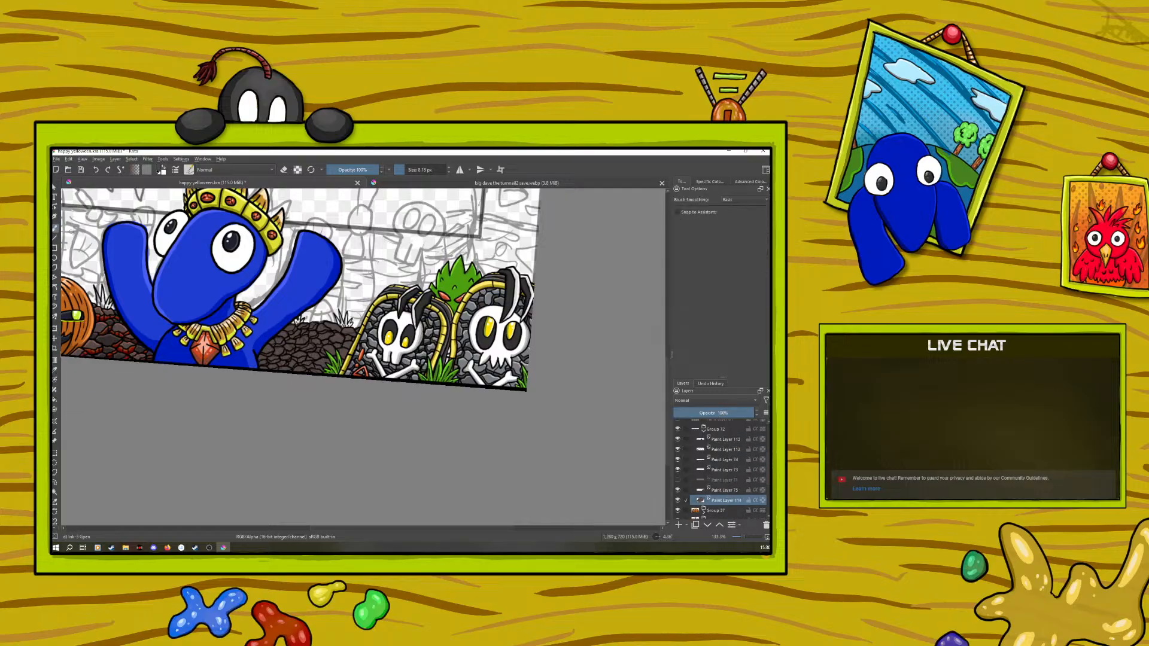
scroll(687, 468, "up", 2)
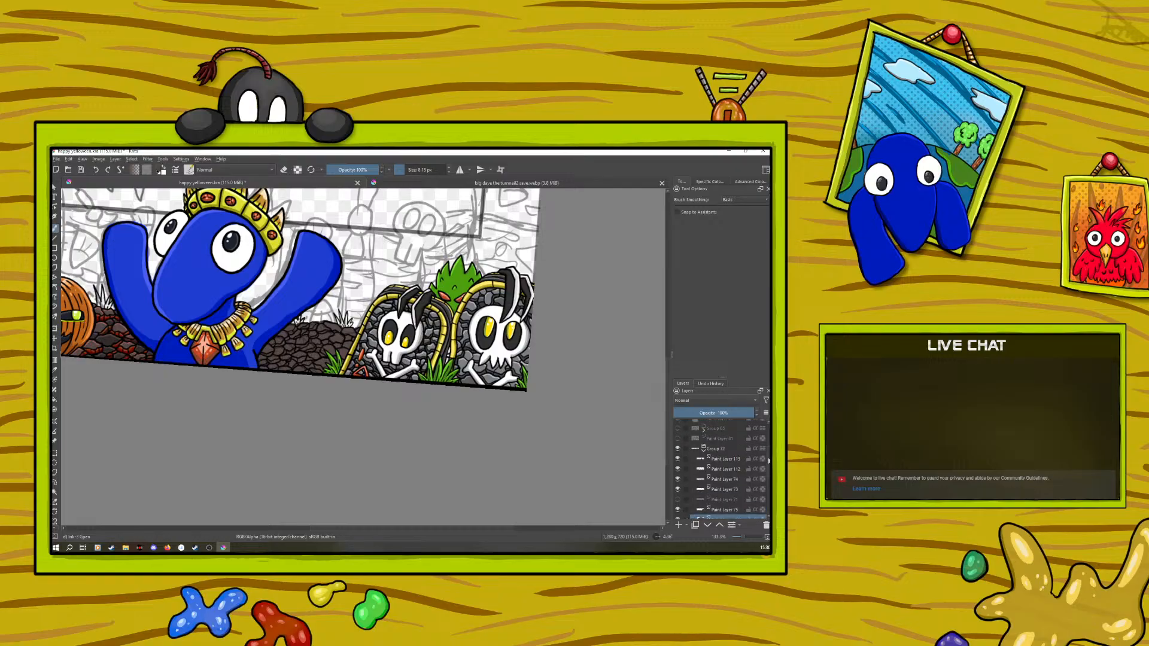
left_click(677, 472)
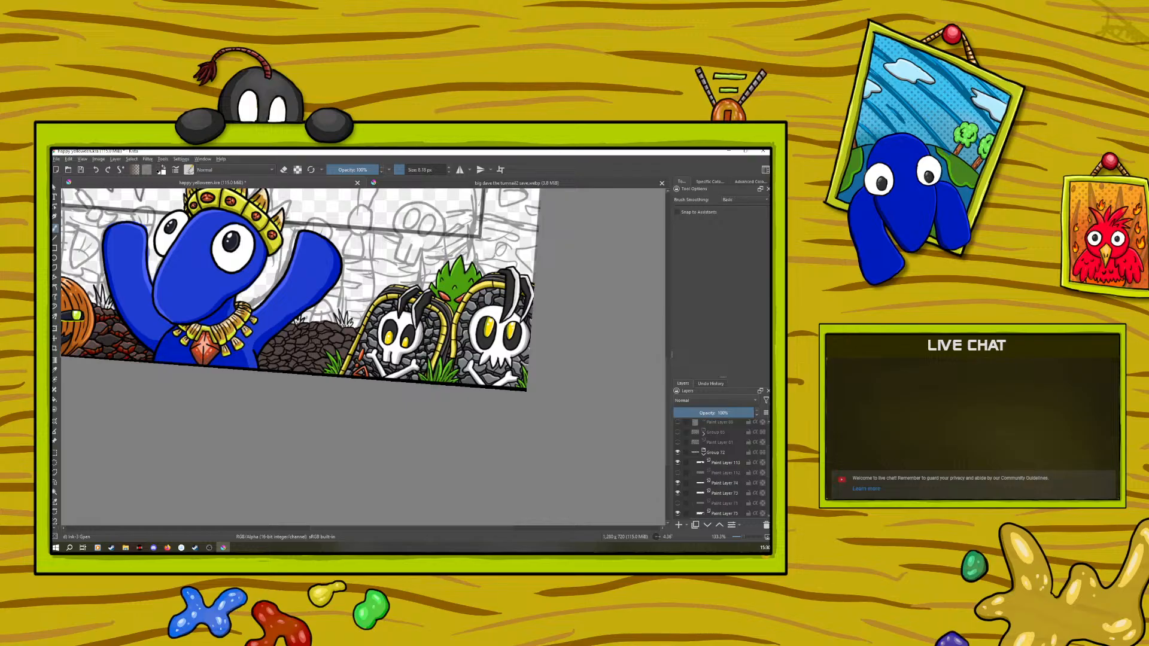
Step: Sample the red from the cracks in the stones beside the pumpkin and paint matching red cracks through the new pile
left_click_drag(423, 530, 374, 536)
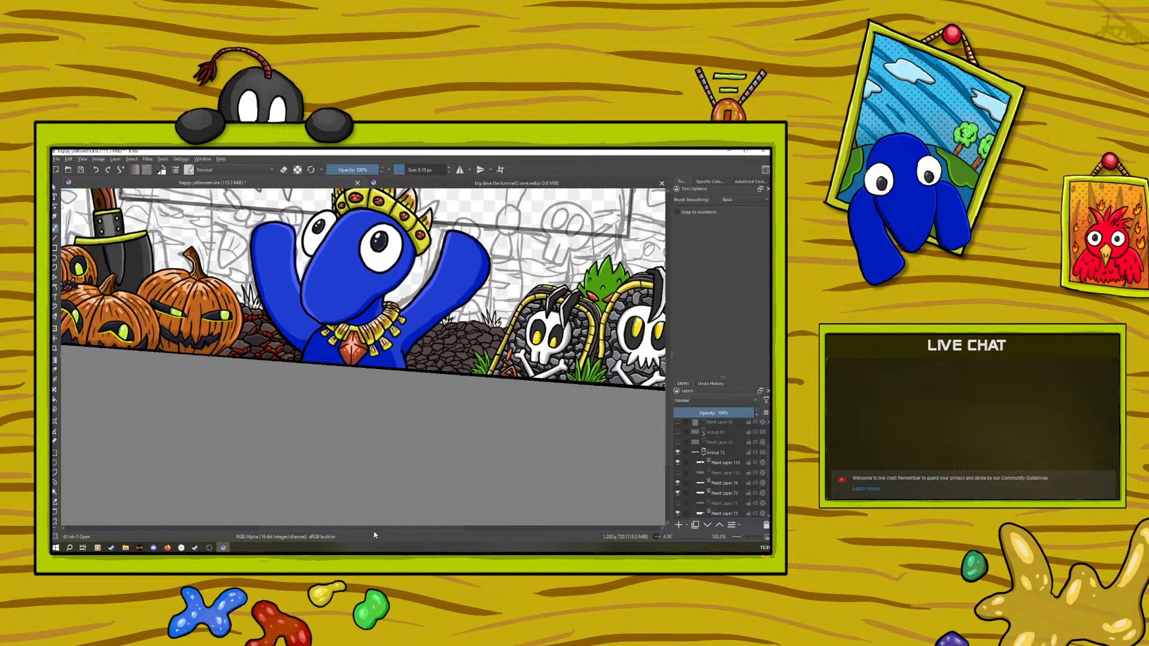
left_click(56, 371)
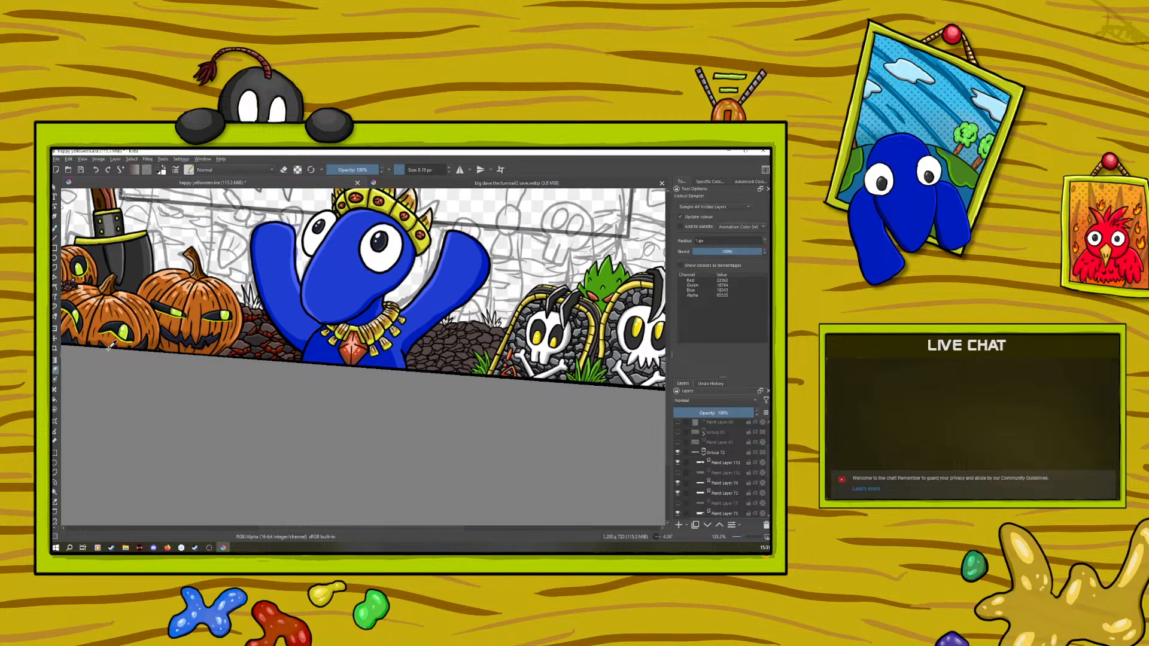
left_click(250, 318)
left_click(256, 328)
left_click(256, 328)
left_click(256, 328)
left_click_drag(268, 329, 271, 330)
key("b")
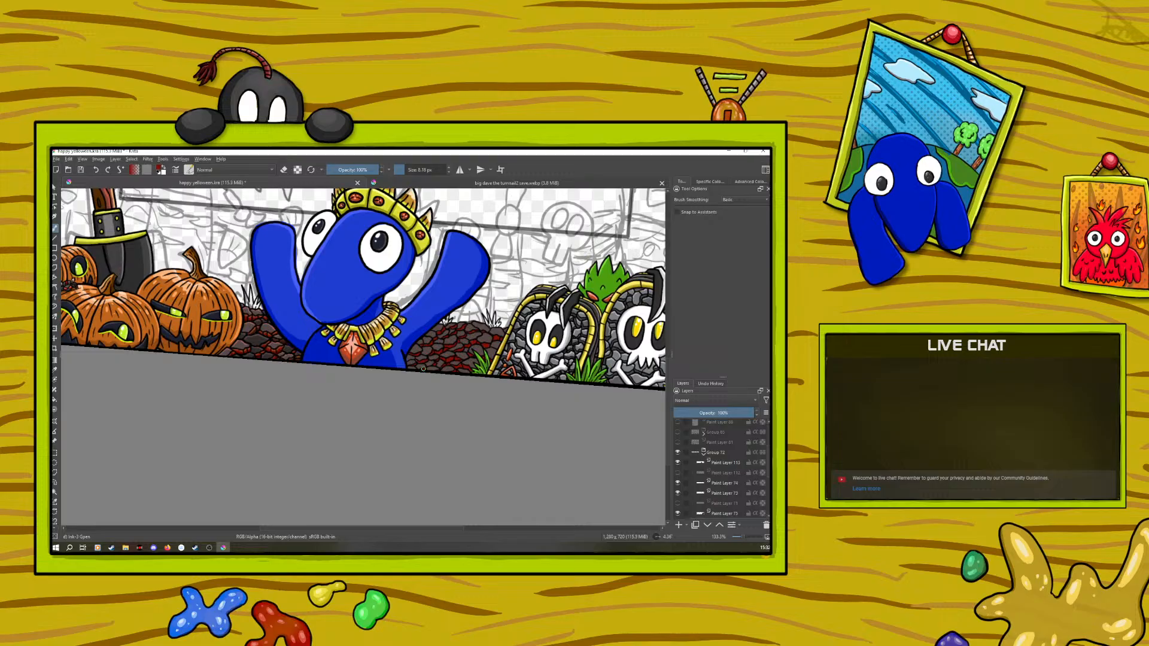
Step: Sample the dark shade from the older stones, rotate the canvas sideways and refine the shading and red cracks of the new pile
left_click(285, 171)
left_click(54, 369)
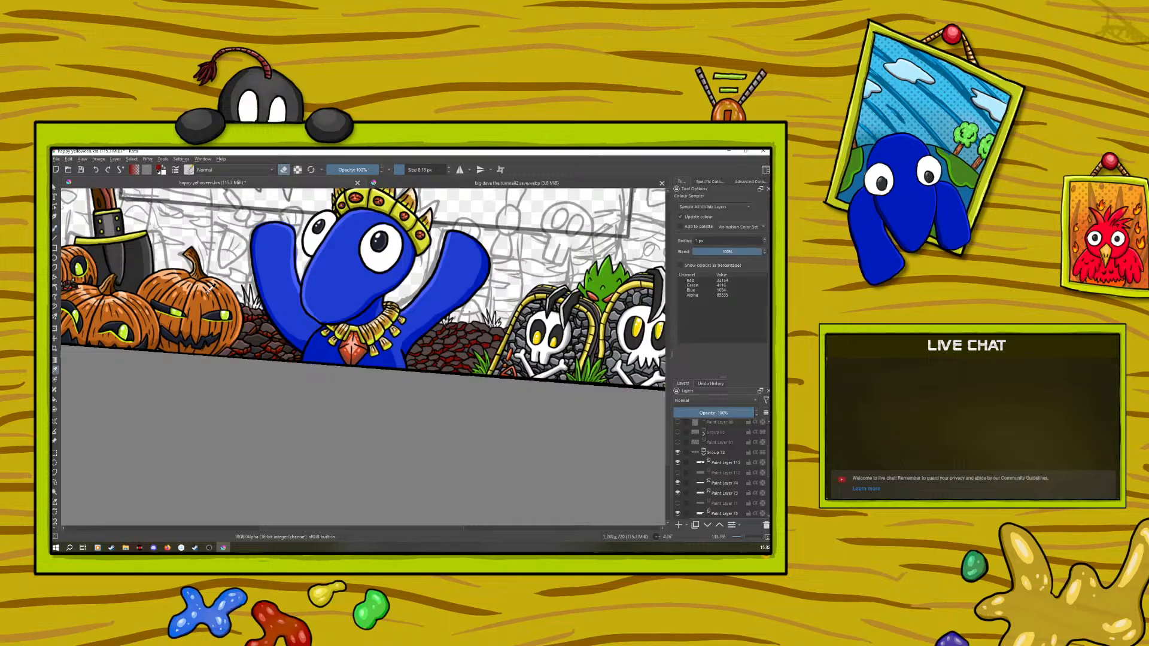
left_click(275, 323)
key("b")
right_click(384, 416)
left_click_drag(387, 350, 449, 396)
right_click(449, 396)
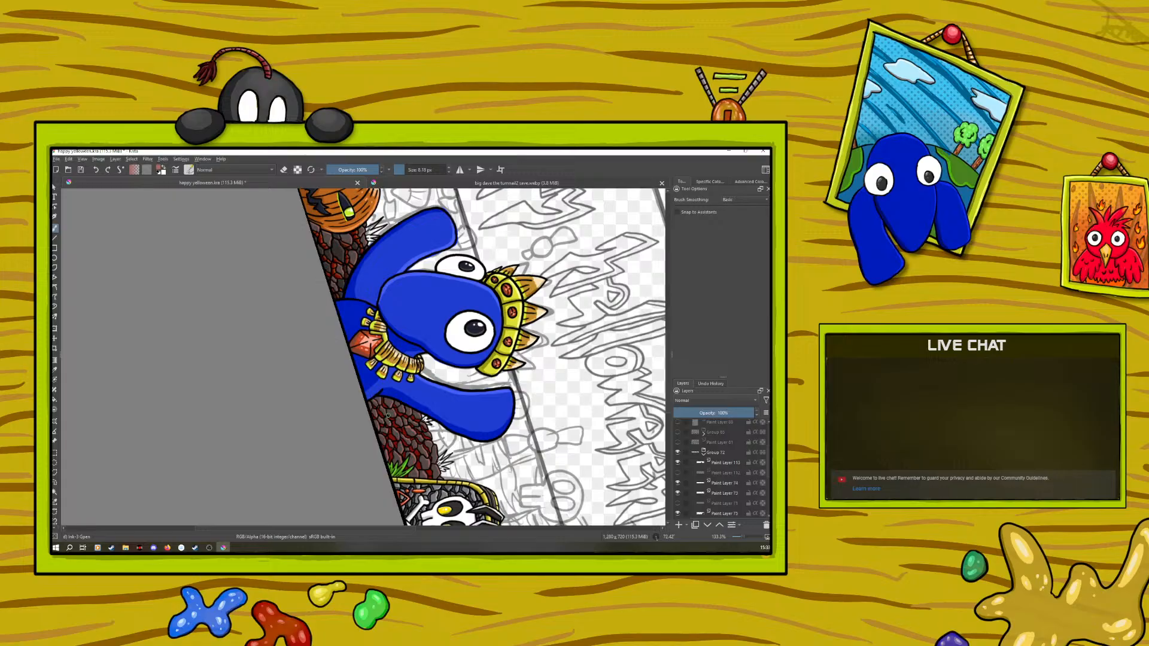
Step: Select Paint Layer 113, switch to black and clean up the stone outlines with the brush and eraser
left_click(723, 463)
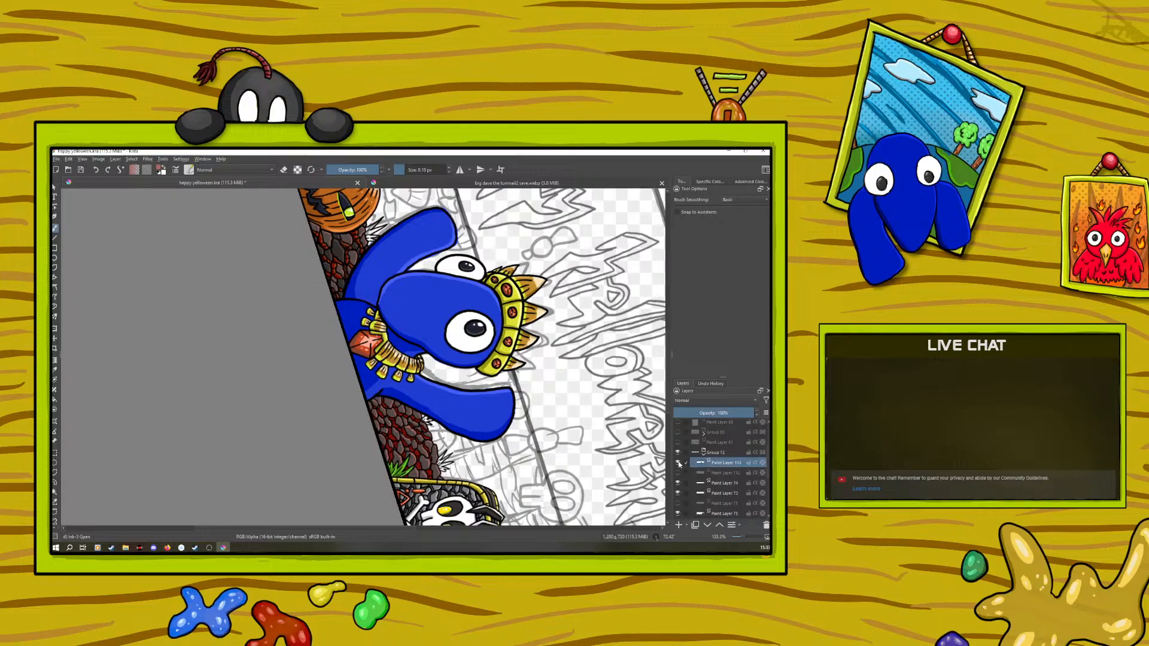
right_click(364, 424)
left_click(365, 411)
right_click(365, 412)
Step: Select Paint Layer 75, sample the orange-brown accent from the older stones and paint matching accents on the new pile at 200% zoom
scroll(722, 475, "down", 3)
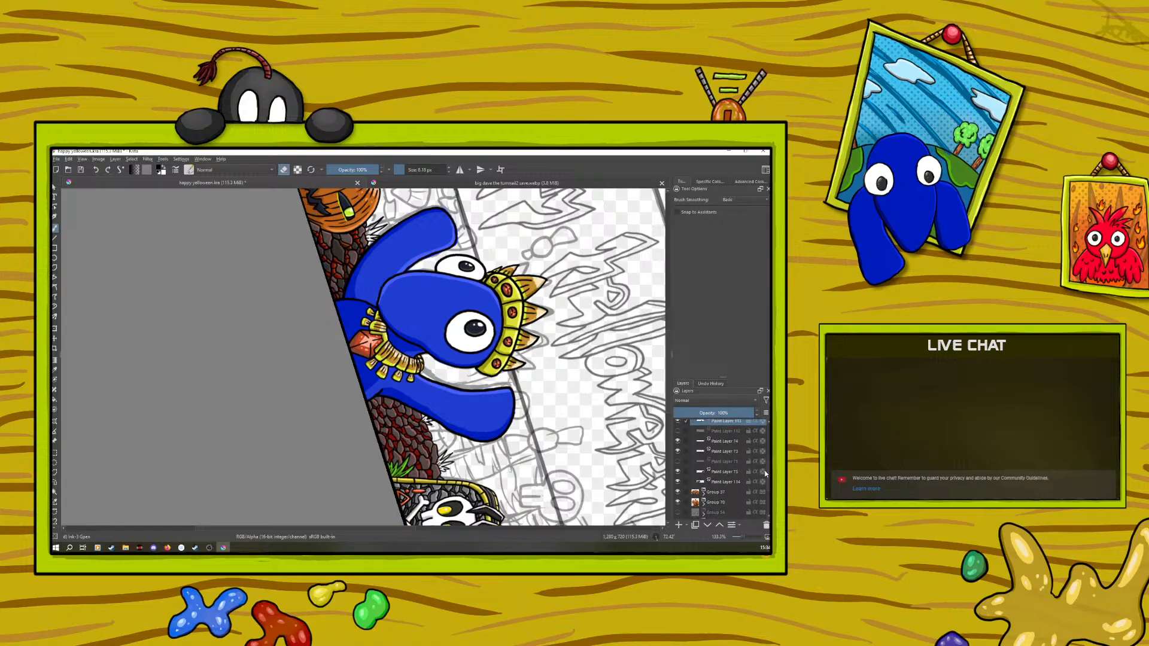
left_click(722, 475)
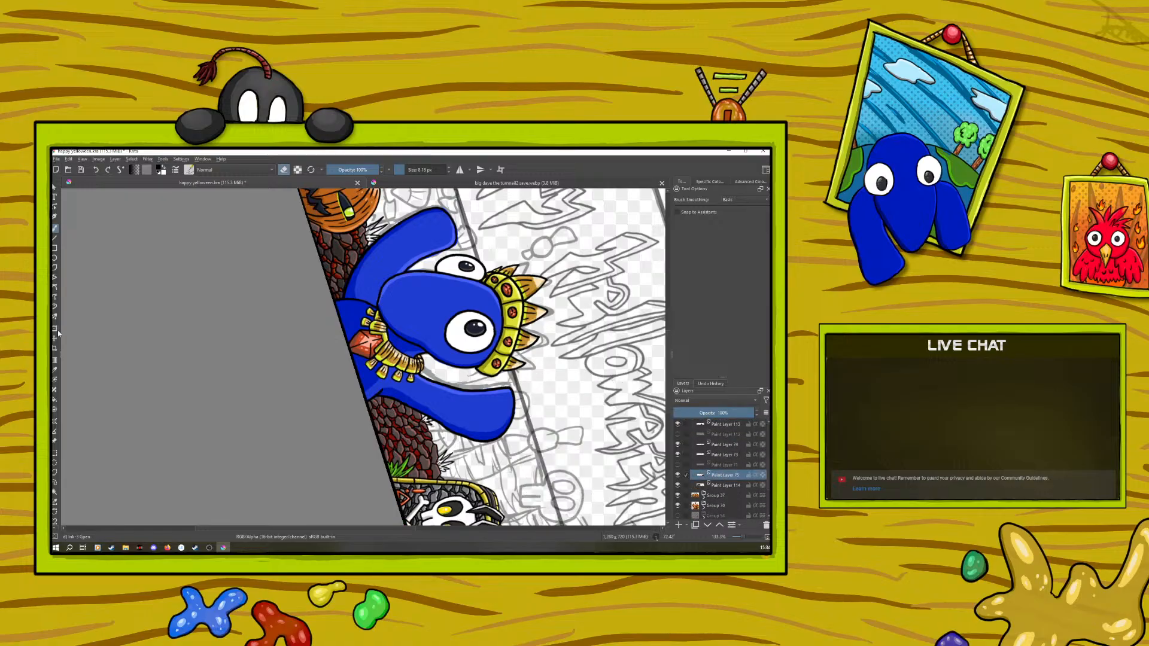
left_click(55, 369)
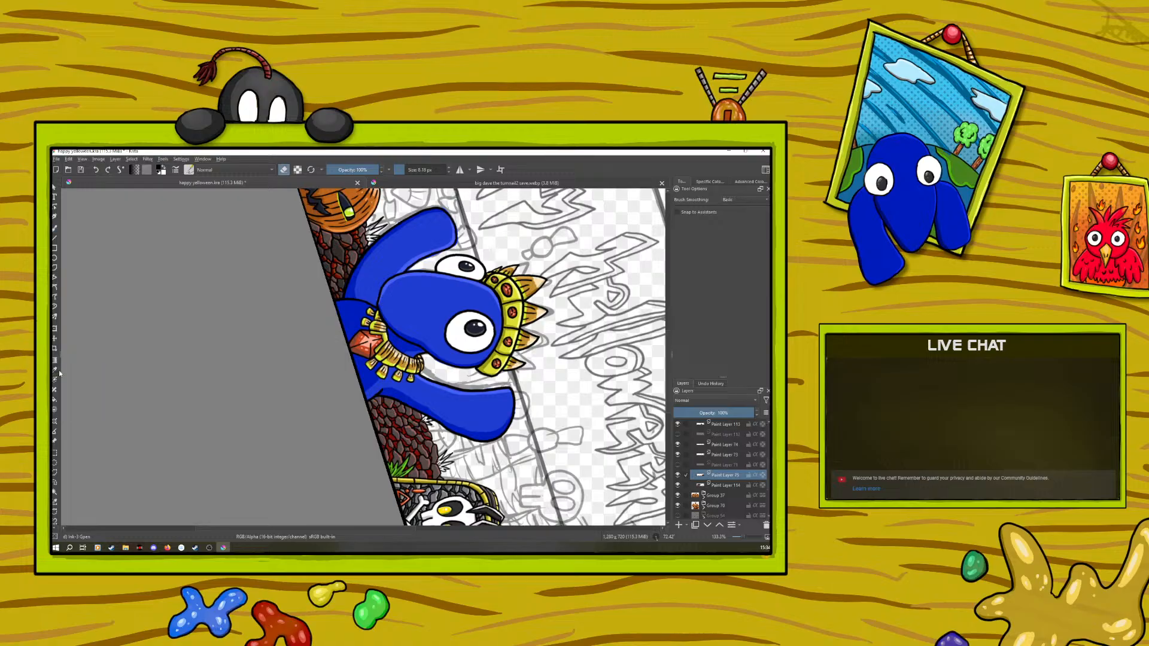
left_click(337, 263)
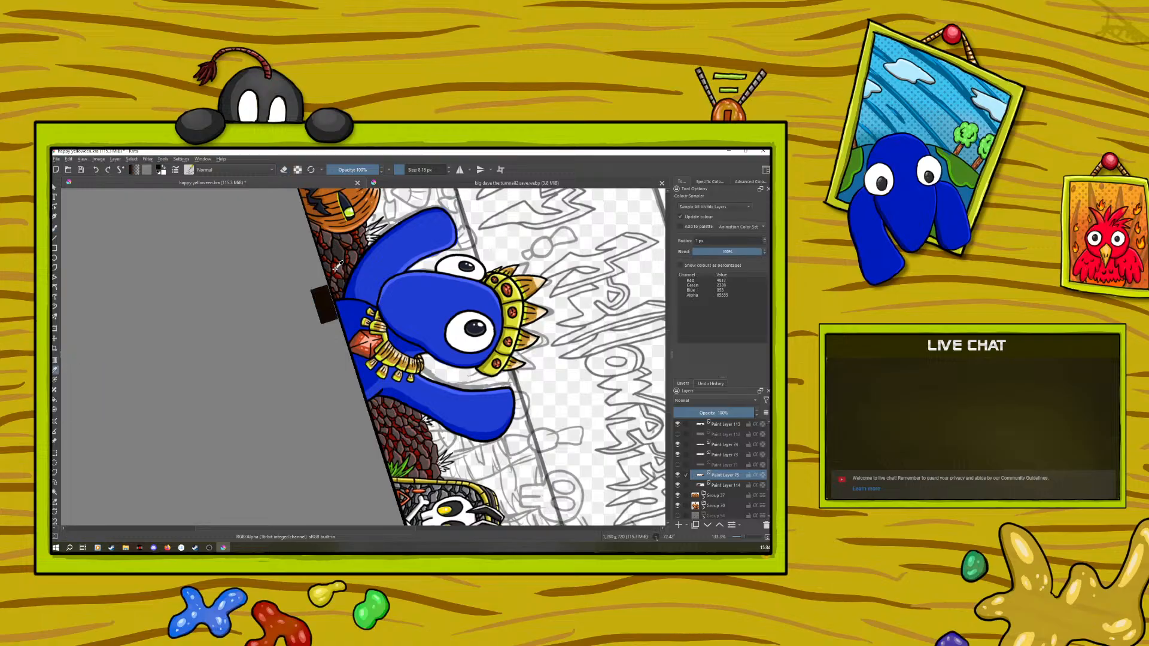
left_click_drag(741, 537, 746, 537)
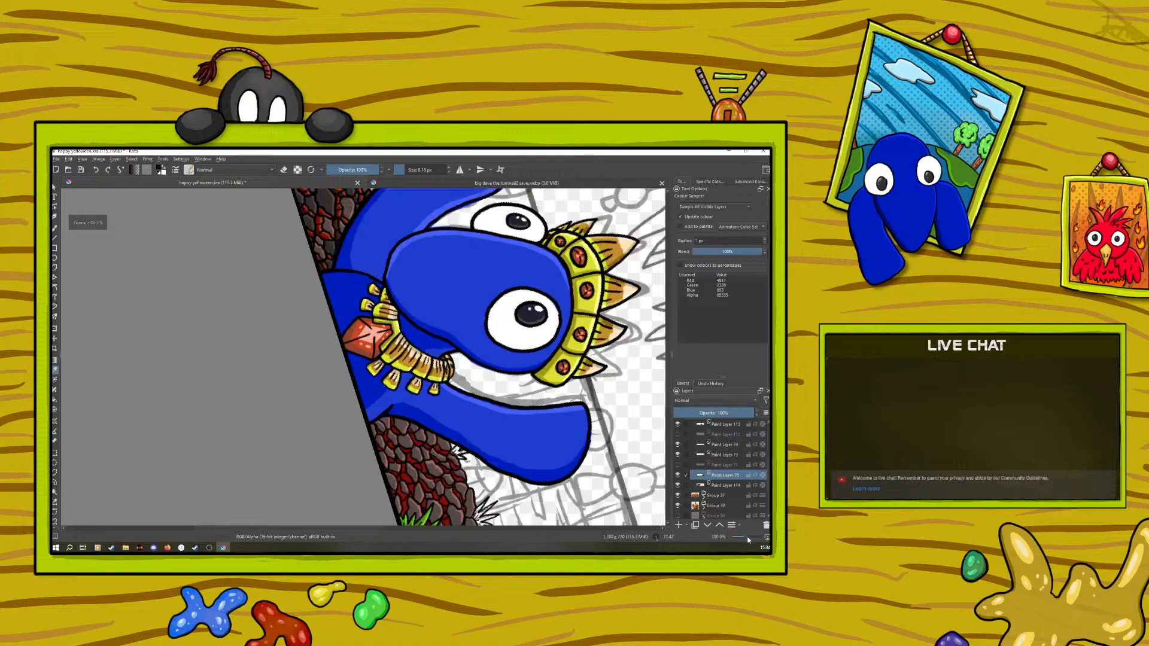
left_click(324, 224)
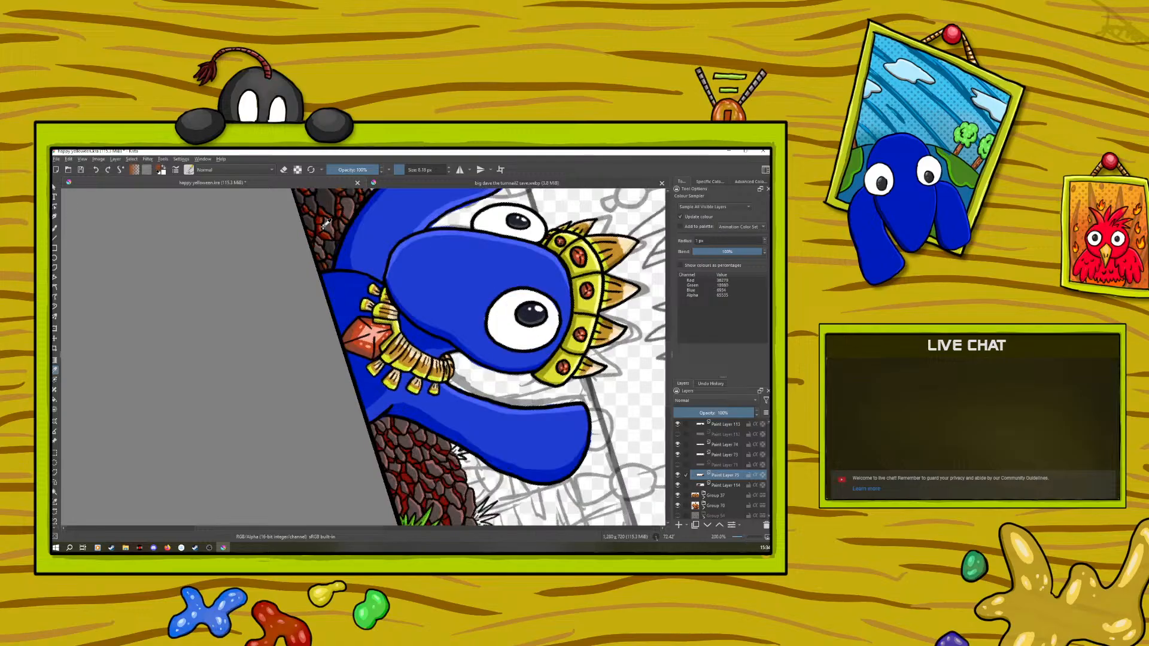
key("b")
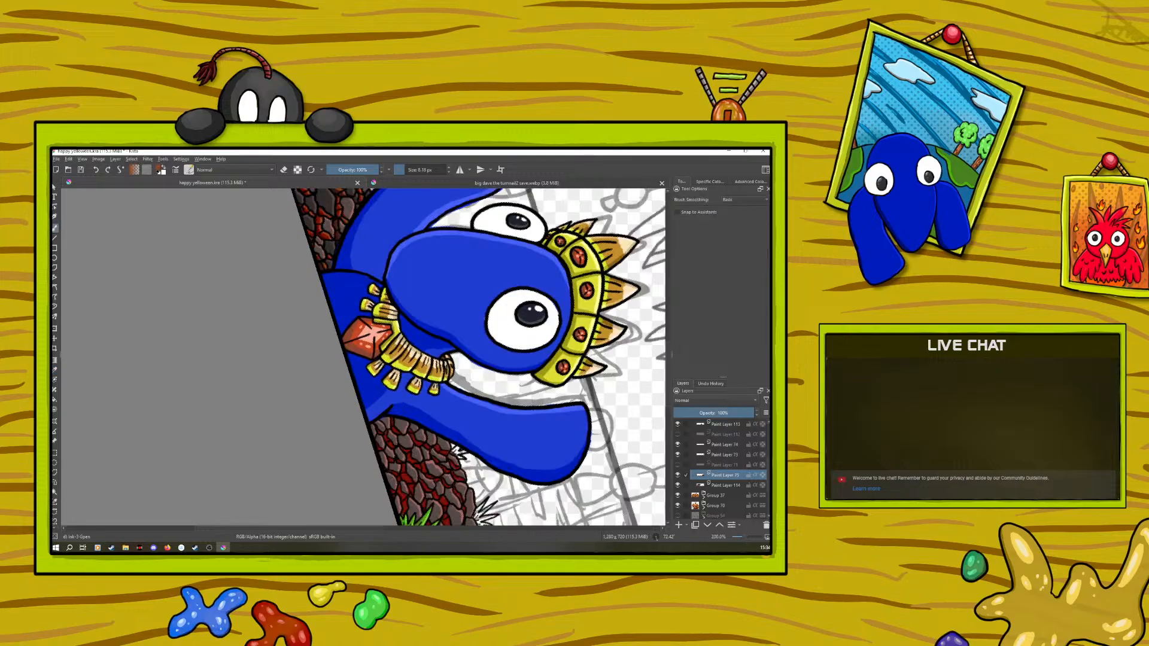
Step: Sample the red-brown shade from the older stones beside the pumpkin and paint it onto the new stone pile
scroll(667, 377, "down", 3)
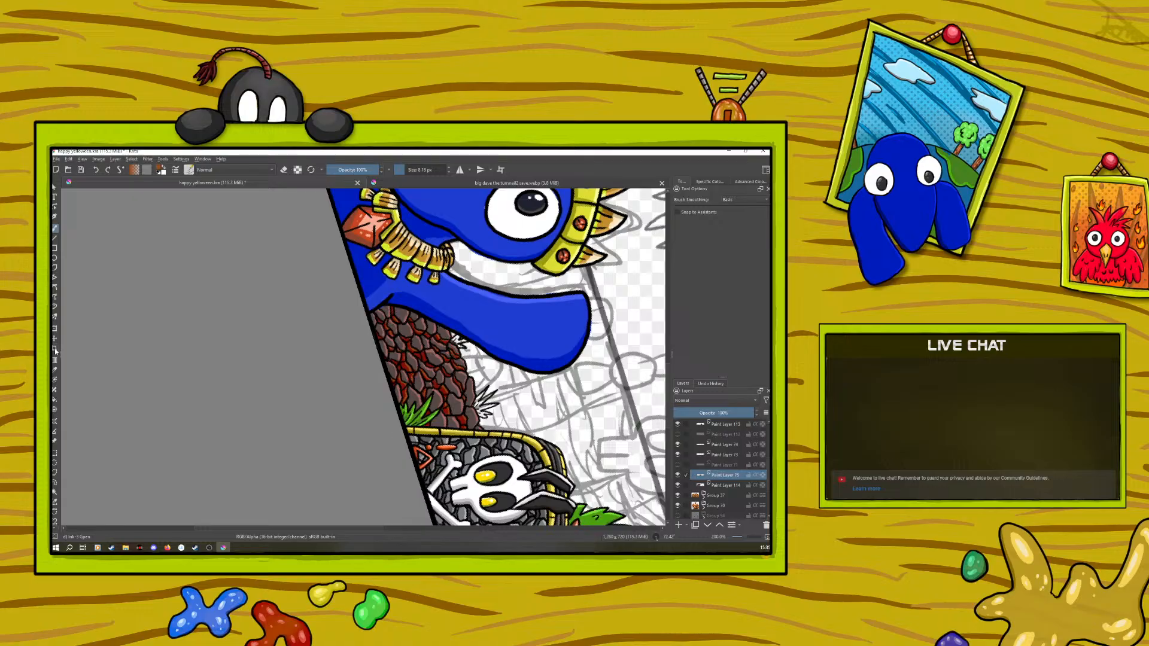
left_click(55, 369)
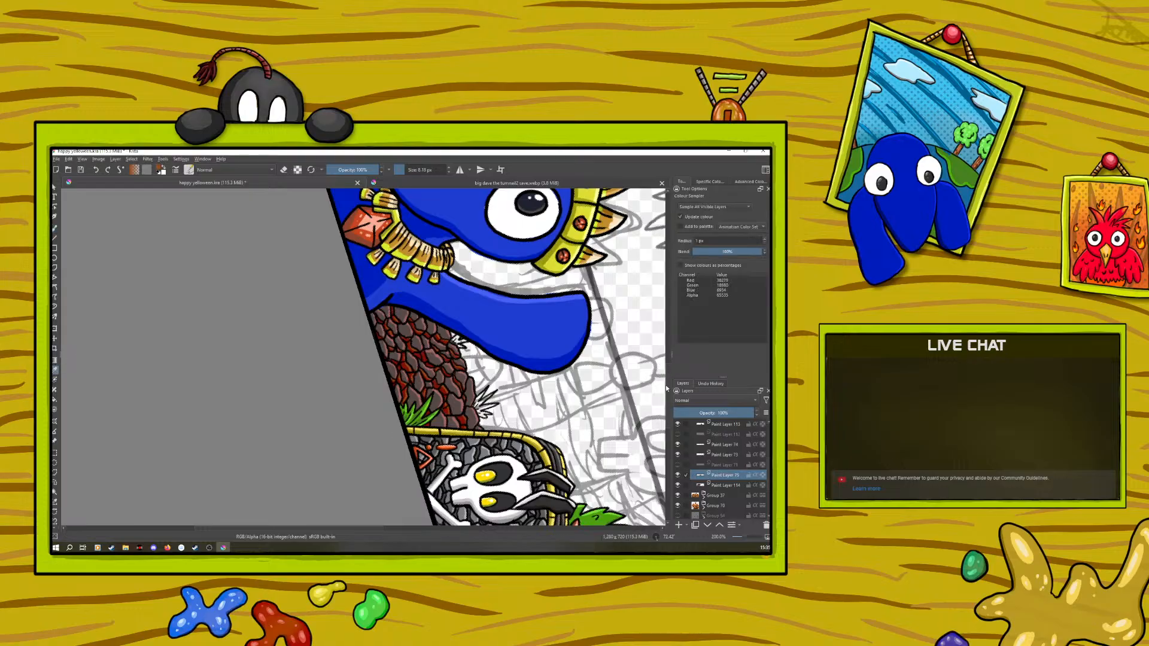
scroll(666, 369, "up", 5)
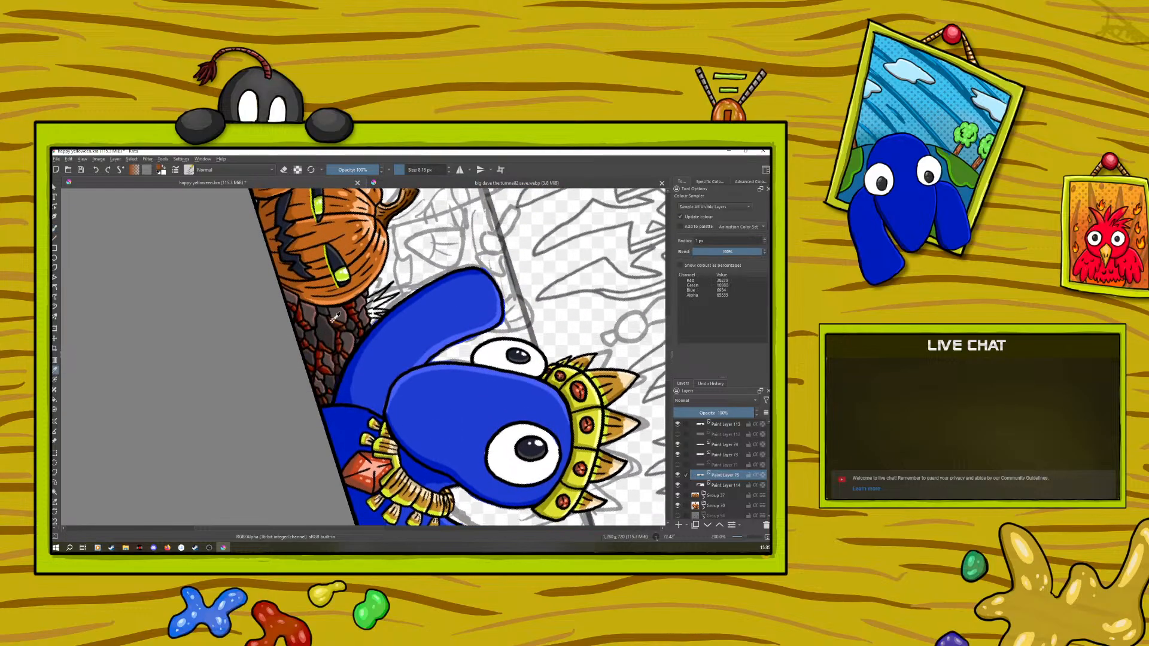
left_click(55, 228)
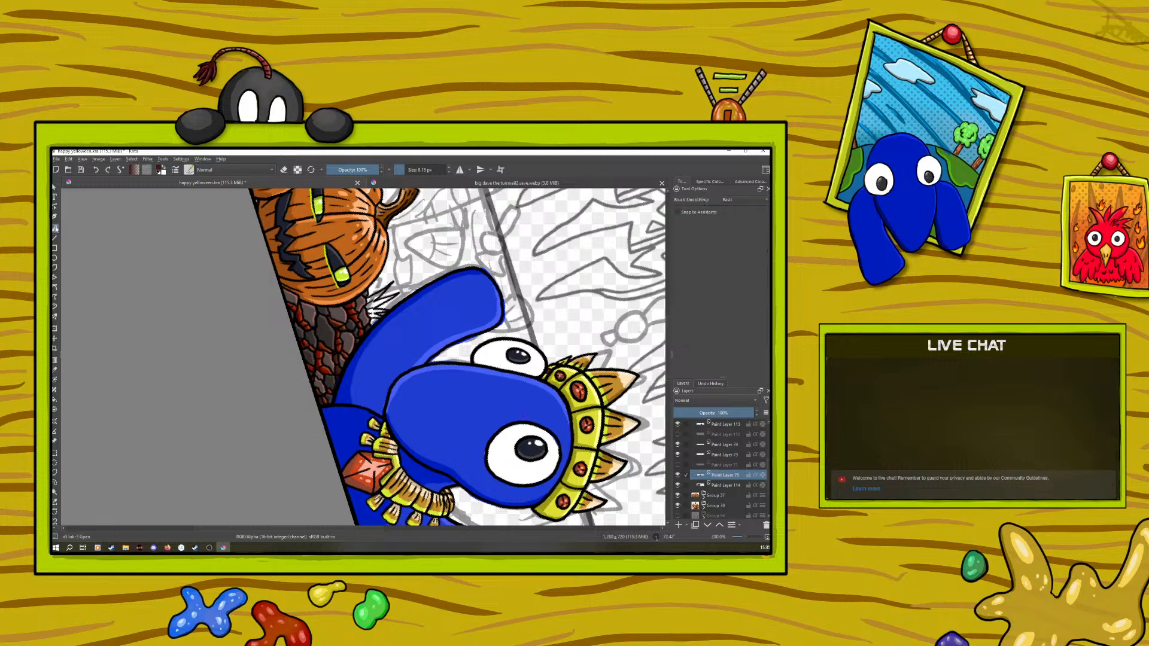
scroll(669, 332, "down", 5)
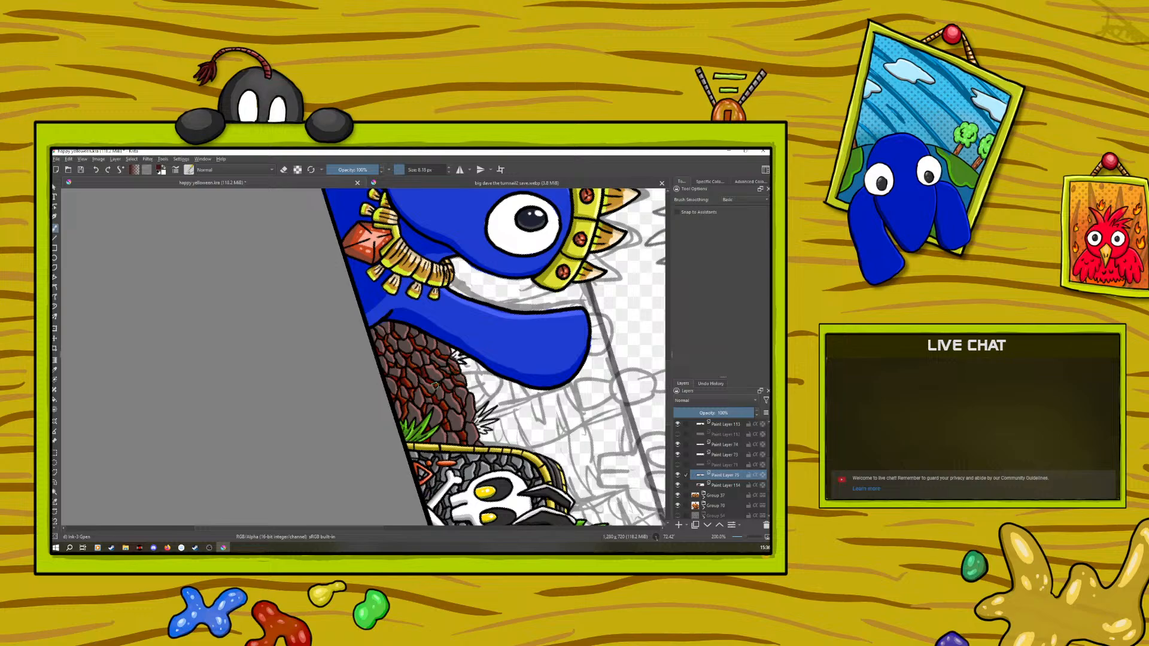
Step: Sample the orange-brown accent from within the new pile and touch up the accents between its stones
left_click(55, 369)
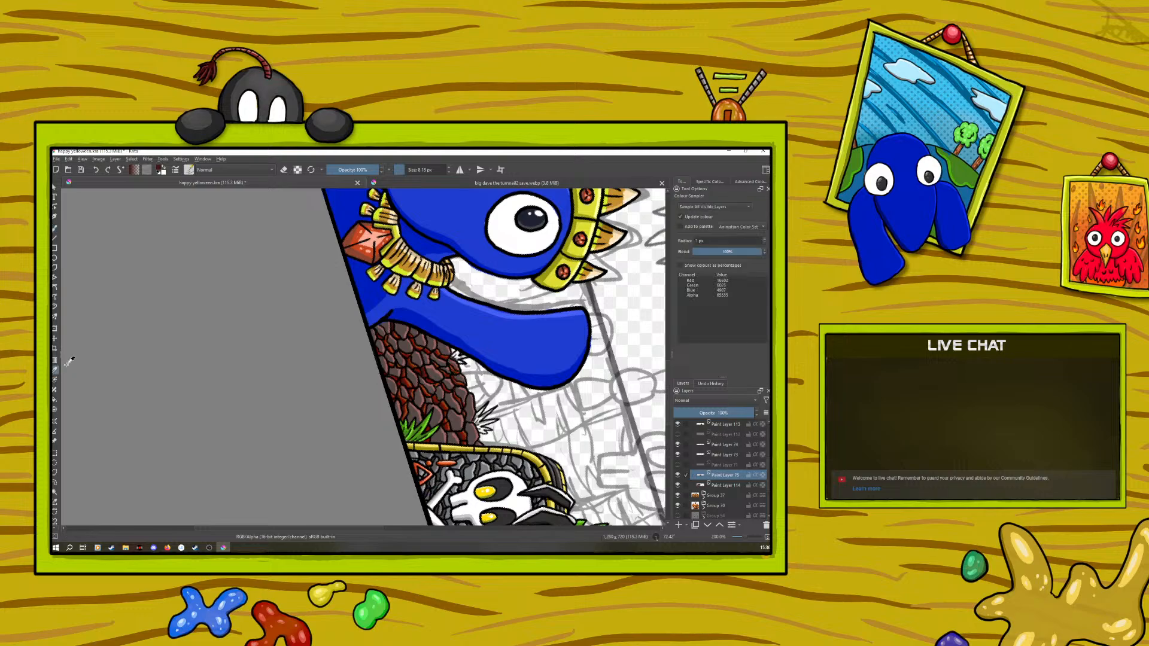
left_click(428, 389)
left_click(429, 387)
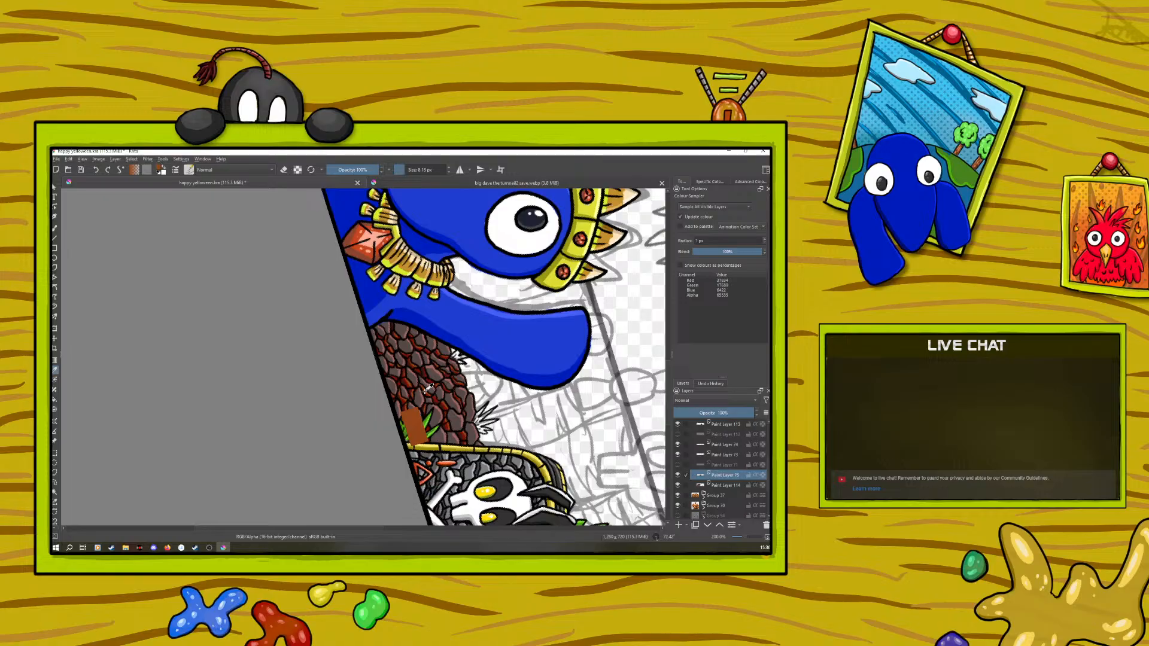
key("b")
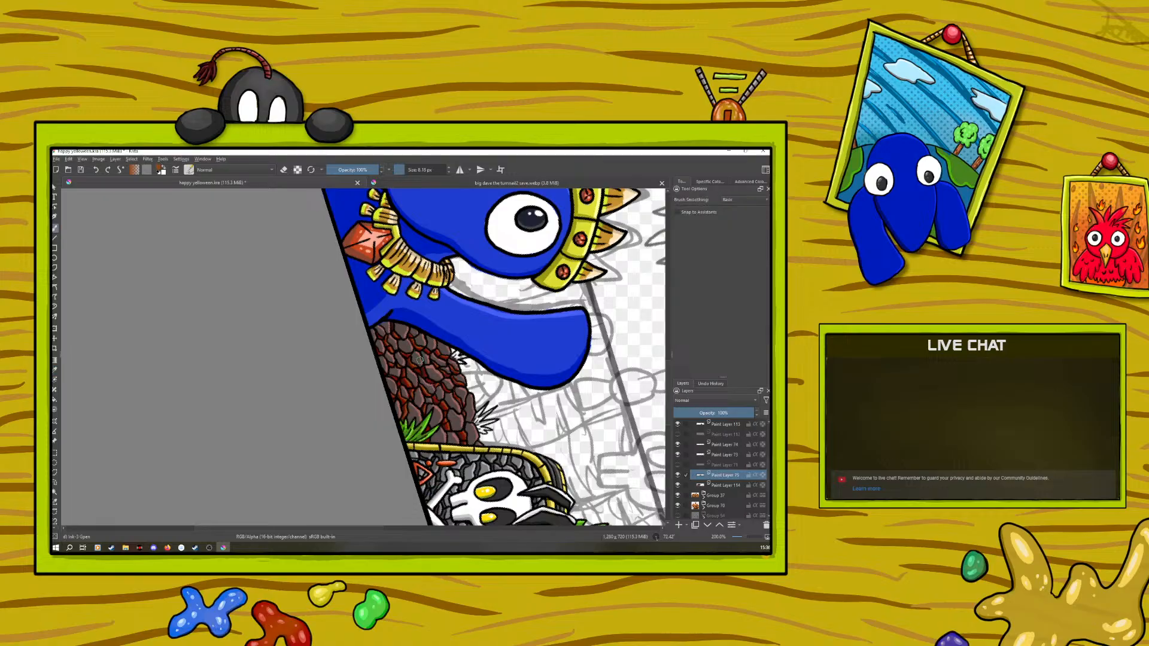
mouse_move(425, 374)
left_mouse_down()
mouse_move(422, 364)
mouse_move(418, 374)
left_mouse_up()
Step: Sample the dark grey from the older stones and paint with it over the new pile on a new layer above Paint Layer 75
scroll(666, 384, "up", 5)
key("p")
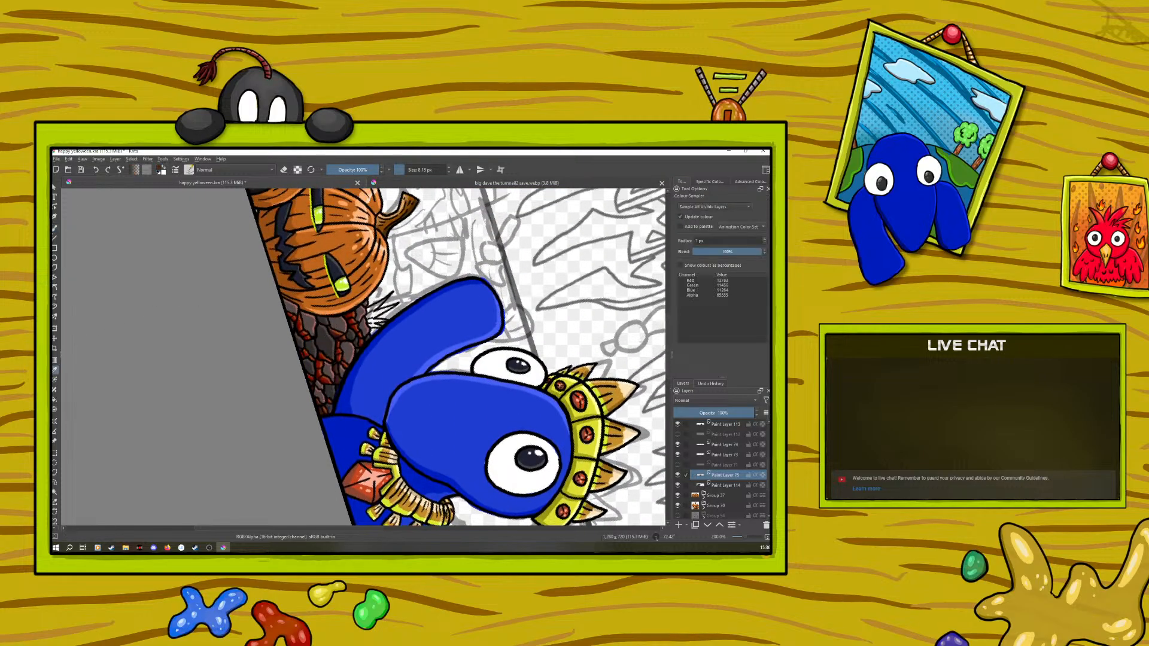
left_click(55, 228)
scroll(662, 363, "down", 5)
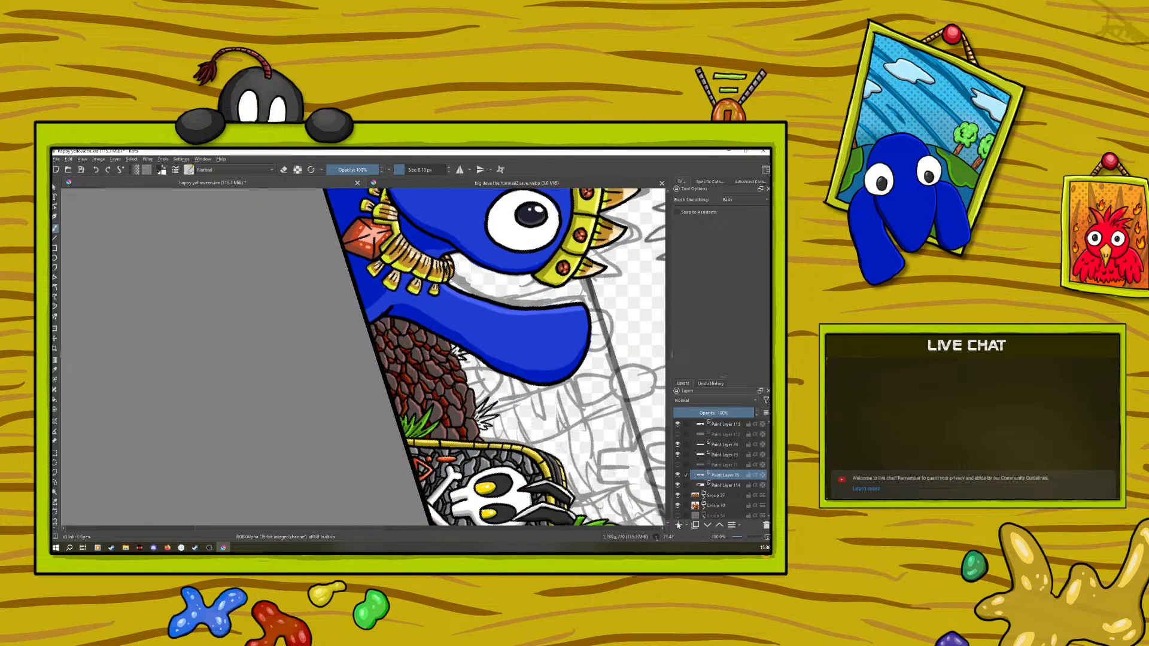
left_click(678, 525)
left_click_drag(400, 342, 401, 341)
left_click_drag(743, 536, 743, 536)
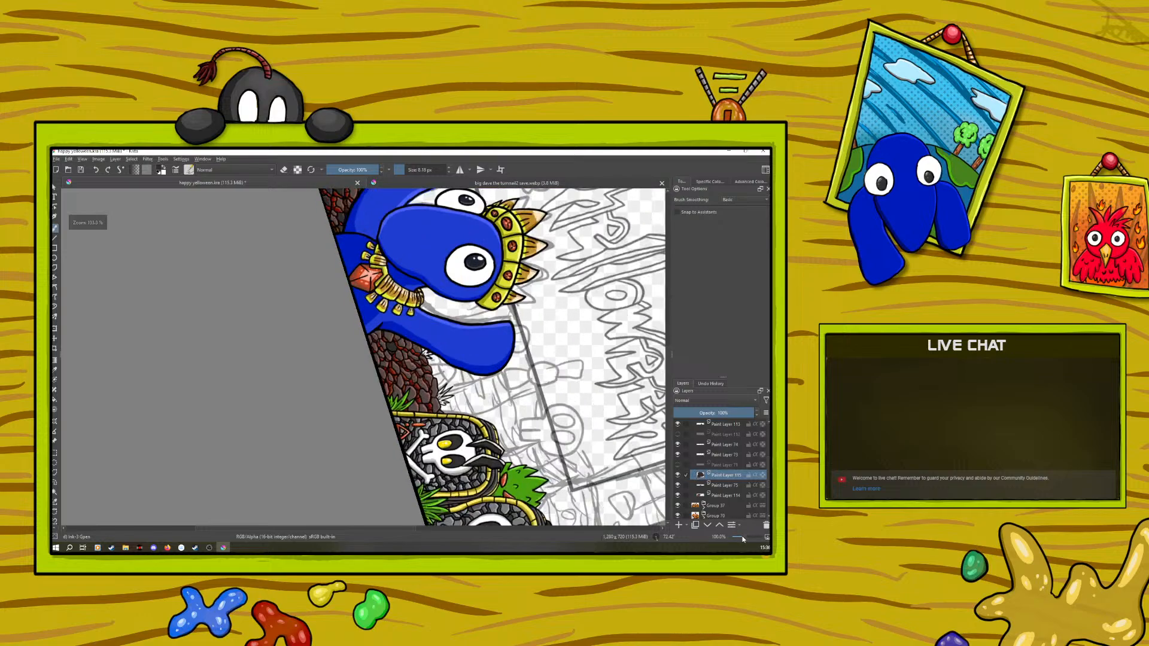
left_click(94, 170)
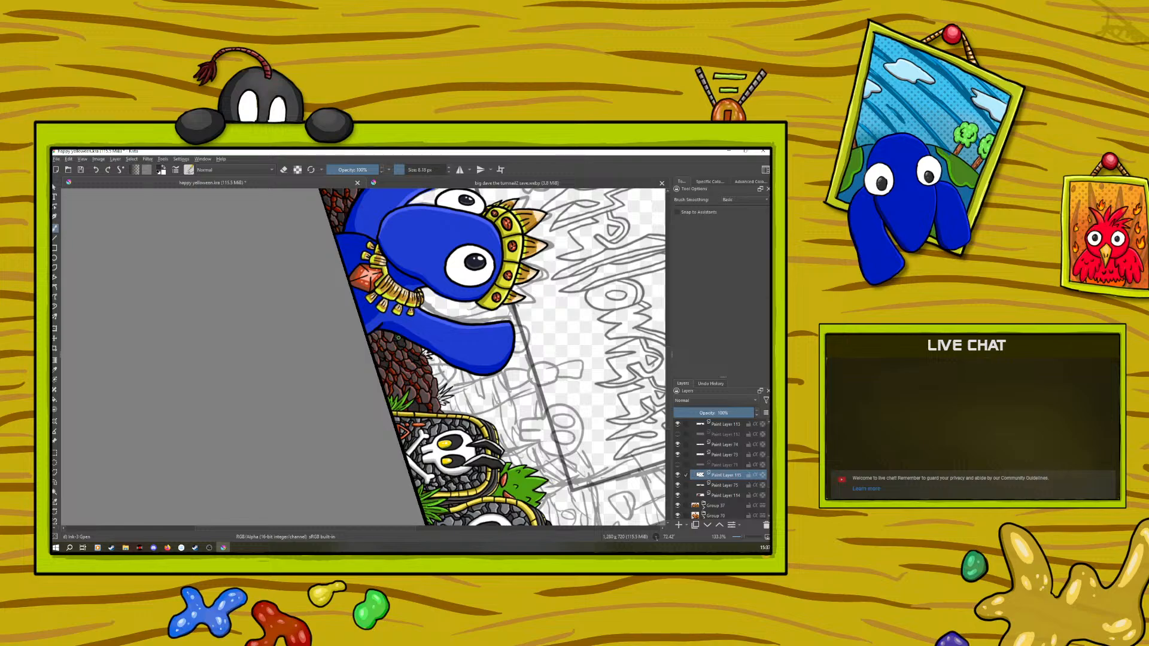
Step: Rotate the canvas the opposite way, sample the brown-grey from the stones beside the pumpkin and refine the new pile with brush and eraser
right_click(326, 364)
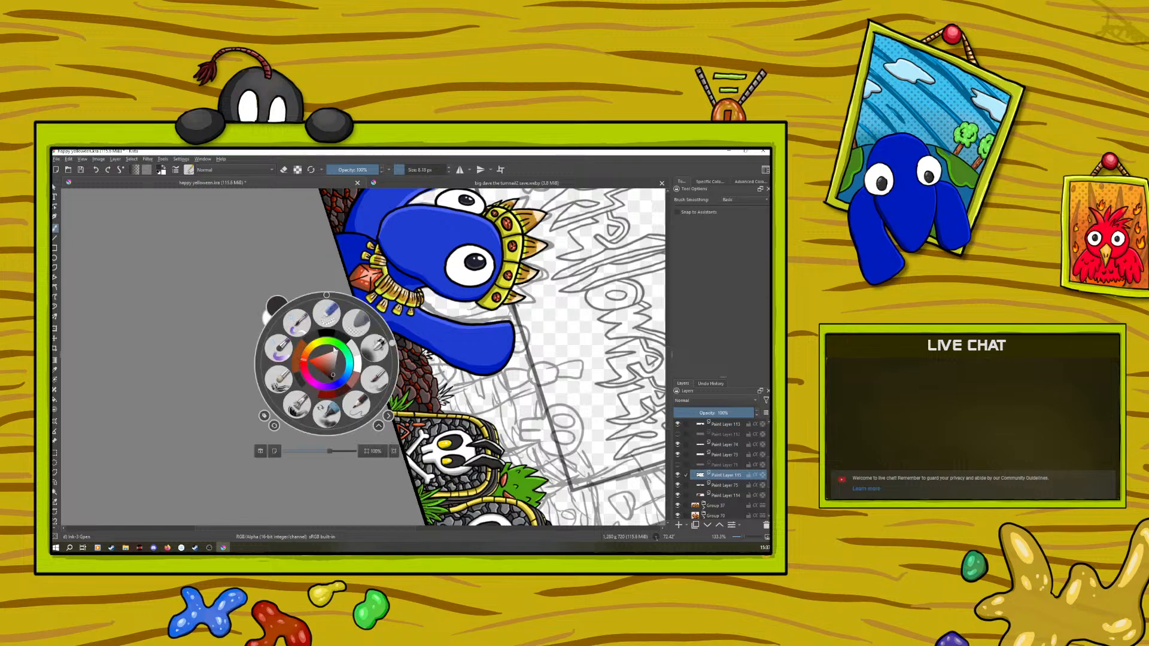
left_click_drag(390, 341, 263, 337)
right_click(263, 337)
key("p")
left_click(269, 497)
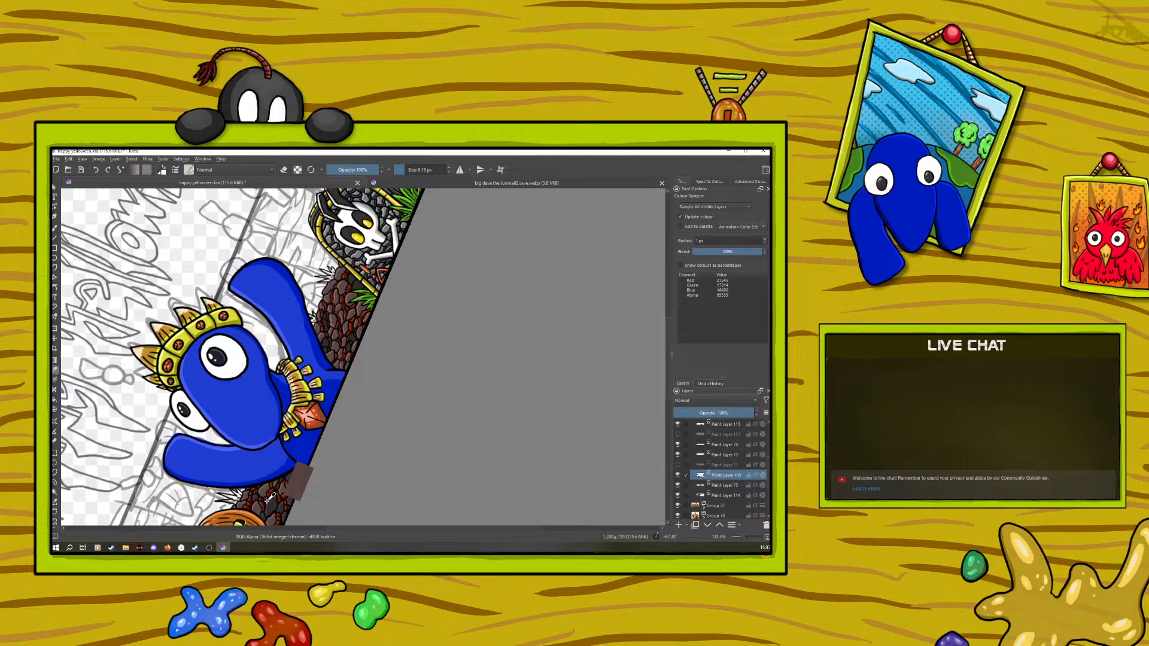
key("b")
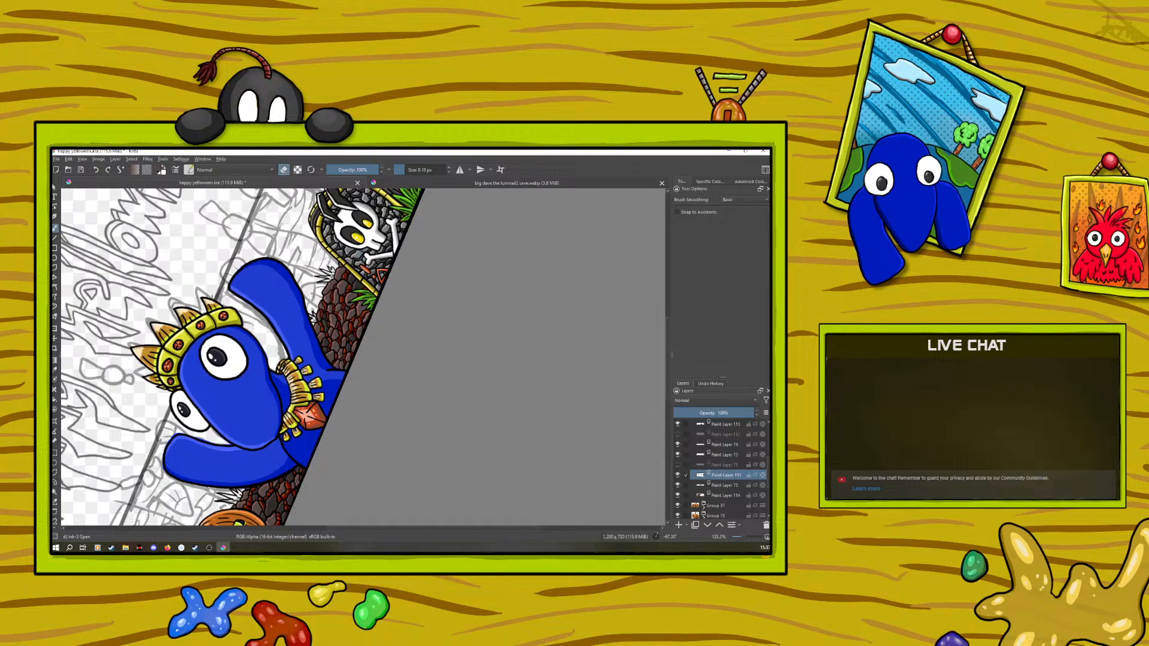
Step: Add a new paint layer, sample the dark green from the grass by the gravestones and fill the tufts around the stone piles
left_click(677, 524)
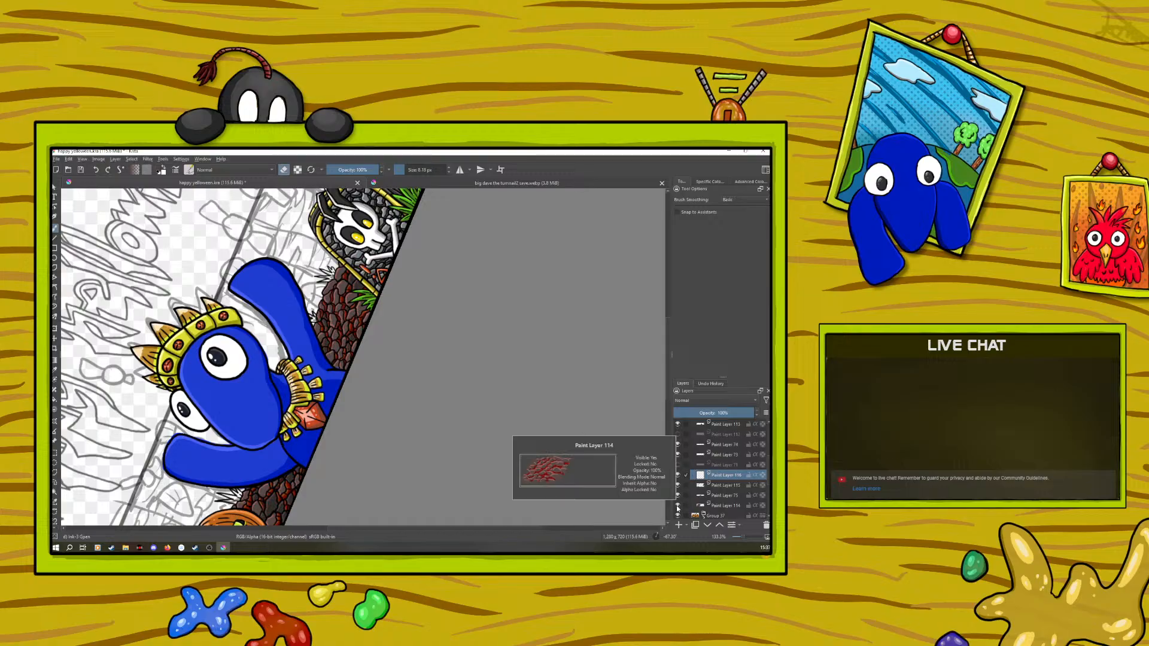
left_click(55, 370)
left_click(372, 291)
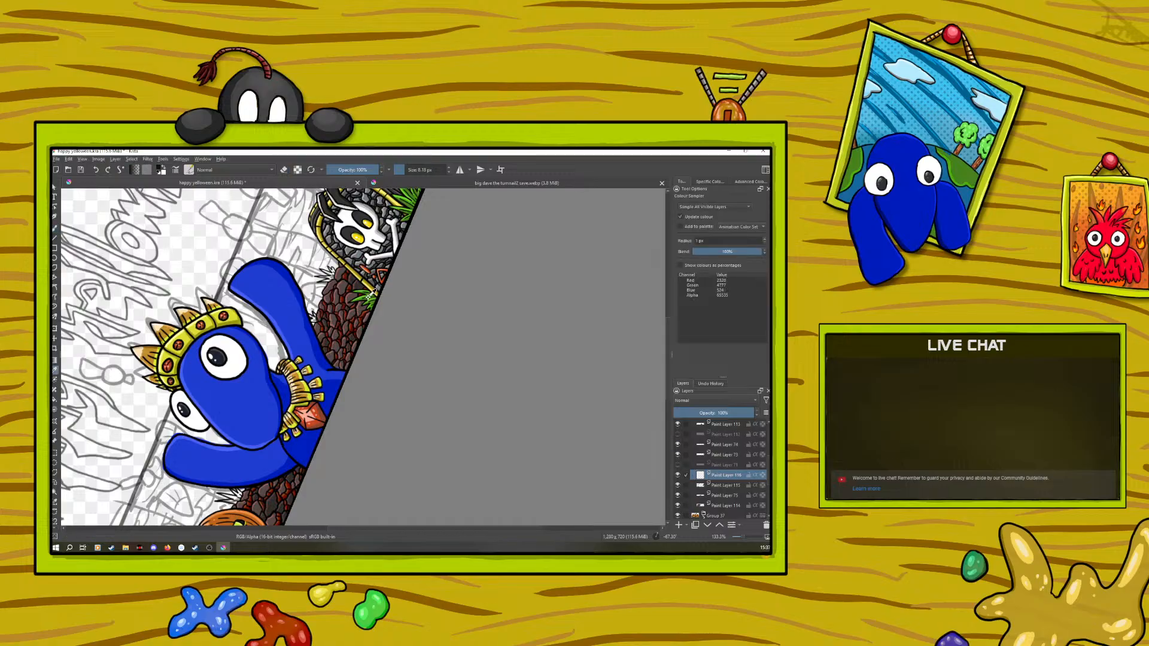
key("b")
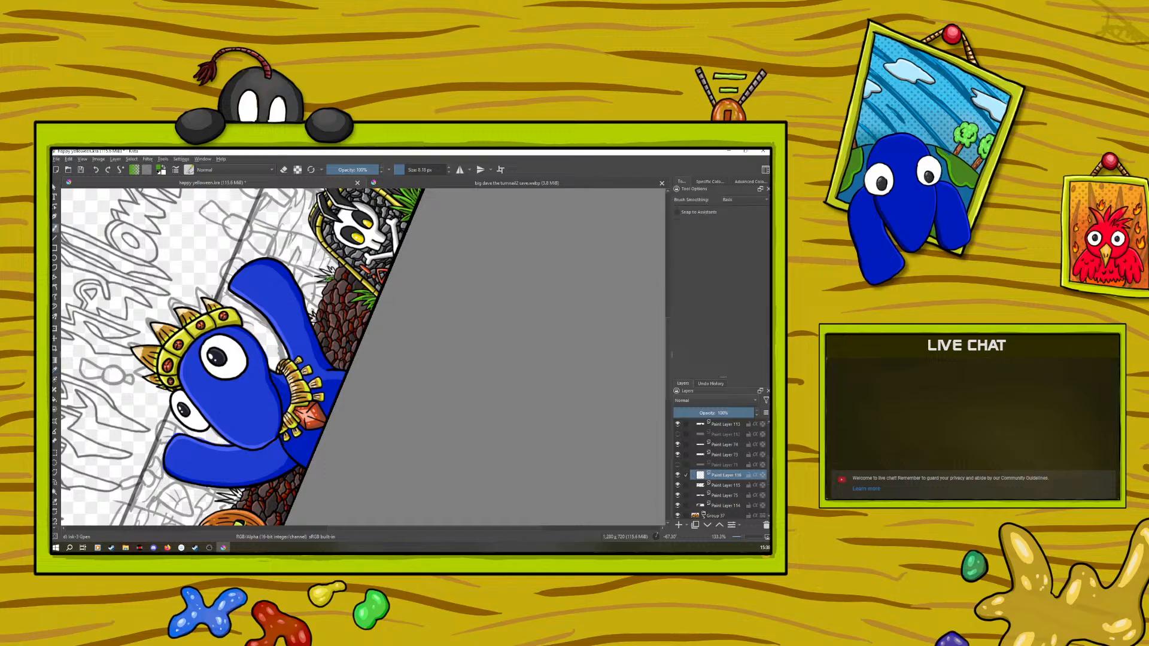
left_click_drag(329, 279, 333, 269)
left_click_drag(312, 316, 315, 321)
left_click_drag(314, 319, 319, 325)
left_click_drag(667, 382, 674, 411)
left_click_drag(233, 400, 235, 385)
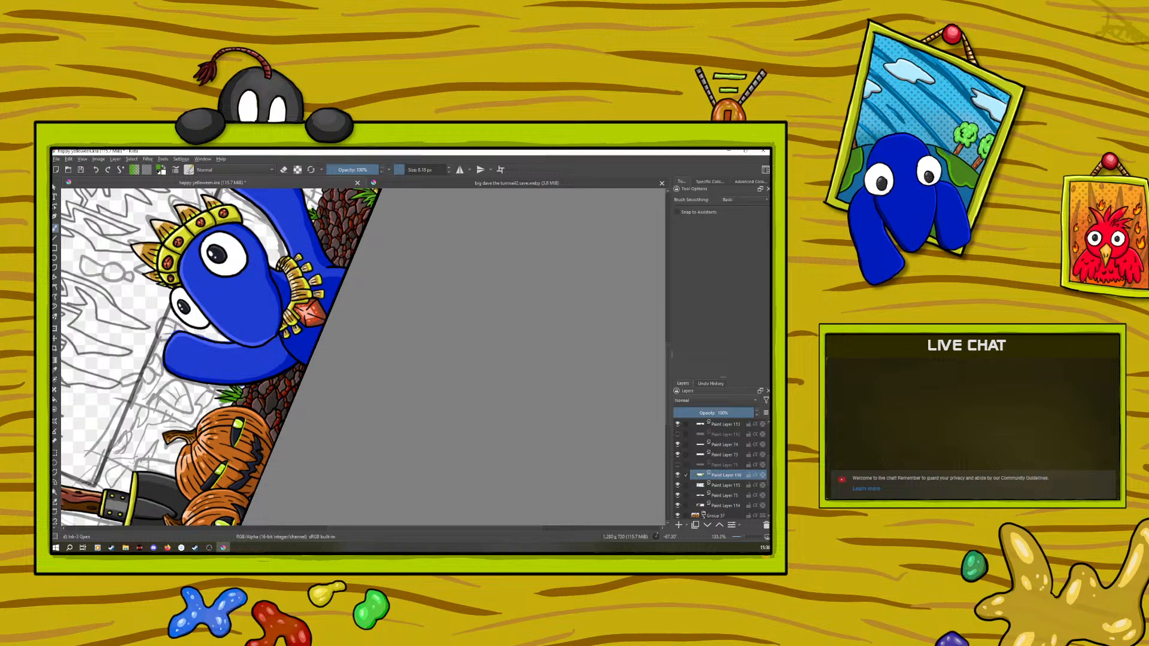
Step: Erase the excess green around the grass tuft above the pumpkin and around the tufts beside the new stone pile
scroll(431, 532, "left", 5)
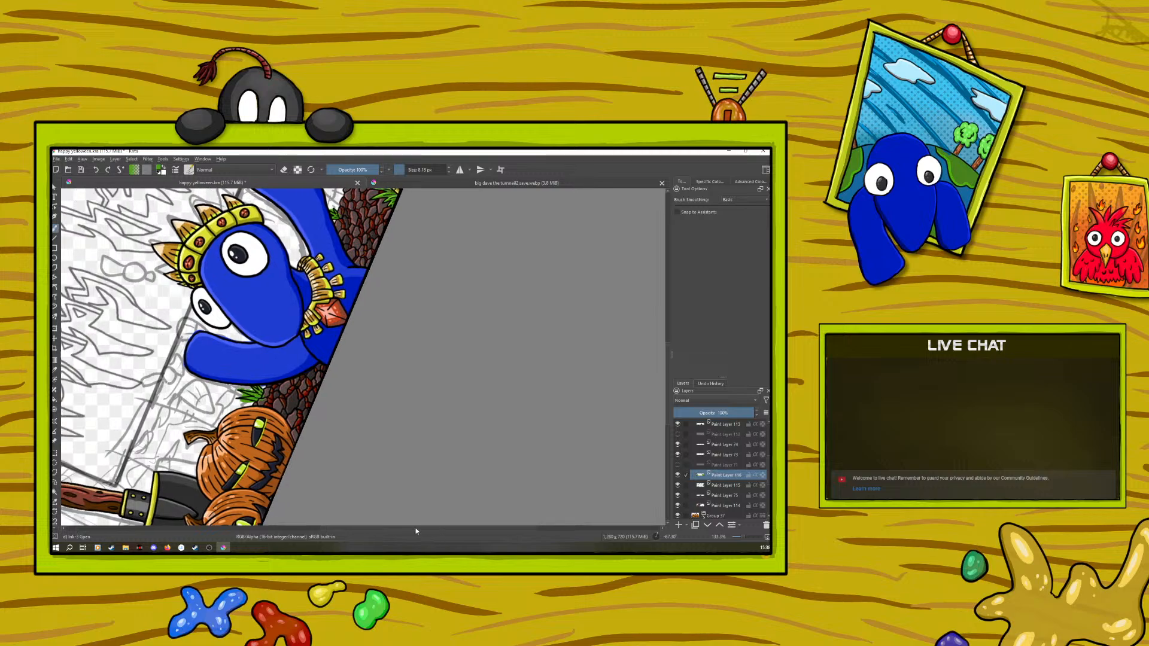
left_click(742, 538)
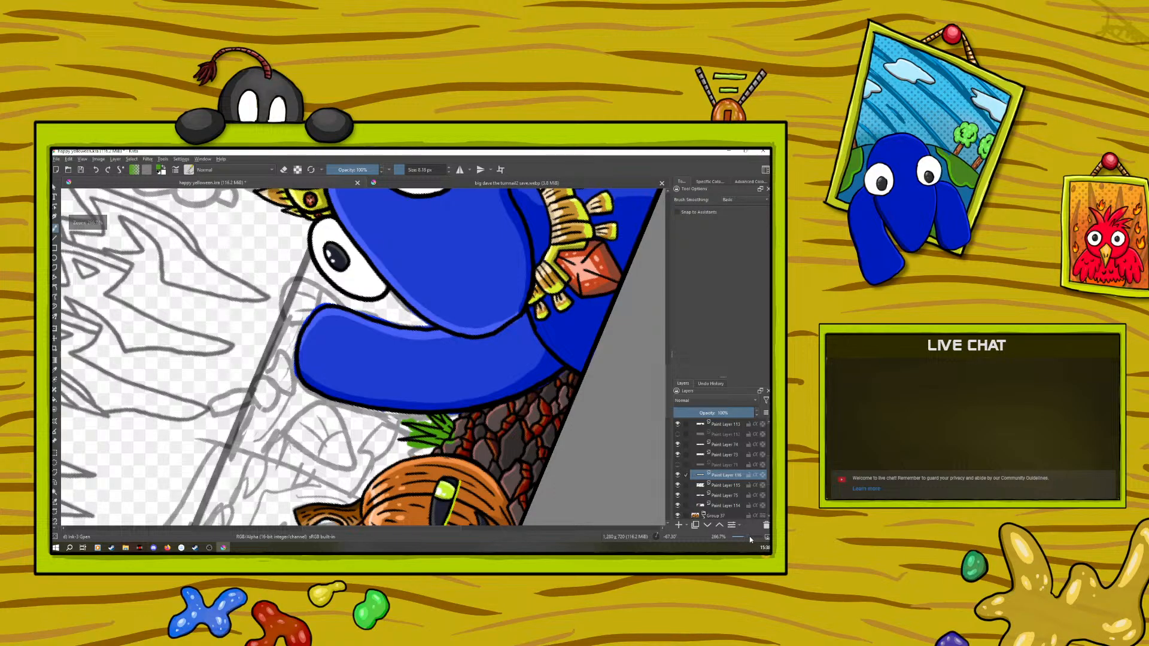
key("e")
left_click_drag(403, 423, 435, 424)
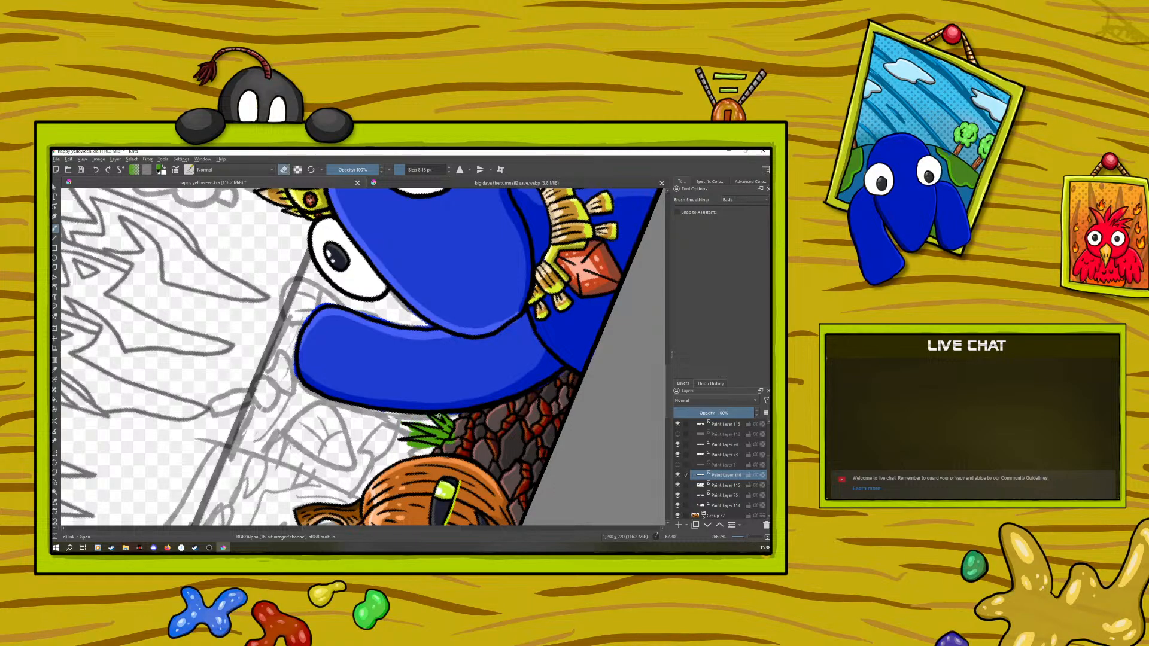
mouse_move(407, 427)
left_mouse_down()
mouse_move(431, 449)
mouse_move(398, 442)
mouse_move(403, 425)
left_mouse_up()
left_click(285, 171)
left_click_drag(666, 387, 666, 321)
left_click_drag(403, 527, 423, 526)
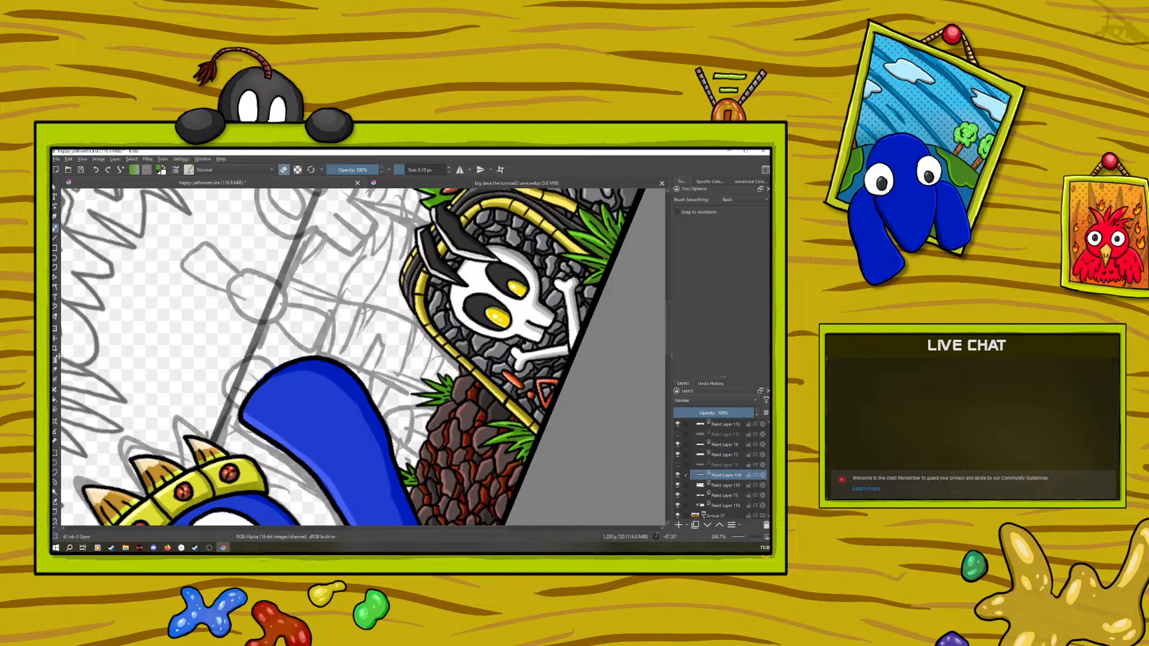
Step: Sample a lighter green from the gravestone grass, preserve the layer's alpha and paint the lighter tone onto the new tufts
left_click(57, 355)
left_click(511, 417)
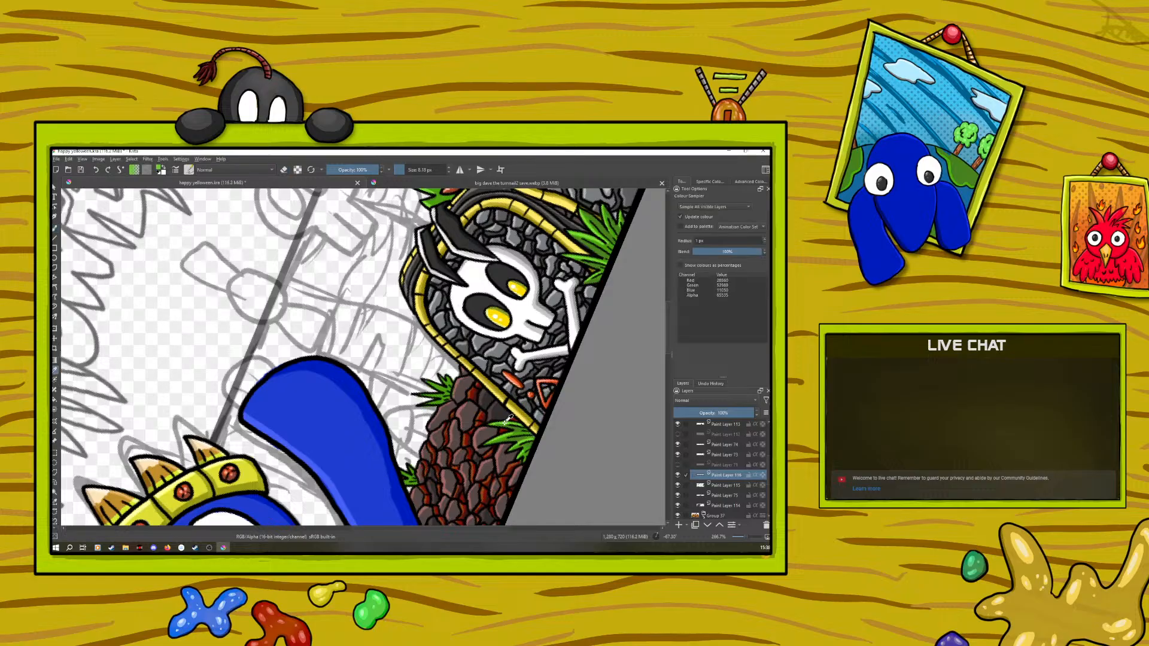
left_click(55, 229)
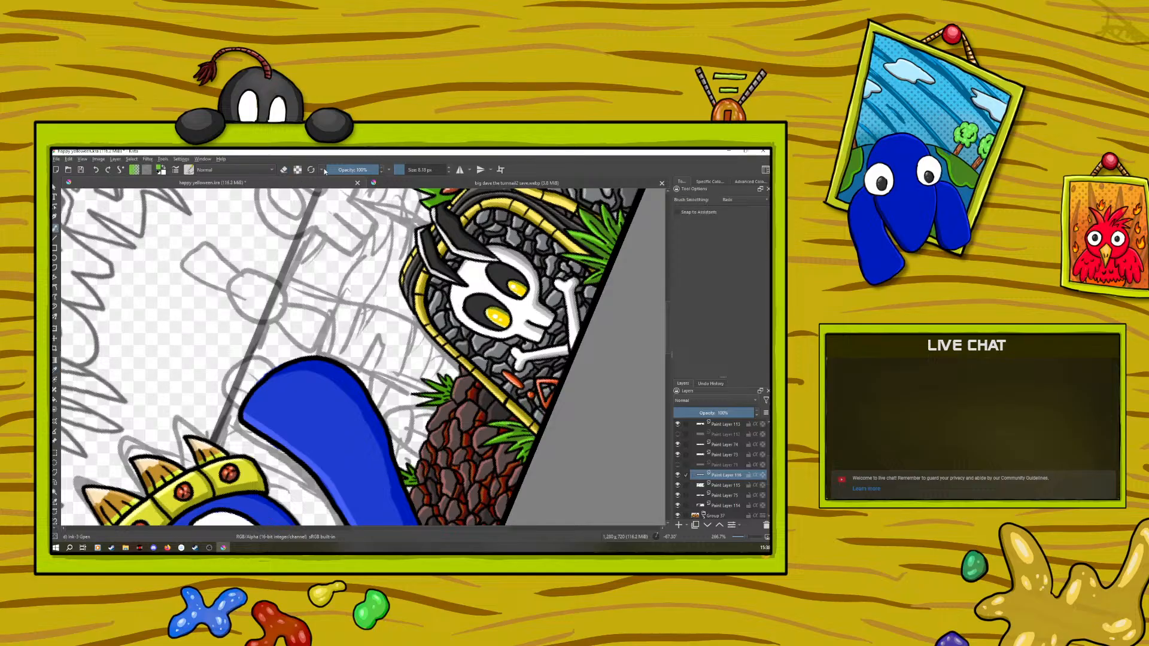
left_click(297, 170)
left_click_drag(667, 341, 670, 404)
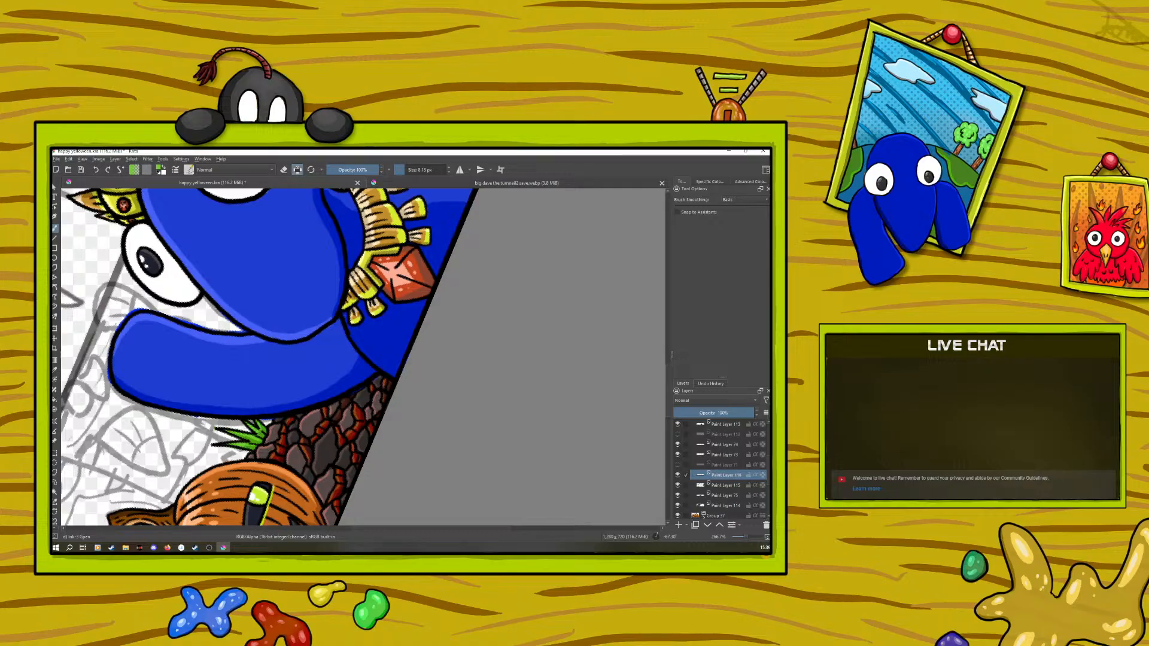
Step: Sample another green shade from the grass by the gravestones and paint the shading on the tufts beside both stone piles
left_click(54, 370)
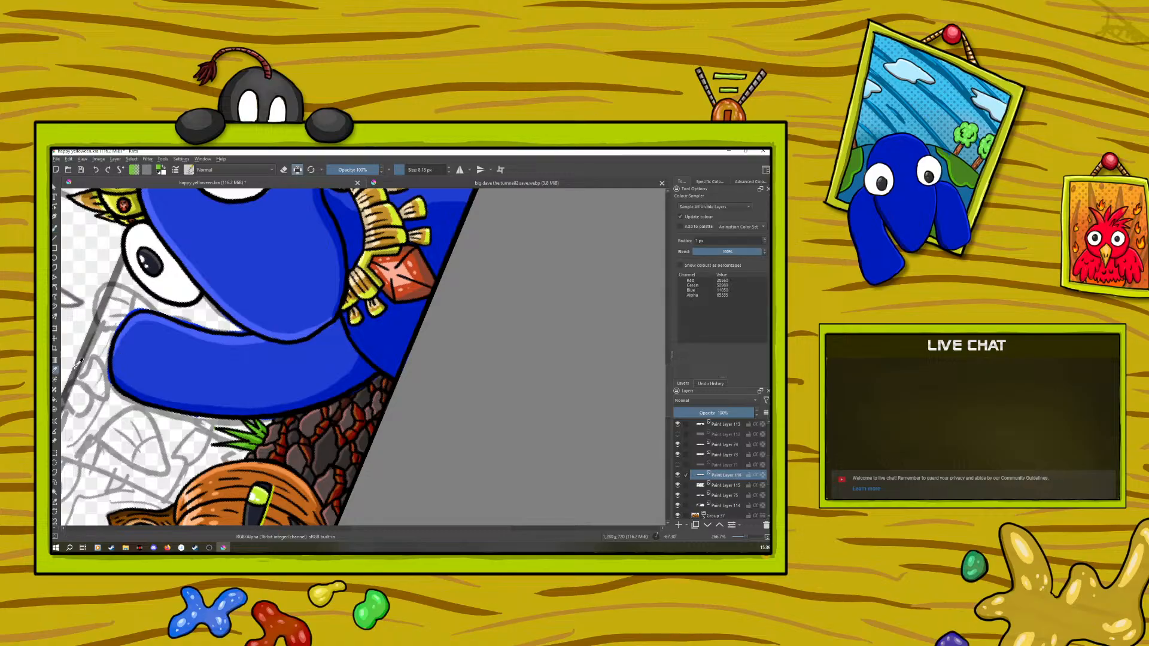
left_click_drag(668, 386, 669, 308)
left_click(600, 240)
left_click(54, 228)
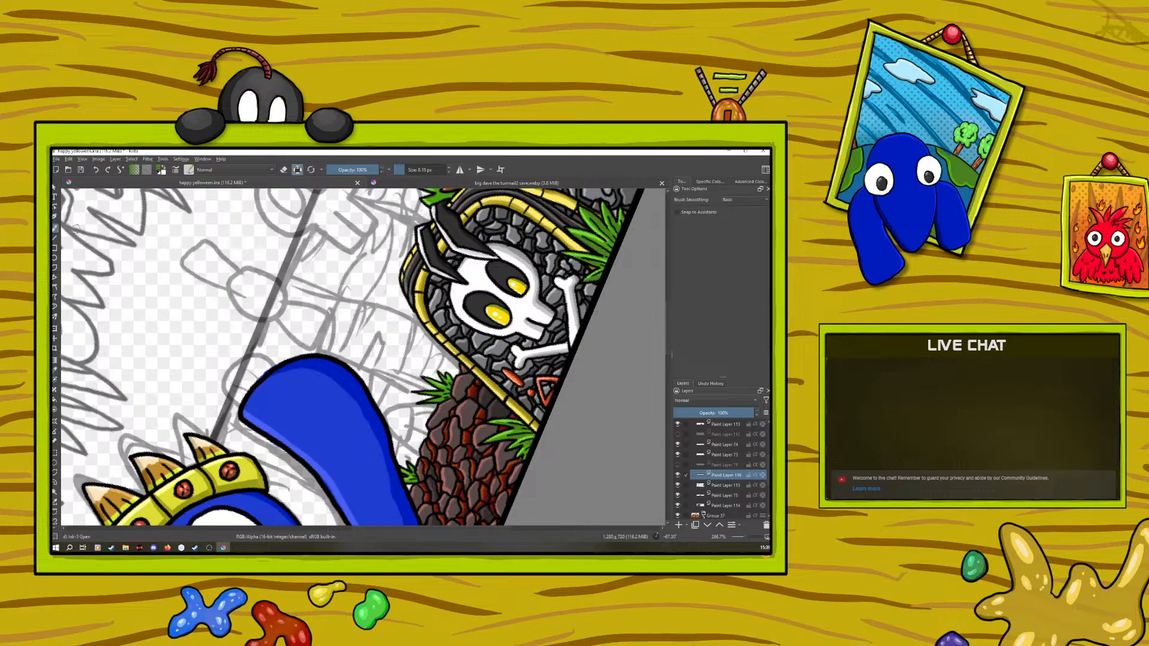
mouse_move(444, 399)
left_mouse_down()
mouse_move(423, 408)
mouse_move(433, 382)
mouse_move(446, 384)
left_mouse_up()
mouse_move(418, 472)
left_mouse_down()
mouse_move(410, 463)
mouse_move(416, 480)
left_mouse_up()
scroll(667, 342, "down", 5)
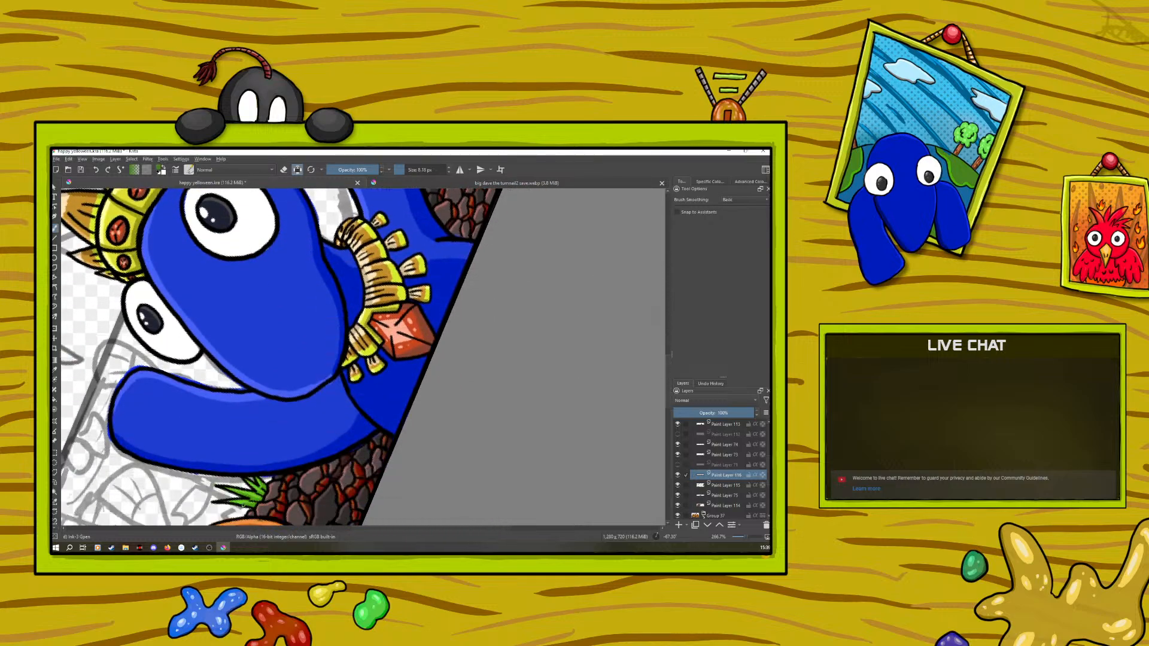
left_click_drag(244, 496, 238, 491)
Step: Sample the bright green from the tuft above the pumpkin and add highlights to the grass tufts
key("p")
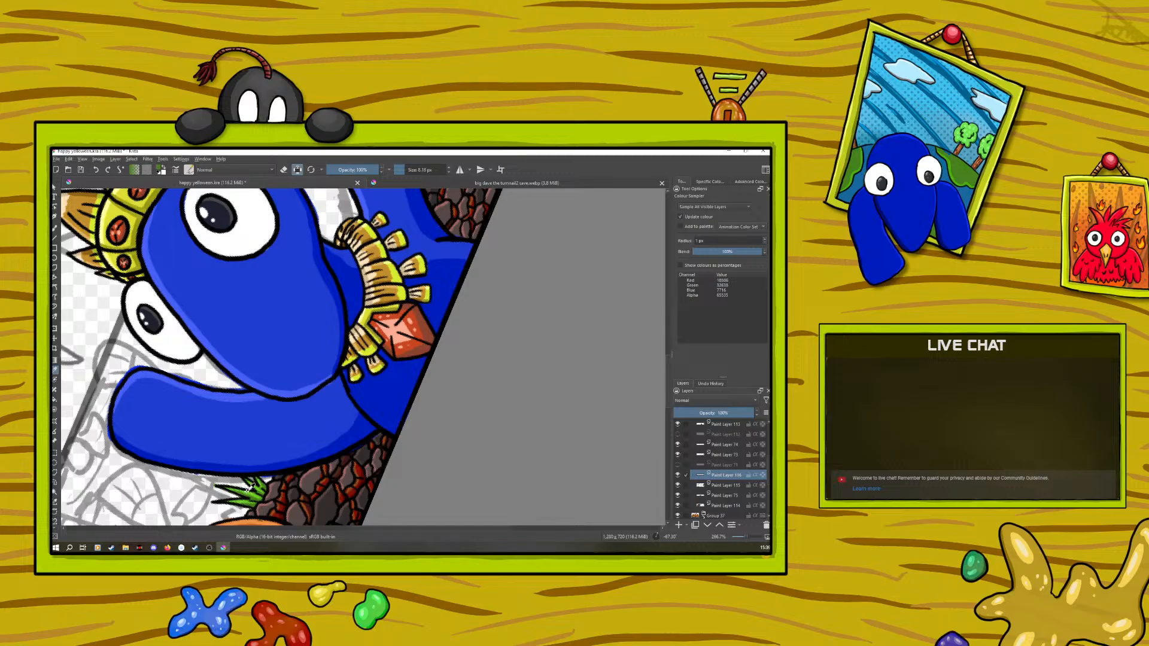
left_click(55, 230)
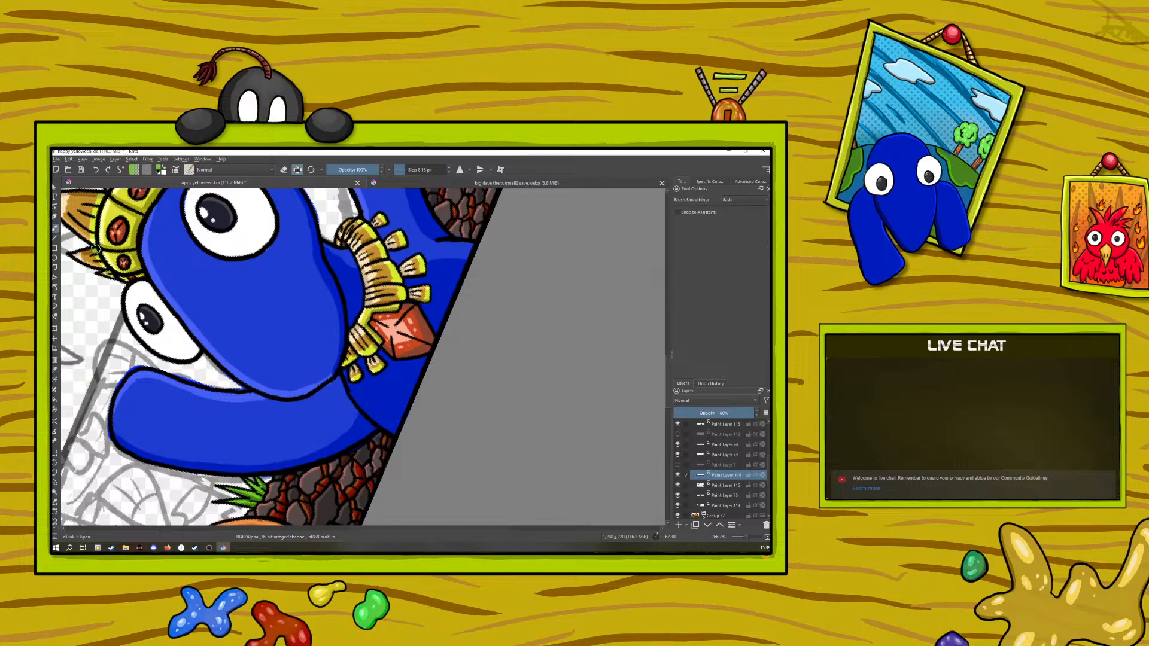
scroll(96, 249, "up", 5)
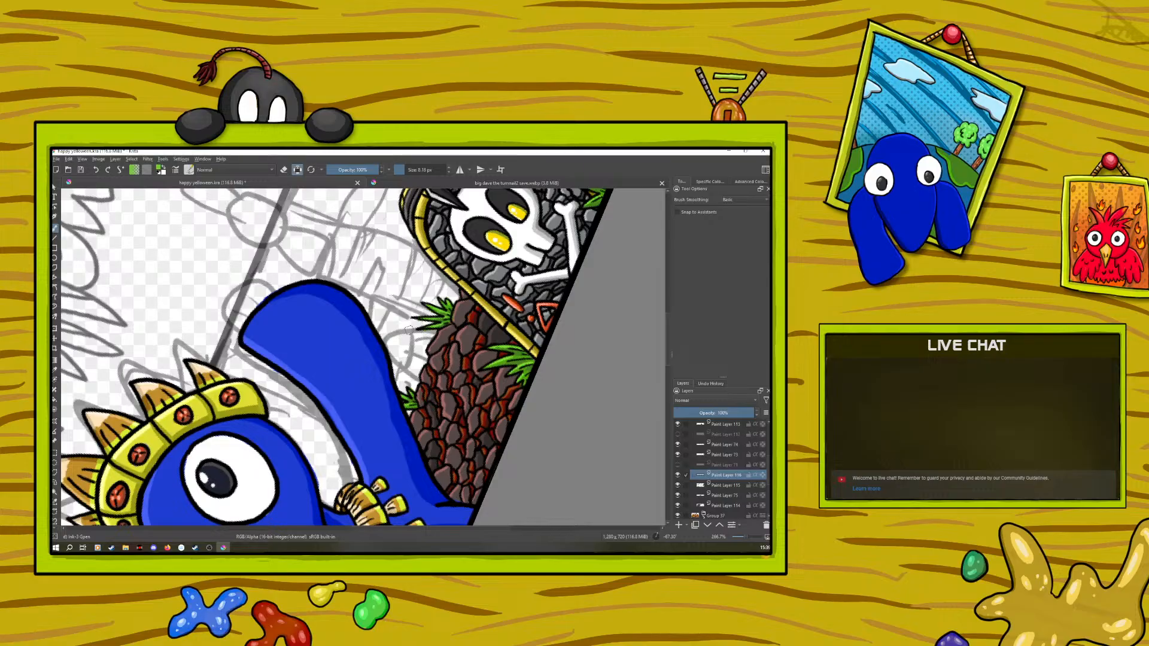
Step: Zoom out to 100%, reset the canvas rotation to 0° and save the drawing
left_click_drag(745, 537, 742, 535)
right_click(216, 382)
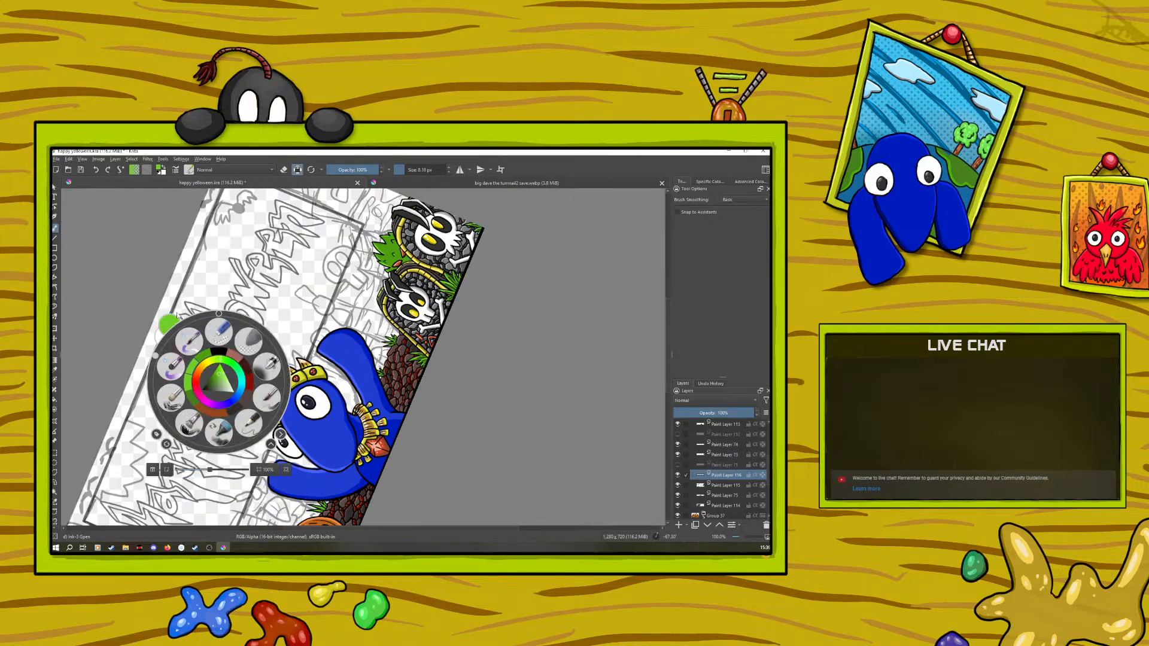
left_click_drag(154, 358, 219, 315)
right_click(220, 315)
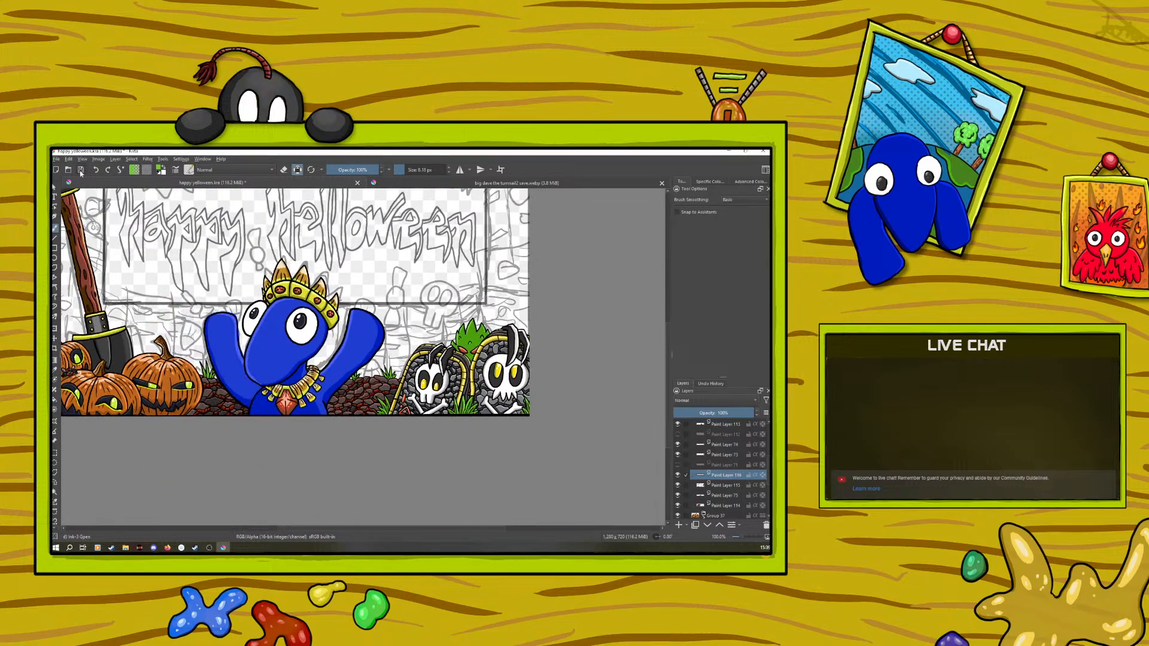
left_click(81, 173)
left_click_drag(353, 528, 297, 525)
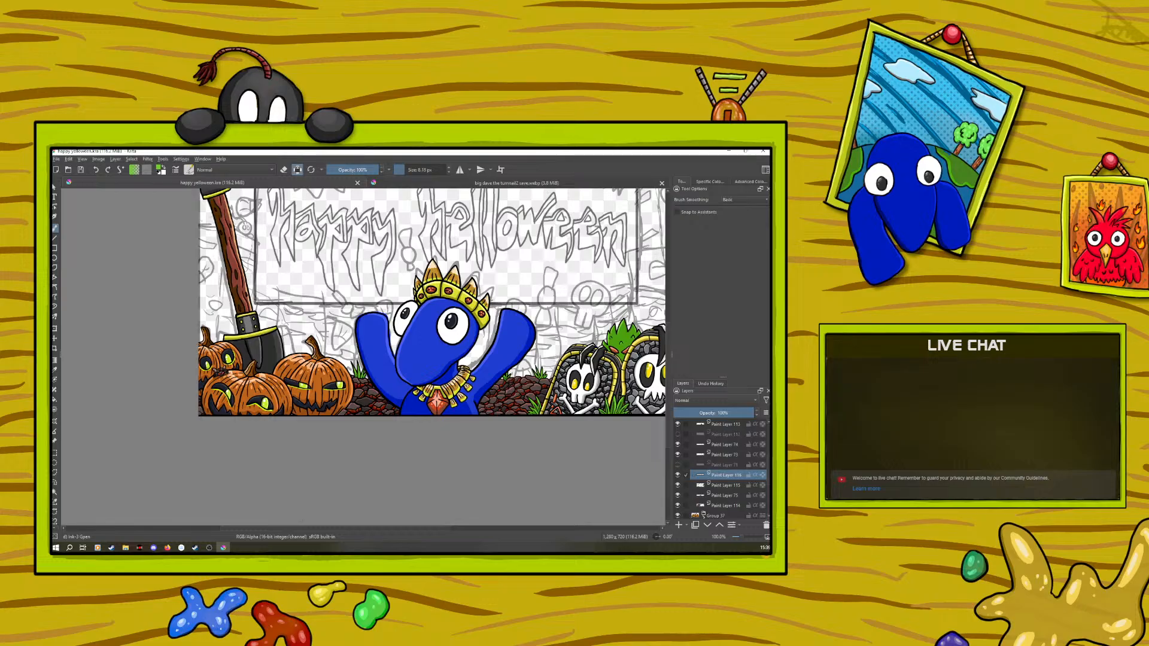
left_click(81, 171)
Step: Select Paint Layer 75 and check the stone layers by switching their visibility off and on
left_click(677, 505)
left_click(677, 505)
left_click(721, 496)
left_click(677, 496)
left_click(677, 496)
Step: Sample the brown-grey from the stones beside the pumpkin, turn off alpha preservation, adjust the colour's tone and retouch the stones
key("p")
left_click(373, 387)
left_click(370, 392)
left_click(369, 394)
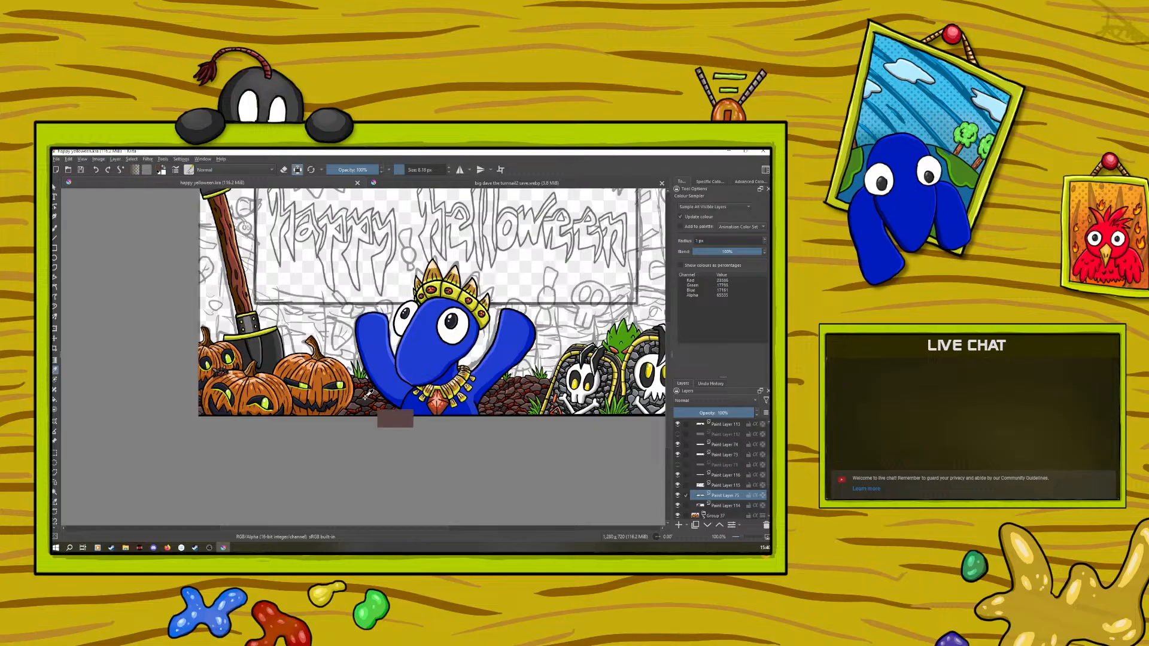
left_click(59, 226)
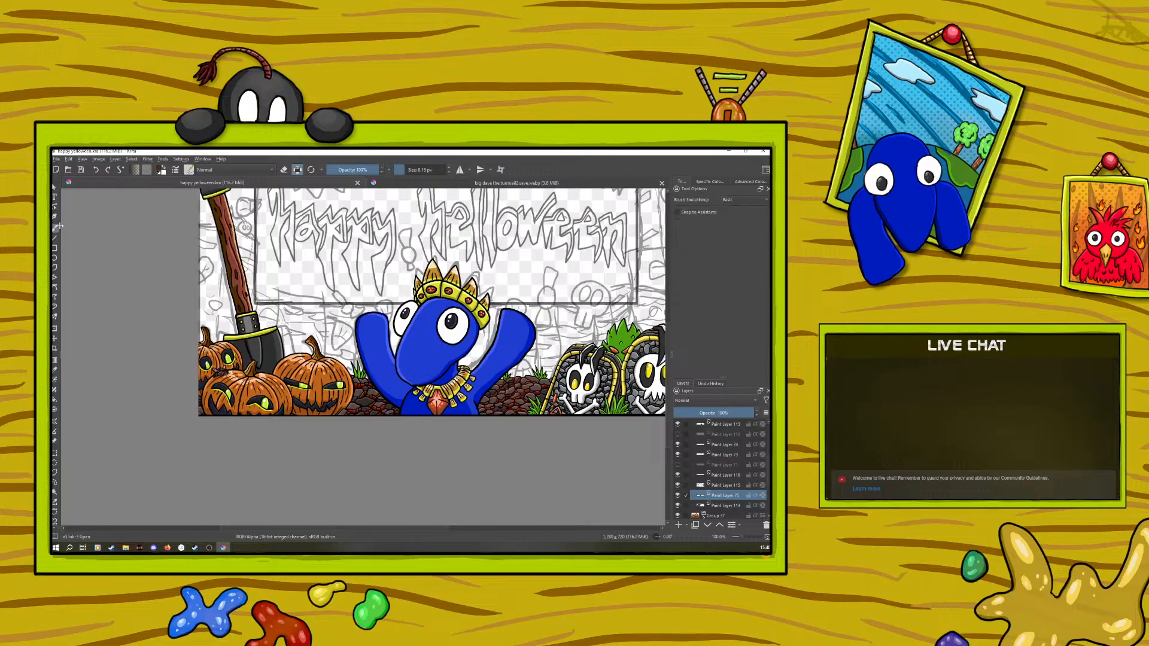
left_click(617, 396)
left_click(298, 170)
right_click(578, 359)
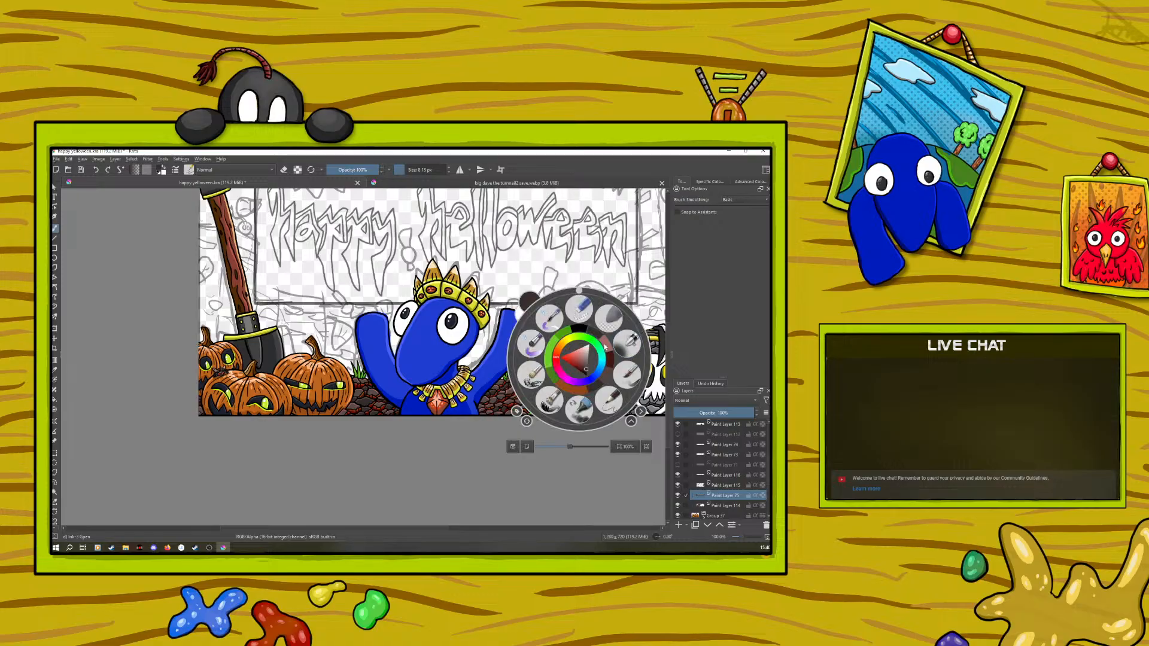
left_click(587, 359)
right_click(587, 359)
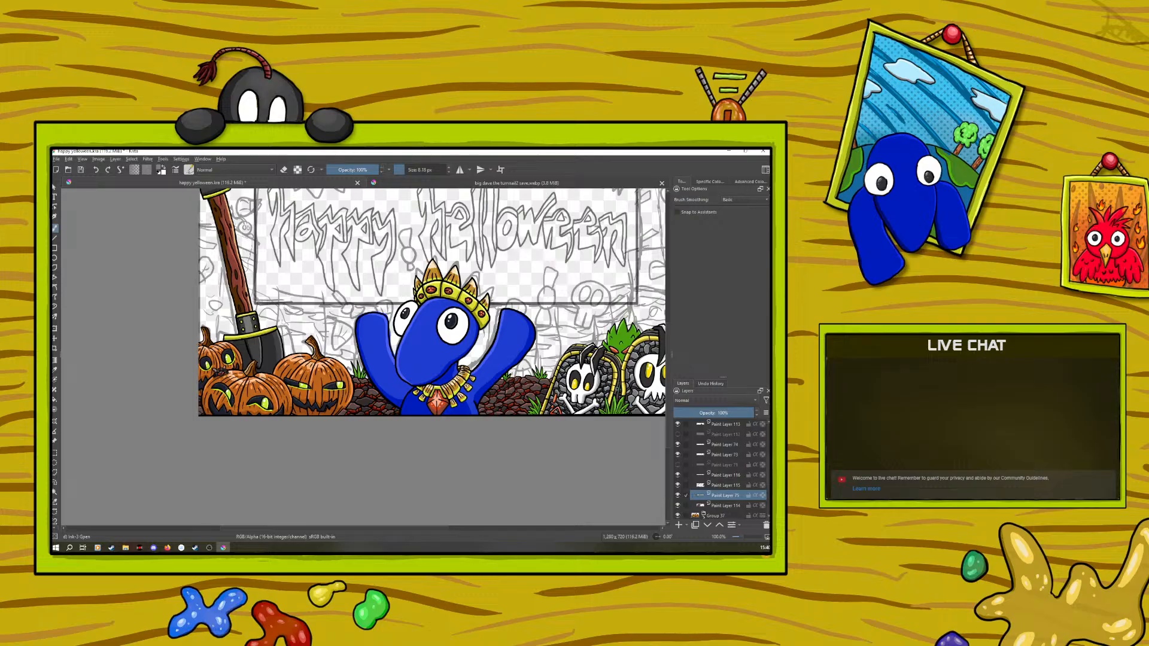
Step: Sample the orange-brown accent at the base of the new pile, paint matching touches on the stones and save the drawing
key("p")
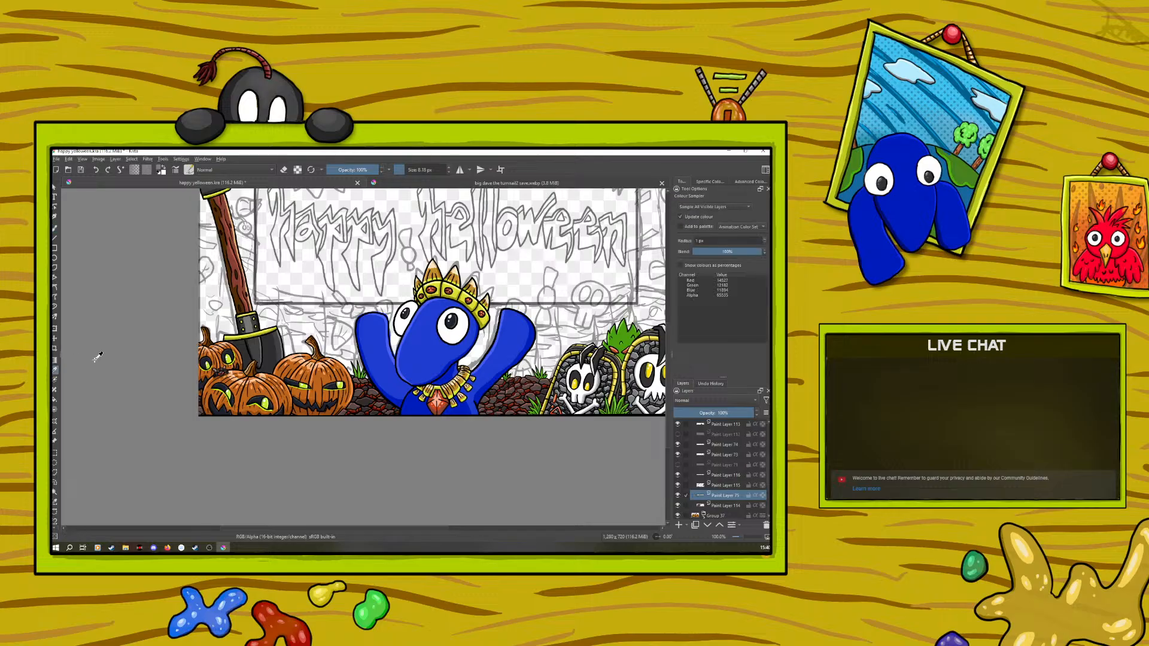
left_click(525, 406)
left_click(526, 406)
key("b")
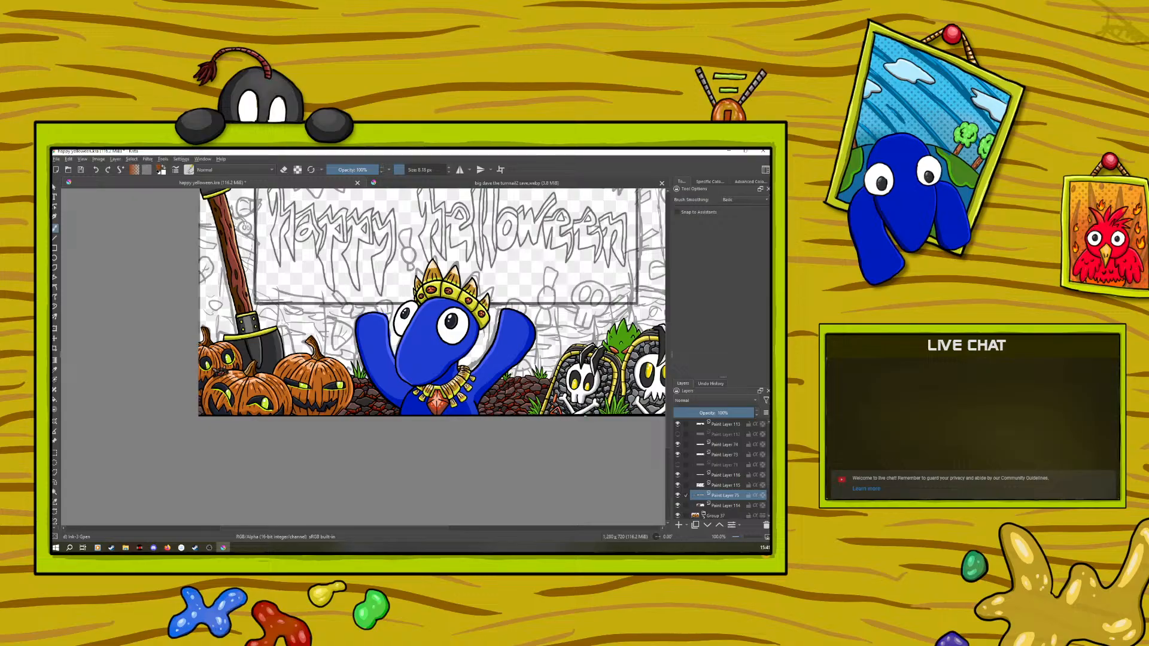
left_click(79, 171)
left_click(80, 171)
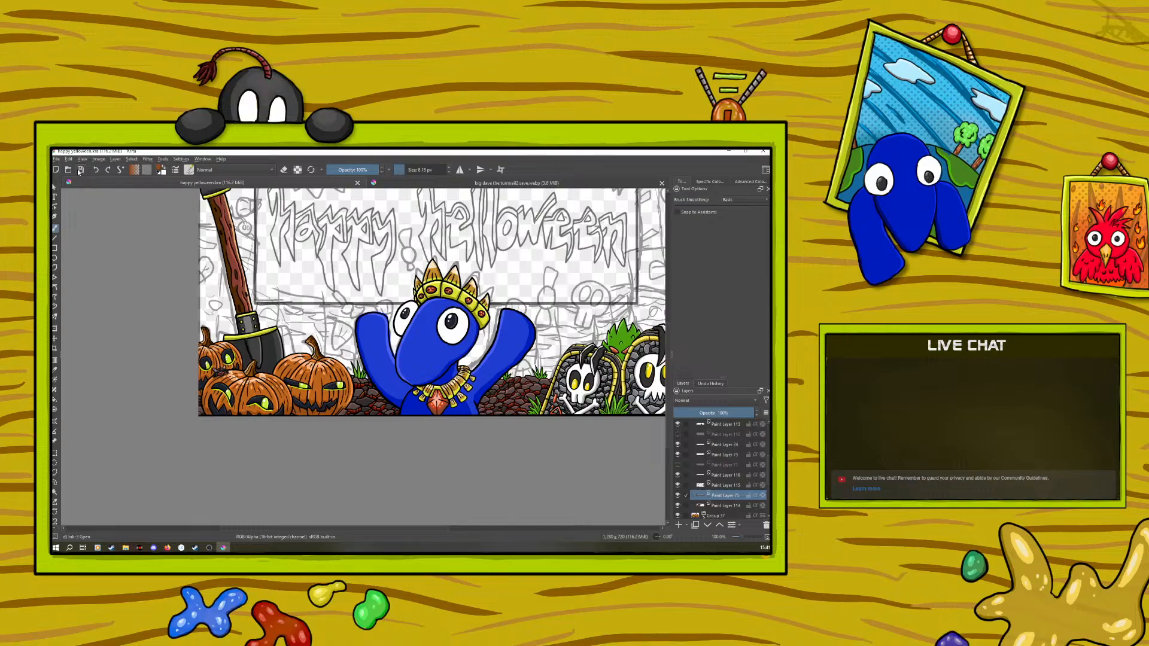